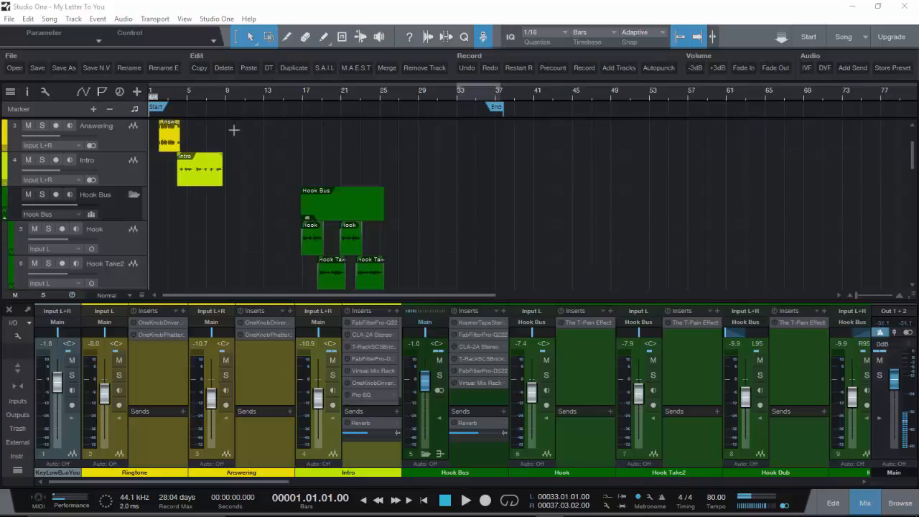
# - Switch the Intro channel's insert effects on and back off
pyautogui.scroll(-2, 255, 133)
pyautogui.scroll(4, 255, 134)
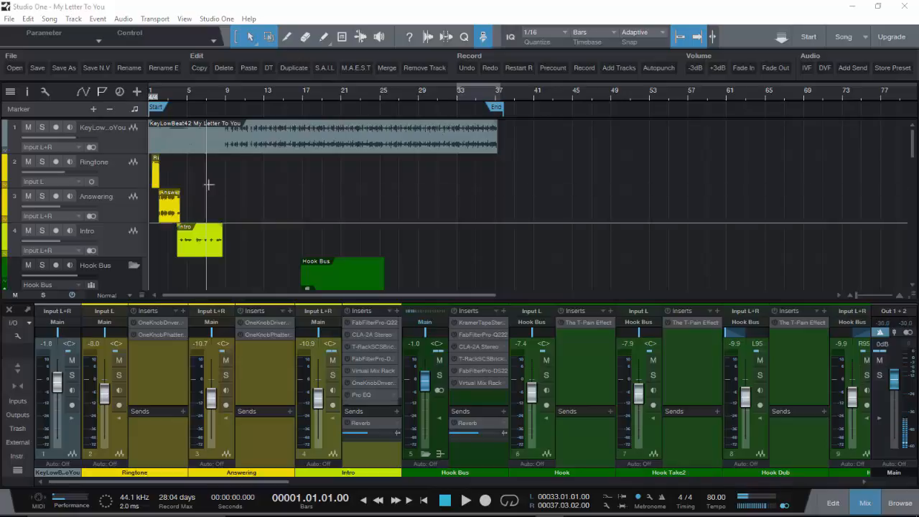
pyautogui.scroll(-3, 222, 158)
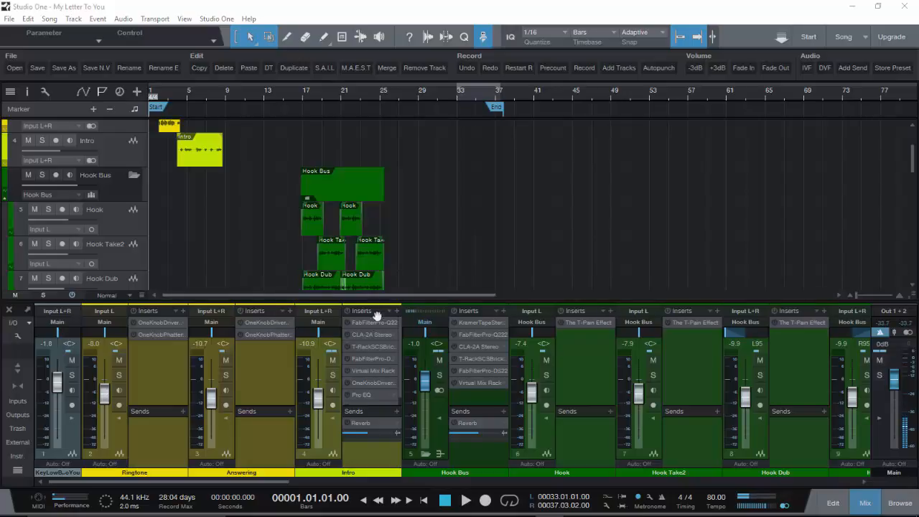
pyautogui.click(347, 351)
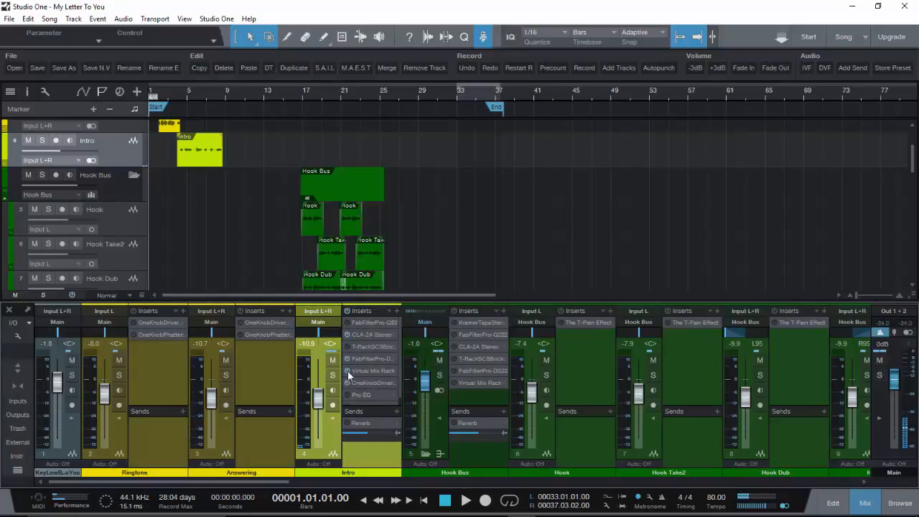
pyautogui.click(347, 358)
pyautogui.click(347, 334)
# - Look over the arrangement's track layout, from the beat, Ringtone, Answering and Intro tracks through the hook and verse groups
pyautogui.scroll(-1, 365, 358)
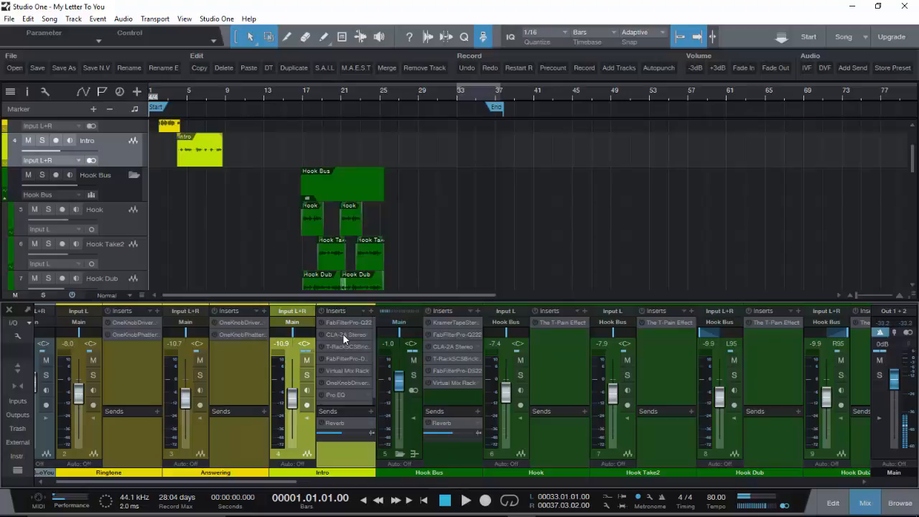
pyautogui.scroll(1, 169, 184)
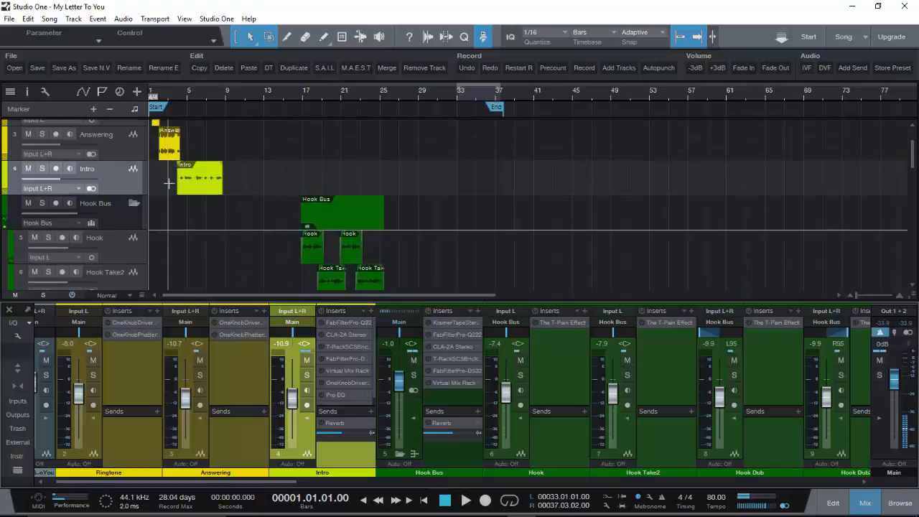
pyautogui.scroll(-1, 169, 183)
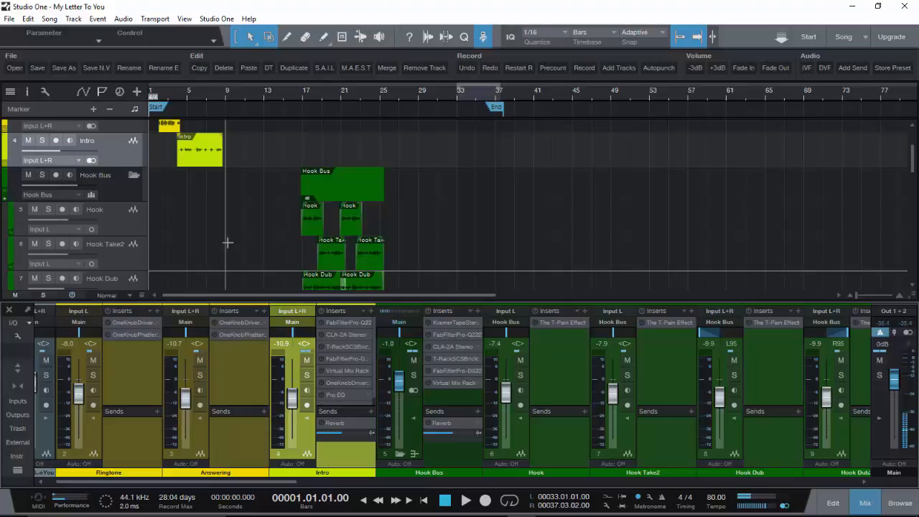
pyautogui.scroll(2, 204, 223)
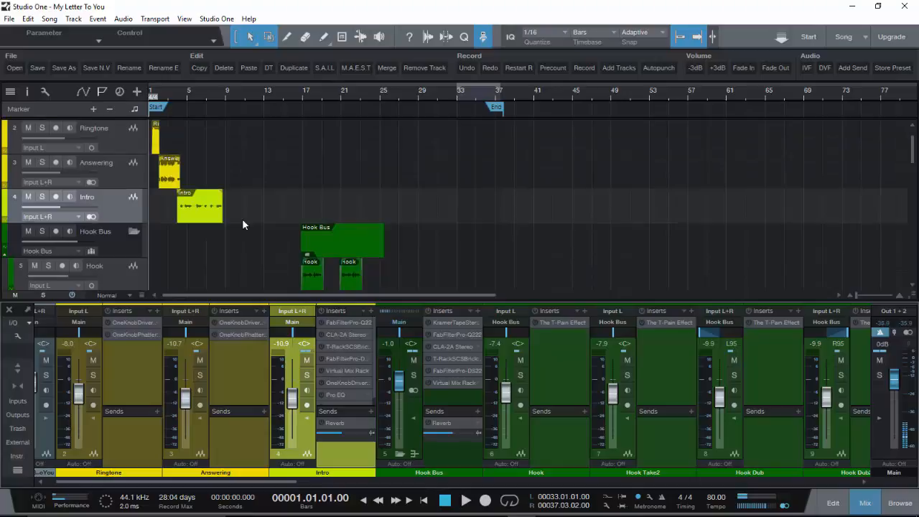
pyautogui.scroll(1, 242, 225)
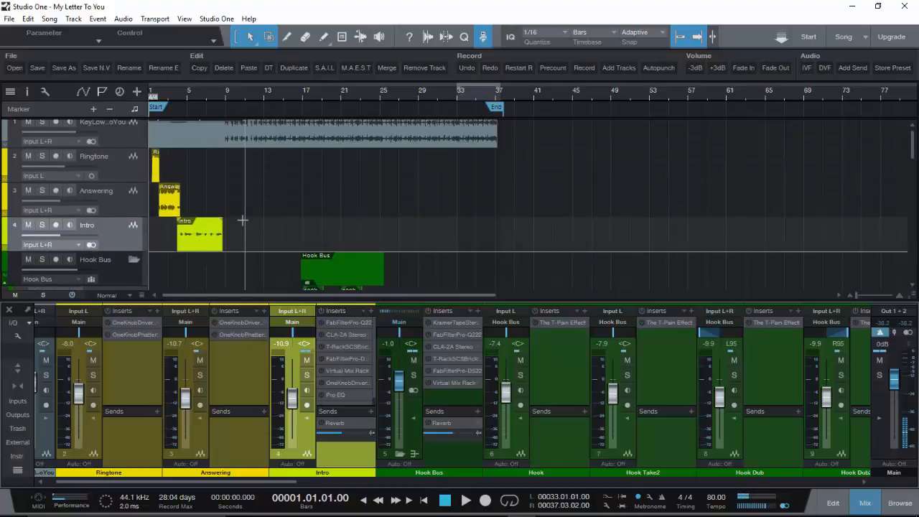
pyautogui.scroll(-3, 245, 207)
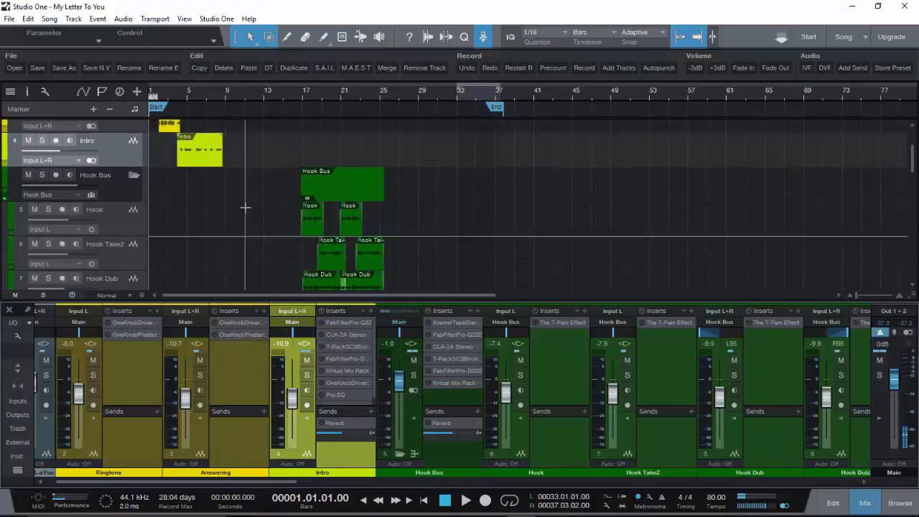
pyautogui.scroll(-1, 244, 208)
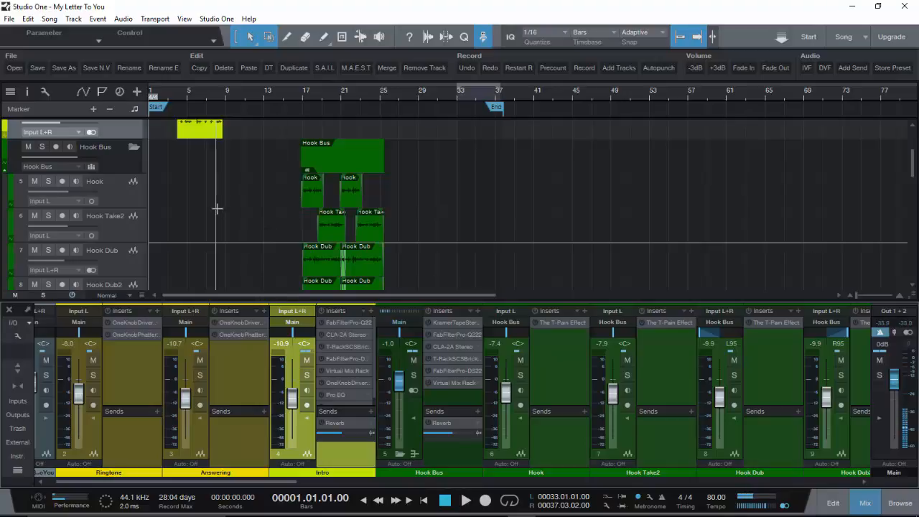
pyautogui.scroll(3, 216, 208)
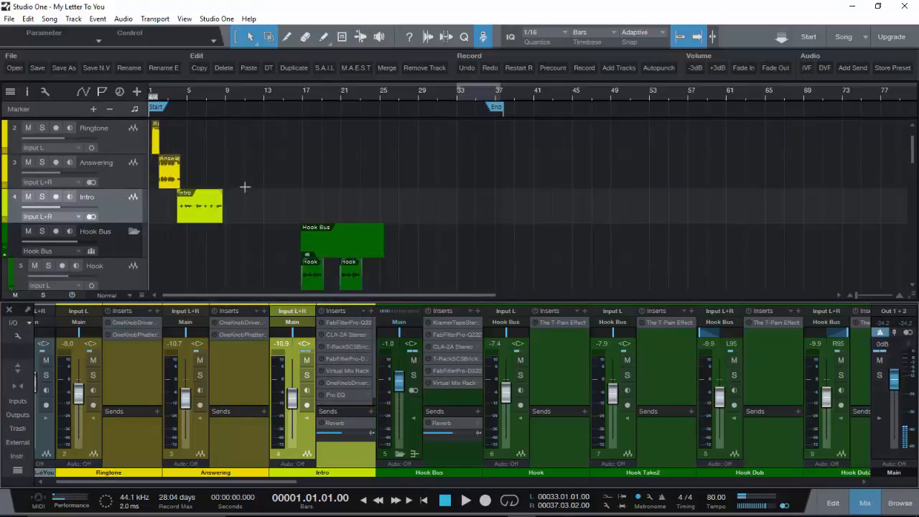
pyautogui.scroll(-6, 244, 187)
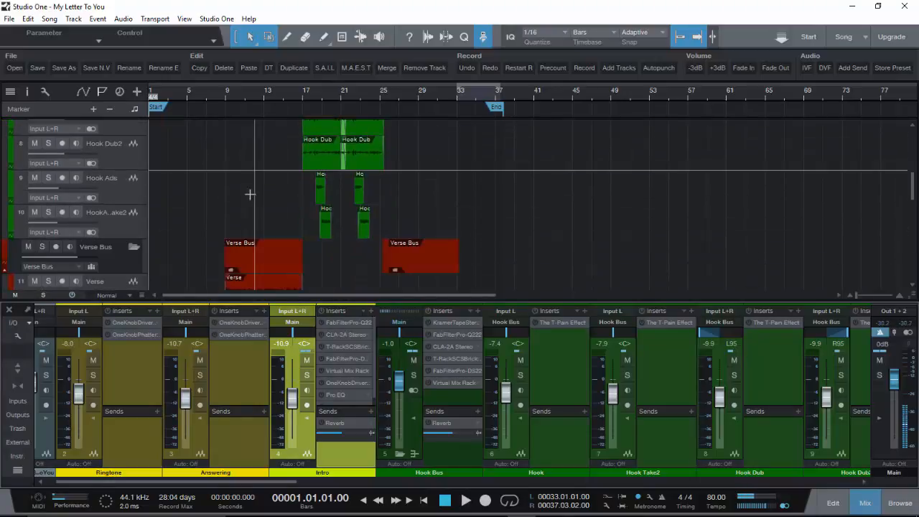
pyautogui.scroll(-4, 249, 194)
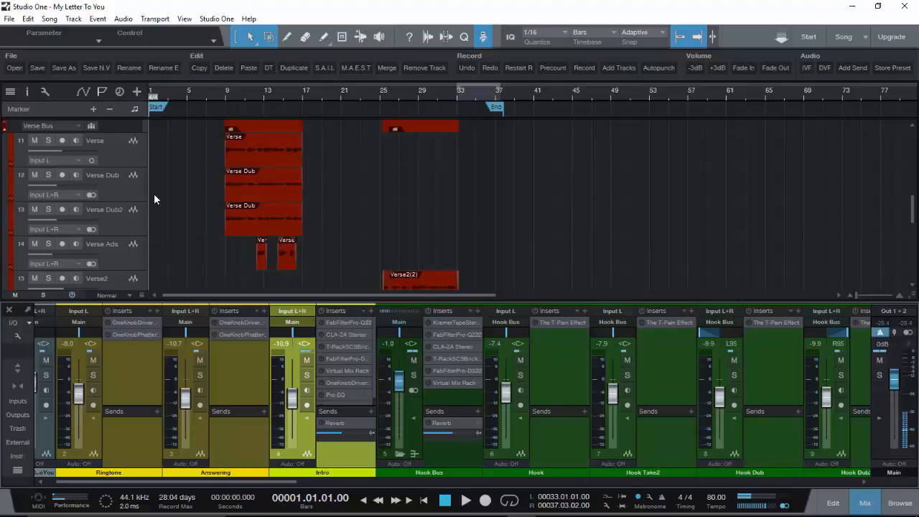
pyautogui.scroll(6, 178, 188)
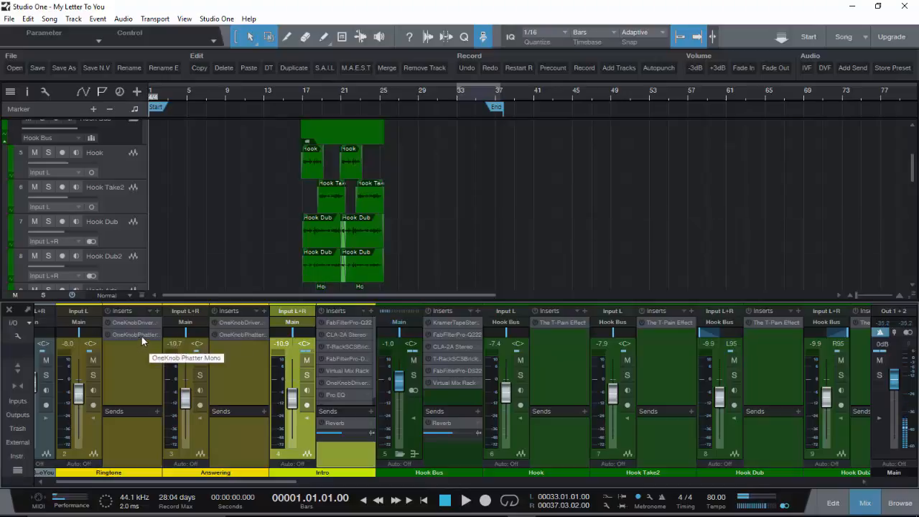
# - Play the song from the start and listen through the intro into the first verse
pyautogui.moveTo(273, 485); pyautogui.dragTo(262, 402)
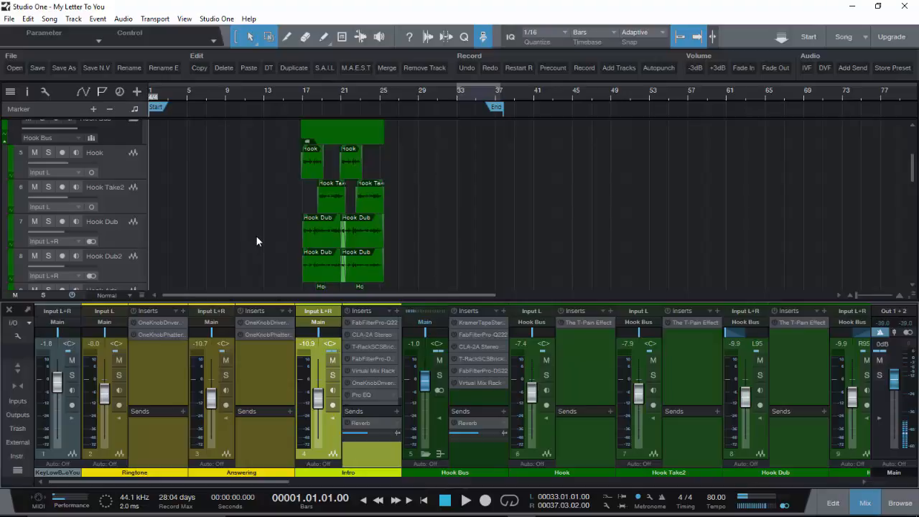
pyautogui.scroll(5, 253, 237)
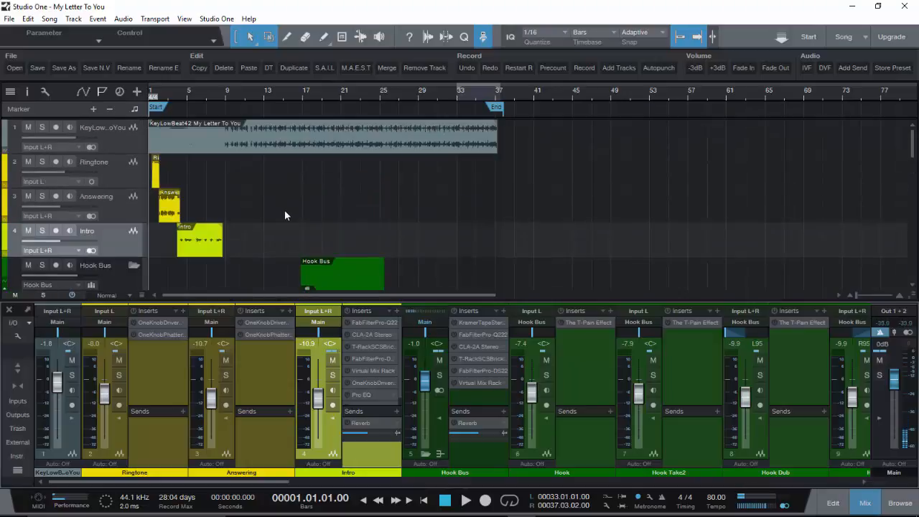
pyautogui.press('space')
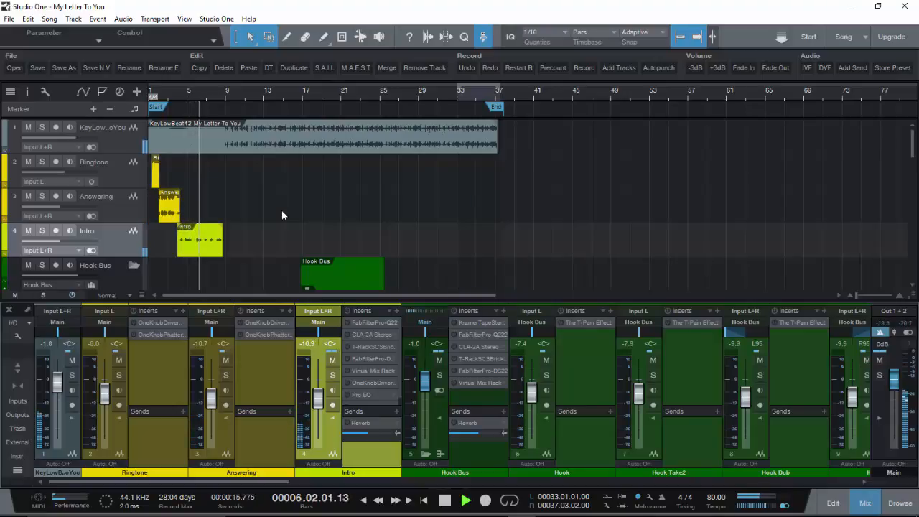
pyautogui.scroll(-2, 282, 209)
pyautogui.scroll(-2, 277, 211)
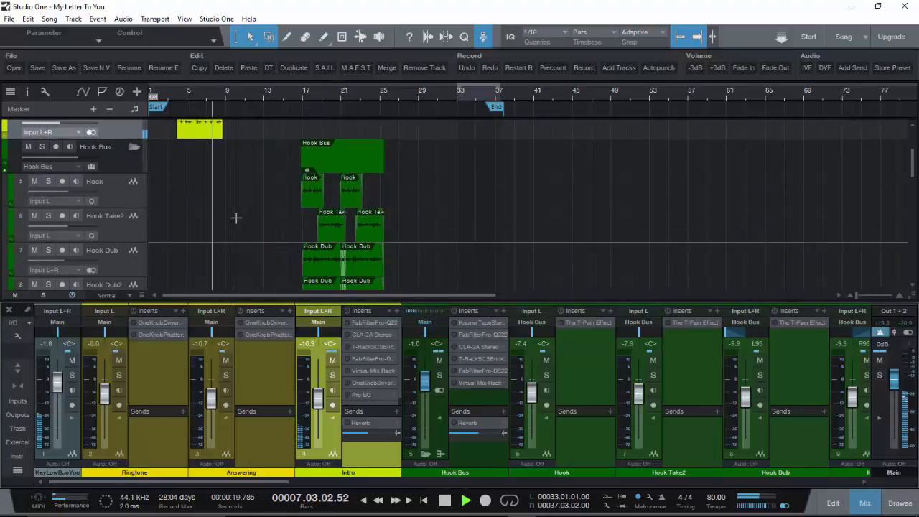
pyautogui.scroll(-7, 237, 214)
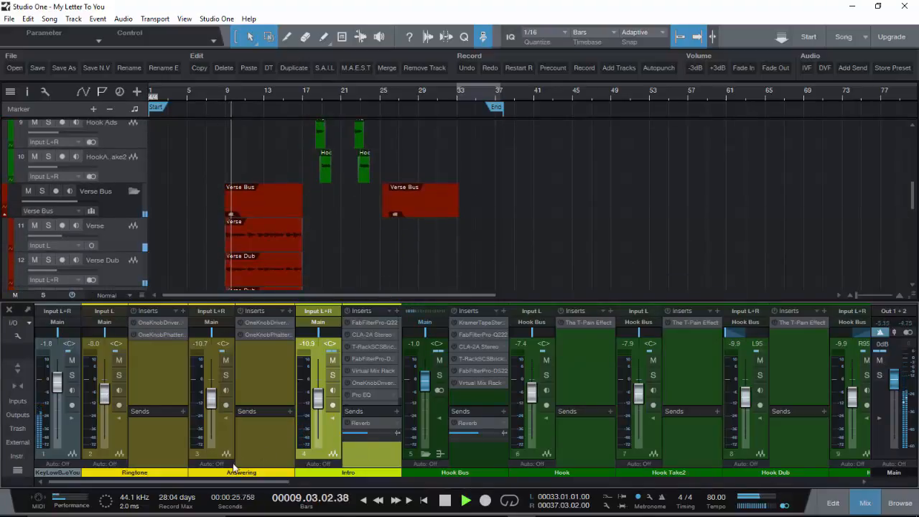
# - Examine the Verse Bus channels in the mixer and follow the verse and hook tracks during playback
pyautogui.moveTo(251, 479); pyautogui.dragTo(528, 497)
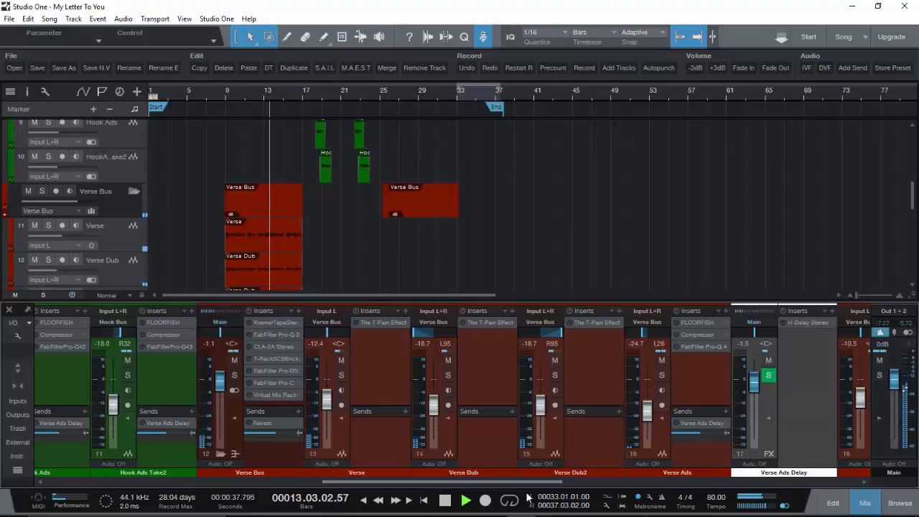
pyautogui.scroll(1, 380, 241)
pyautogui.scroll(1, 360, 242)
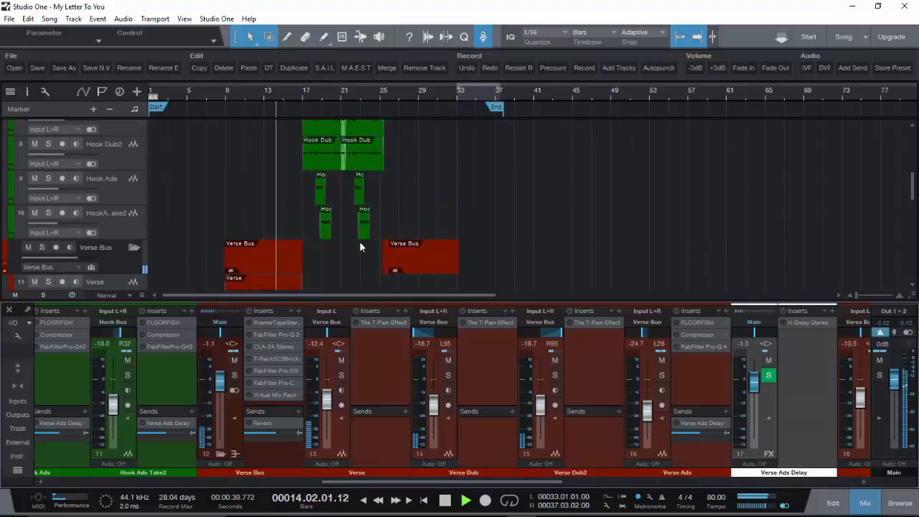
pyautogui.scroll(2, 437, 213)
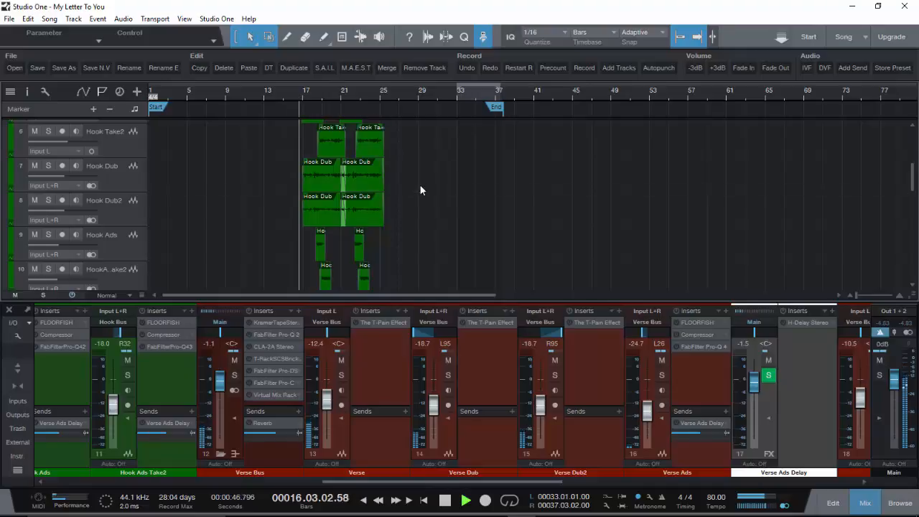
pyautogui.scroll(1, 431, 187)
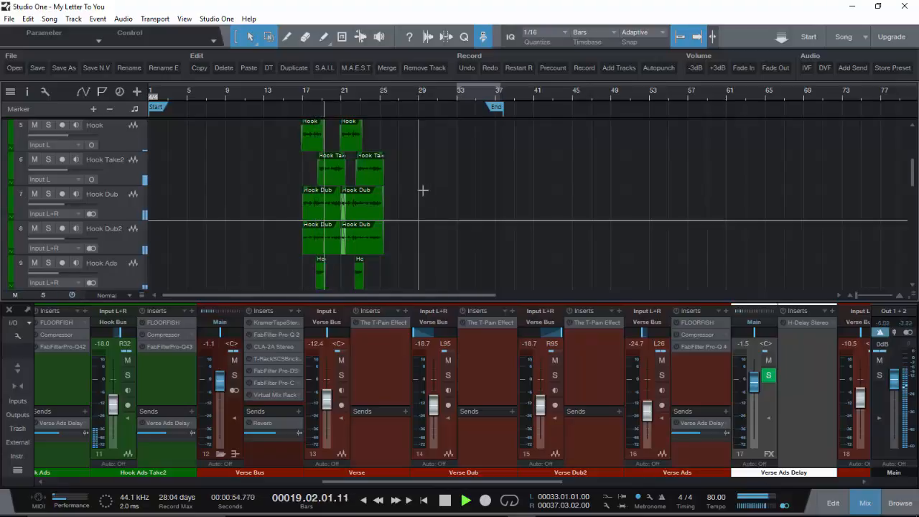
pyautogui.scroll(-3, 431, 190)
pyautogui.scroll(-3, 420, 190)
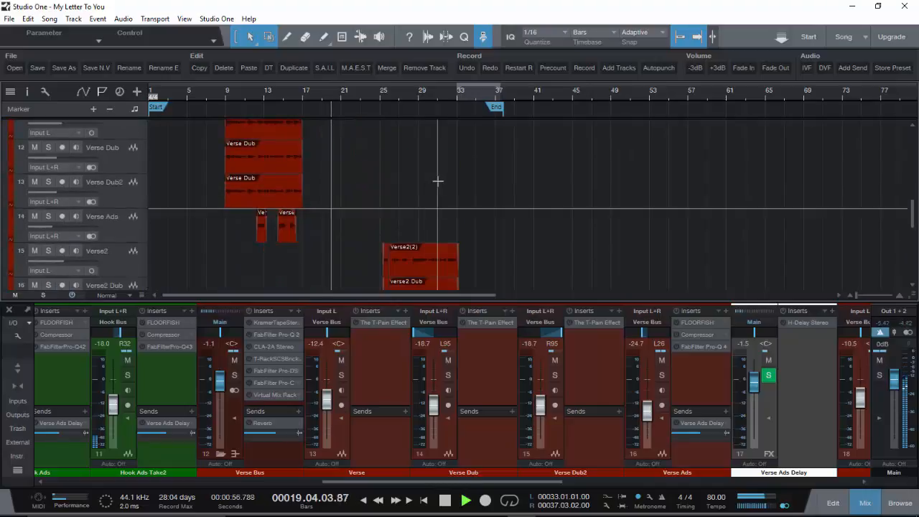
# - Jump playback to bar 25 and listen to the second verse while viewing its tracks and the outro group
pyautogui.click(370, 96)
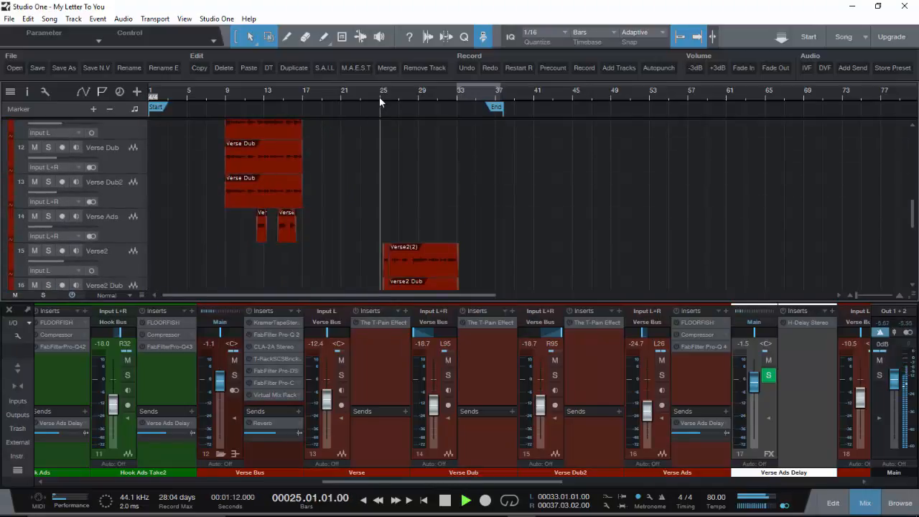
pyautogui.scroll(-2, 503, 179)
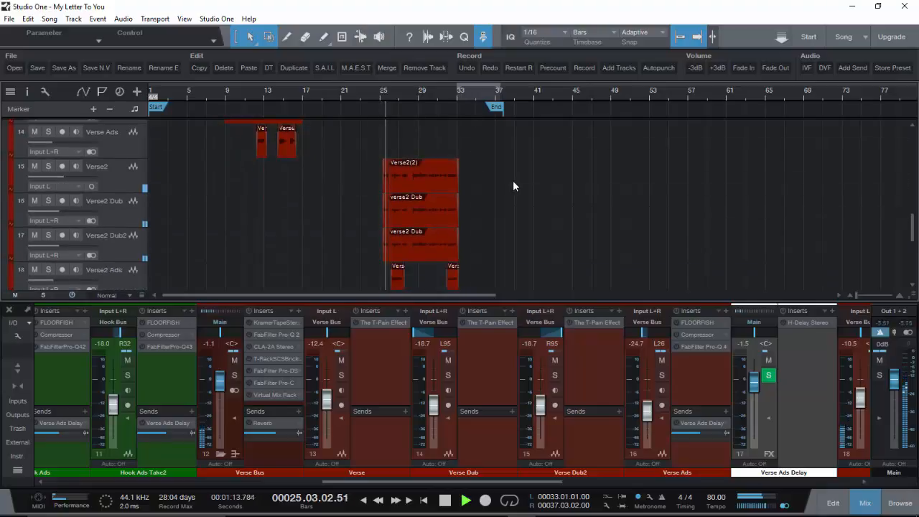
pyautogui.scroll(-2, 509, 186)
pyautogui.moveTo(449, 294); pyautogui.dragTo(507, 291)
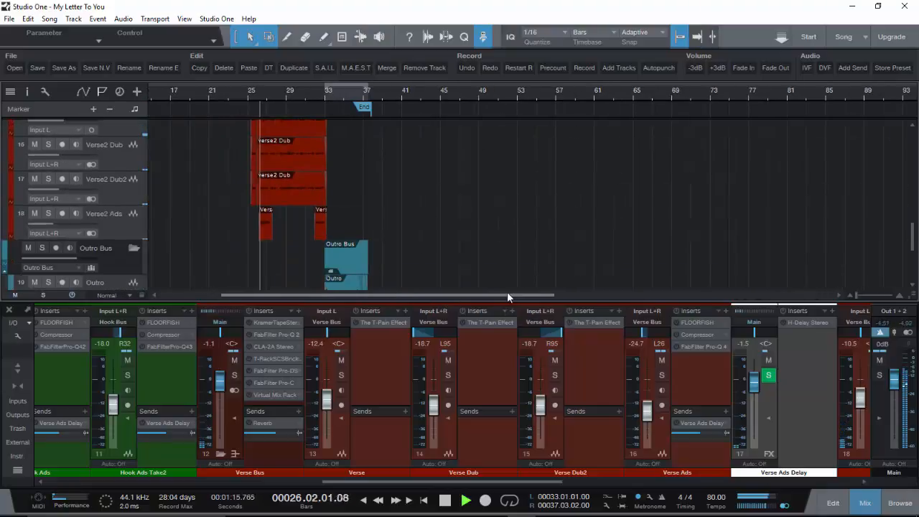
pyautogui.scroll(-2, 470, 211)
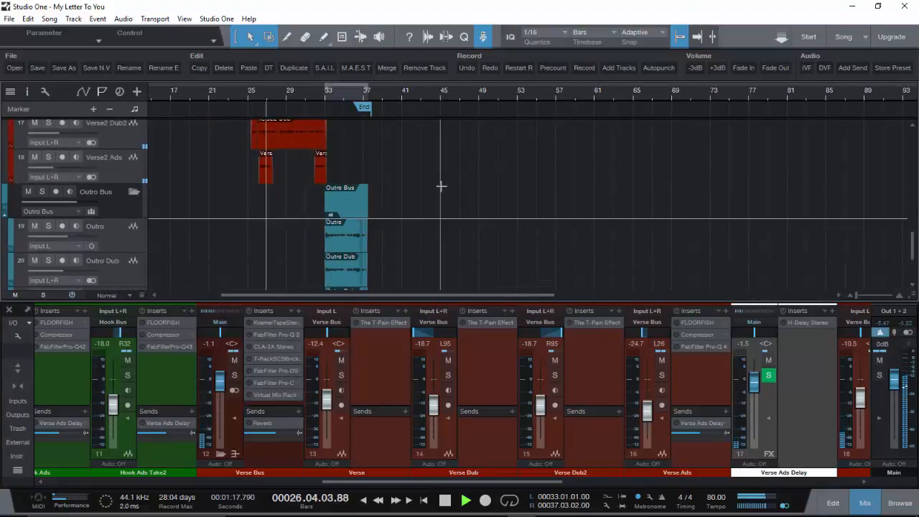
pyautogui.scroll(-2, 439, 184)
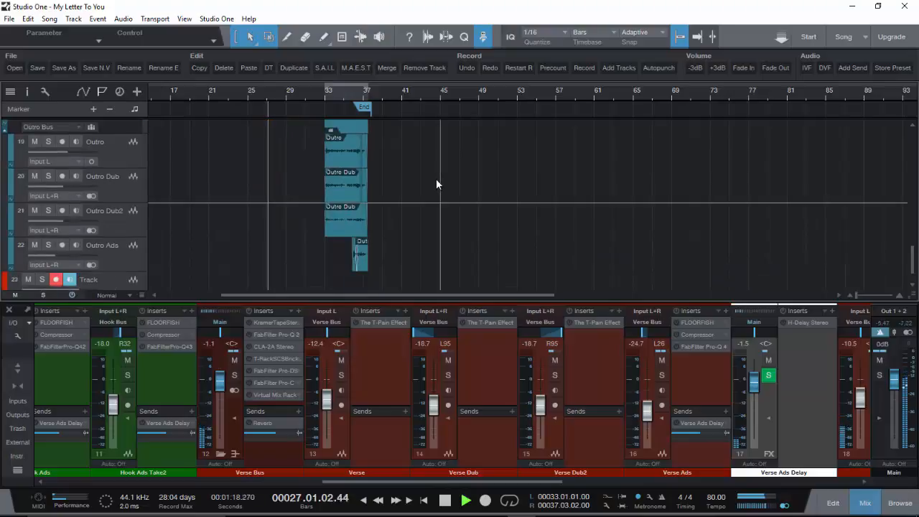
# - Jump playback to bar 33, listen to the outro tracks, and stop playback
pyautogui.click(326, 95)
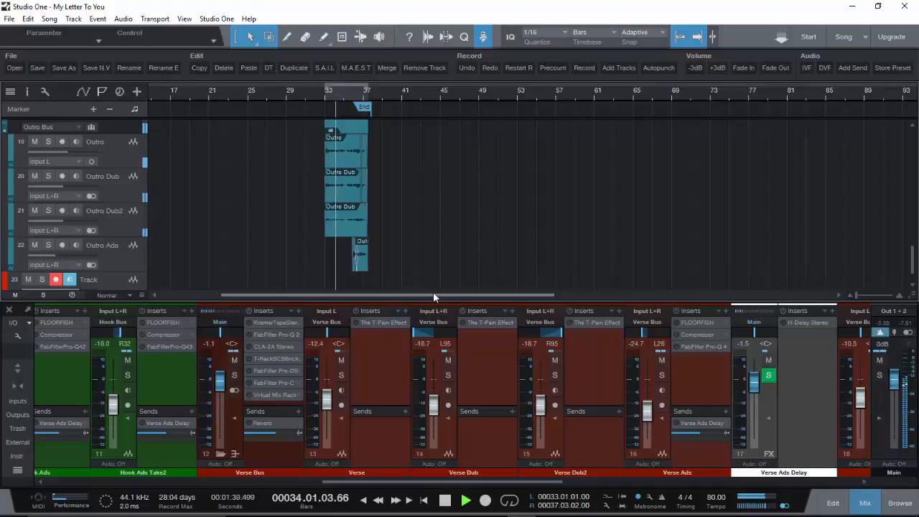
pyautogui.moveTo(364, 296); pyautogui.dragTo(307, 295)
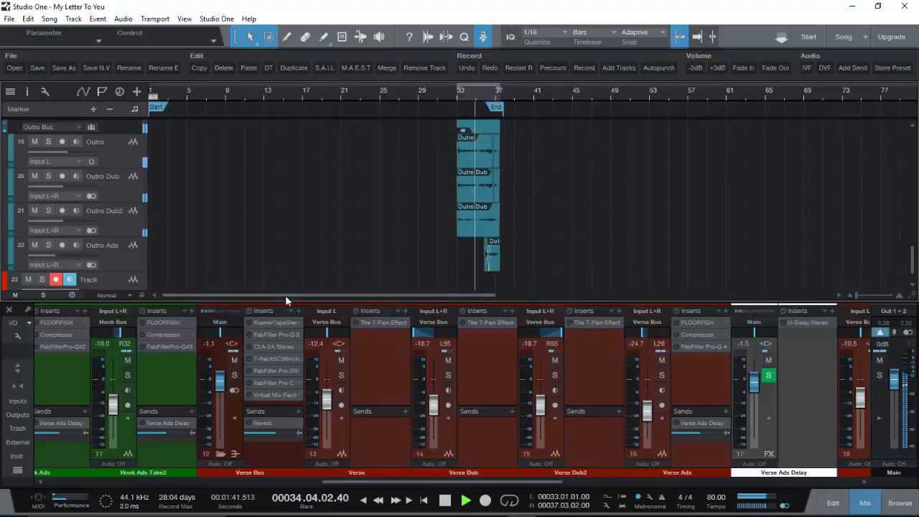
pyautogui.press('space')
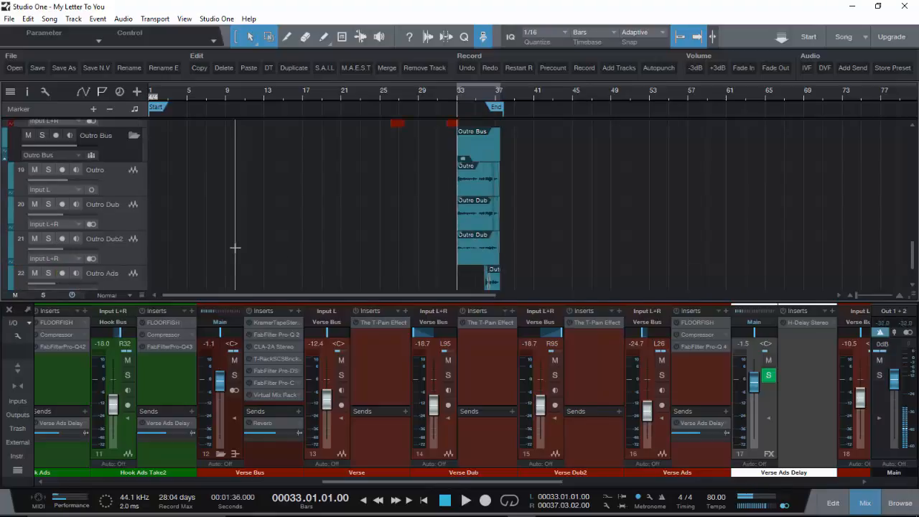
pyautogui.scroll(-2, 236, 248)
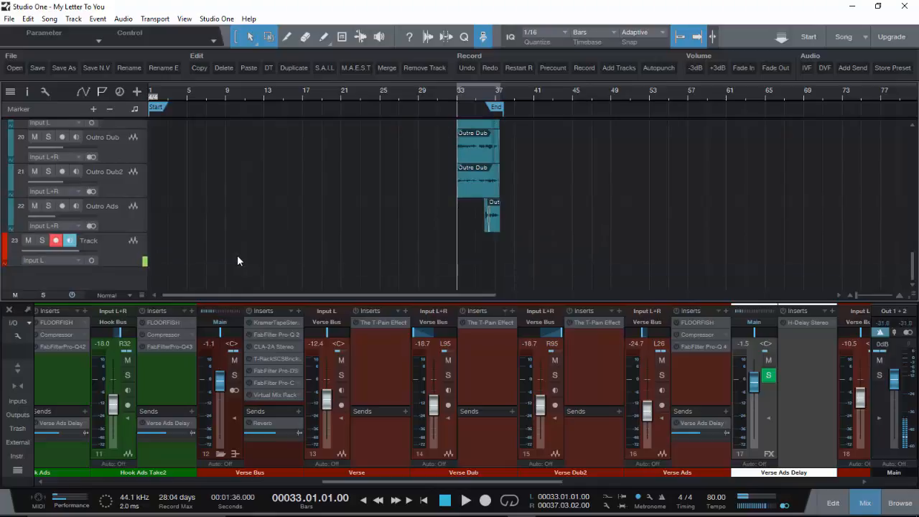
pyautogui.scroll(5, 251, 264)
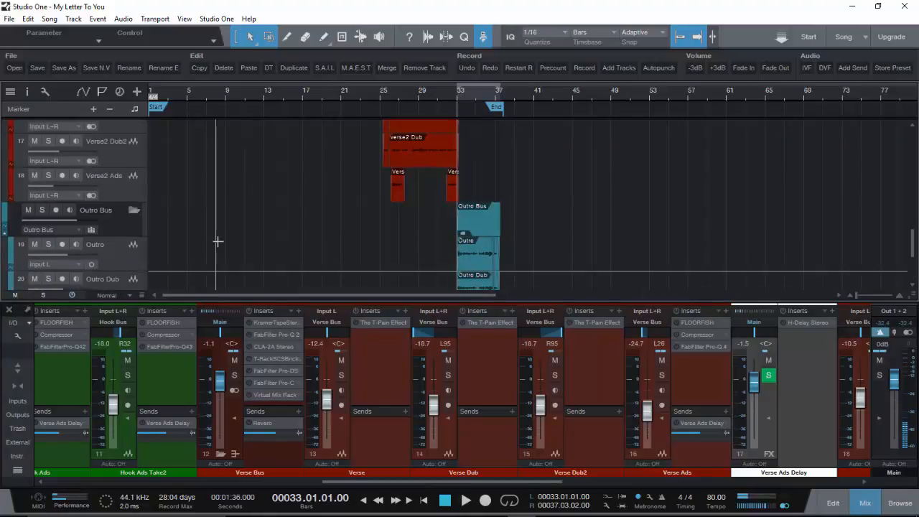
pyautogui.scroll(10, 285, 224)
pyautogui.scroll(8, 225, 136)
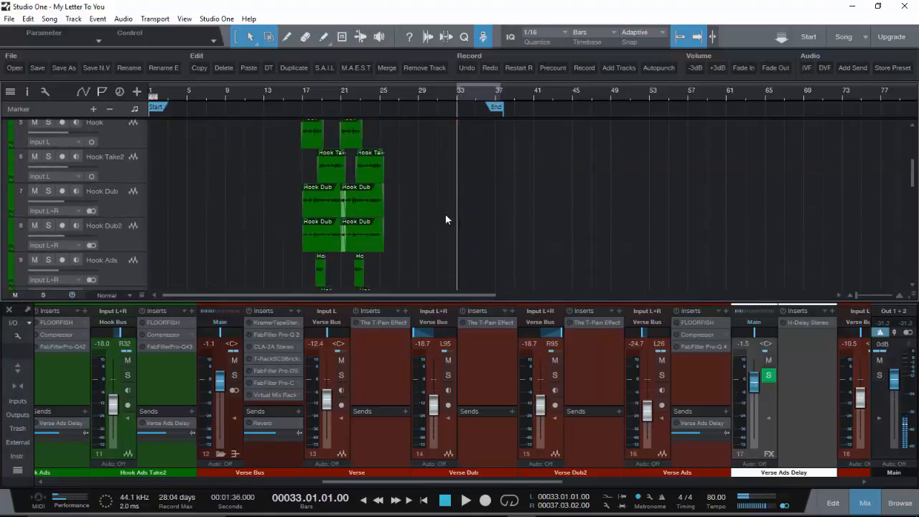
# - Mute the KeyLowBeat42 beat channel in the mixer so that only the vocals play
pyautogui.scroll(-5, 244, 161)
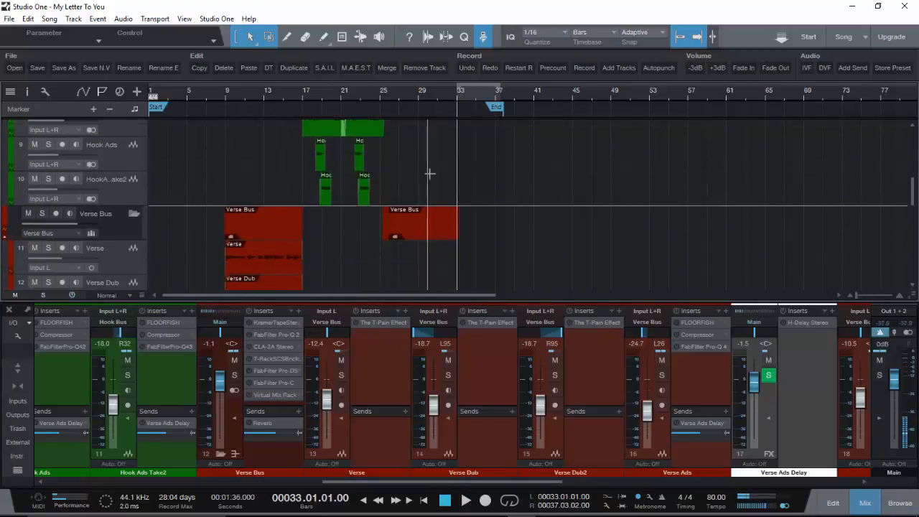
pyautogui.scroll(10, 210, 120)
pyautogui.scroll(1, 210, 120)
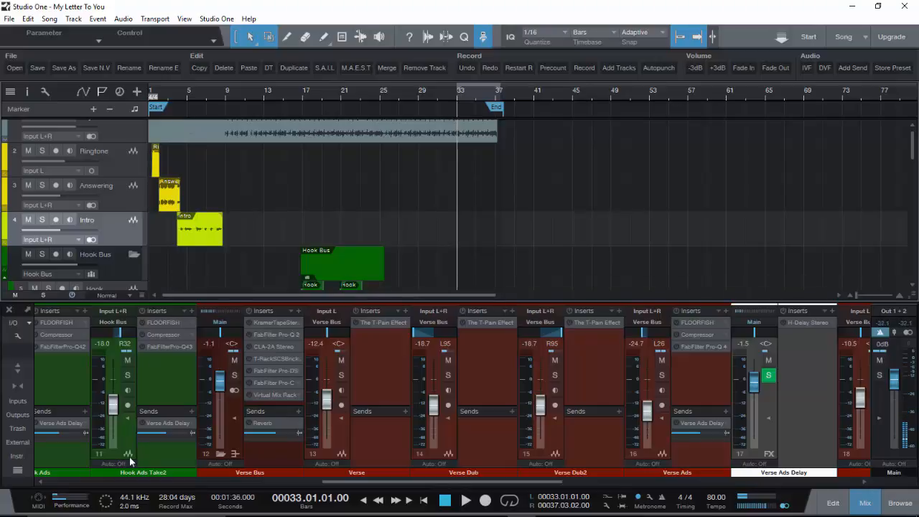
pyautogui.moveTo(346, 480); pyautogui.dragTo(5, 493)
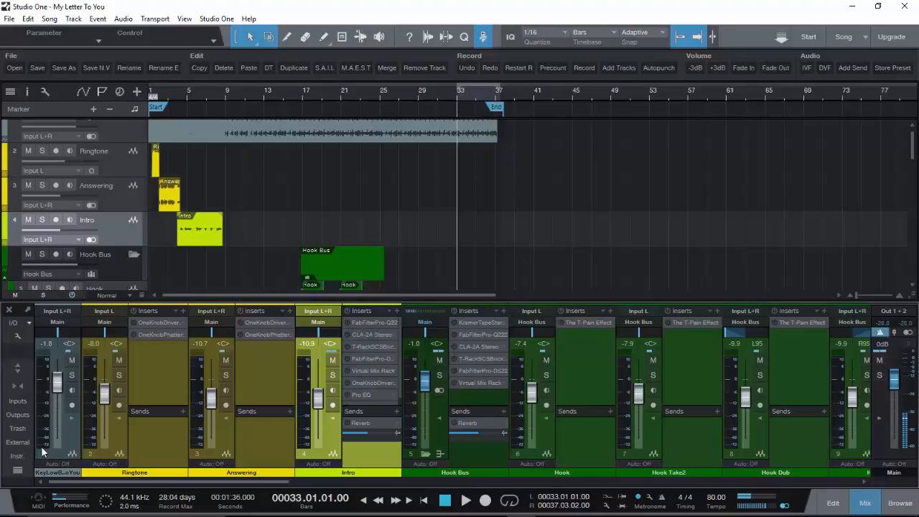
pyautogui.click(72, 360)
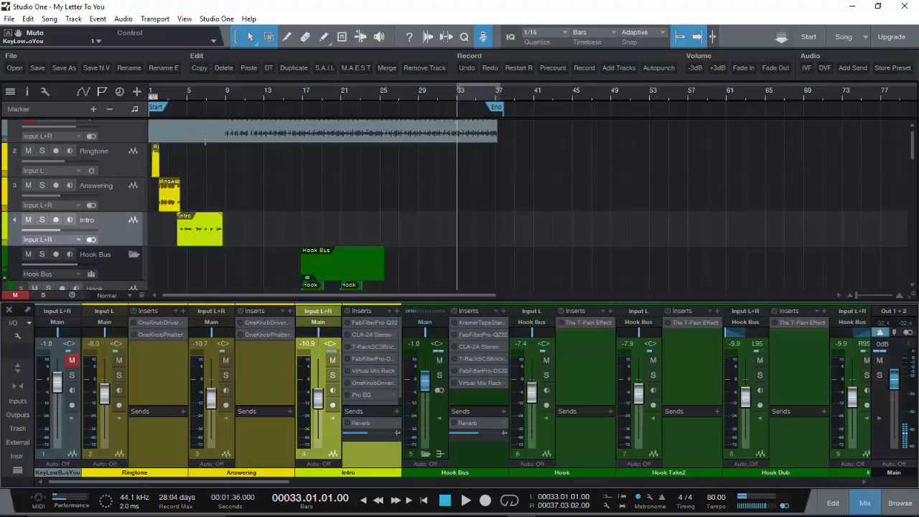
# - Start playback at bar 4 and listen to the intro vocal without the beat
pyautogui.click(184, 94)
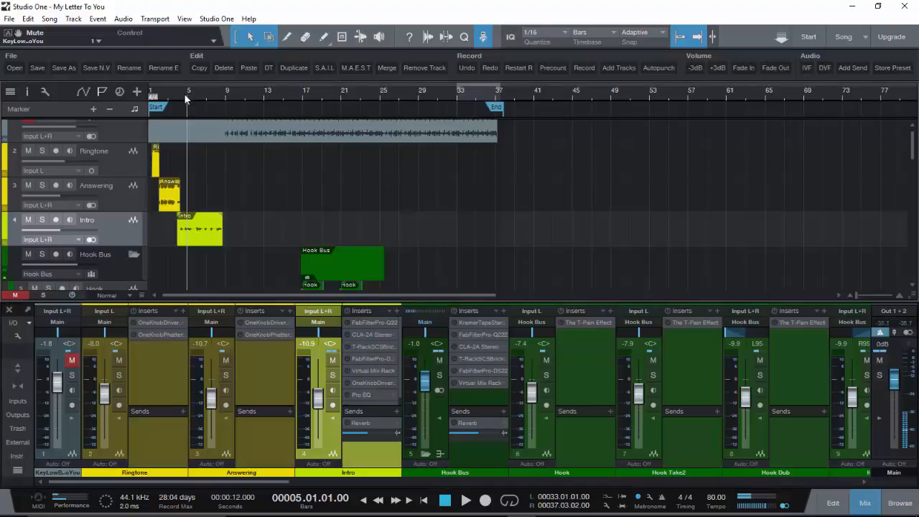
pyautogui.click(179, 94)
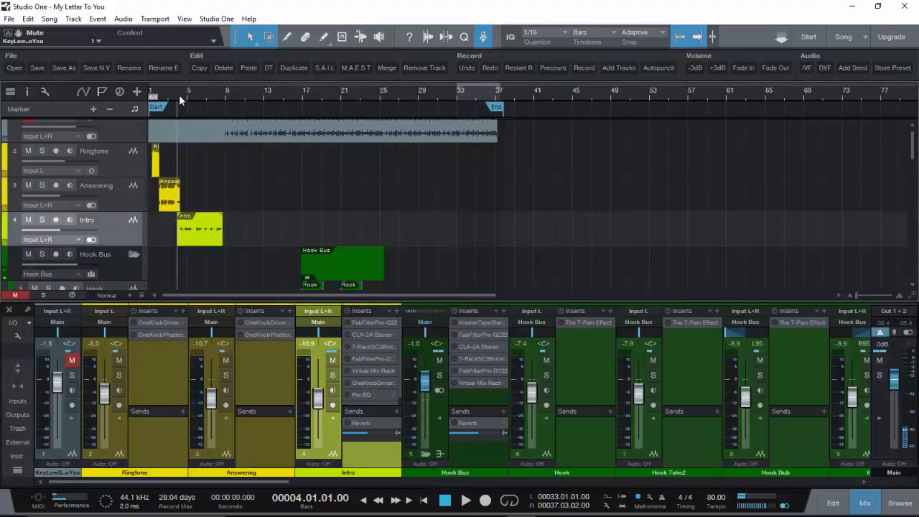
pyautogui.press('space')
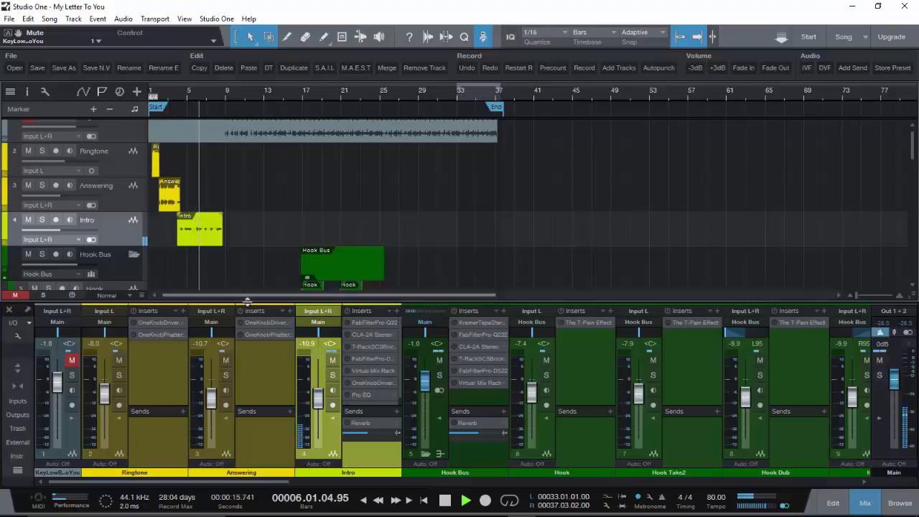
pyautogui.scroll(-1, 273, 217)
pyautogui.scroll(-8, 273, 218)
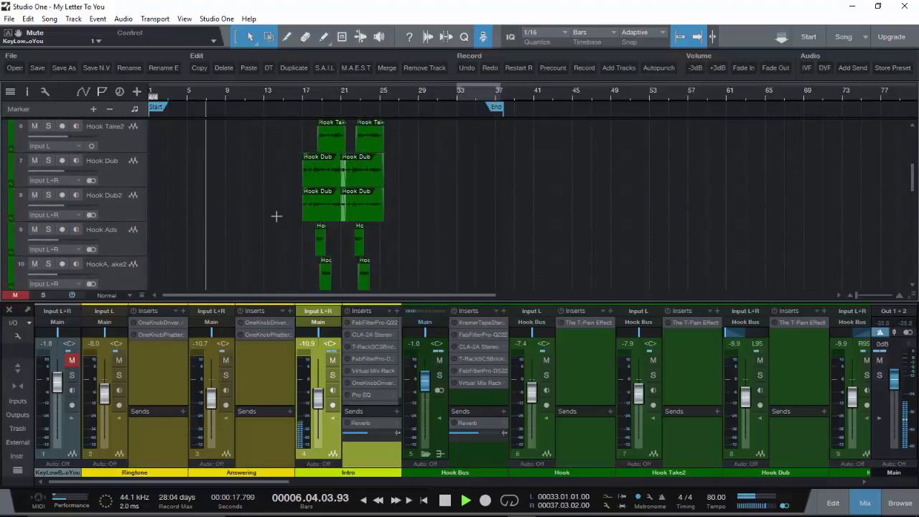
# - Restart playback from about bar 9 and listen to the first verse vocals
pyautogui.press('space')
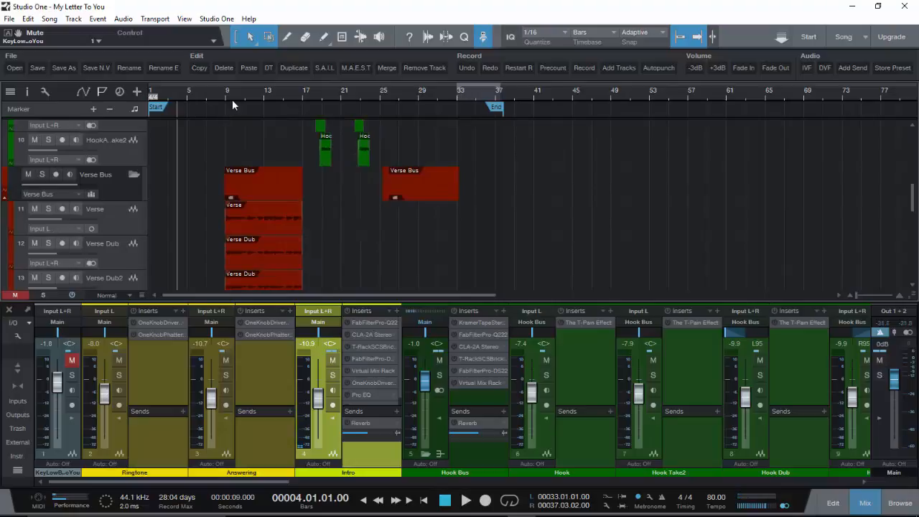
pyautogui.click(229, 98)
pyautogui.press('space')
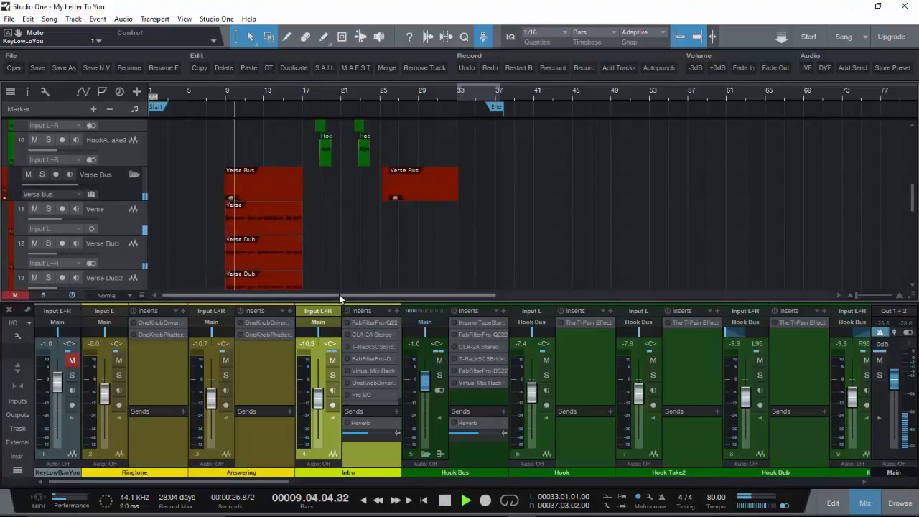
# - Jump playback to bar 17 and listen to the hook vocals while viewing their tracks
pyautogui.moveTo(340, 296); pyautogui.dragTo(376, 298)
pyautogui.scroll(5, 244, 279)
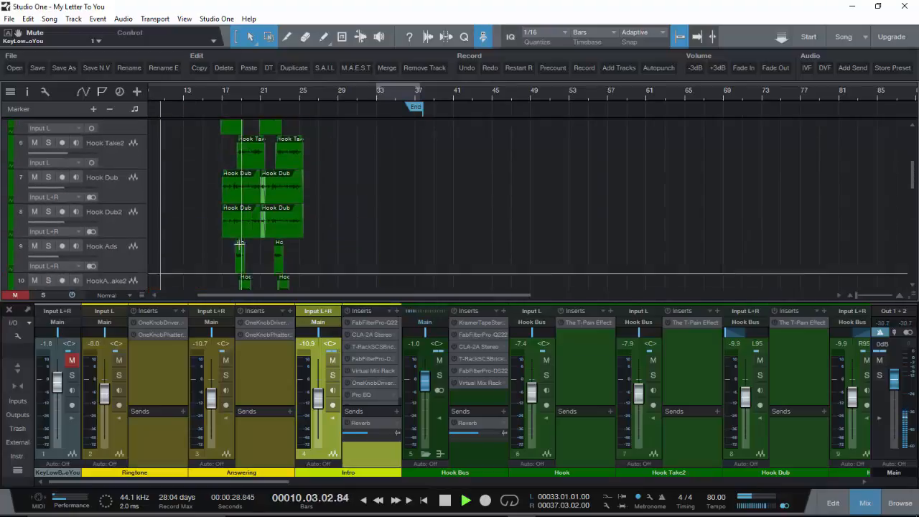
pyautogui.click(224, 97)
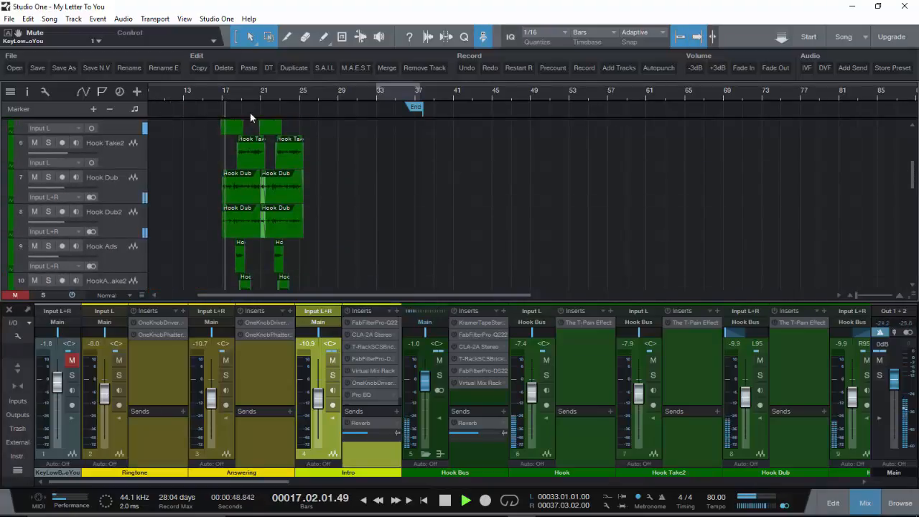
# - Jump playback to the start of the second verse at bar 25 and listen to its vocals
pyautogui.moveTo(335, 294); pyautogui.dragTo(368, 297)
pyautogui.scroll(-3, 277, 226)
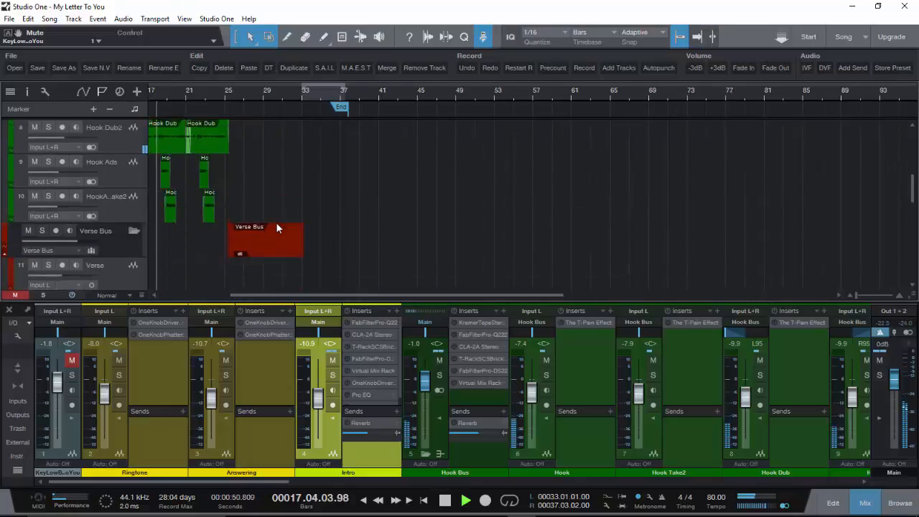
pyautogui.scroll(-5, 275, 222)
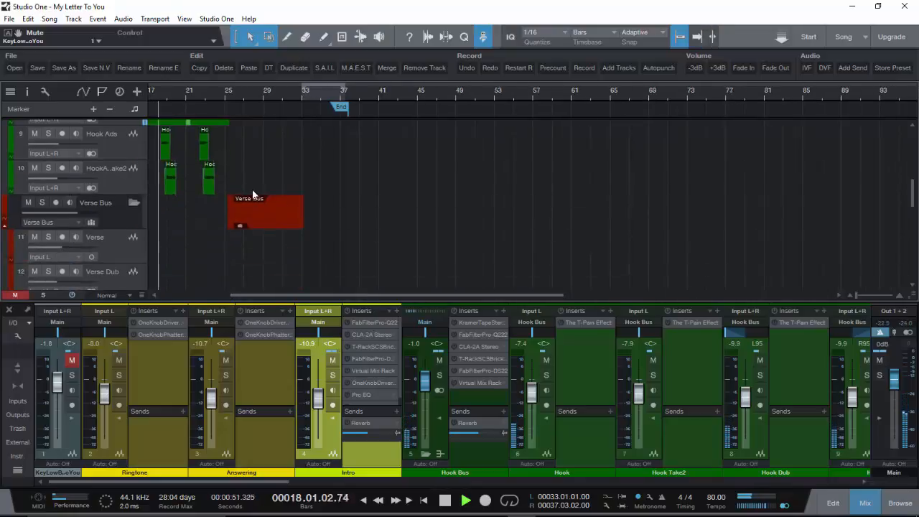
pyautogui.click(221, 95)
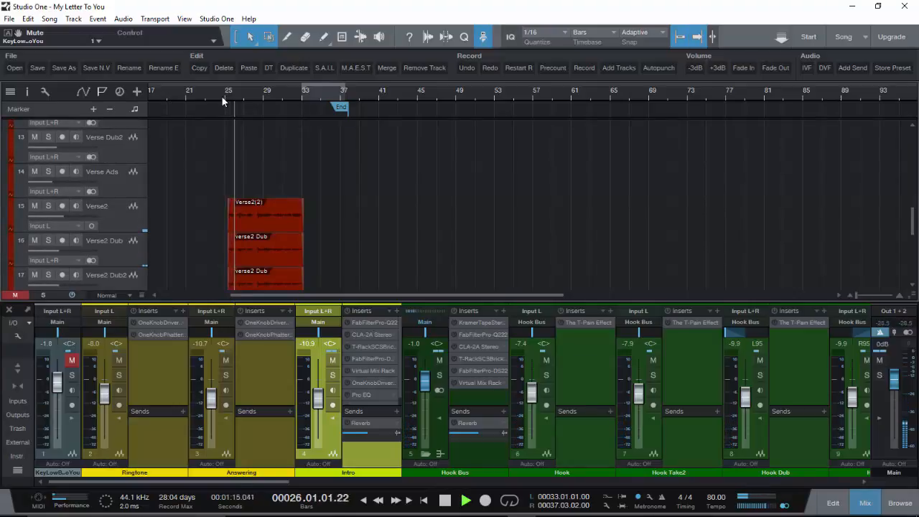
# - Jump playback to bar 33, listen to the outro vocals, and stop playback
pyautogui.scroll(-5, 374, 174)
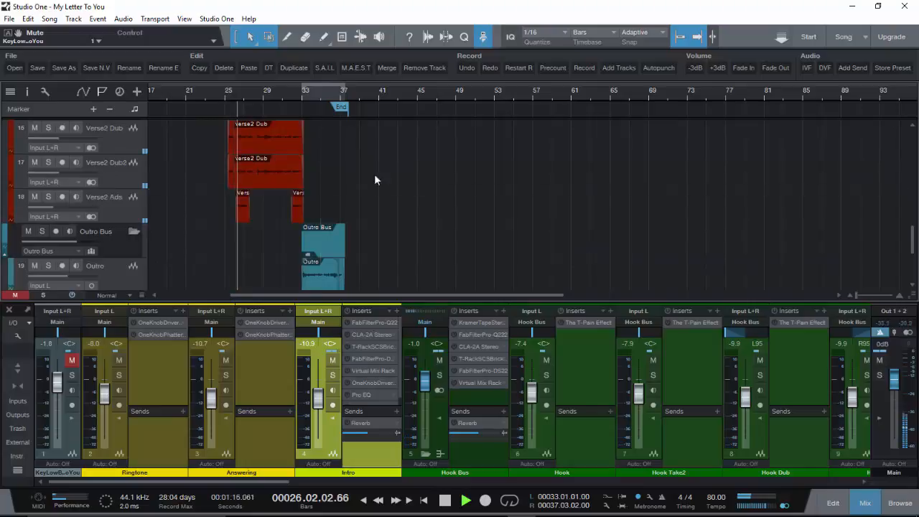
pyautogui.click(302, 101)
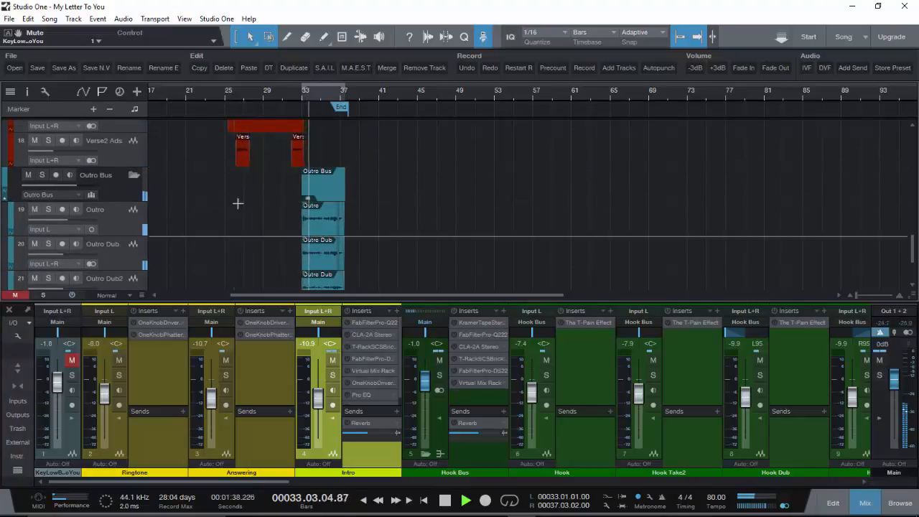
pyautogui.scroll(-2, 216, 193)
pyautogui.press('space')
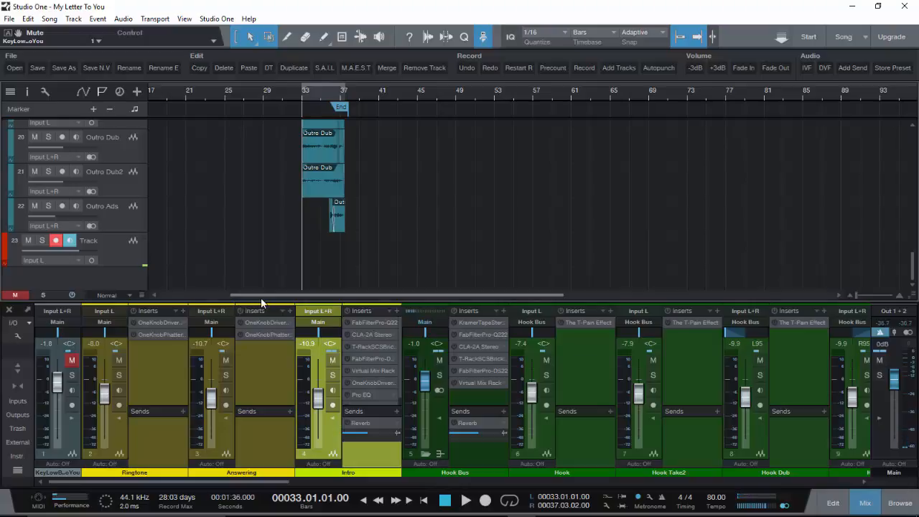
# - Review the arrangement from the outro tracks back to the beat, Ringtone, Answering and Intro tracks
pyautogui.moveTo(261, 297); pyautogui.dragTo(155, 305)
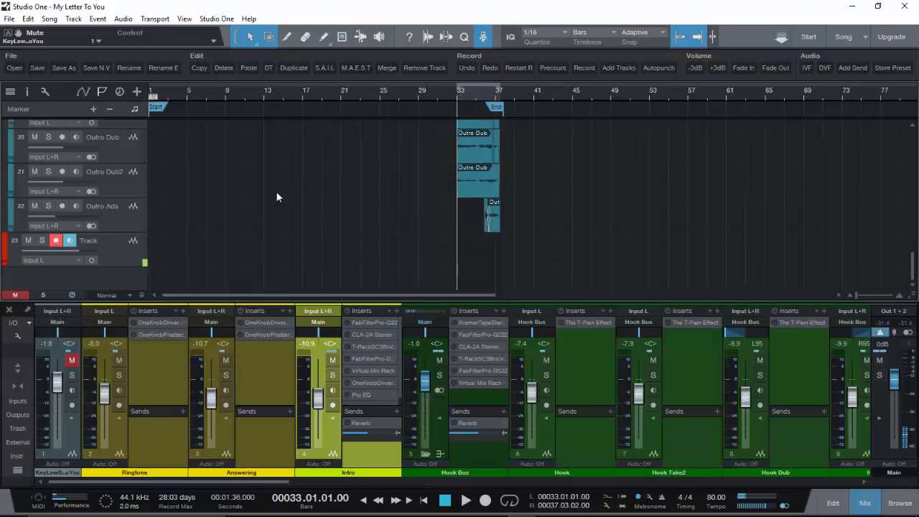
pyautogui.scroll(3, 276, 191)
pyautogui.scroll(-3, 266, 191)
pyautogui.scroll(2, 212, 184)
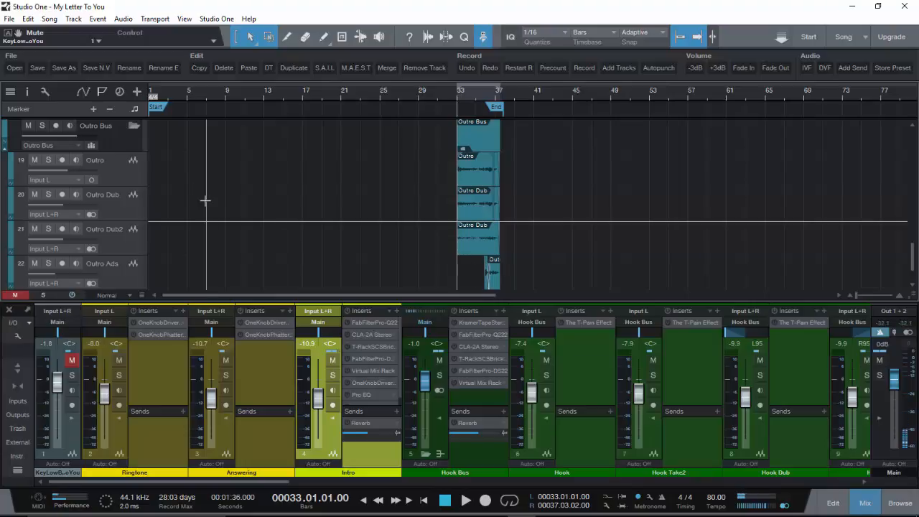
pyautogui.press('t')
pyautogui.scroll(10, 219, 266)
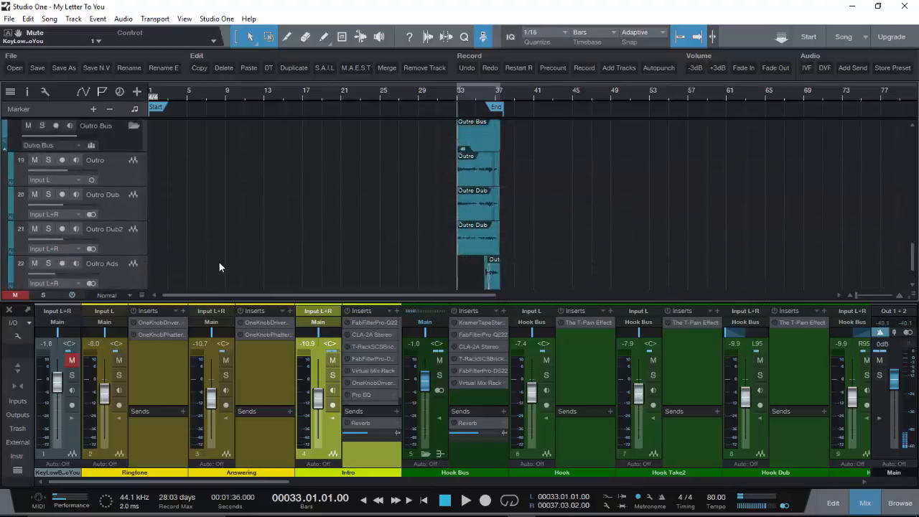
pyautogui.scroll(3, 218, 260)
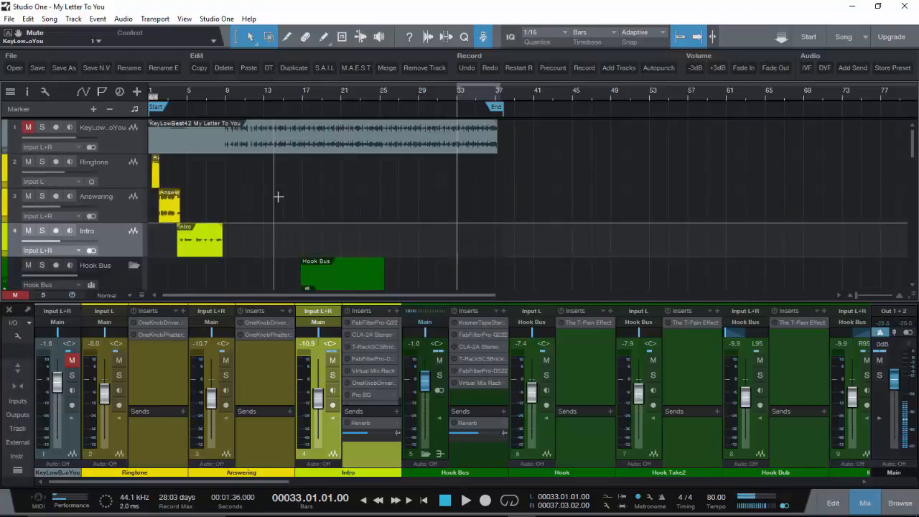
pyautogui.scroll(-3, 295, 203)
pyautogui.scroll(3, 298, 196)
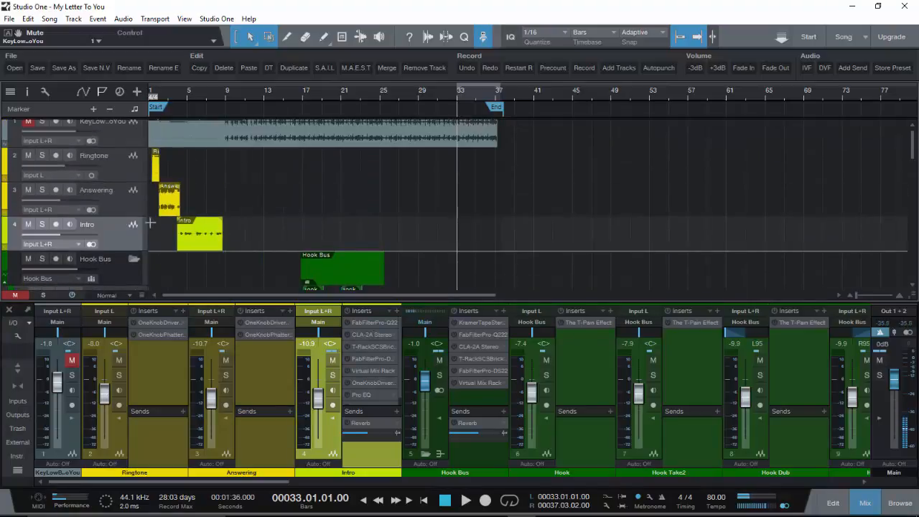
# - Examine the Ringtone, Answering and Intro clips up close, and the hook tracks down to the Verse Bus
pyautogui.scroll(5, 205, 92)
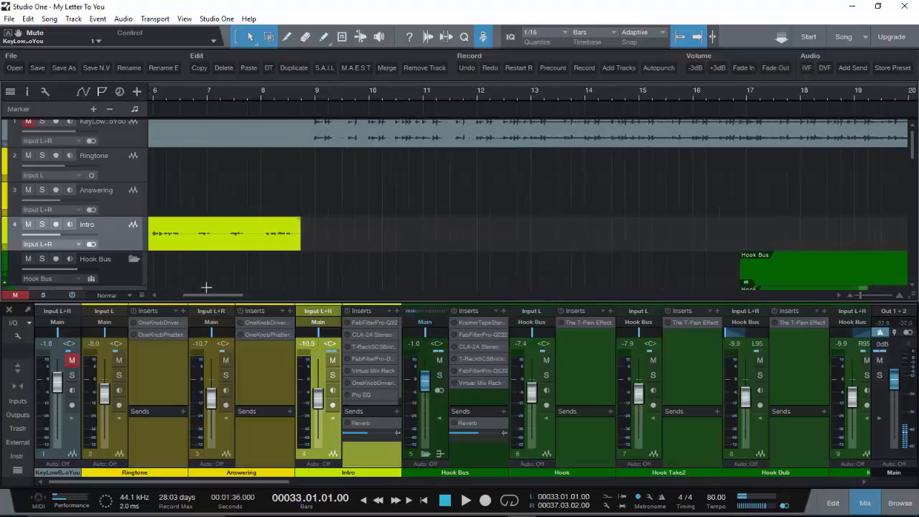
pyautogui.moveTo(212, 295); pyautogui.dragTo(188, 296)
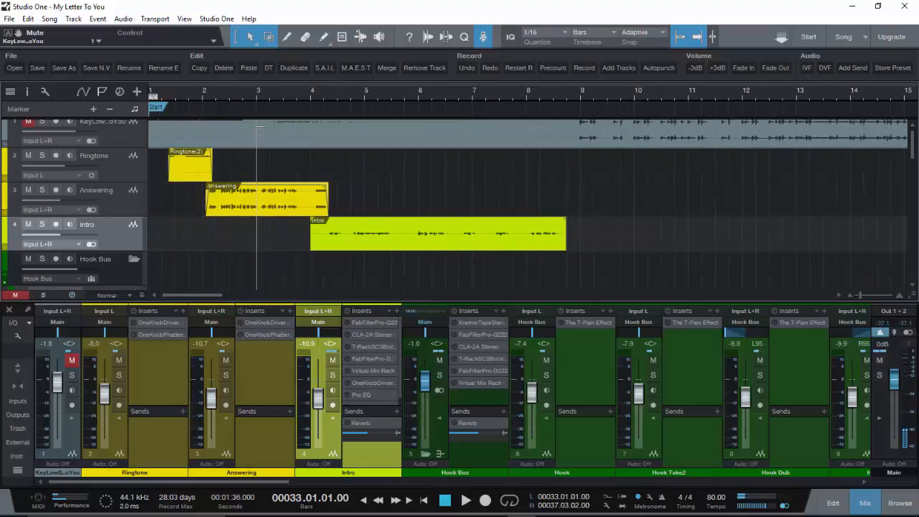
pyautogui.scroll(1, 215, 176)
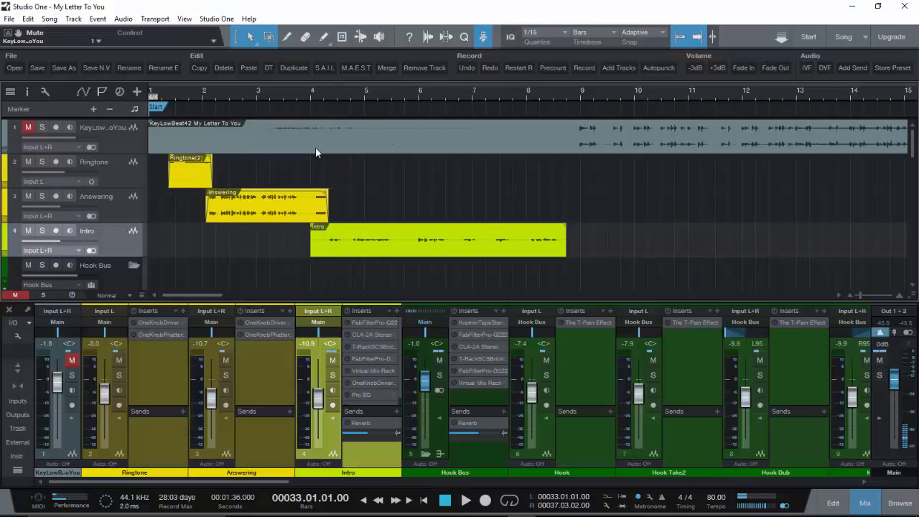
pyautogui.press('w')
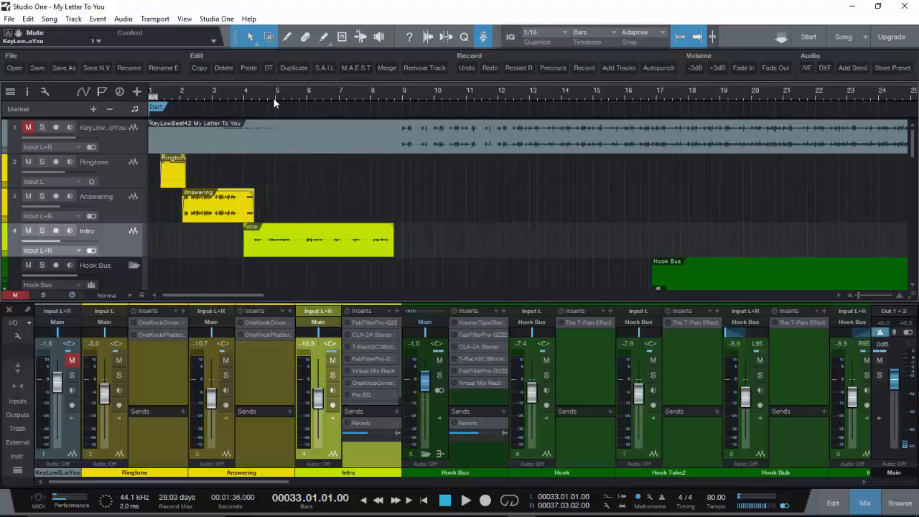
pyautogui.press('w')
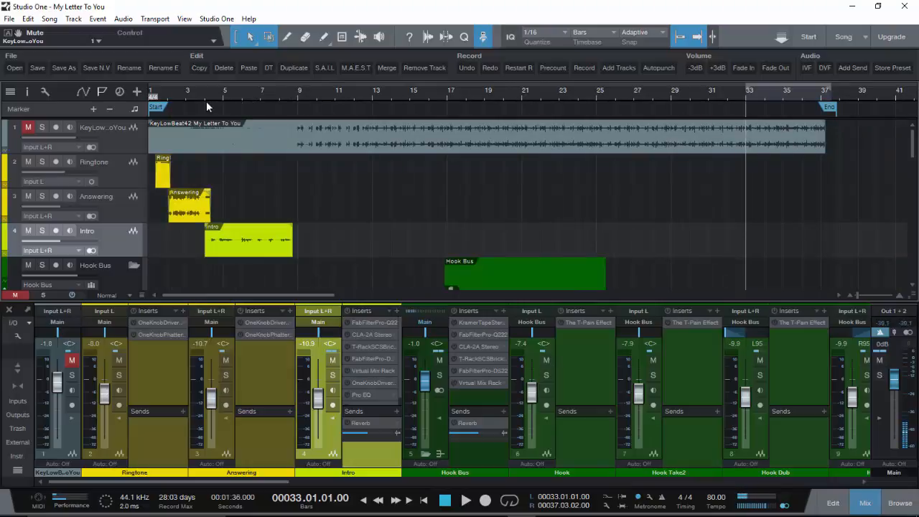
pyautogui.scroll(-2, 252, 147)
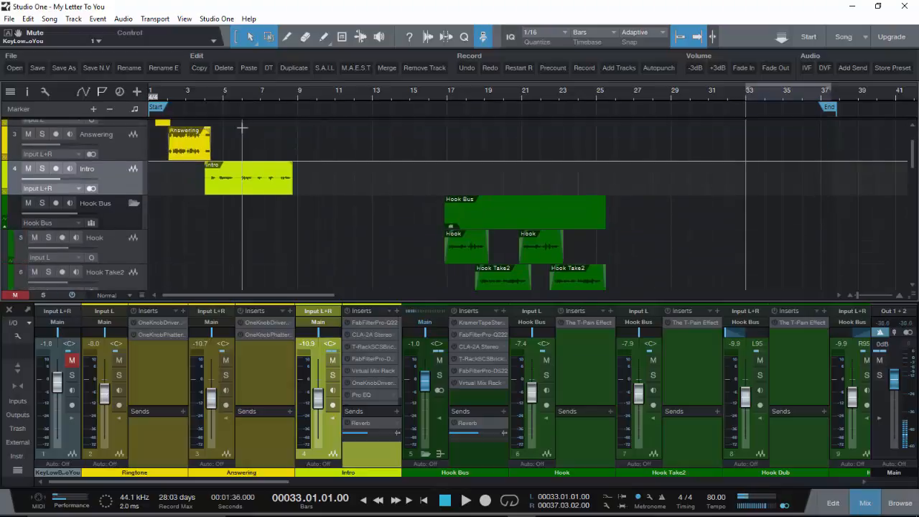
pyautogui.scroll(-1, 242, 139)
pyautogui.scroll(2, 208, 138)
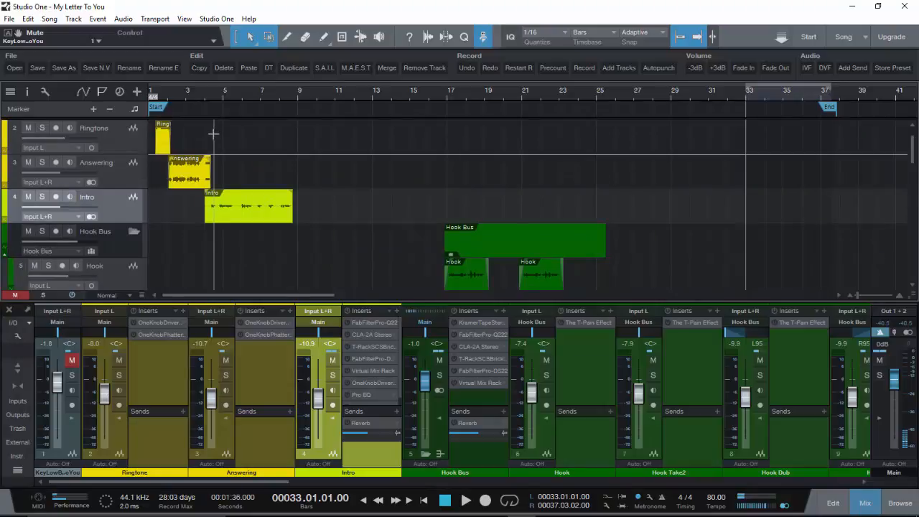
pyautogui.scroll(-1, 244, 147)
pyautogui.scroll(-7, 272, 157)
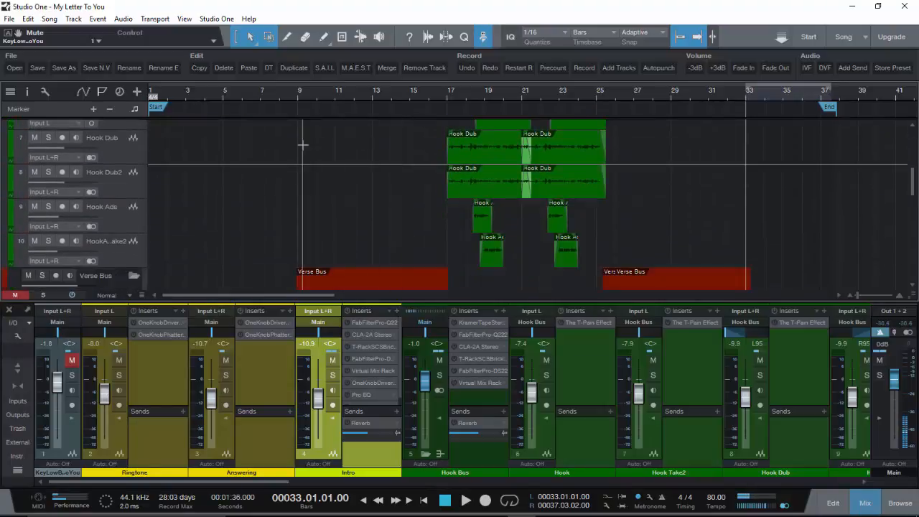
pyautogui.scroll(7, 275, 151)
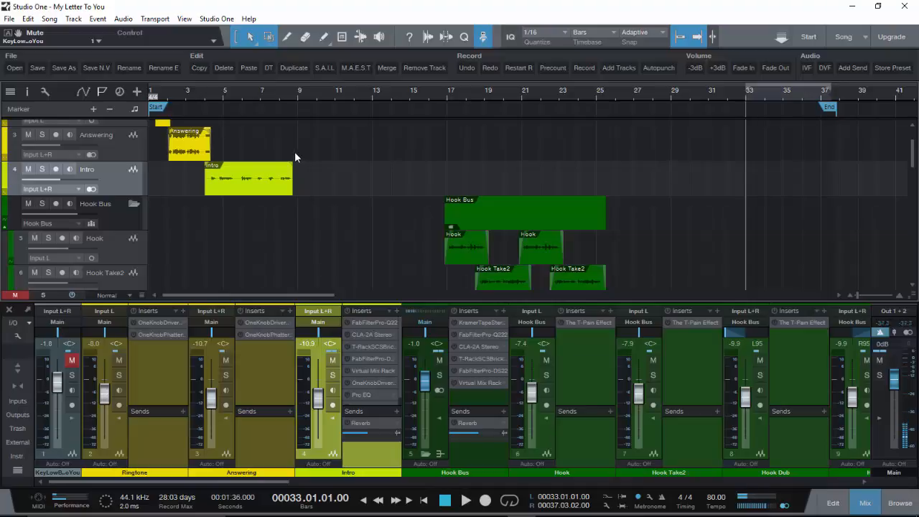
# - Place the playhead at bar 4, beat 2 and display the Intro channel's FabFilter Pro-Q equalizer clear of the Intro clip
pyautogui.click(207, 93)
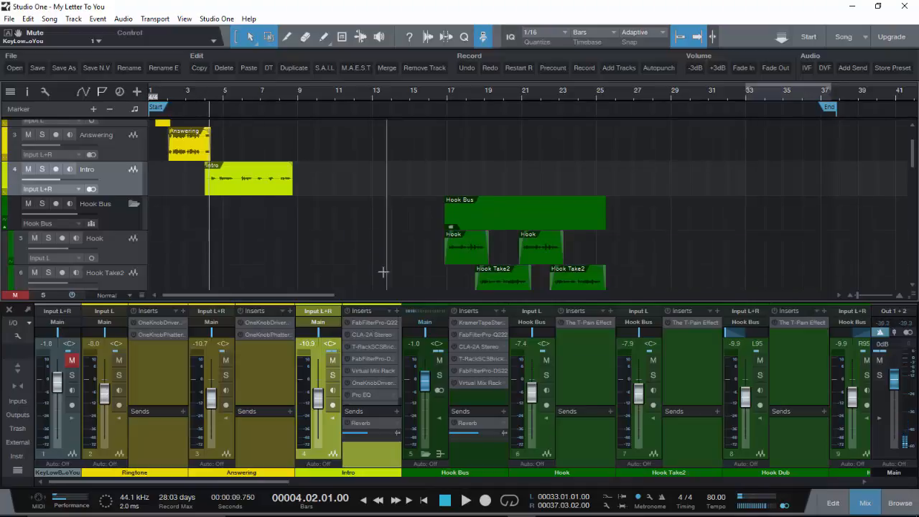
pyautogui.click(366, 322)
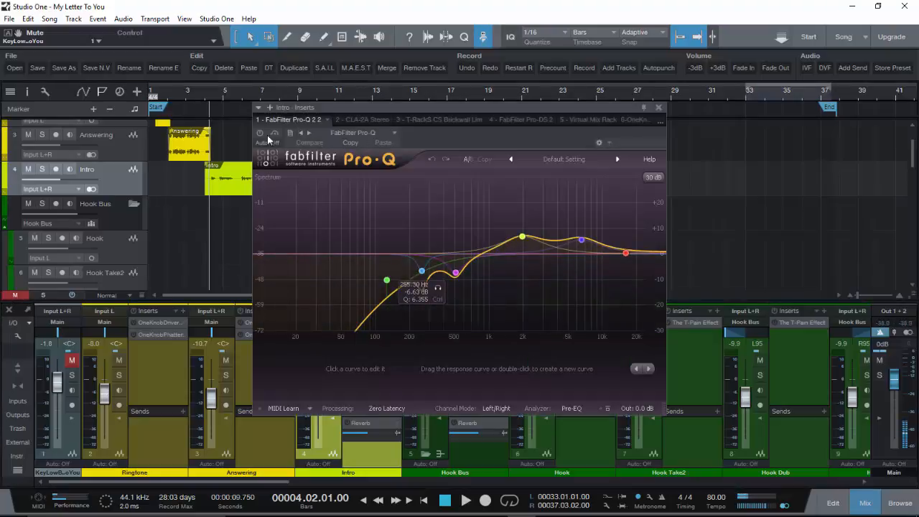
pyautogui.moveTo(390, 109); pyautogui.dragTo(488, 107)
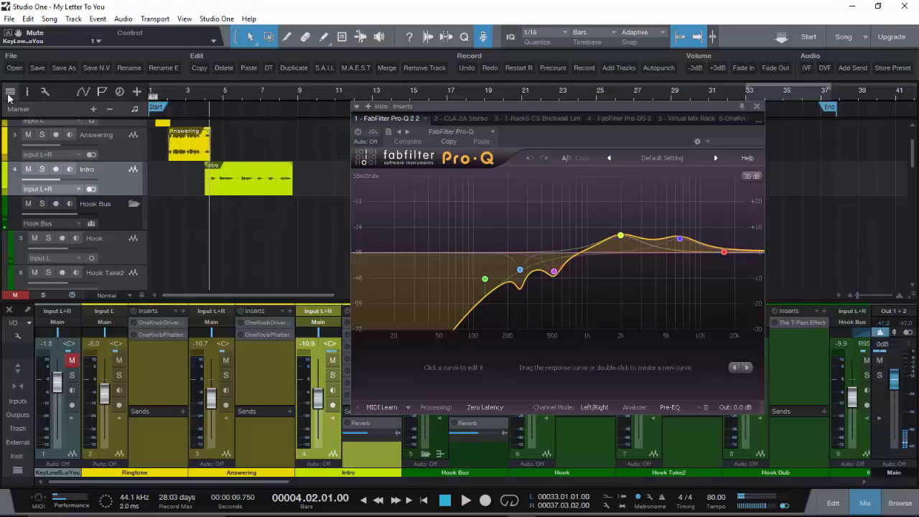
# - Switch on the Intro channel's Pro-Q equalizer, play the vocal from bar 4, beat 2, and move the equalizer window closer to the track list
pyautogui.click(359, 133)
pyautogui.press('space')
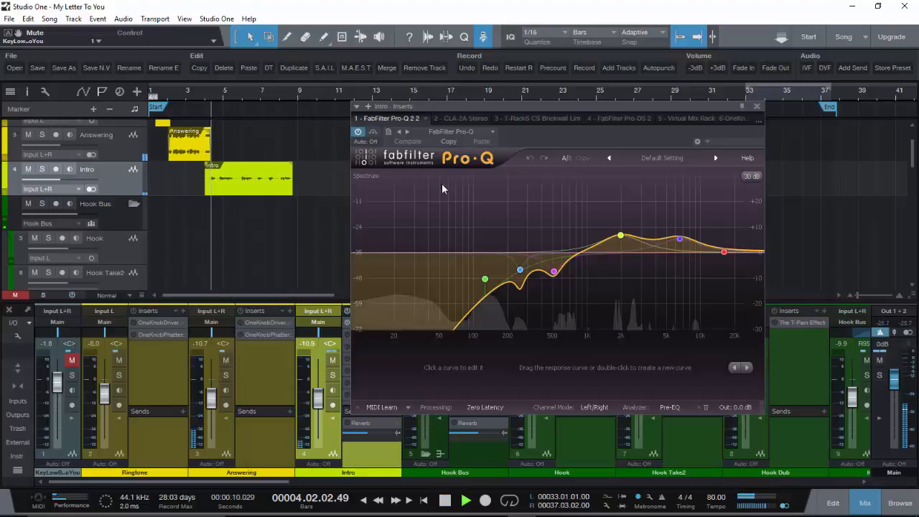
pyautogui.moveTo(560, 107); pyautogui.dragTo(478, 110)
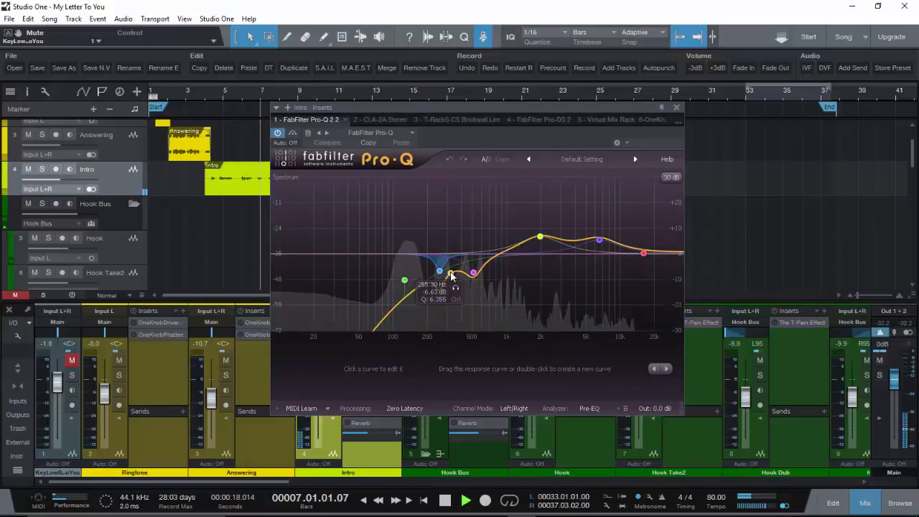
# - Listen to the Intro vocal through the soloed 255 Hz and 508 Hz equalizer bands, restarting playback between auditions
pyautogui.click(456, 289)
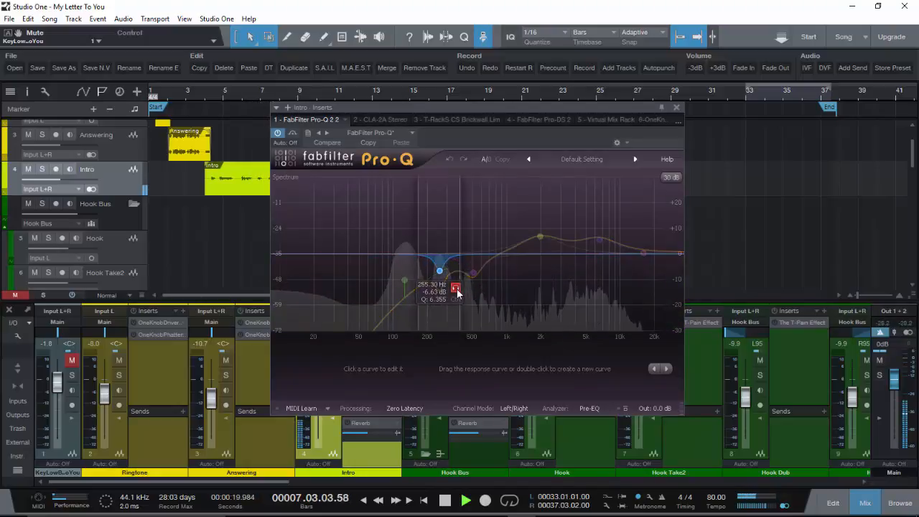
pyautogui.press('space')
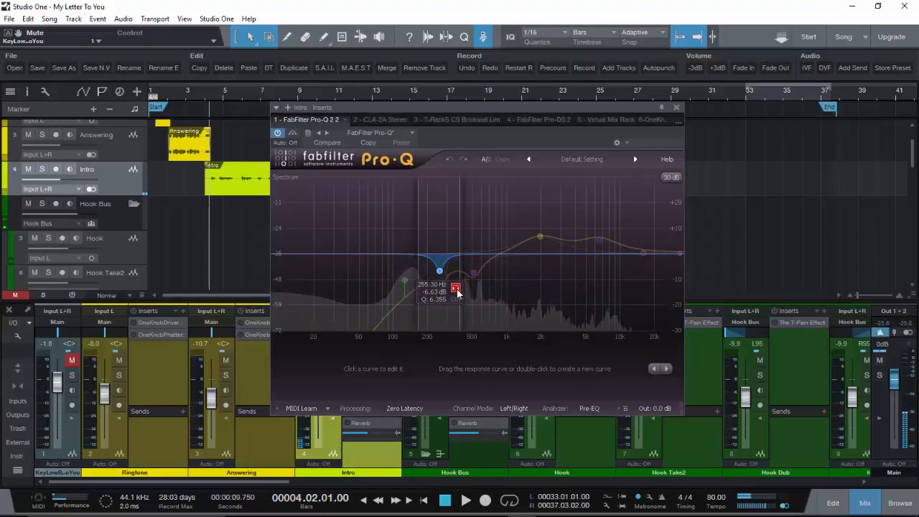
pyautogui.press('space')
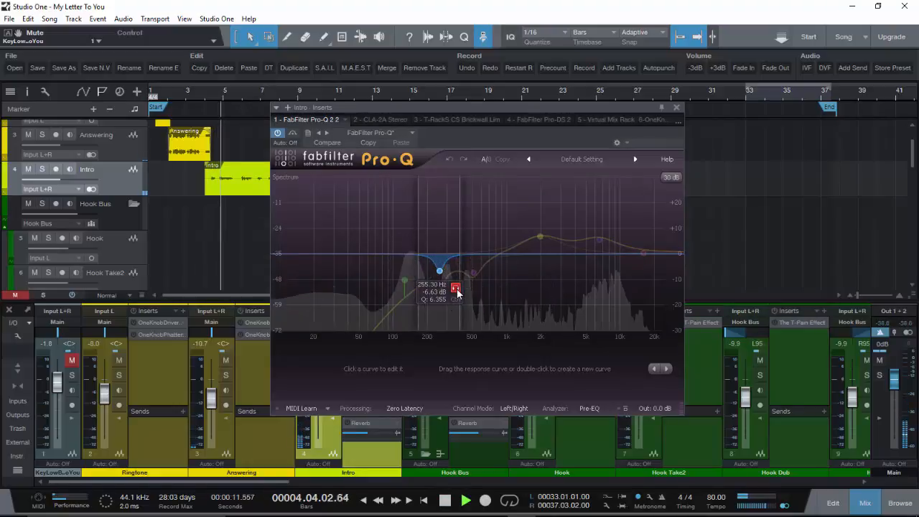
pyautogui.click(488, 290)
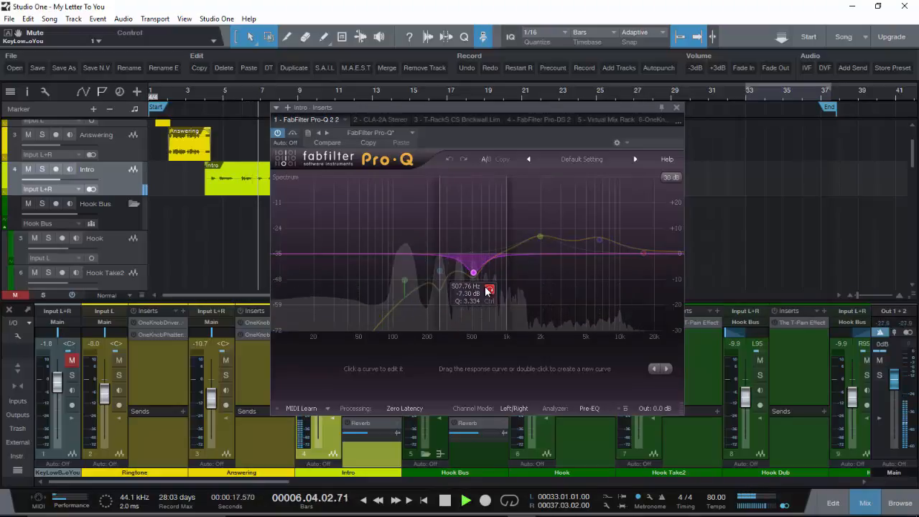
pyautogui.click(488, 289)
pyautogui.press('space')
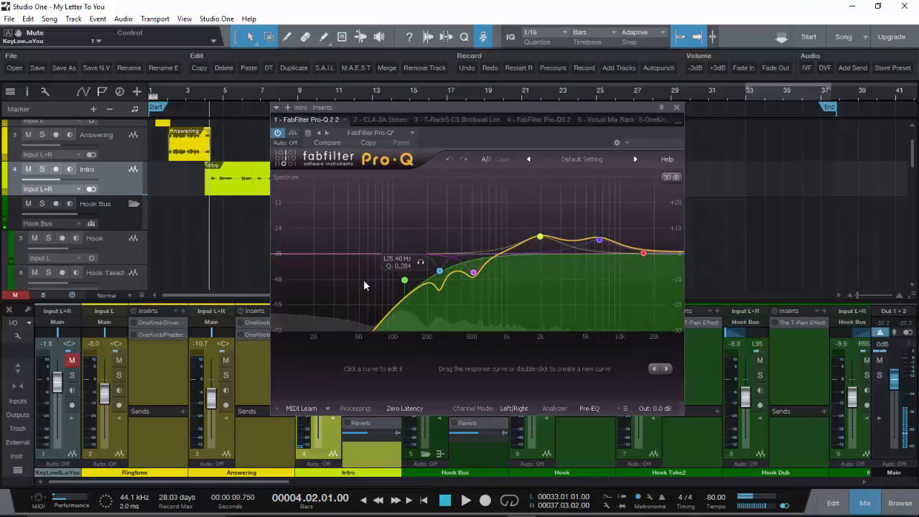
pyautogui.click(455, 288)
pyautogui.press('space')
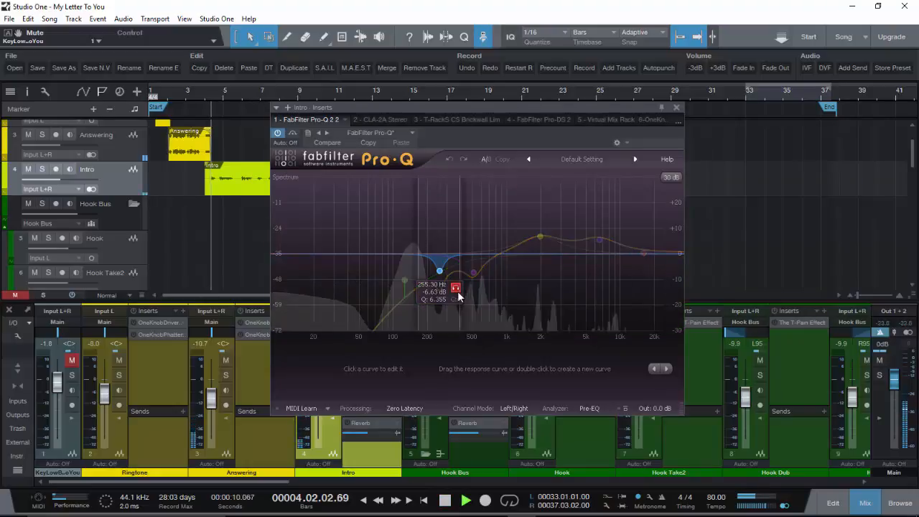
pyautogui.click(455, 288)
pyautogui.click(488, 290)
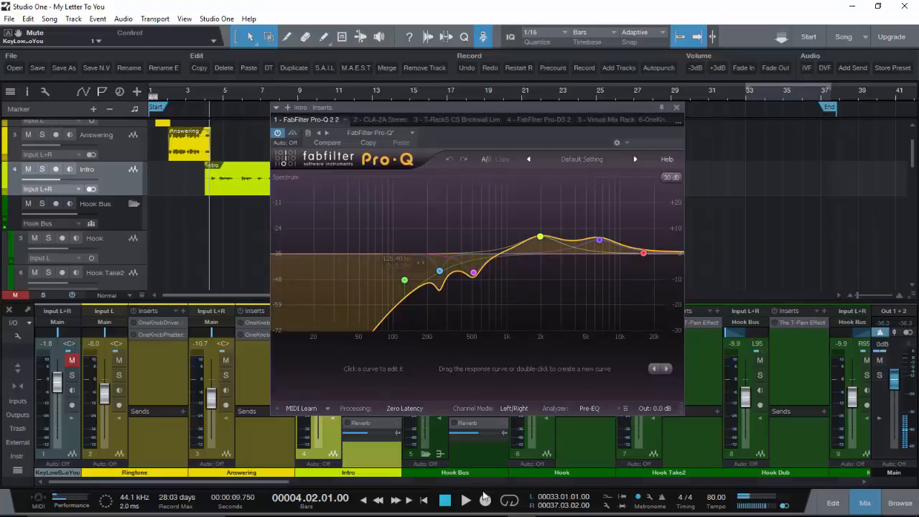
pyautogui.click(549, 505)
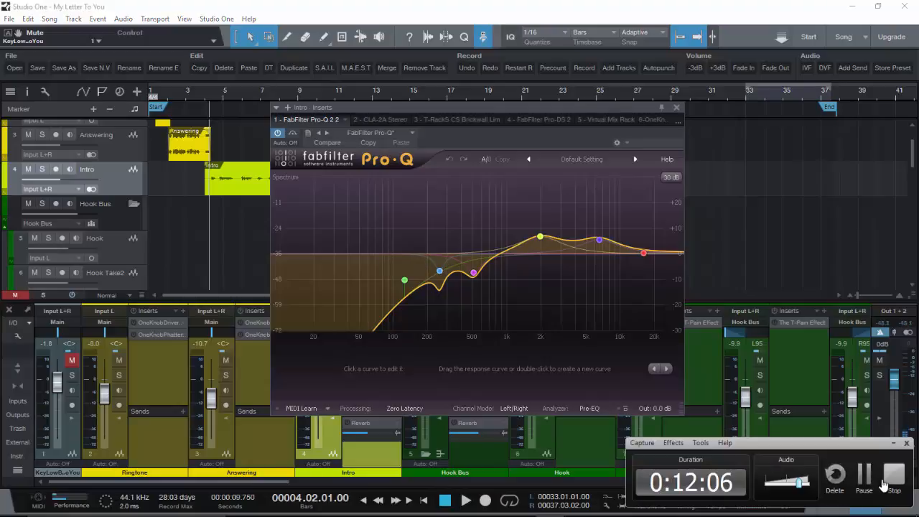
pyautogui.click(677, 390)
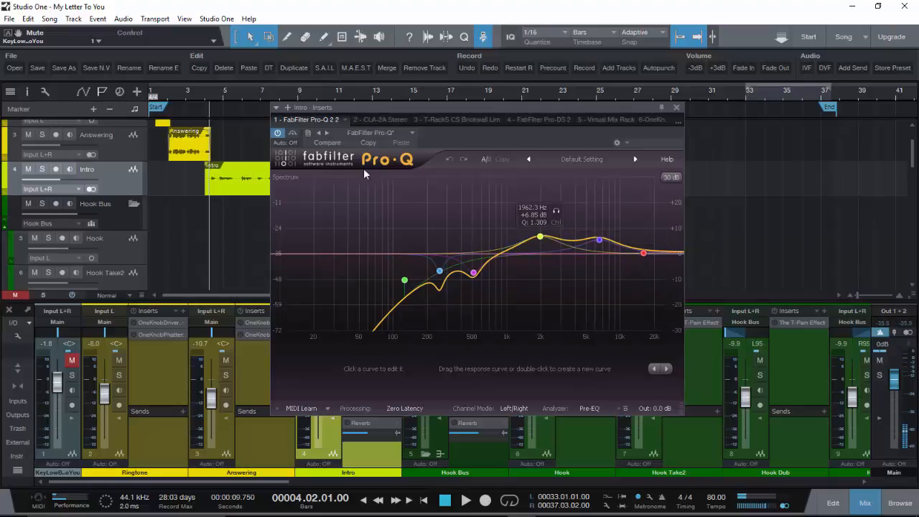
# - Reopen the Intro channel's Pro-Q equalizer and compare the playing vocal with the equalizer bypassed and active
pyautogui.click(676, 108)
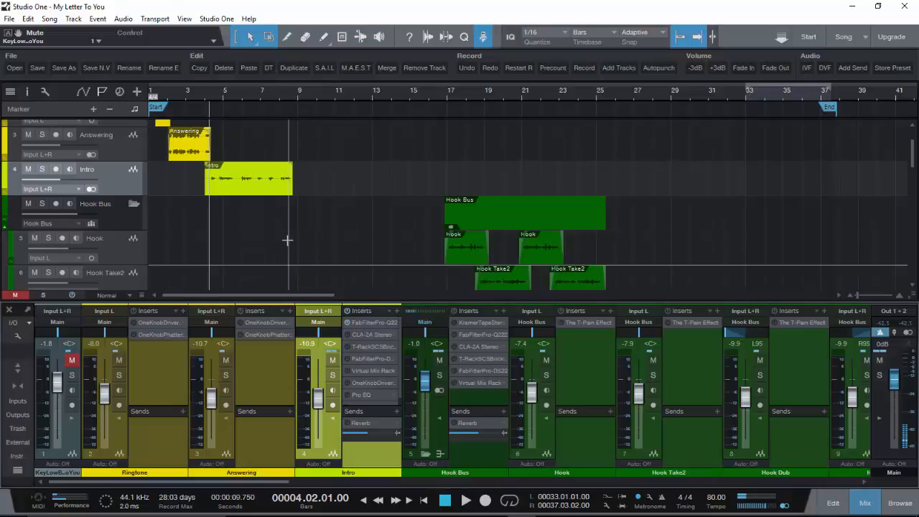
pyautogui.click(354, 320)
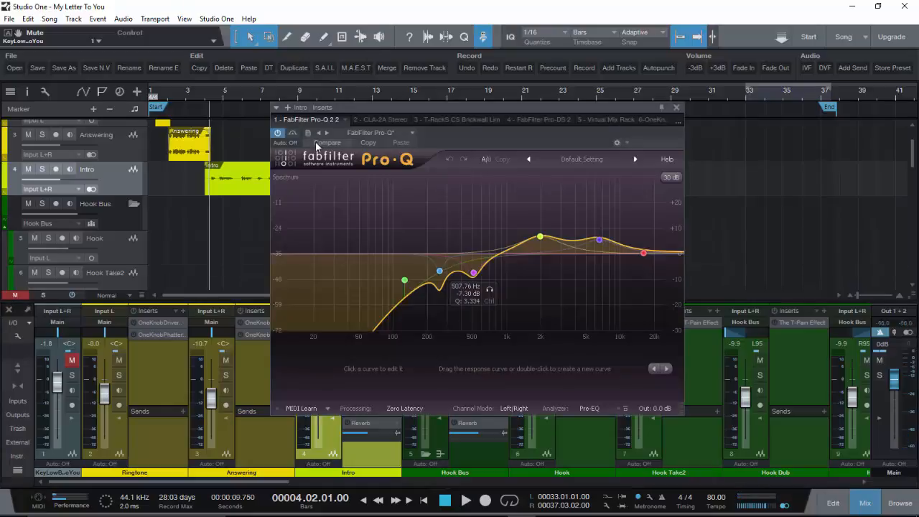
pyautogui.press('space')
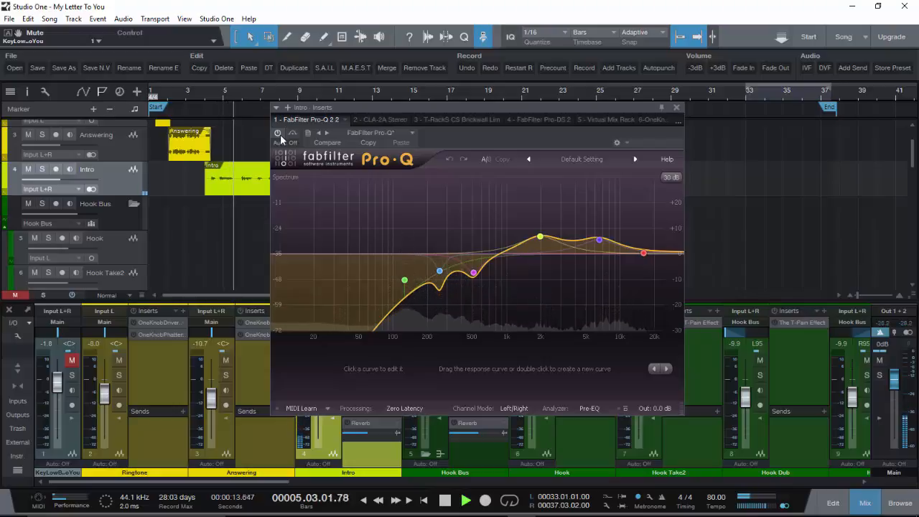
pyautogui.click(279, 135)
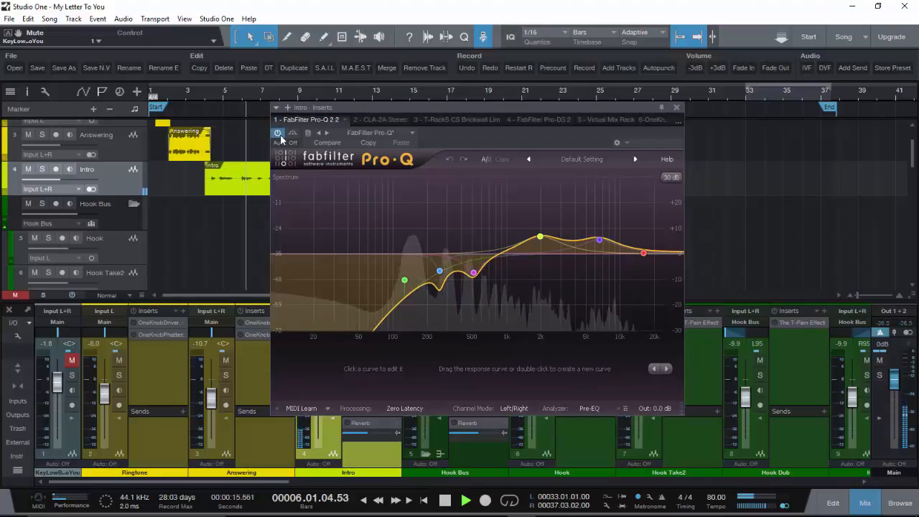
pyautogui.press('space')
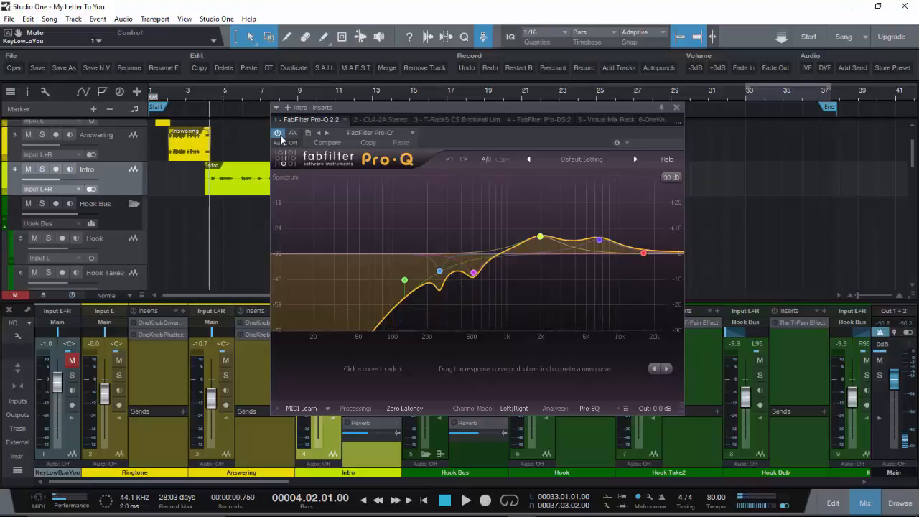
pyautogui.press('space')
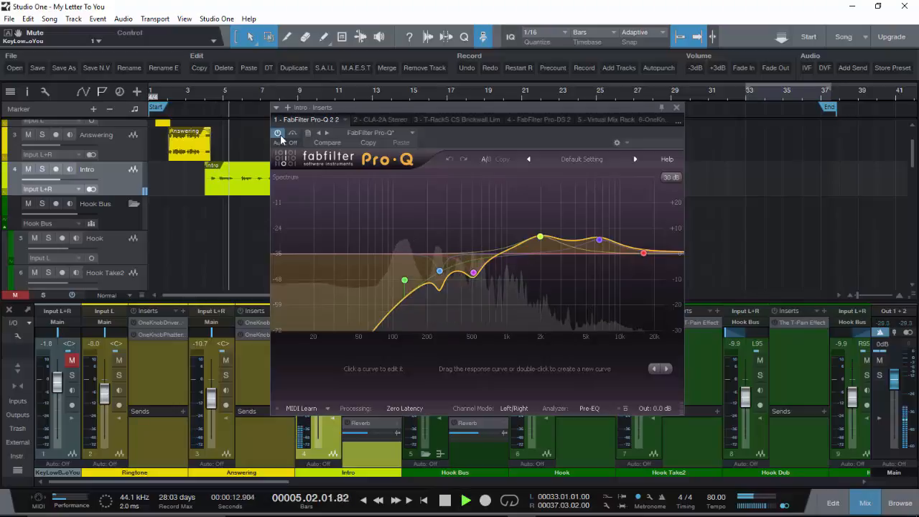
pyautogui.press('space')
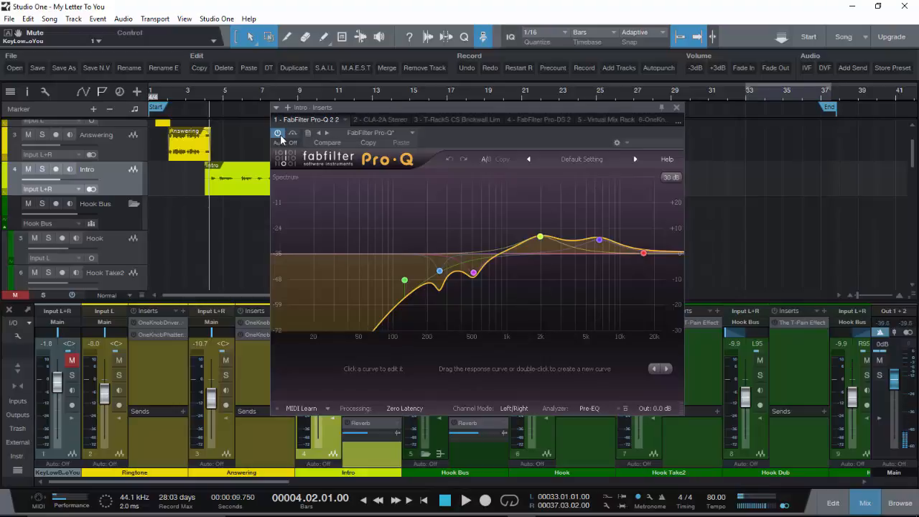
# - Display the Intro channel's CLA-2A compressor, switch it on, and compare the playing vocal with the compressor bypassed and active
pyautogui.click(376, 119)
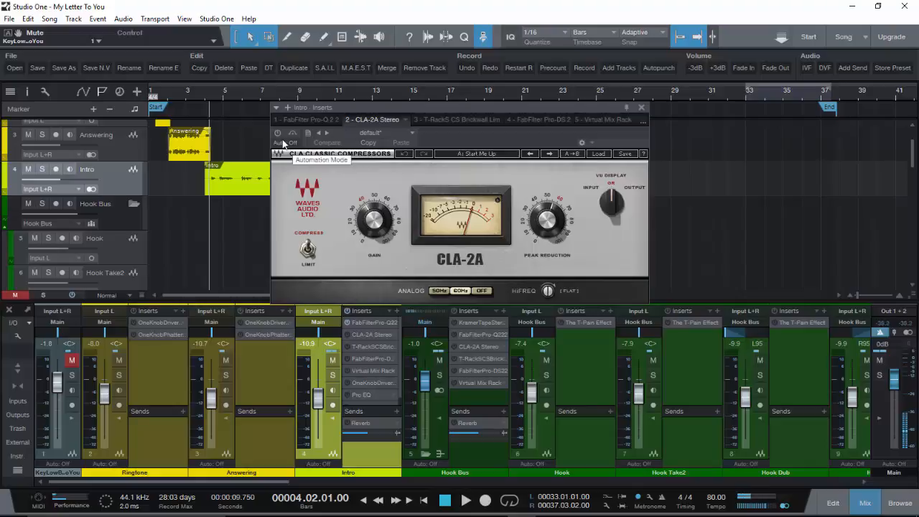
pyautogui.moveTo(546, 224)
pyautogui.moveTo(386, 223)
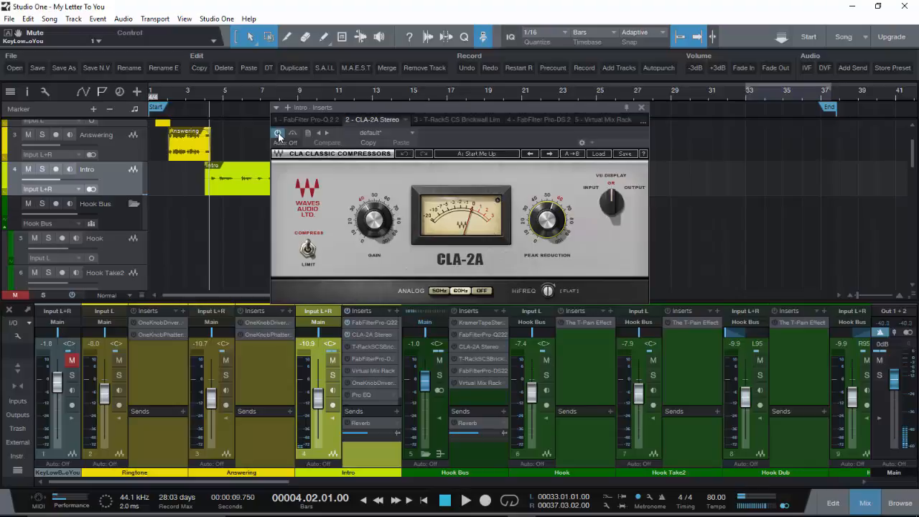
pyautogui.press('space')
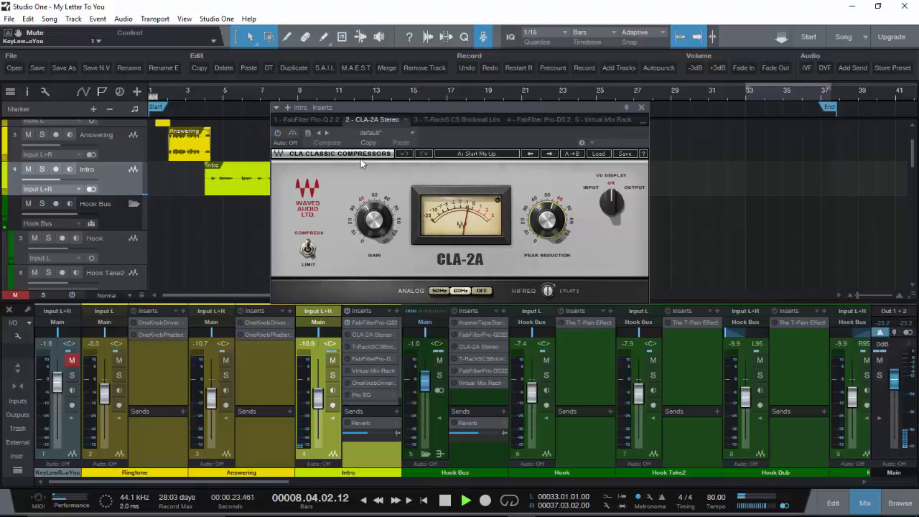
pyautogui.press('space')
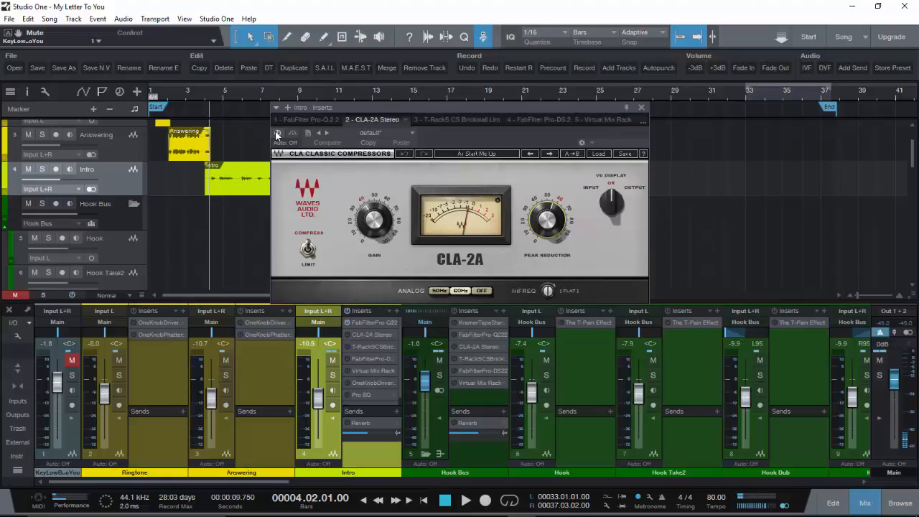
pyautogui.press('space')
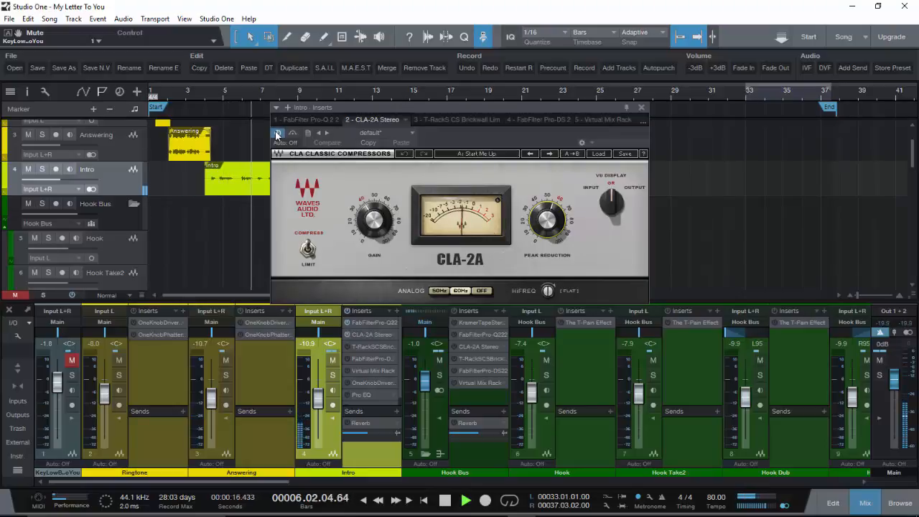
pyautogui.press('space')
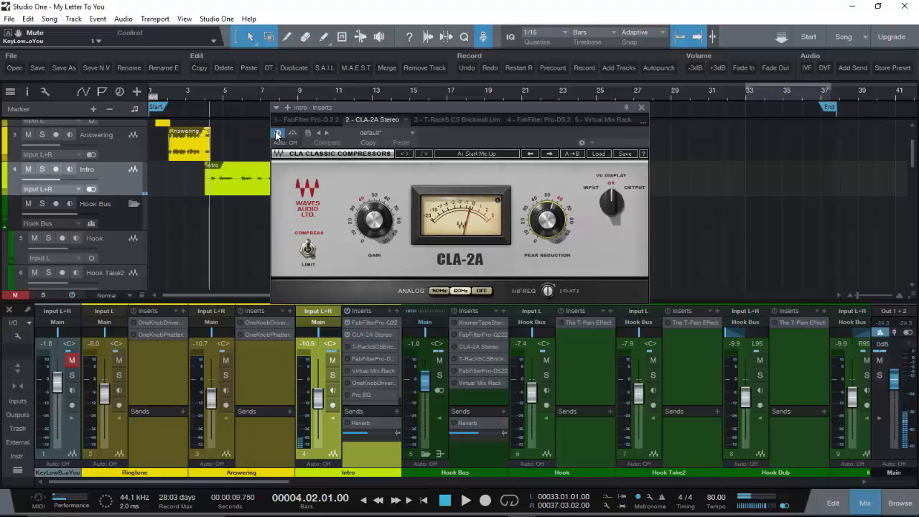
# - Display the Intro channel's T-RackS Brickwall Limiter and view its preset list, keeping Vocals Squeeze
pyautogui.click(428, 119)
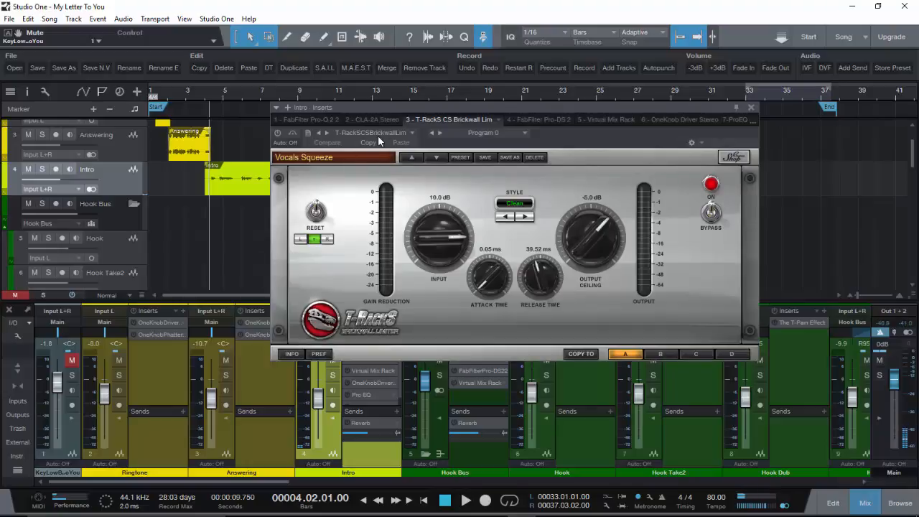
pyautogui.click(346, 162)
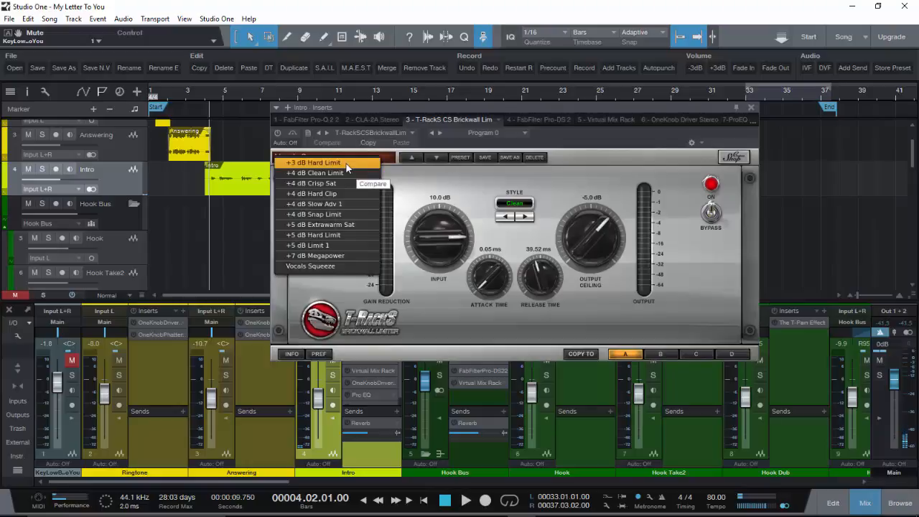
pyautogui.click(433, 191)
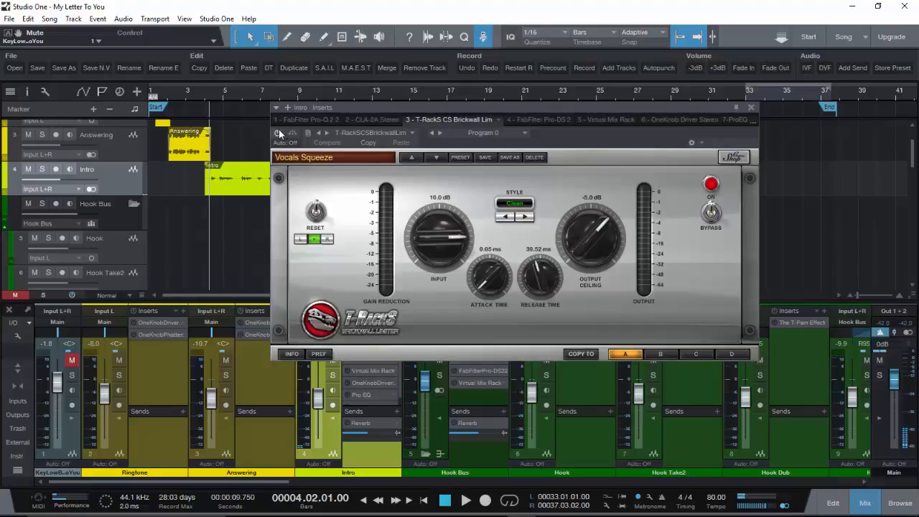
# - Play the Intro vocal with the T-RackS Brickwall Limiter bypassed and active, zooming in on the vocal event and leaving the limiter on
pyautogui.press('space')
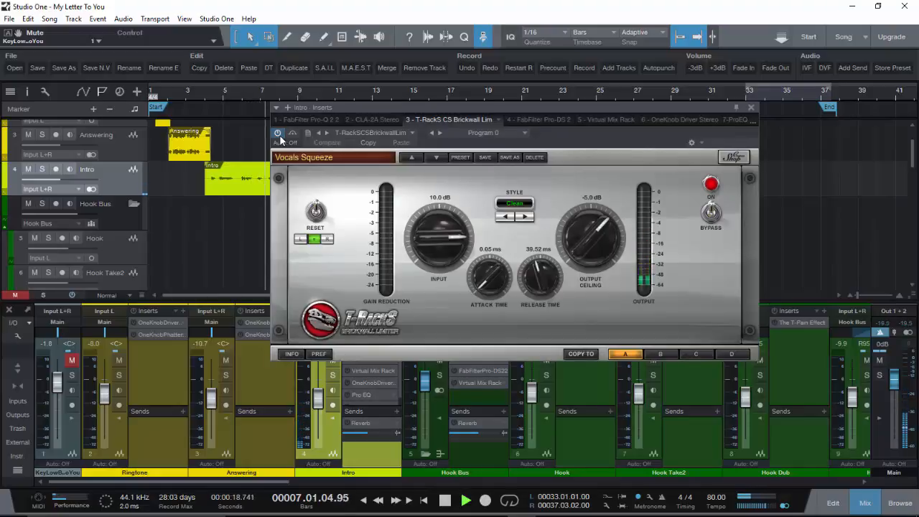
pyautogui.press('space')
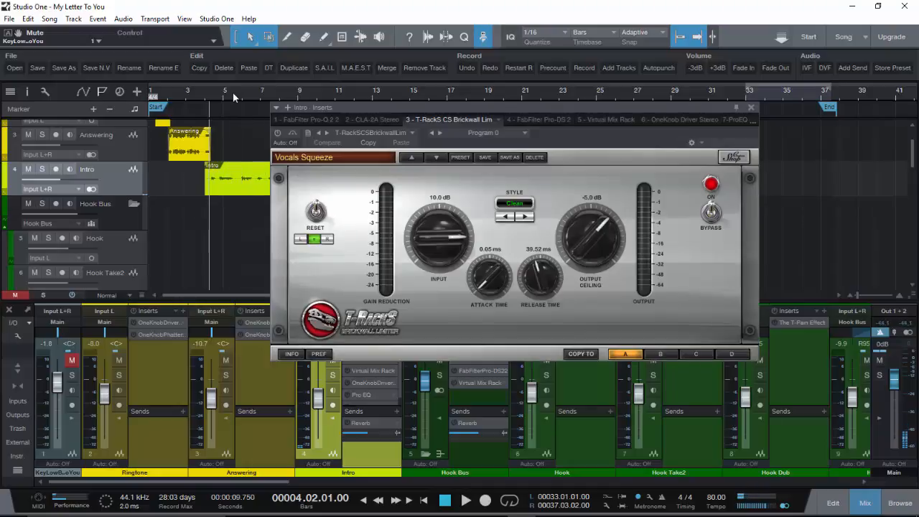
pyautogui.scroll(4, 233, 92)
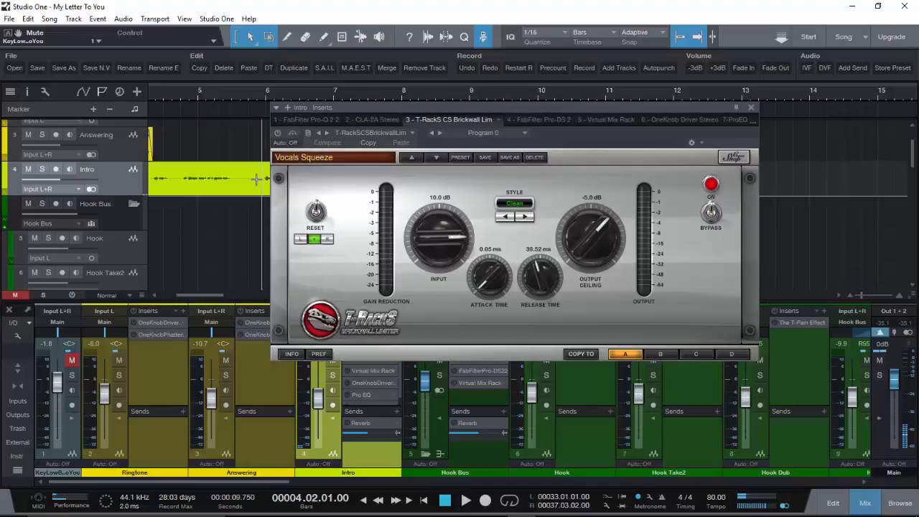
pyautogui.click(279, 134)
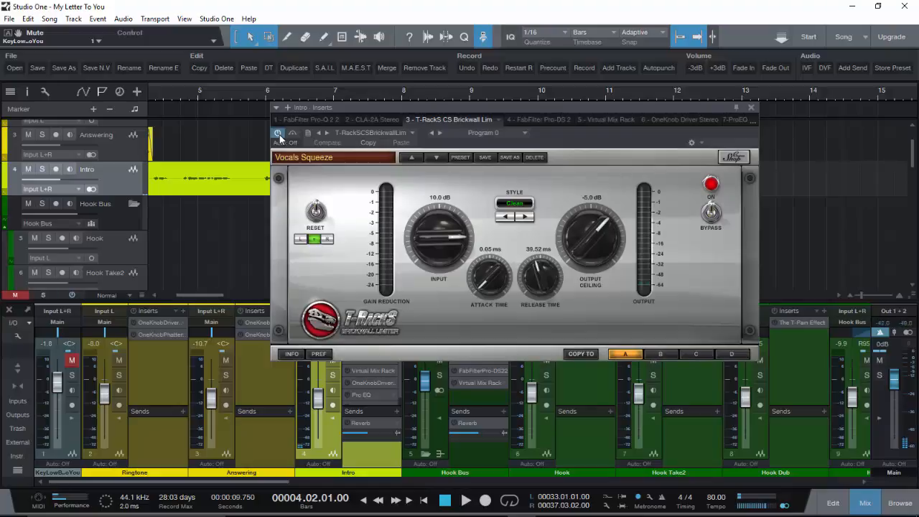
pyautogui.press('space')
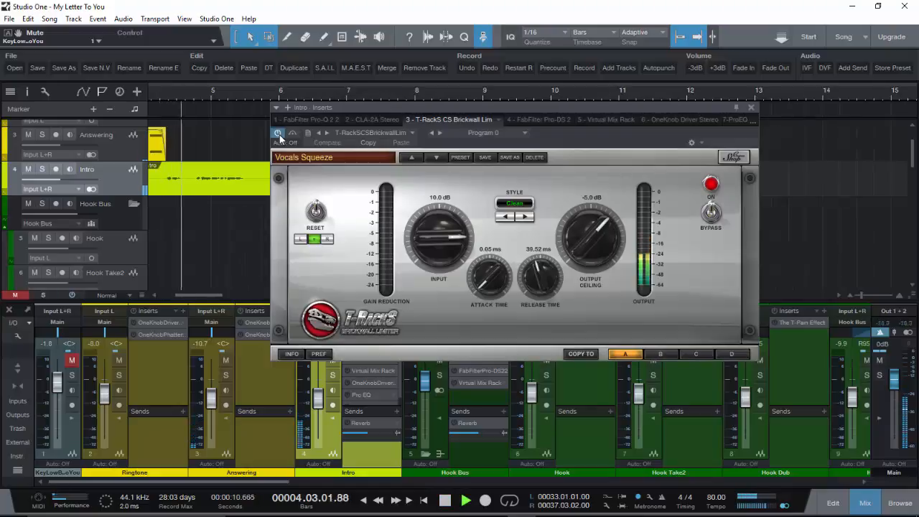
pyautogui.click(279, 134)
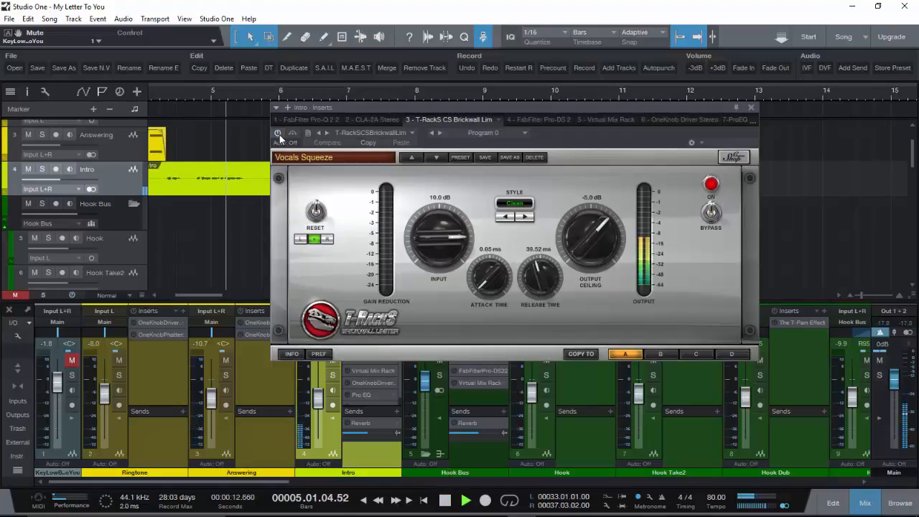
pyautogui.click(279, 134)
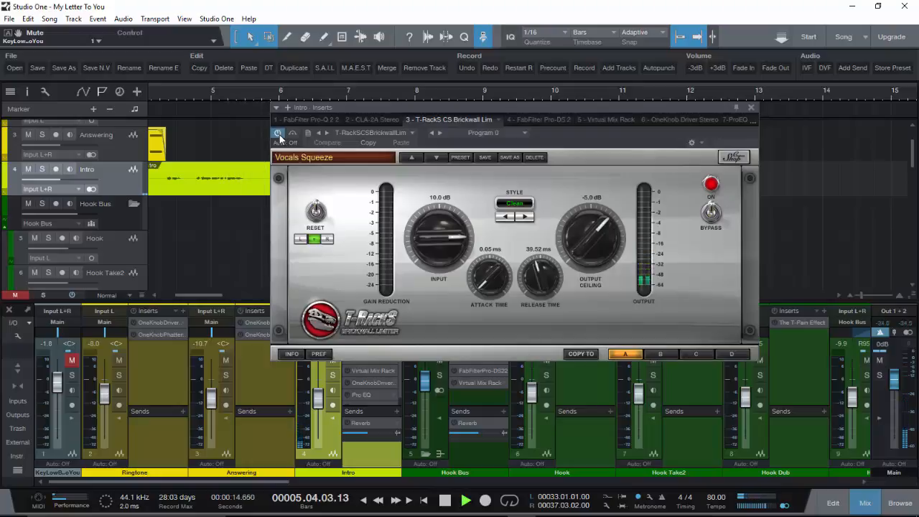
pyautogui.click(279, 134)
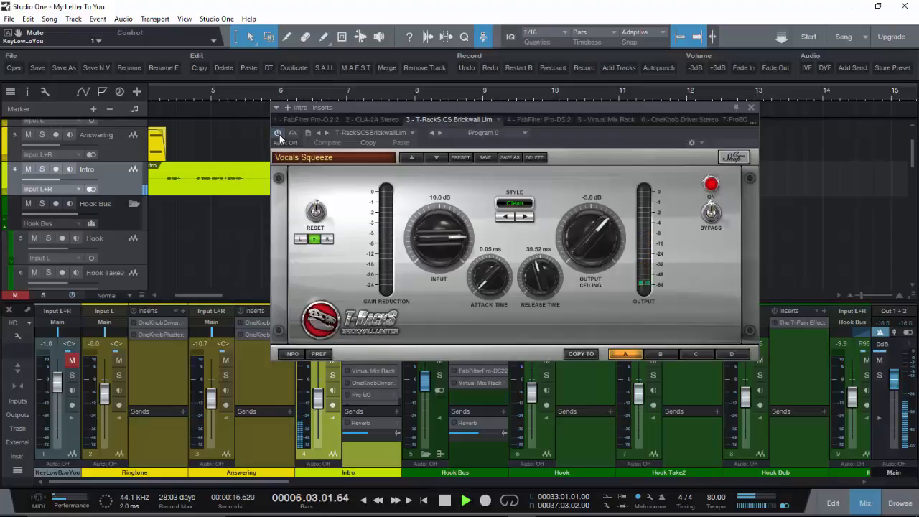
pyautogui.click(278, 134)
pyautogui.click(279, 134)
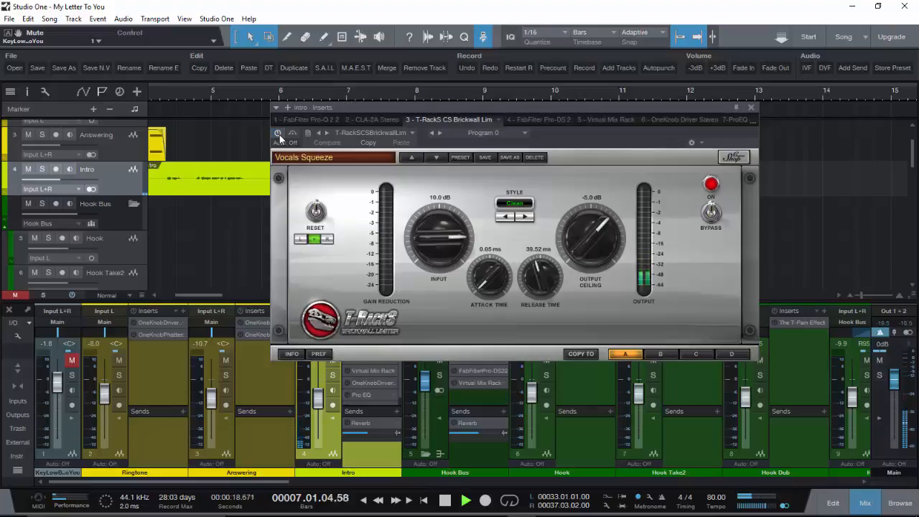
pyautogui.click(278, 135)
pyautogui.press('space')
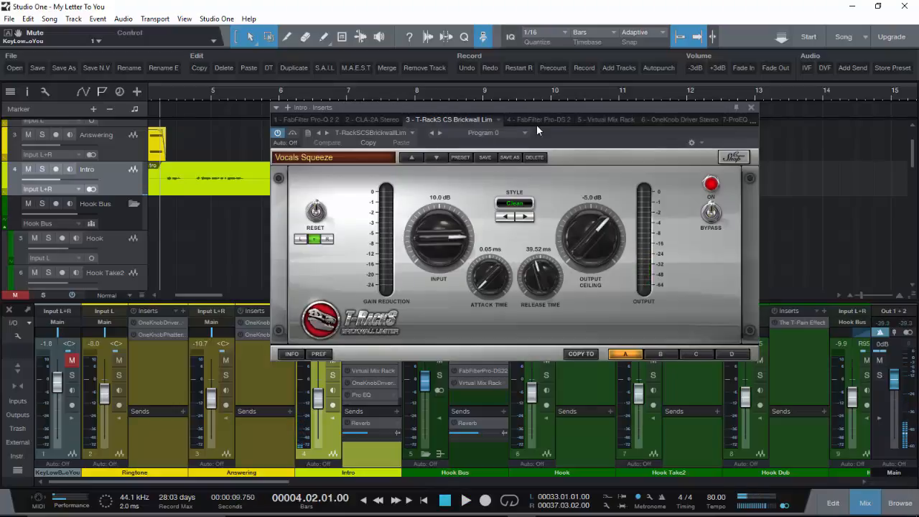
# - Display the Intro channel's Pro-DS de-esser, inspect its Threshold and Range, and play the vocal through it
pyautogui.click(536, 124)
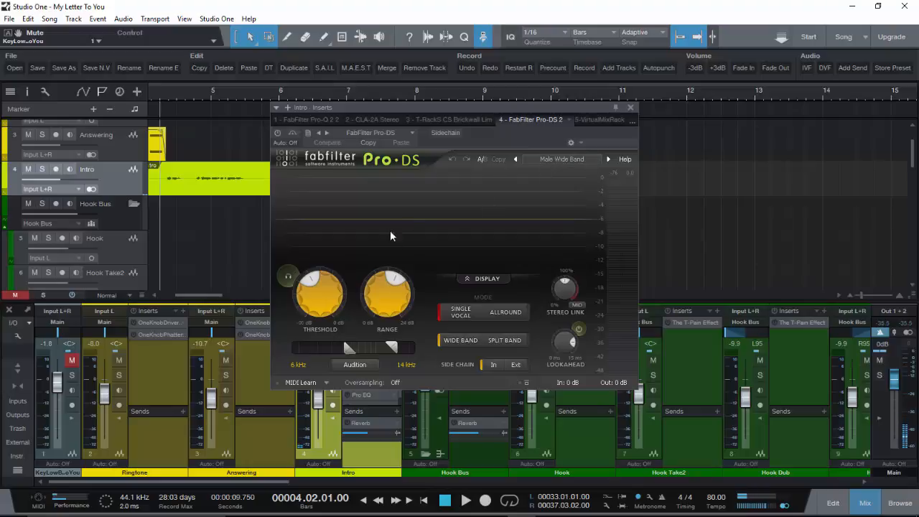
pyautogui.moveTo(315, 298)
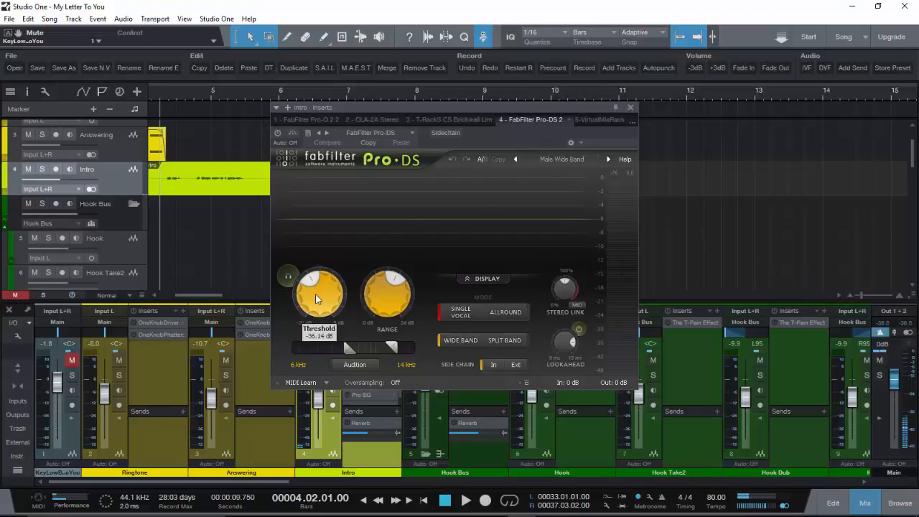
pyautogui.moveTo(377, 295)
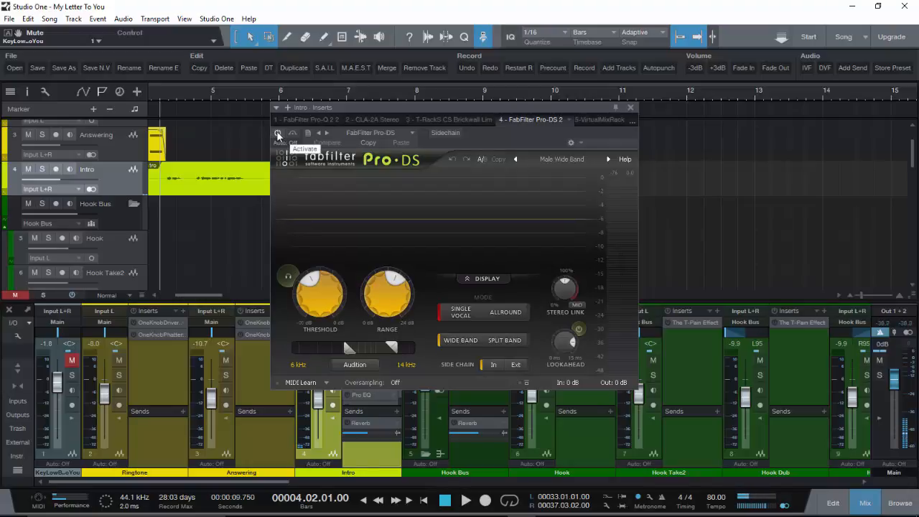
pyautogui.press('space')
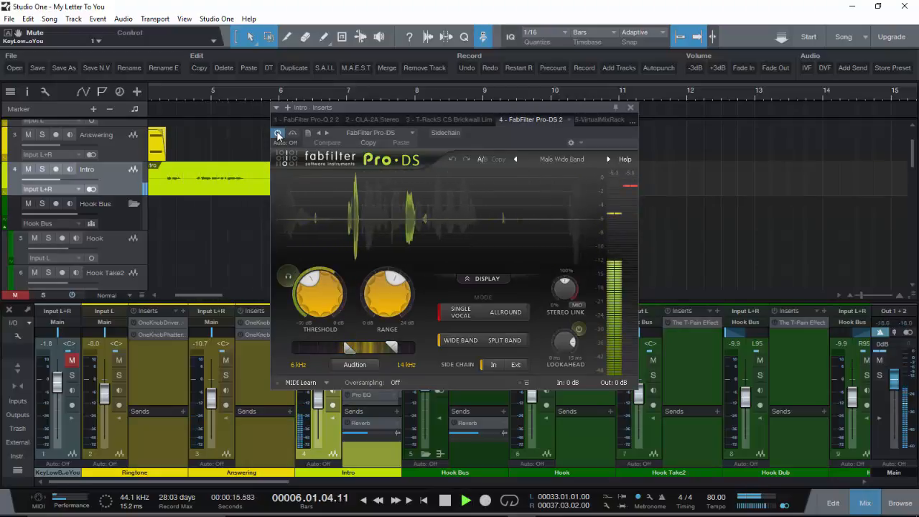
# - Listen to only the signal triggering the Pro-DS de-esser, restarting playback once, and switch trigger auditioning off again
pyautogui.click(286, 276)
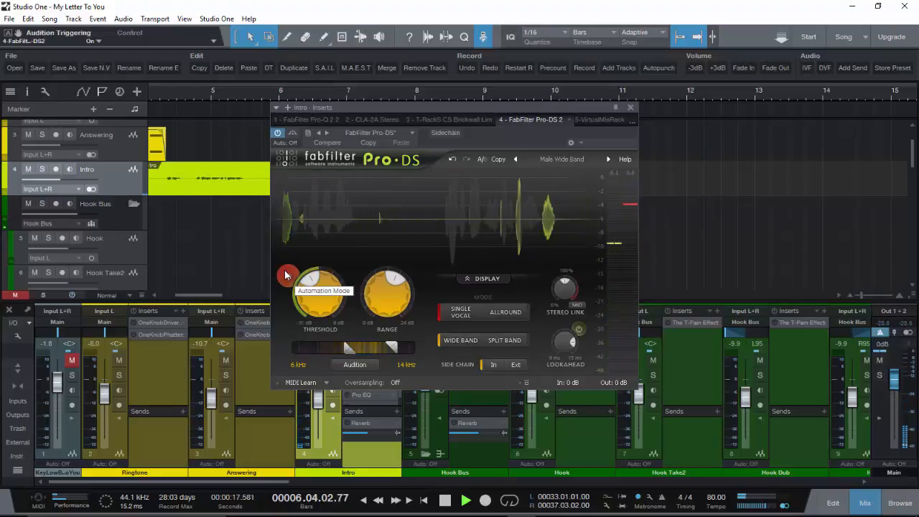
pyautogui.press('space')
pyautogui.press('space')
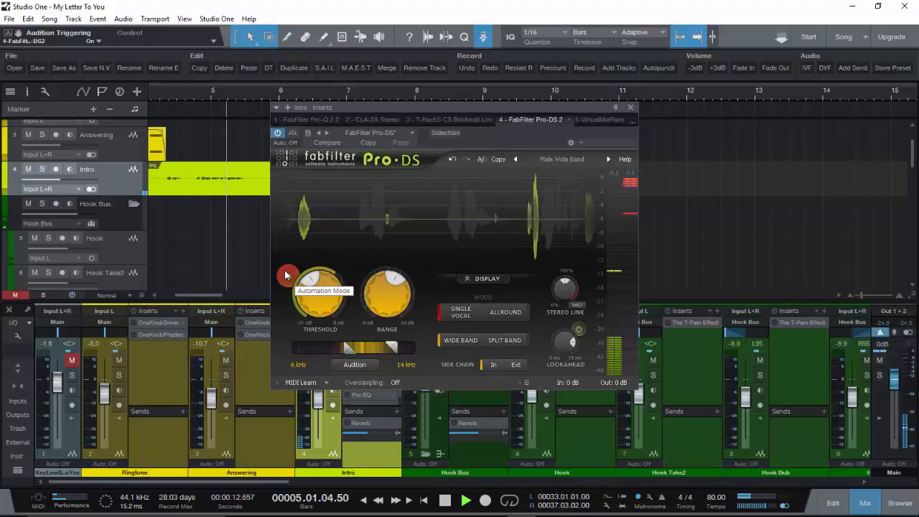
pyautogui.press('space')
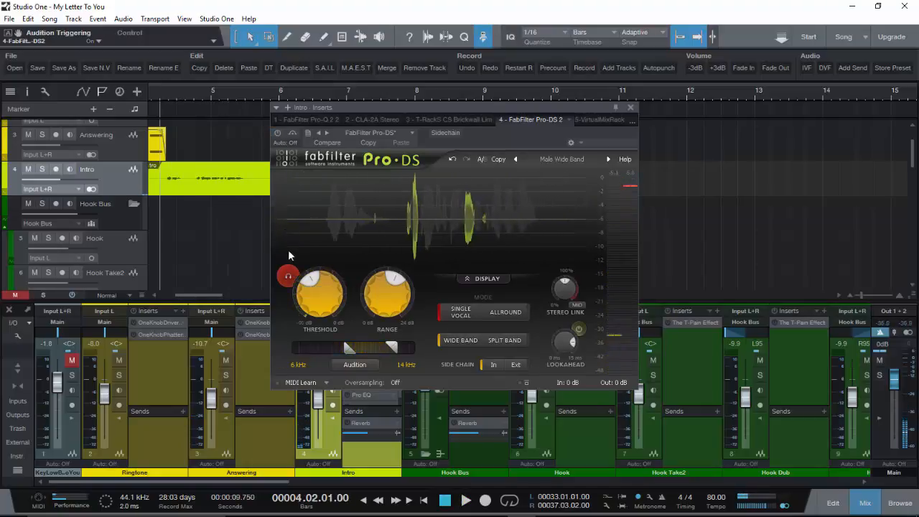
pyautogui.click(288, 276)
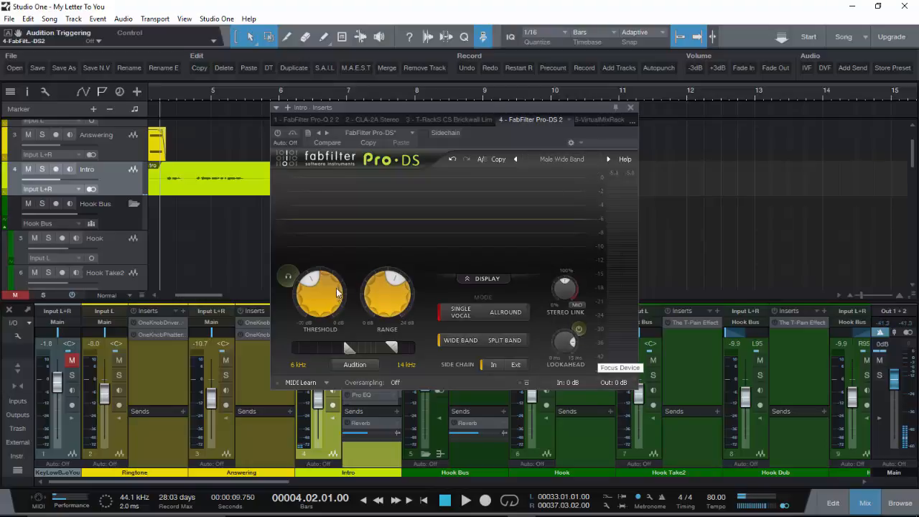
# - Display the Intro channel's Virtual Mix Rack and reorder its modules so the FG-S equalizer precedes Revival
pyautogui.click(595, 123)
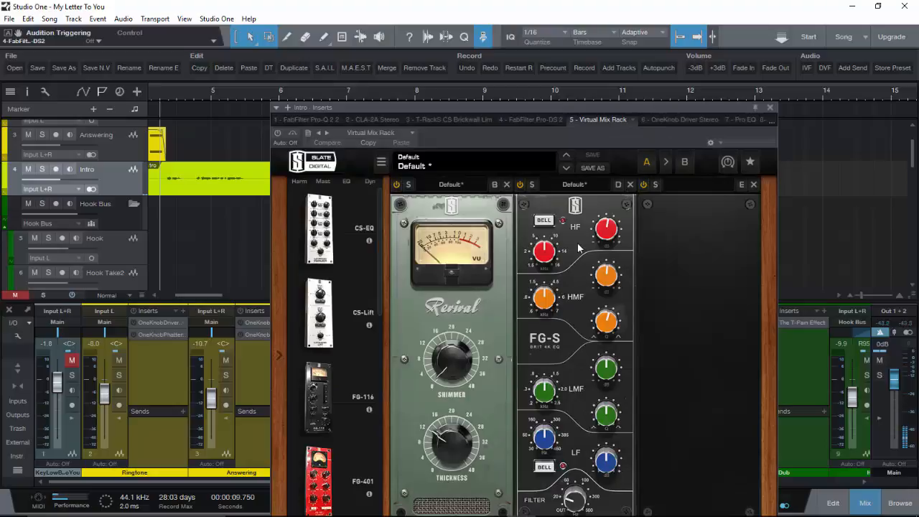
pyautogui.moveTo(492, 342); pyautogui.dragTo(639, 270)
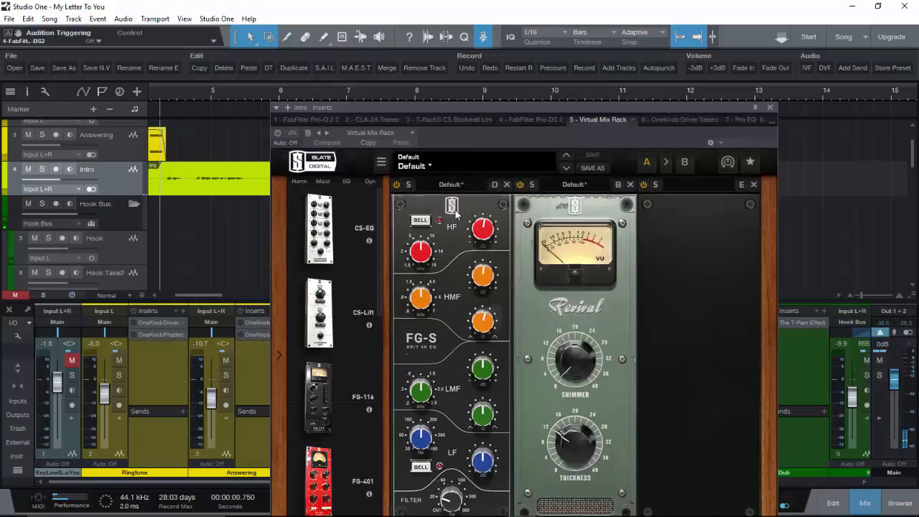
pyautogui.moveTo(460, 110); pyautogui.dragTo(455, 37)
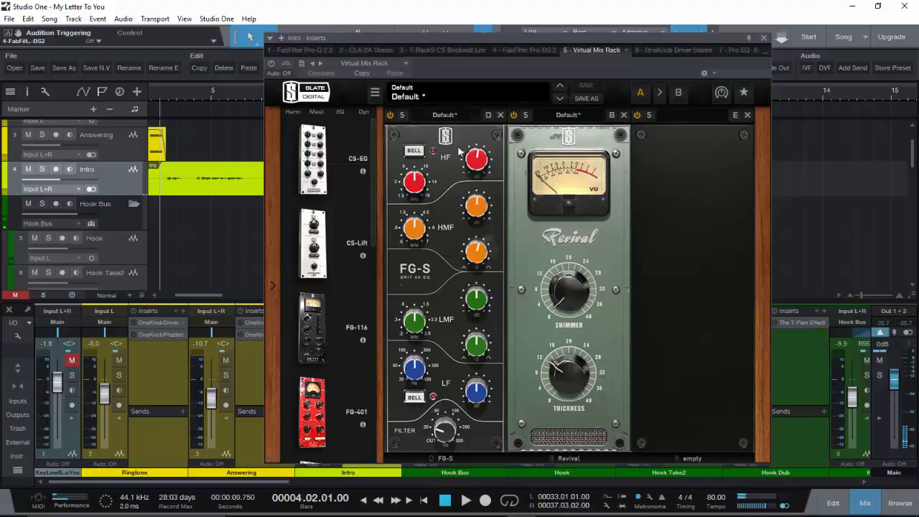
# - Close the Hook Dub channel's T-Pain Effect, reopen the Intro channel's Virtual Mix Rack and reposition its window to show the modules fully
pyautogui.click(779, 372)
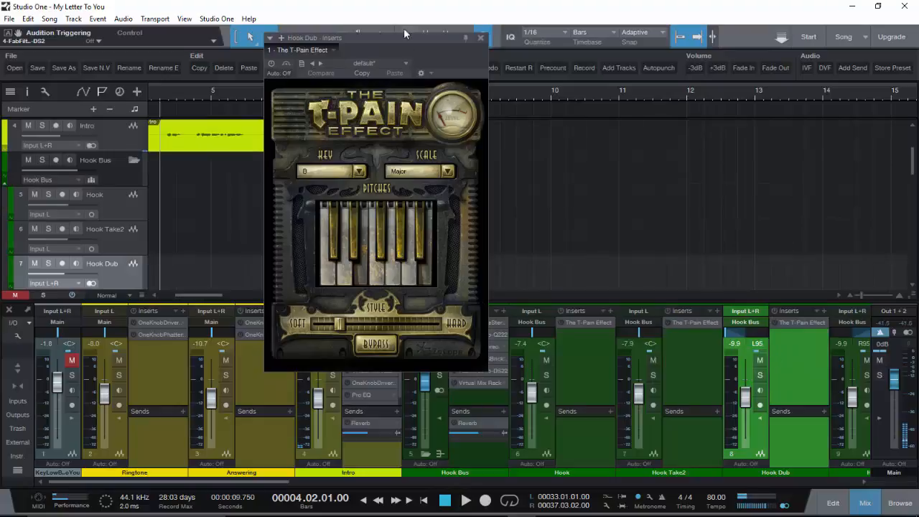
pyautogui.click(480, 38)
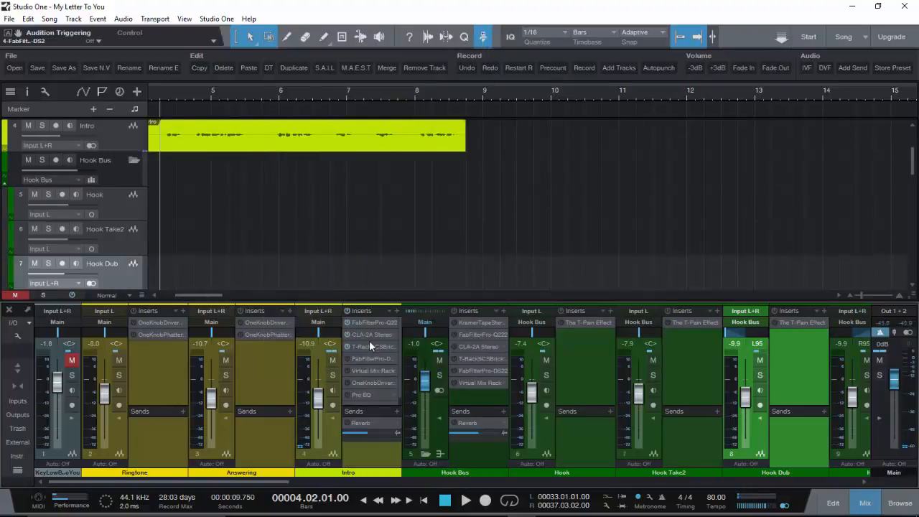
pyautogui.click(368, 359)
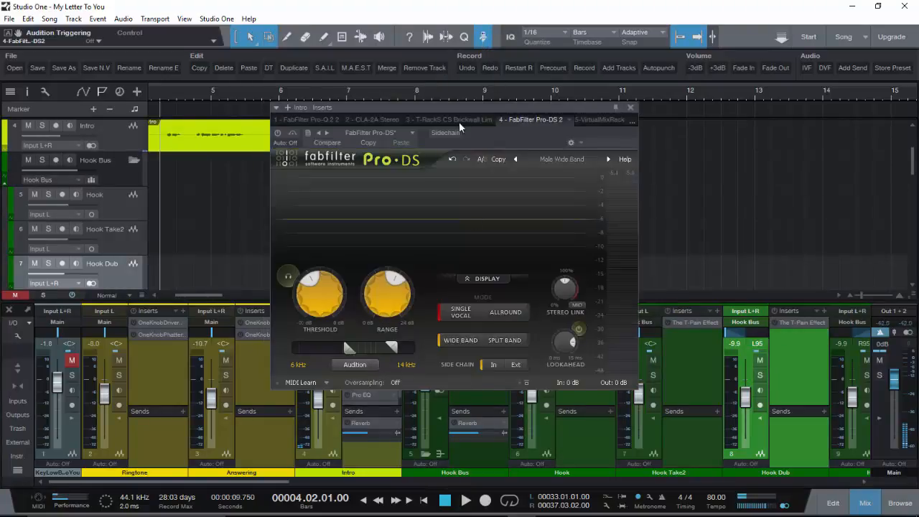
pyautogui.click(609, 120)
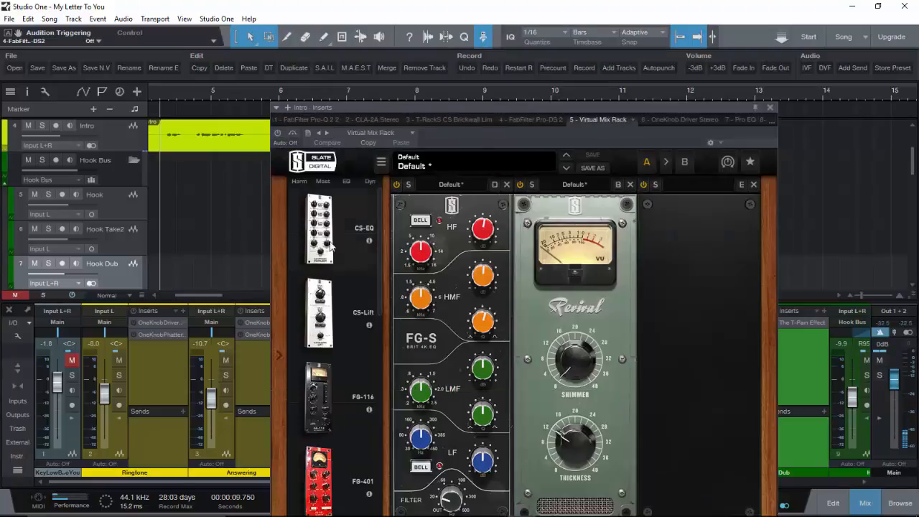
pyautogui.scroll(-4, 330, 249)
pyautogui.scroll(2, 330, 249)
pyautogui.moveTo(483, 109); pyautogui.dragTo(443, 72)
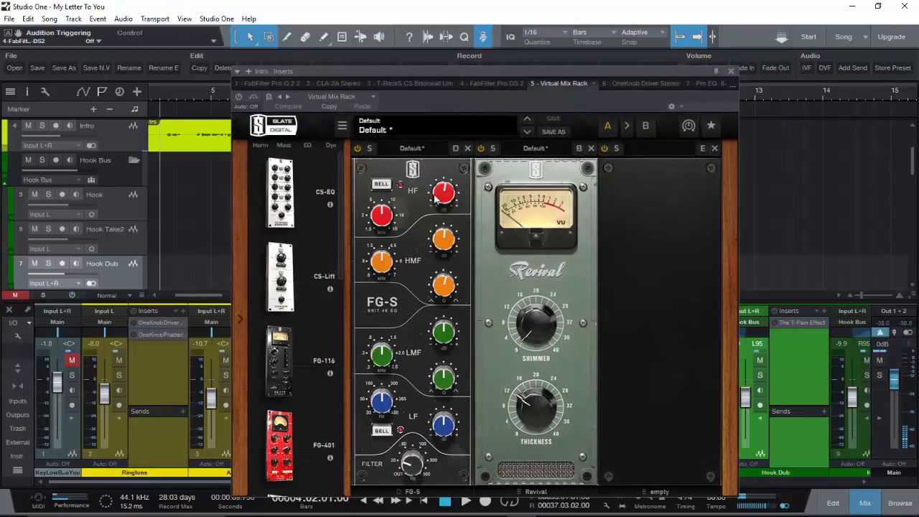
# - Examine the FG-S equalizer's HF, HMF, LMF and LF band settings and its filter
pyautogui.moveTo(443, 202)
pyautogui.moveTo(445, 241)
pyautogui.moveTo(446, 286)
pyautogui.moveTo(446, 330)
pyautogui.moveTo(454, 380)
pyautogui.moveTo(448, 428)
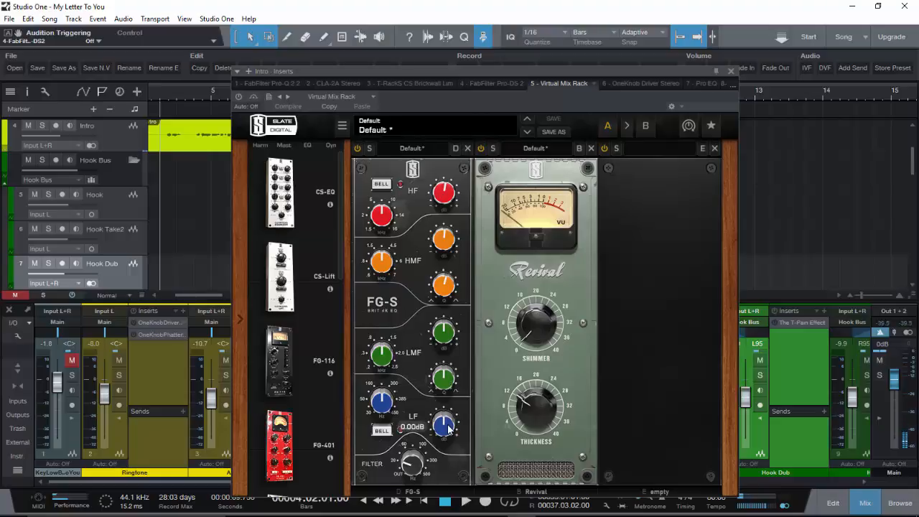
pyautogui.moveTo(410, 466)
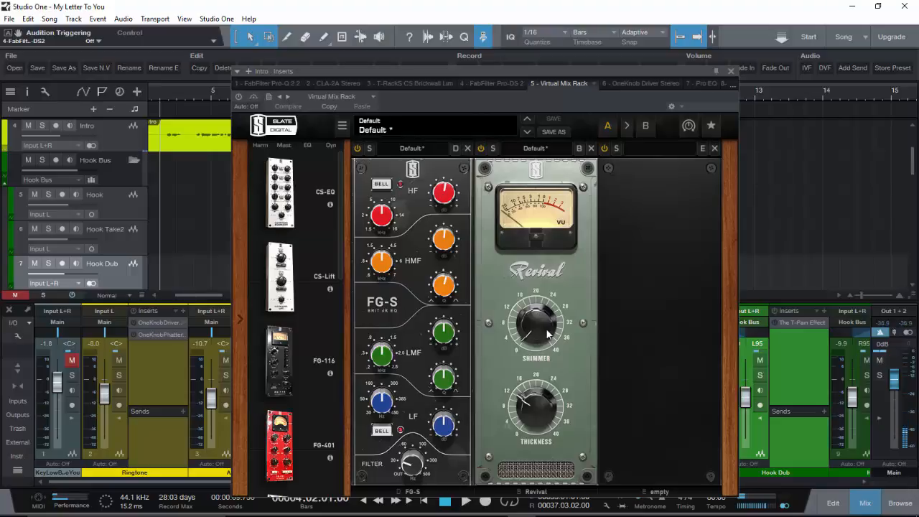
# - Examine the Shimmer and Thickness settings of the Revival module
pyautogui.moveTo(542, 340)
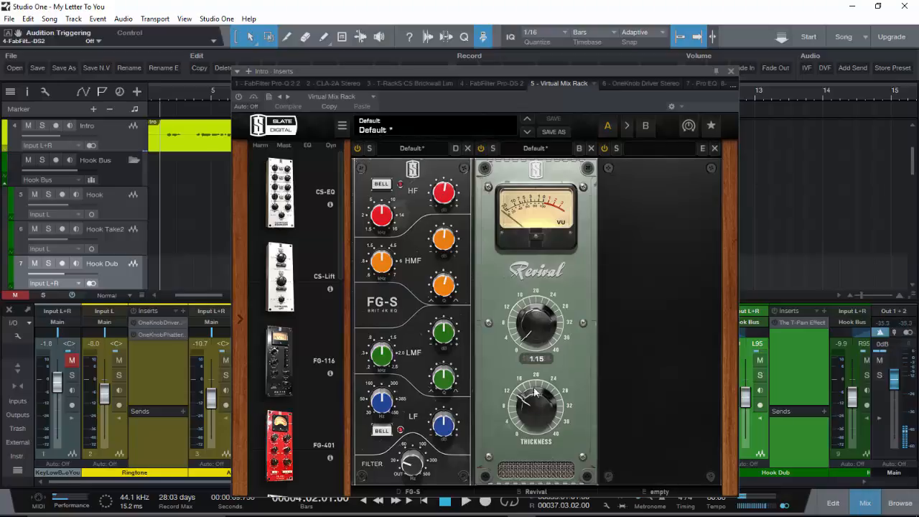
pyautogui.moveTo(531, 399)
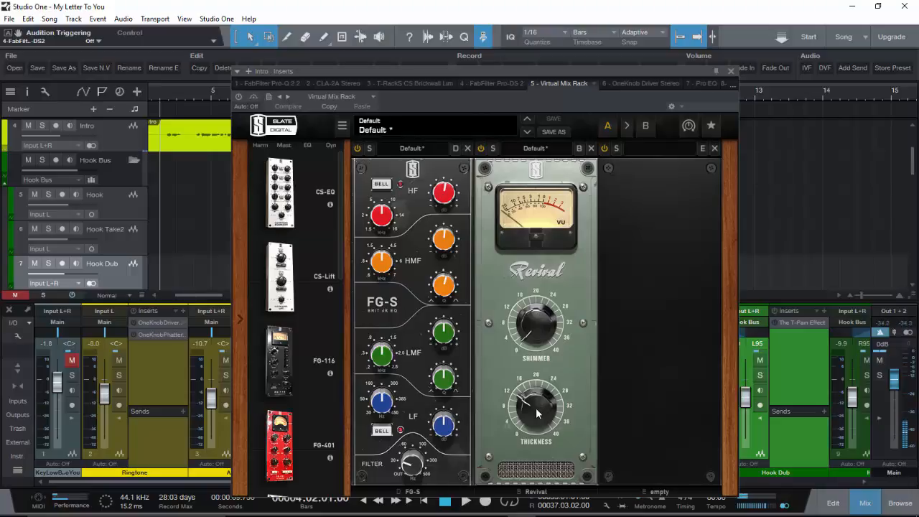
pyautogui.moveTo(536, 412)
pyautogui.click(537, 414)
# - Look at the Intro channel's OneKnob Driver setting and return to the Virtual Mix Rack
pyautogui.click(655, 84)
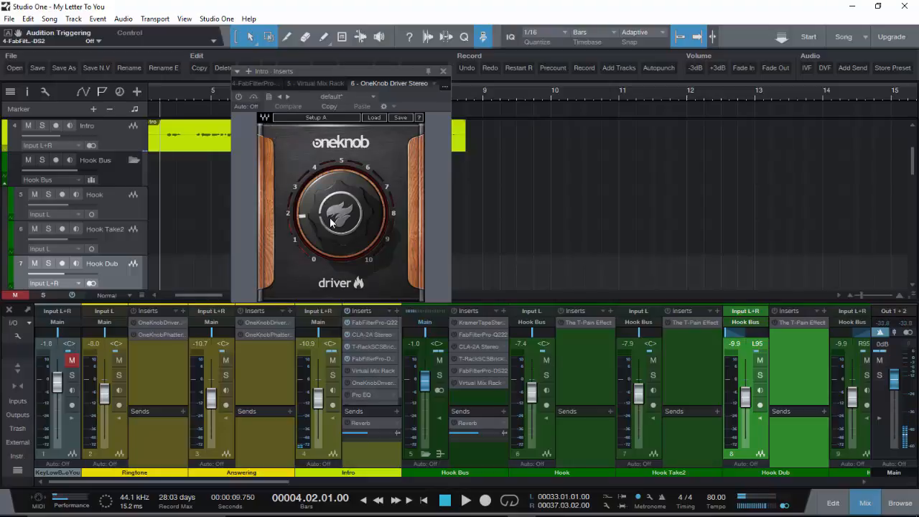
pyautogui.moveTo(332, 223)
pyautogui.click(321, 83)
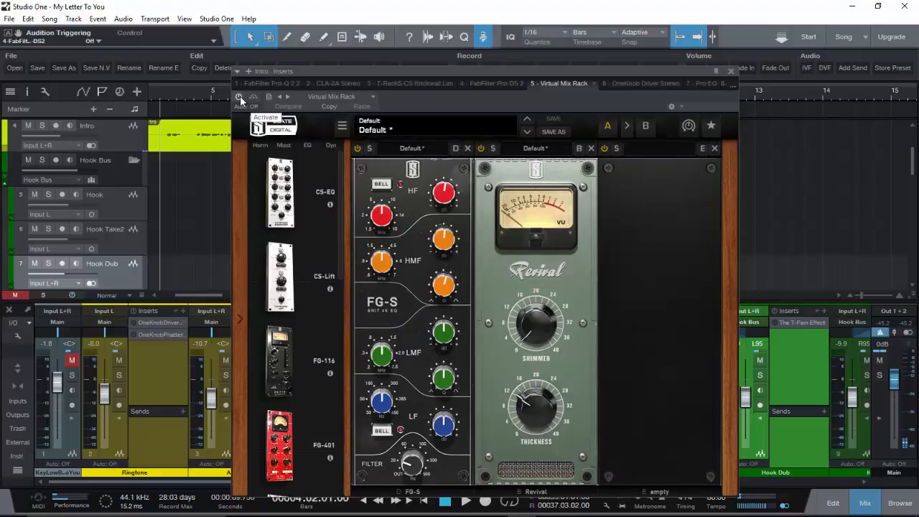
# - Activate the Intro channel's Virtual Mix Rack and play the Intro vocal through it
pyautogui.click(240, 98)
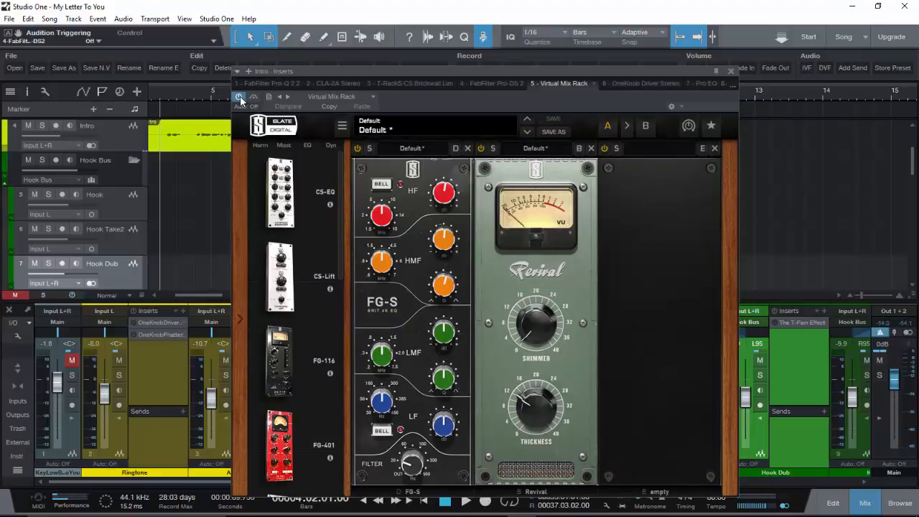
pyautogui.press('space')
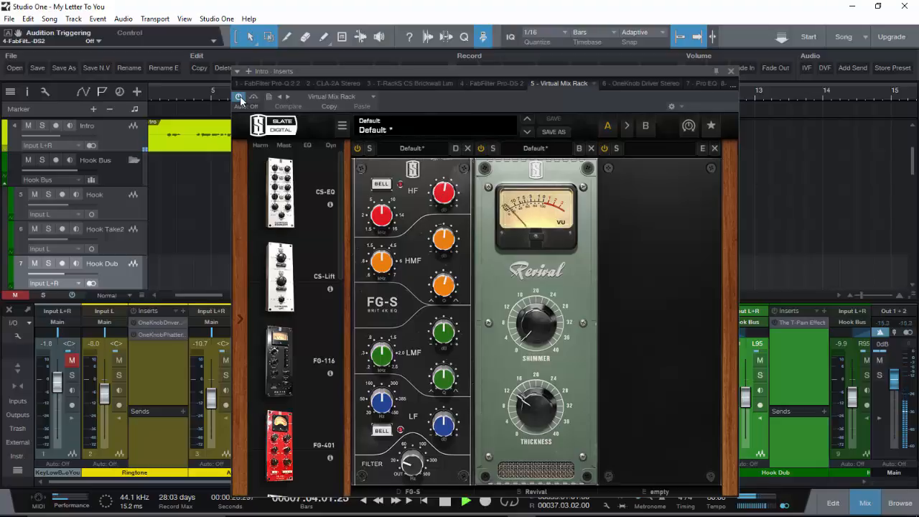
pyautogui.press('space')
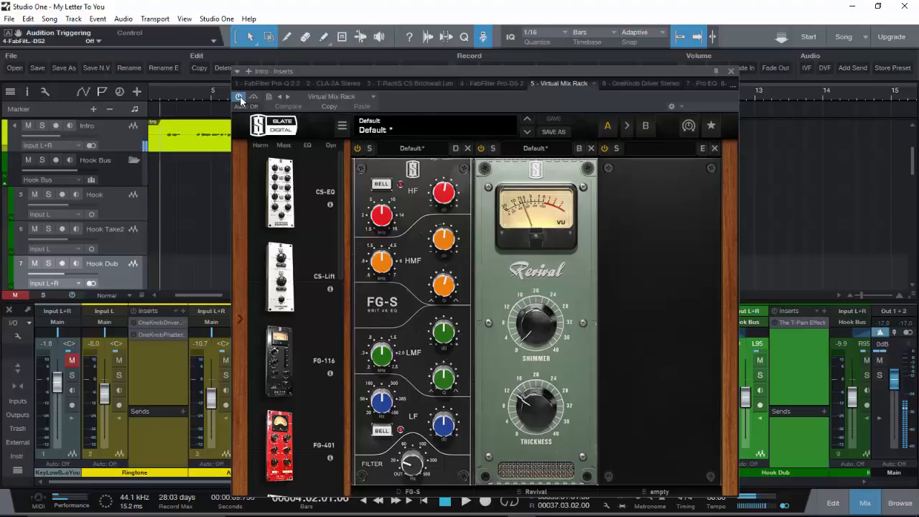
# - Open the Intro channel's OneKnob Driver, activate it and compare the vocal bypassed and active during playback
pyautogui.click(606, 82)
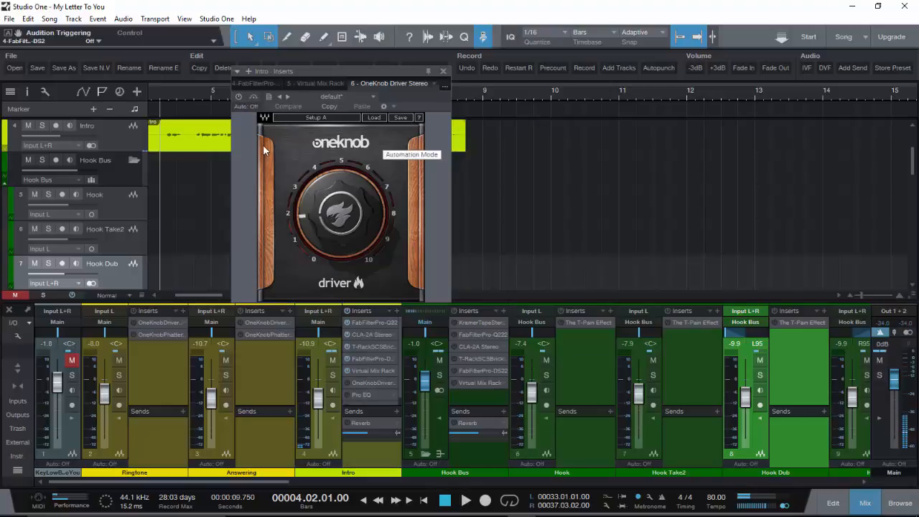
pyautogui.click(238, 98)
pyautogui.press('space')
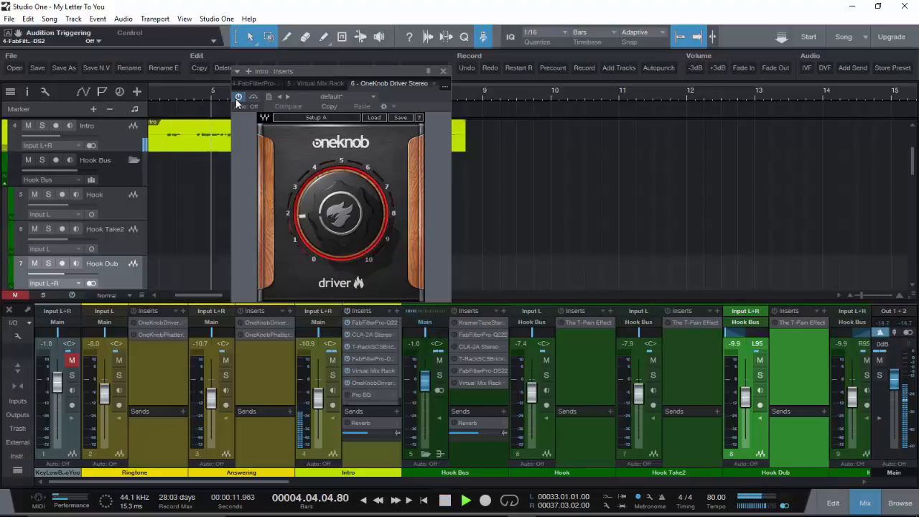
pyautogui.click(237, 98)
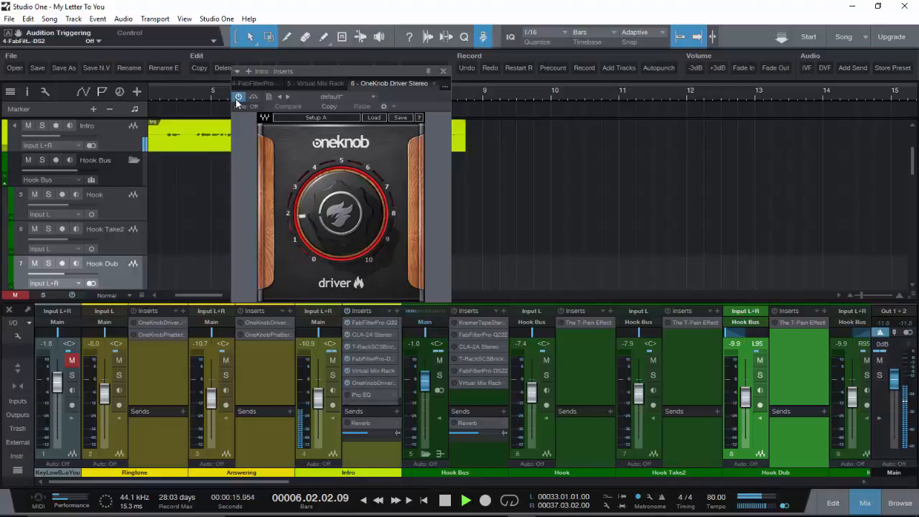
pyautogui.press('space')
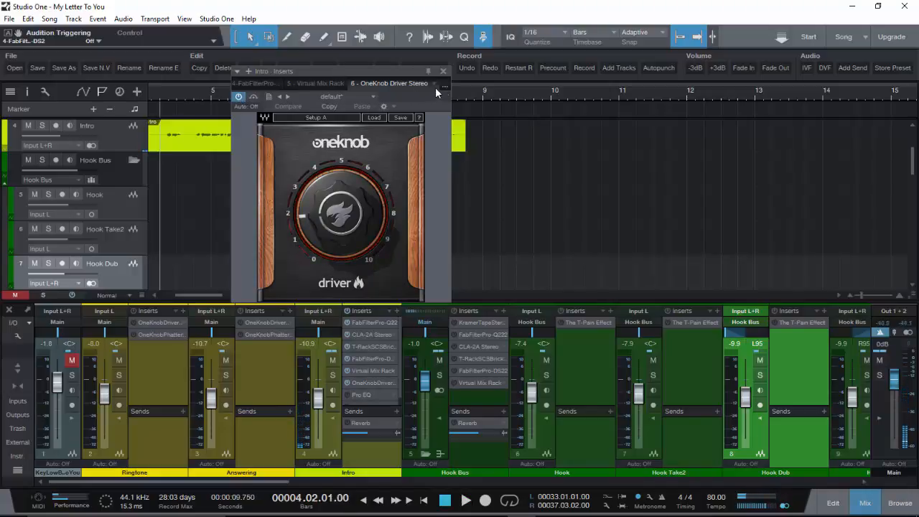
# - Open the Intro channel's Pro EQ and look up its Telephone preset in the Misc presets without changing it
pyautogui.click(447, 86)
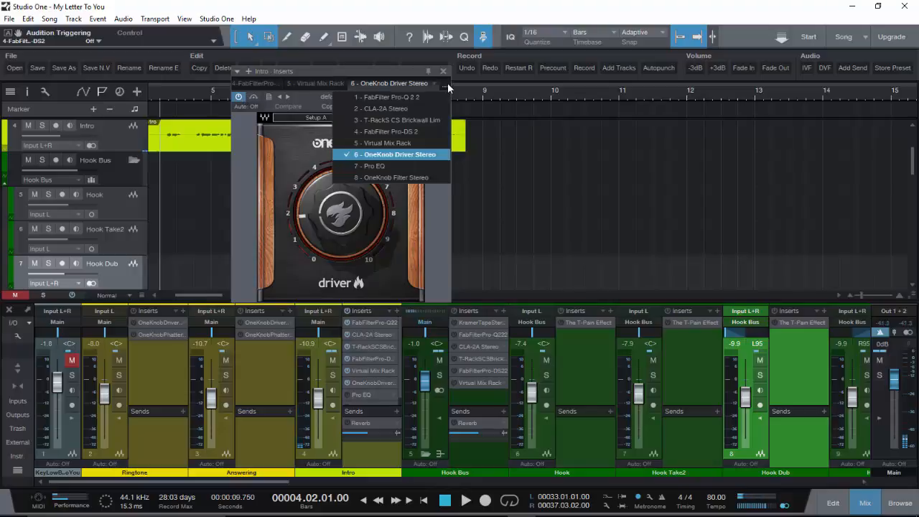
pyautogui.click(385, 167)
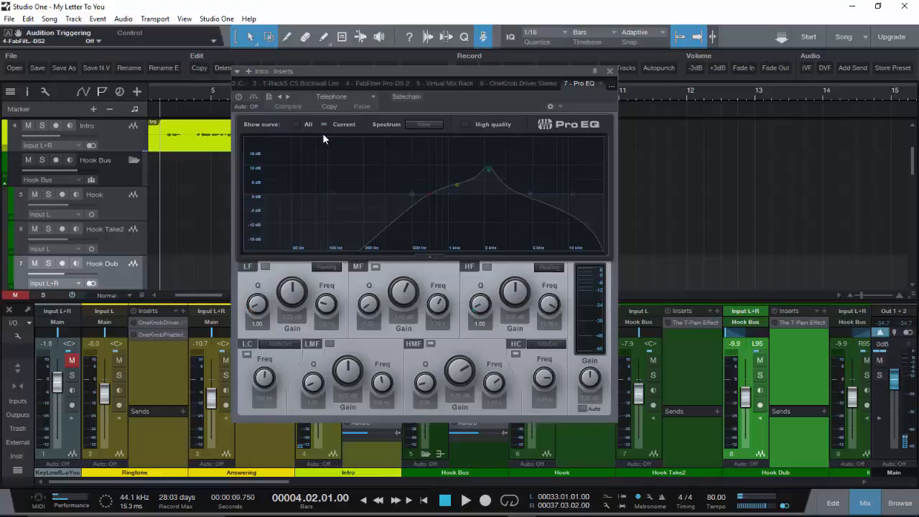
pyautogui.click(323, 97)
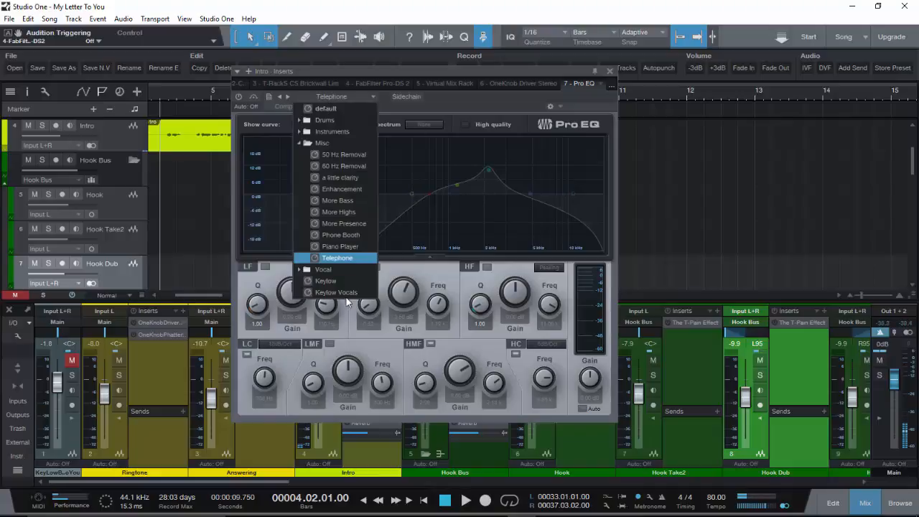
pyautogui.click(466, 104)
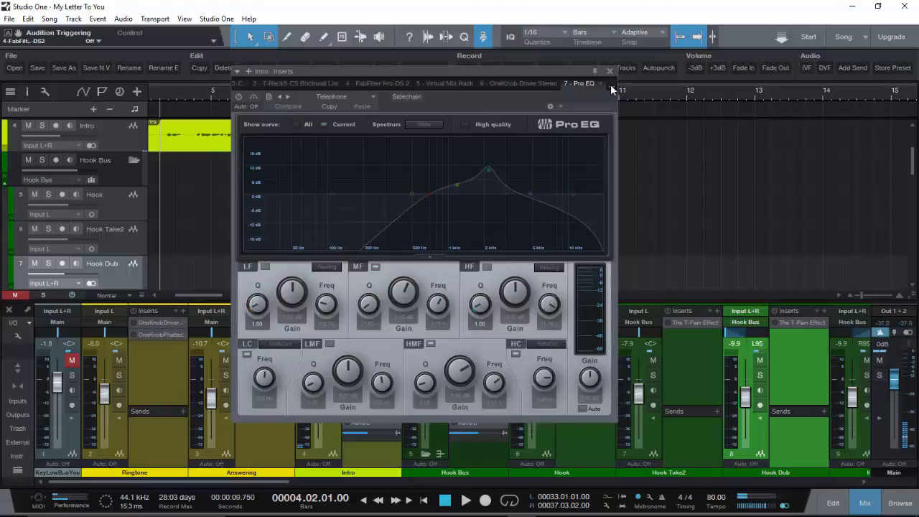
# - Activate the Pro EQ on the Intro channel and compare the vocal with it bypassed and active during playback
pyautogui.click(238, 97)
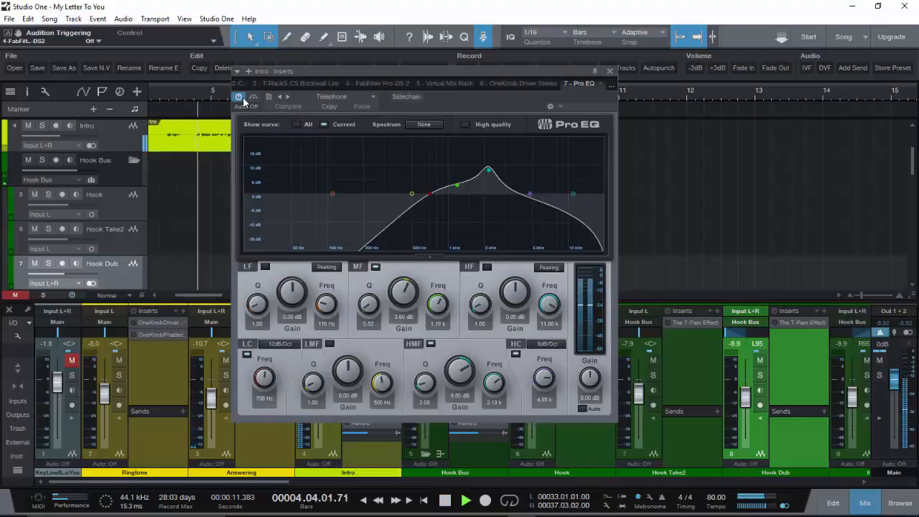
pyautogui.click(240, 98)
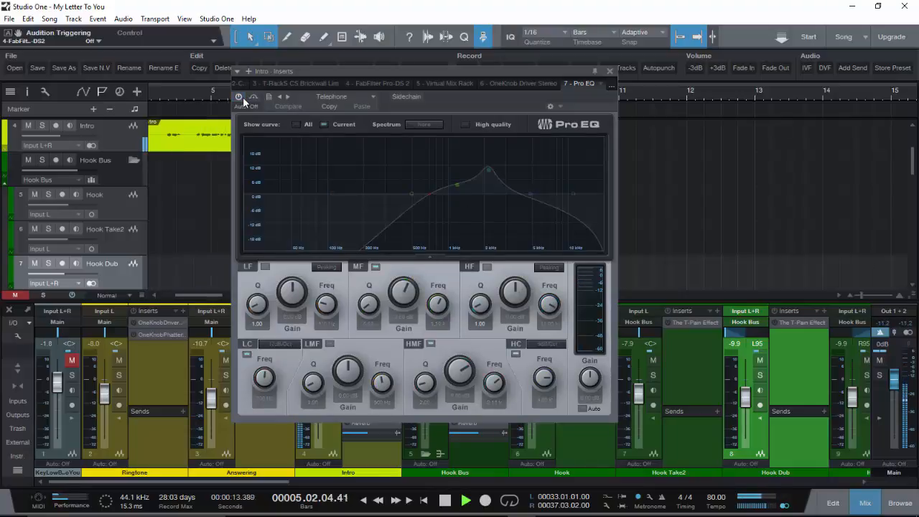
pyautogui.click(239, 97)
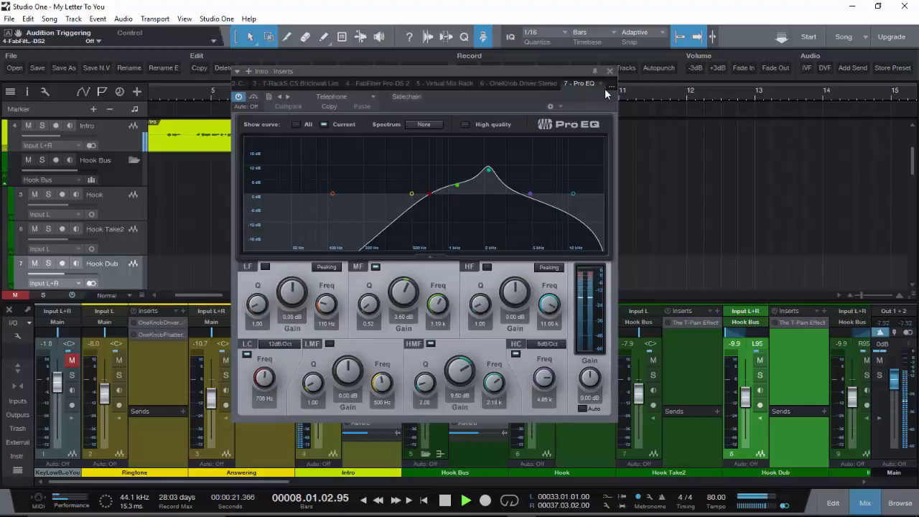
pyautogui.press('space')
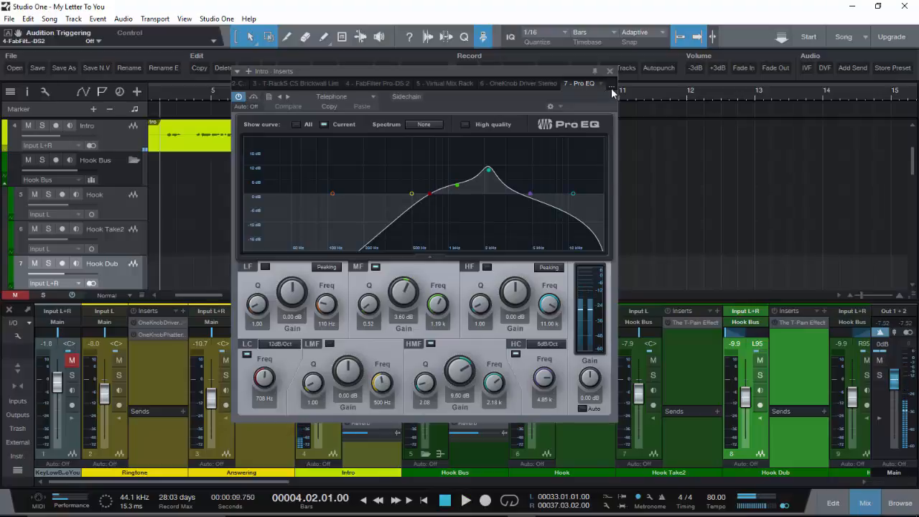
# - Open the Intro channel's OneKnob Filter, activate it and audition its effect on the vocal during playback
pyautogui.click(611, 87)
pyautogui.click(574, 179)
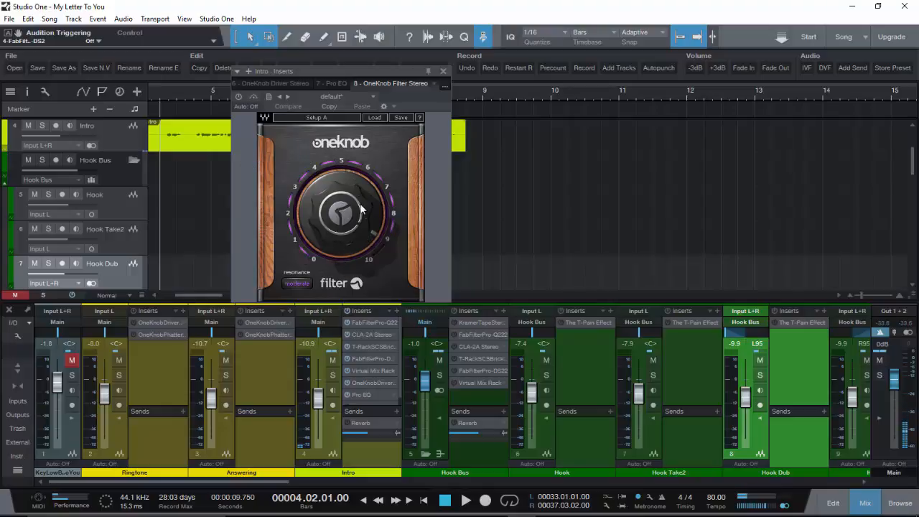
pyautogui.click(357, 228)
pyautogui.click(239, 97)
pyautogui.press('space')
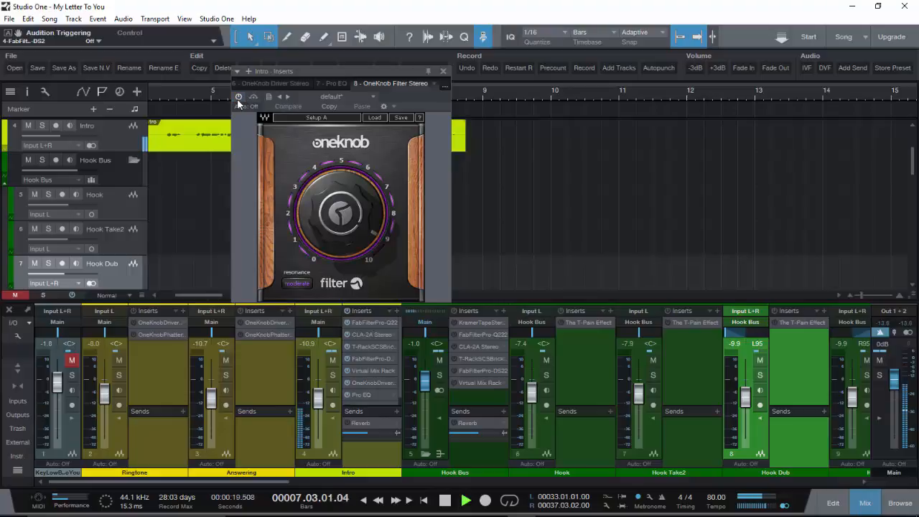
pyautogui.press('space')
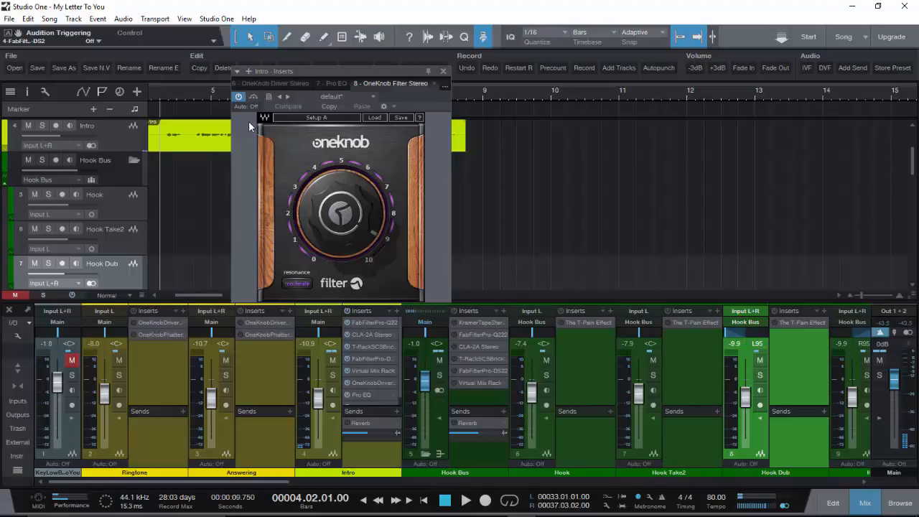
# - Close the Intro channel's OneKnob Filter and review the channel's complete list of inserts
pyautogui.click(434, 84)
pyautogui.click(443, 87)
pyautogui.click(442, 71)
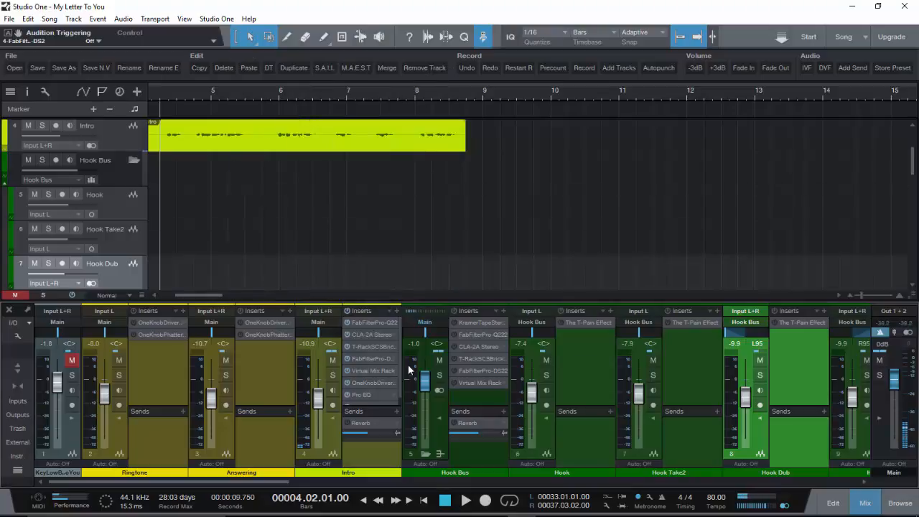
pyautogui.scroll(-1, 399, 360)
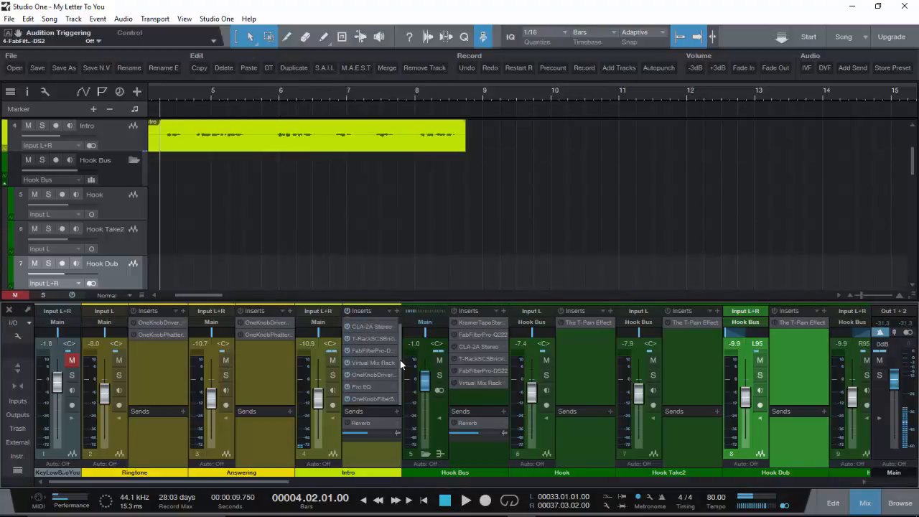
pyautogui.scroll(1, 400, 357)
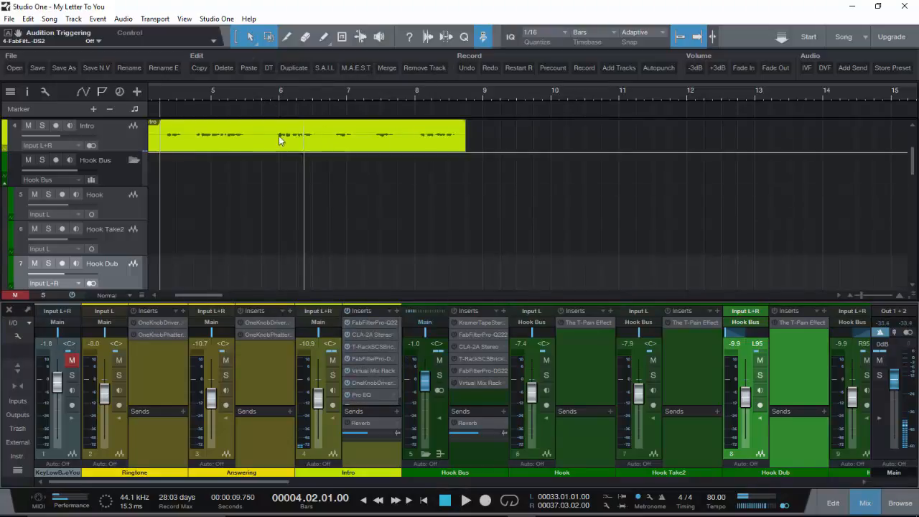
# - Turn on the Intro channel's Reverb send, play the vocal without and with it, and view the Reverb channel's insert
pyautogui.press('space')
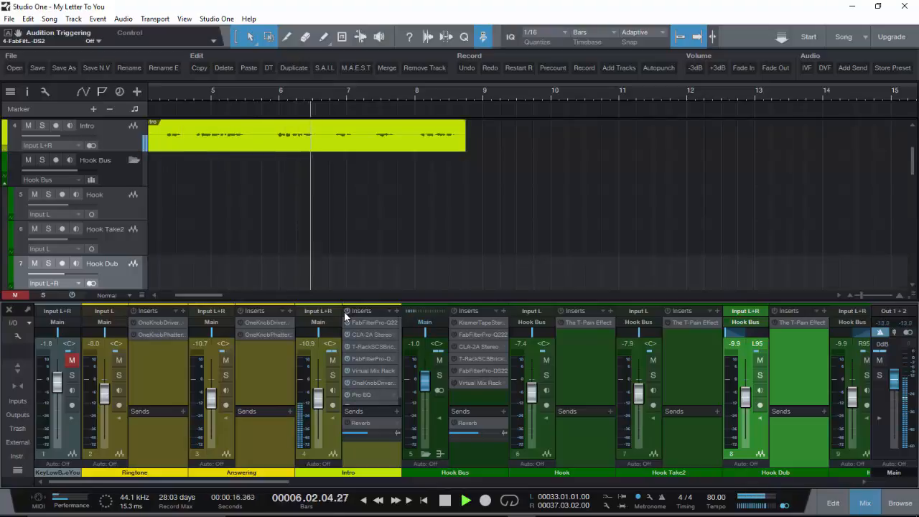
pyautogui.press('space')
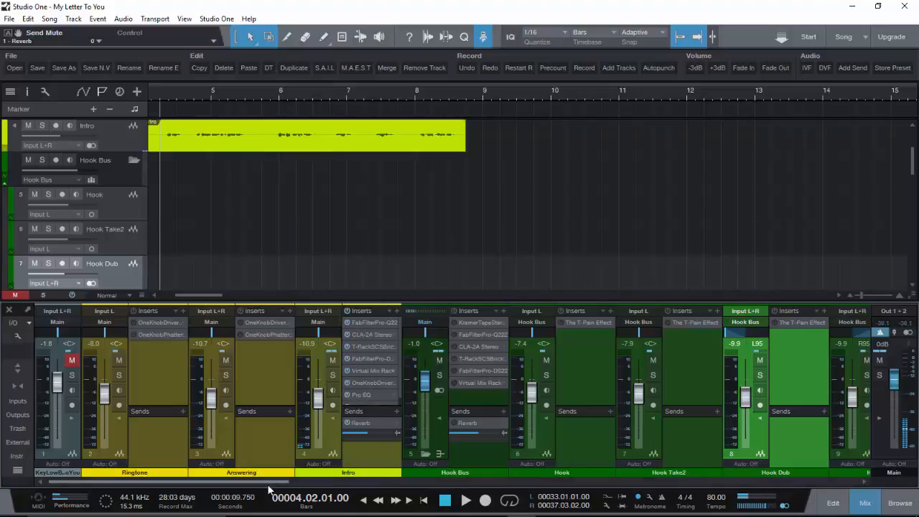
pyautogui.moveTo(268, 483); pyautogui.dragTo(832, 483)
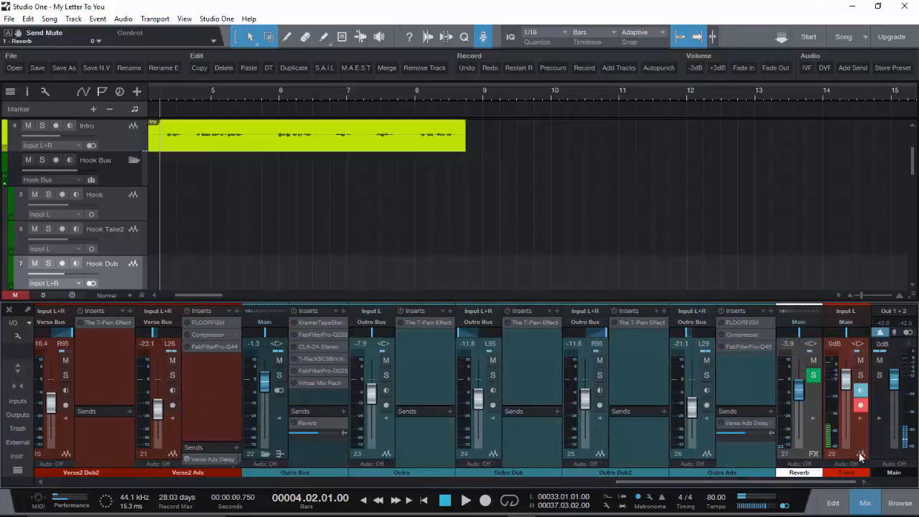
pyautogui.click(812, 417)
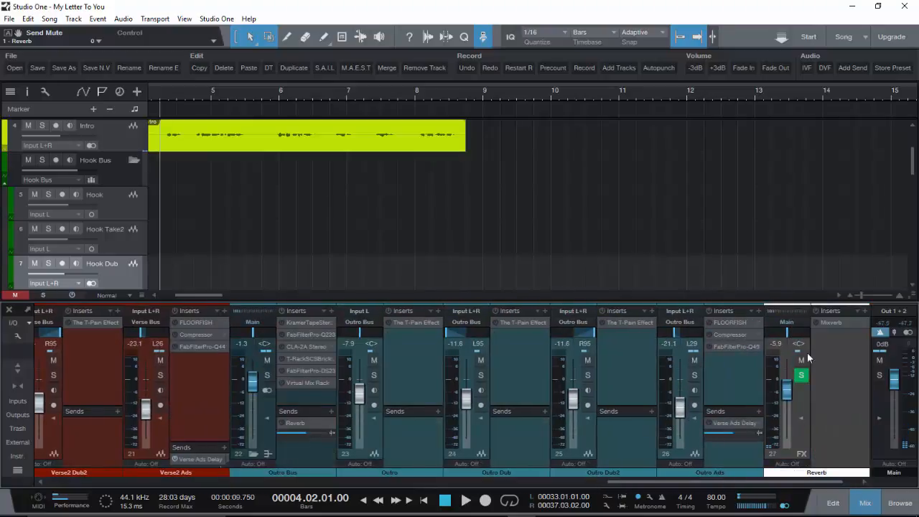
pyautogui.moveTo(780, 484); pyautogui.dragTo(195, 484)
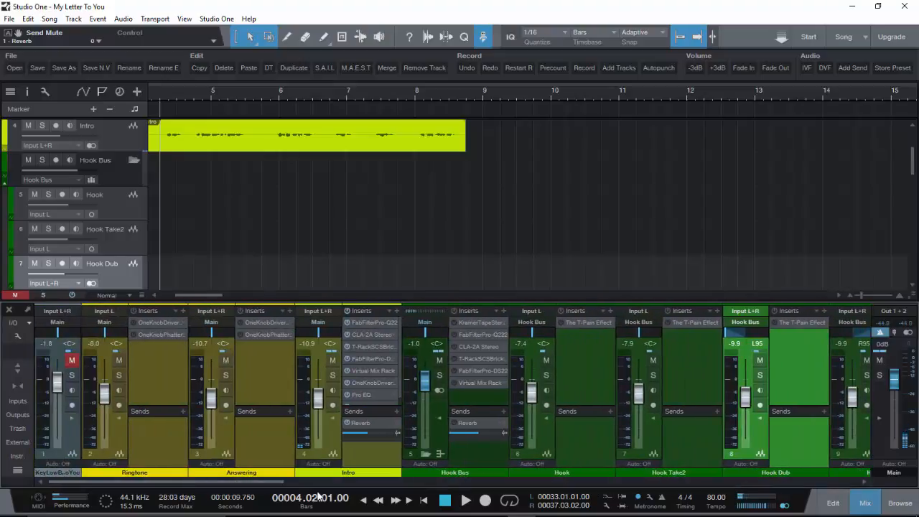
pyautogui.press('space')
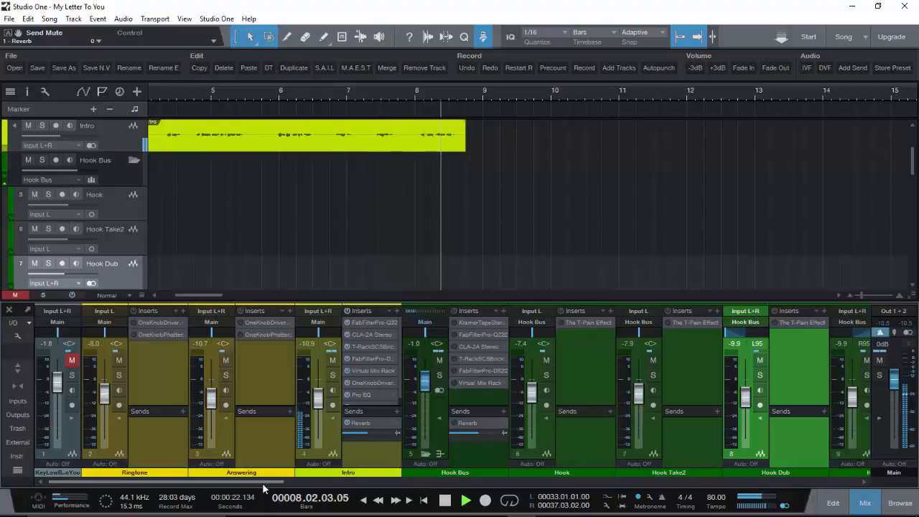
pyautogui.press('space')
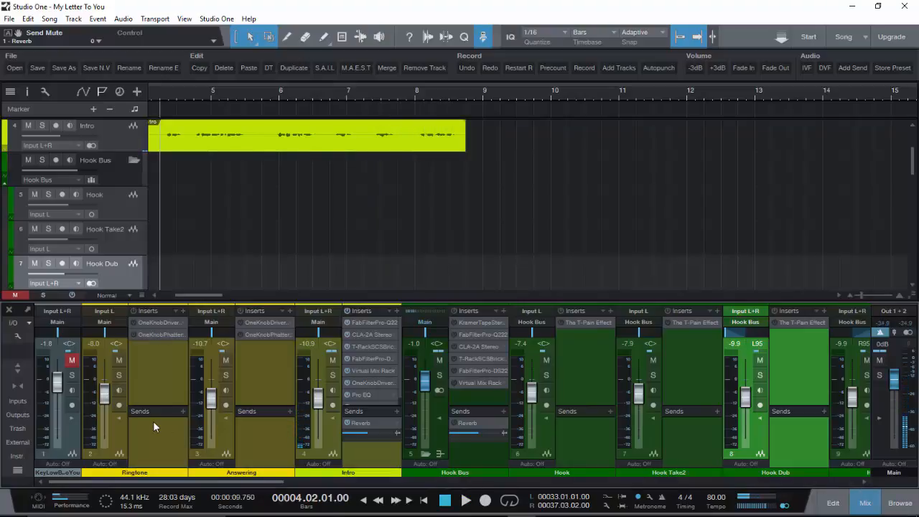
pyautogui.moveTo(353, 512)
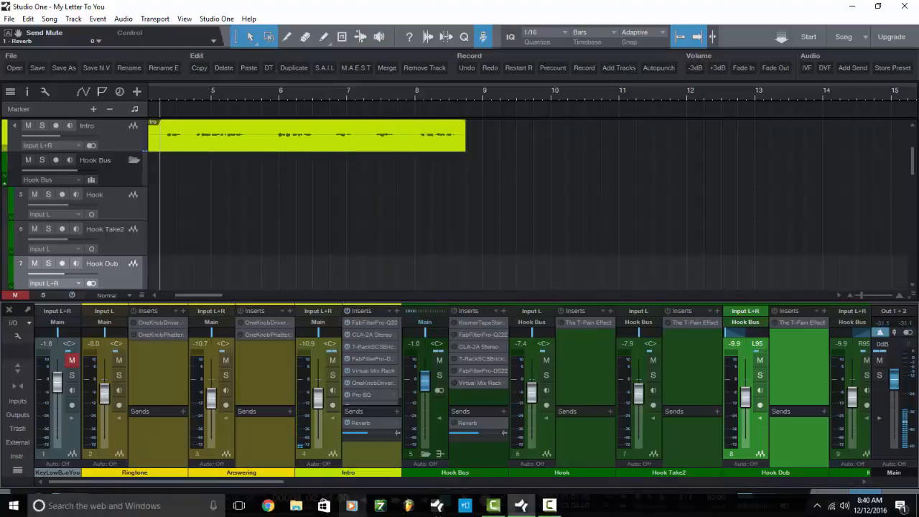
pyautogui.click(549, 508)
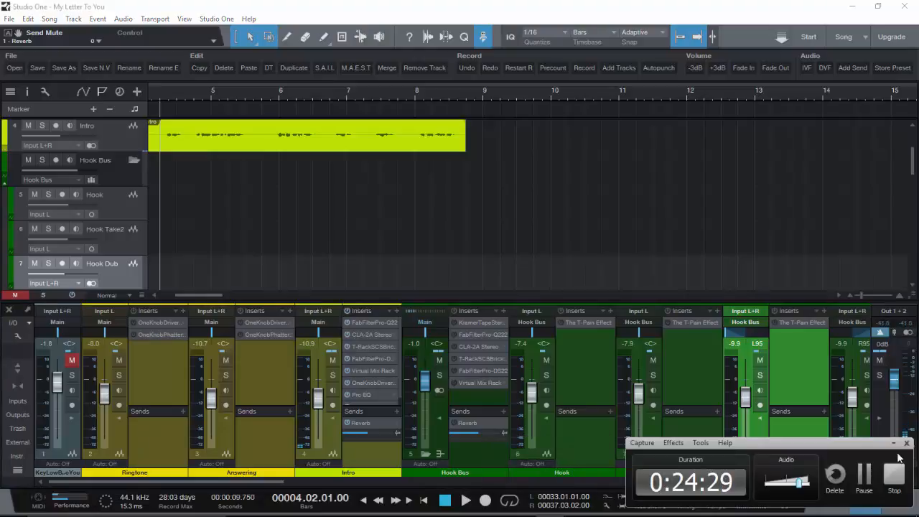
pyautogui.click(897, 443)
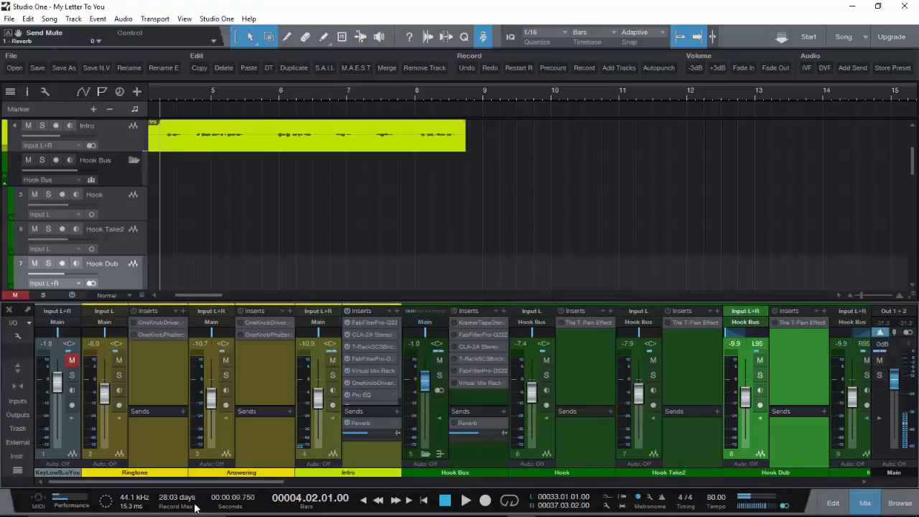
# - Place the playhead at the start of the Ringtone clip and open the Ringtone channel's OneKnob Driver
pyautogui.scroll(3, 188, 195)
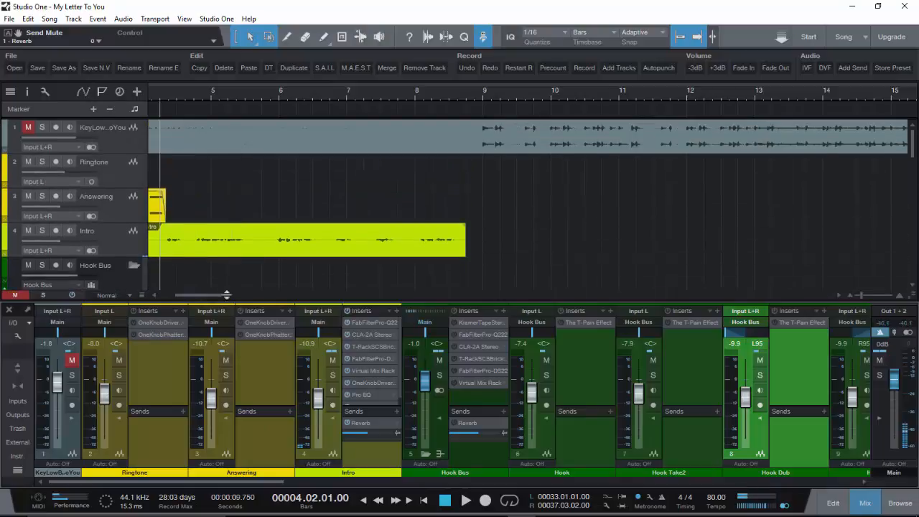
pyautogui.moveTo(204, 294); pyautogui.dragTo(192, 294)
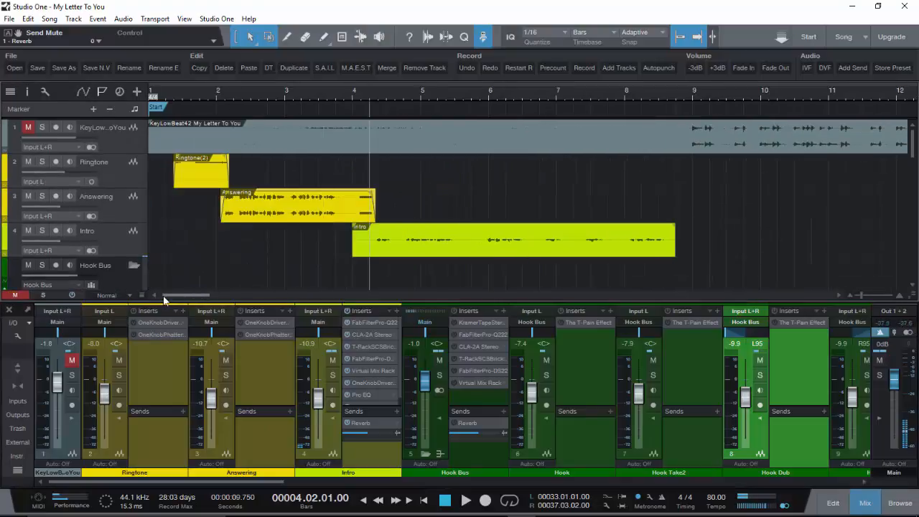
pyautogui.click(173, 99)
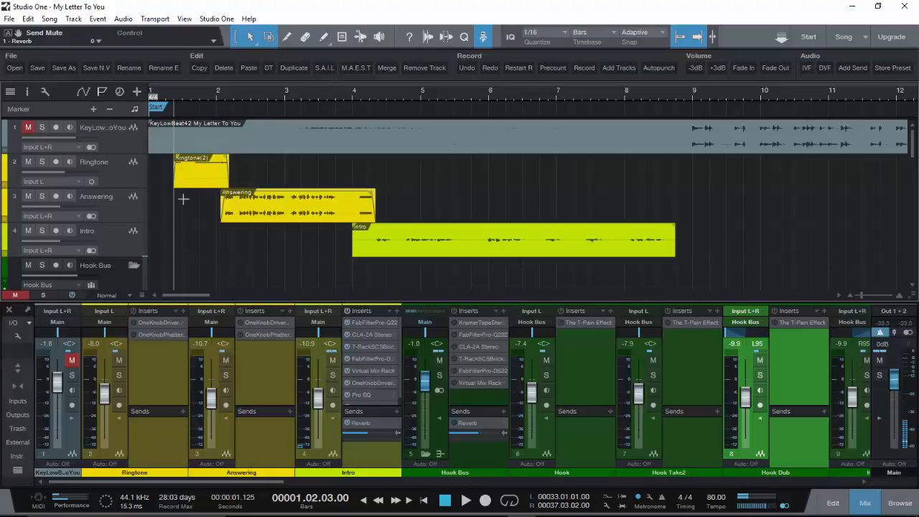
pyautogui.click(160, 322)
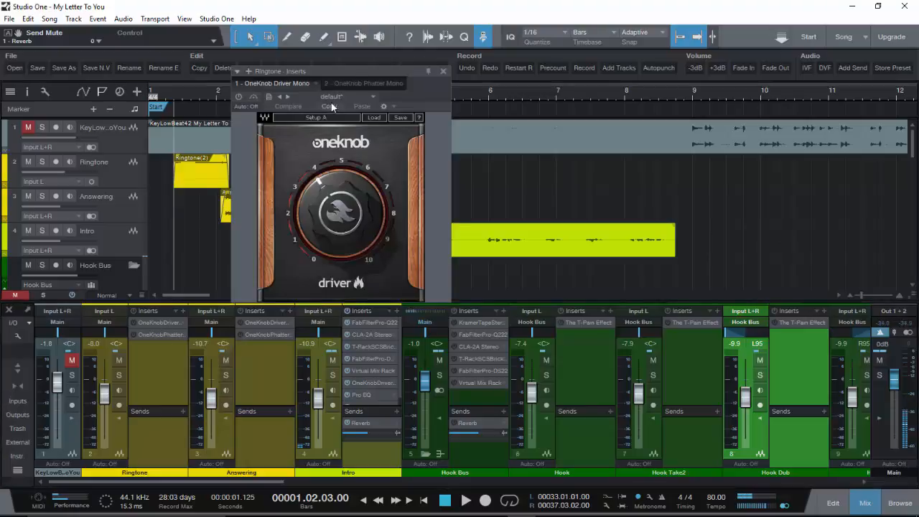
# - Review the Ringtone channel's OneKnob Driver setting and open the channel's OneKnob Phatter
pyautogui.moveTo(352, 73); pyautogui.dragTo(427, 112)
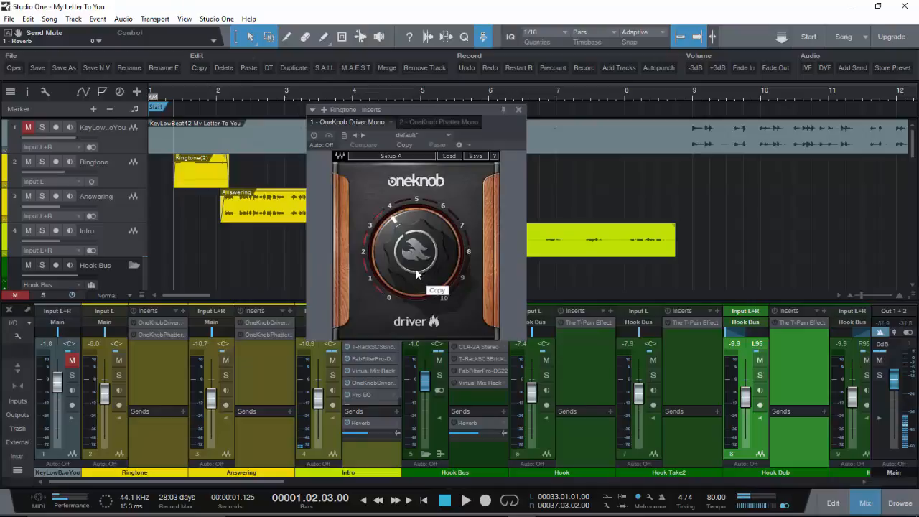
pyautogui.moveTo(416, 269)
pyautogui.moveTo(409, 247)
pyautogui.click(159, 335)
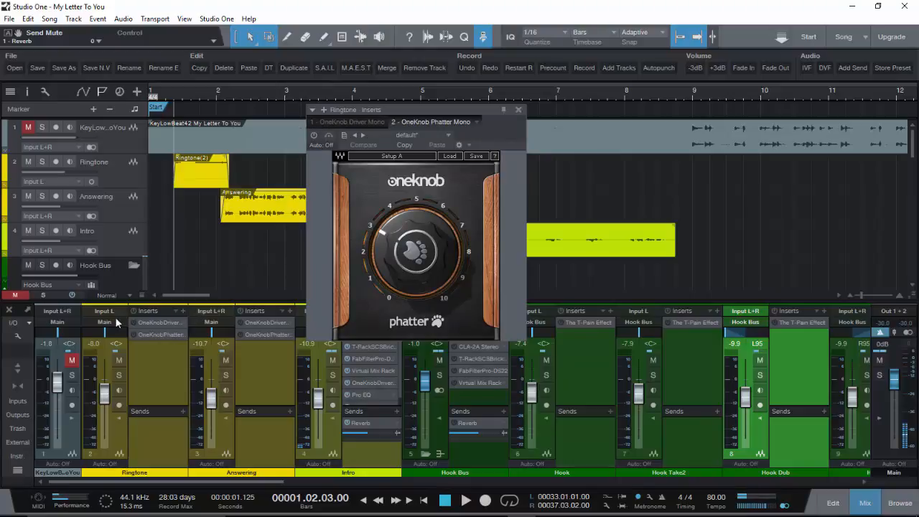
# - Play the Ringtone clip with its inserts on and off, leave the inserts active, and close the OneKnob Phatter
pyautogui.click(133, 311)
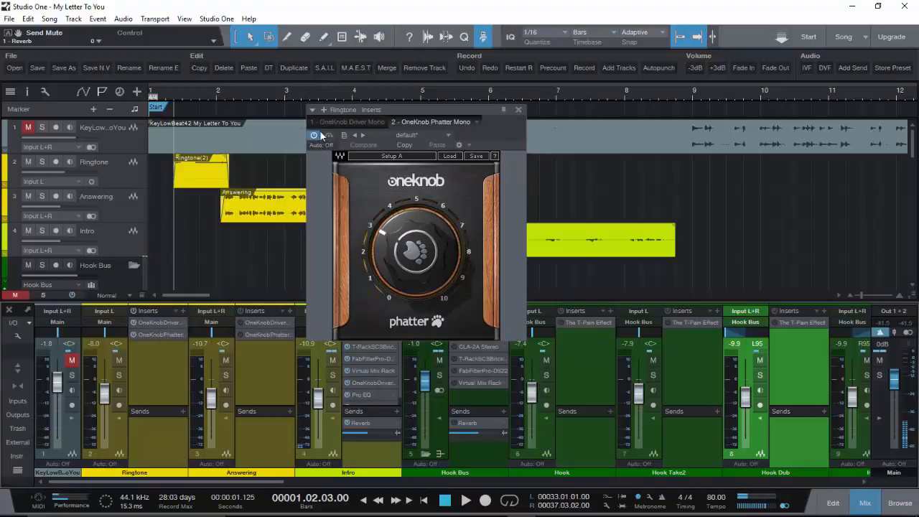
pyautogui.press('space')
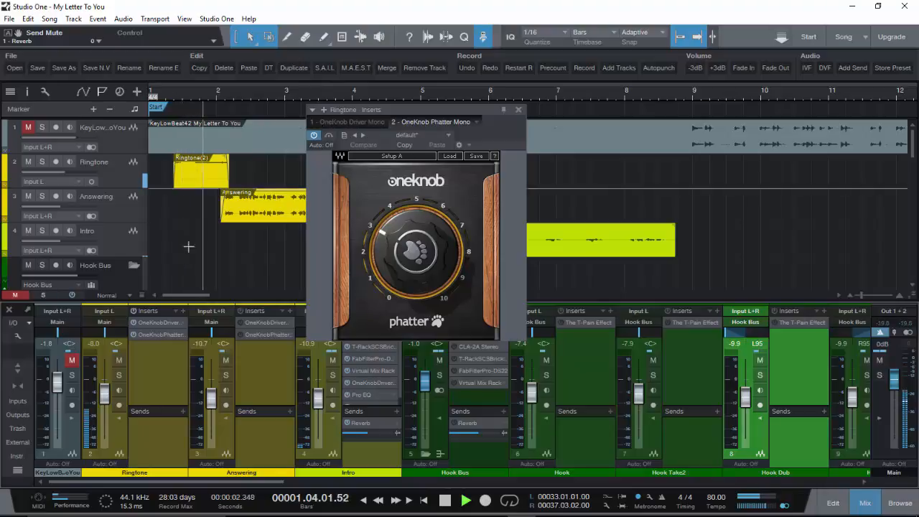
pyautogui.press('space')
pyautogui.click(133, 311)
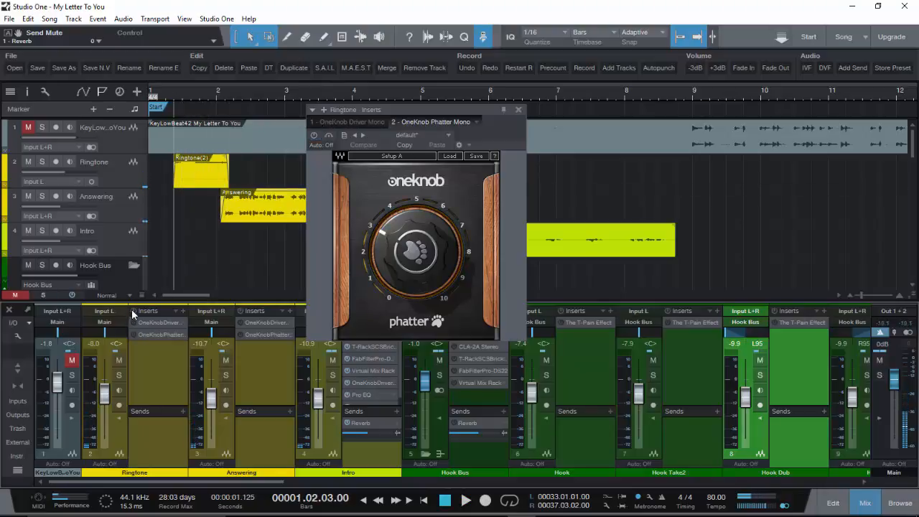
pyautogui.press('space')
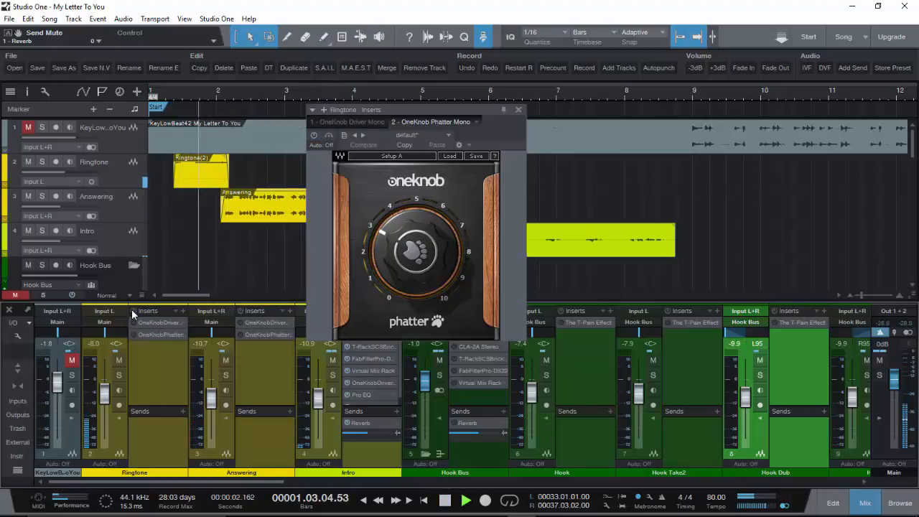
pyautogui.press('space')
pyautogui.press('space')
pyautogui.click(132, 311)
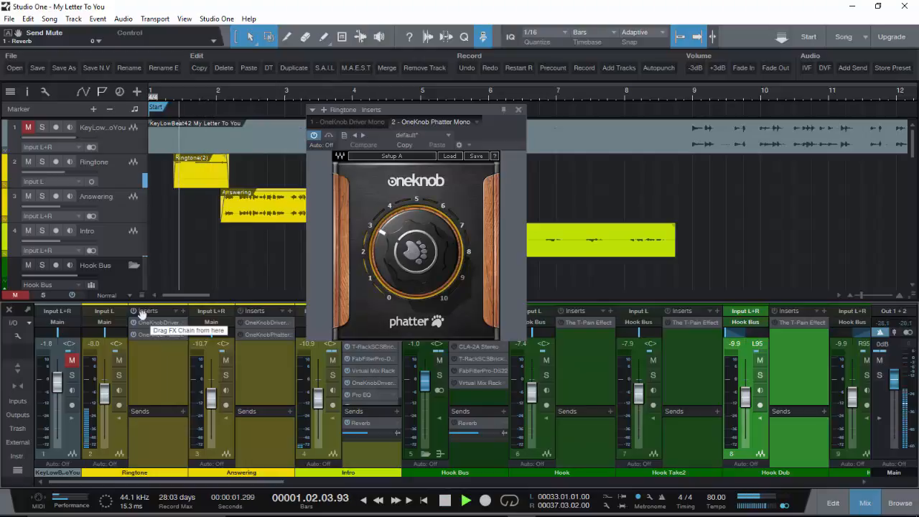
pyautogui.click(519, 109)
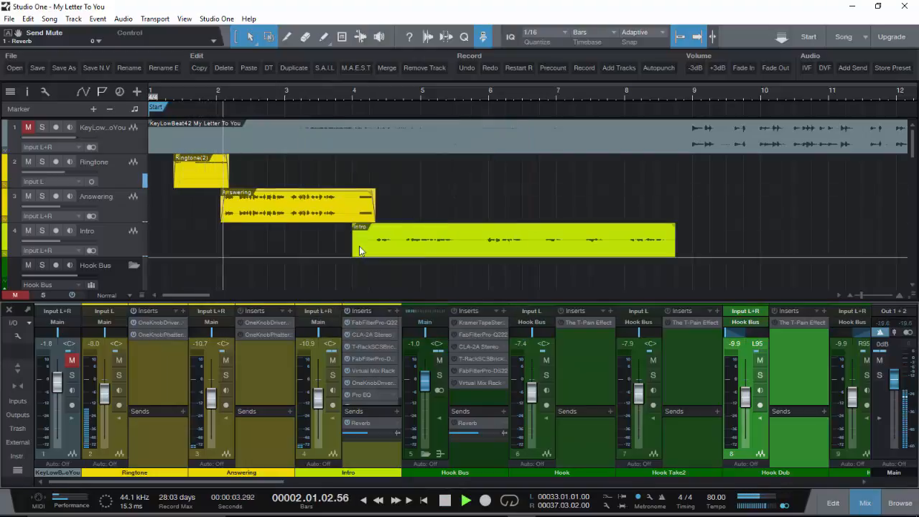
pyautogui.press('space')
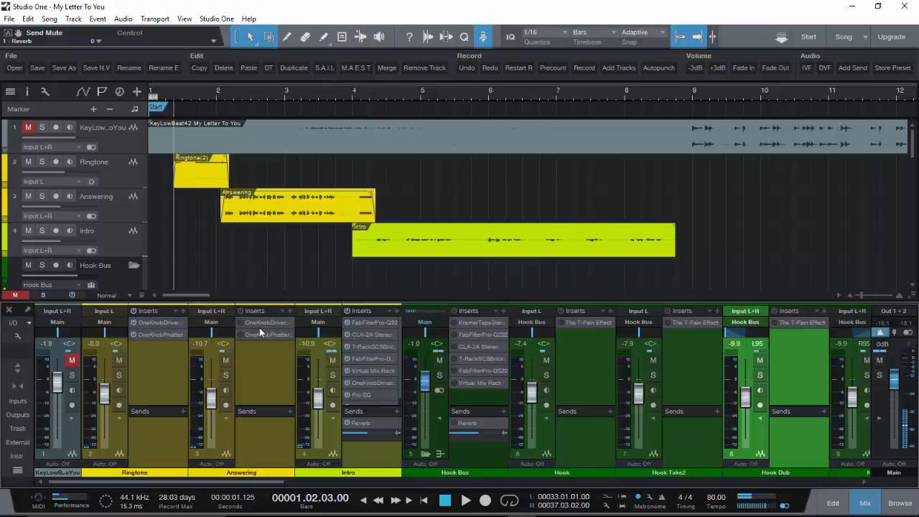
# - Open the Answering channel's OneKnob Driver and OneKnob Phatter in turn to review their settings
pyautogui.doubleClick(259, 322)
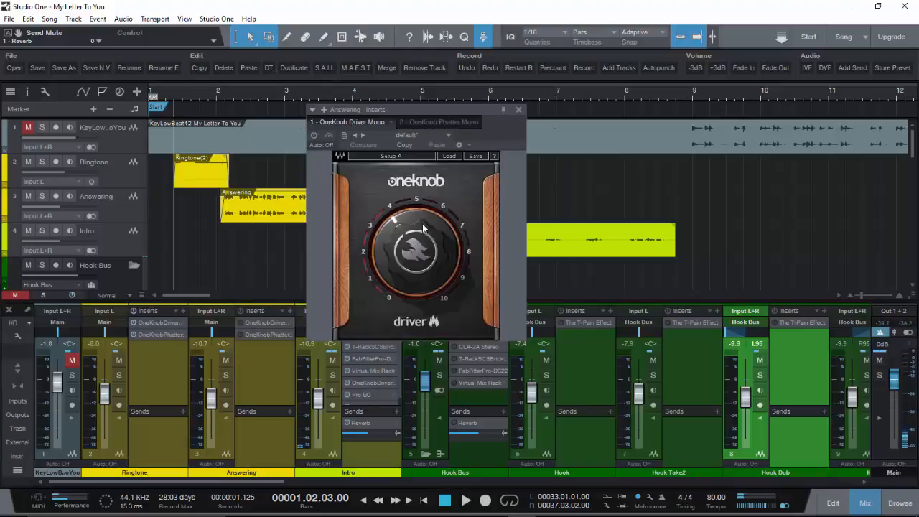
pyautogui.moveTo(424, 233)
pyautogui.doubleClick(268, 331)
pyautogui.moveTo(410, 244)
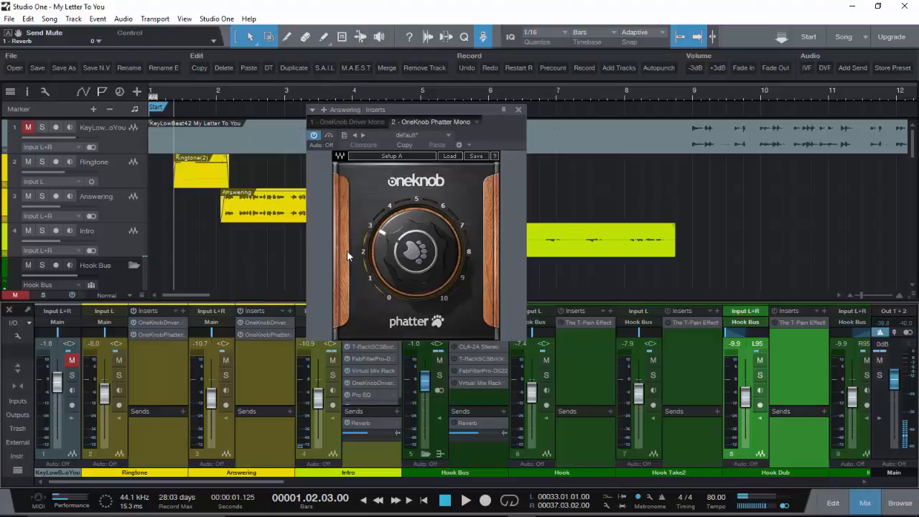
# - Play the Answering clip with its inserts on and off, leave the inserts active, and close the plug-in
pyautogui.press('space')
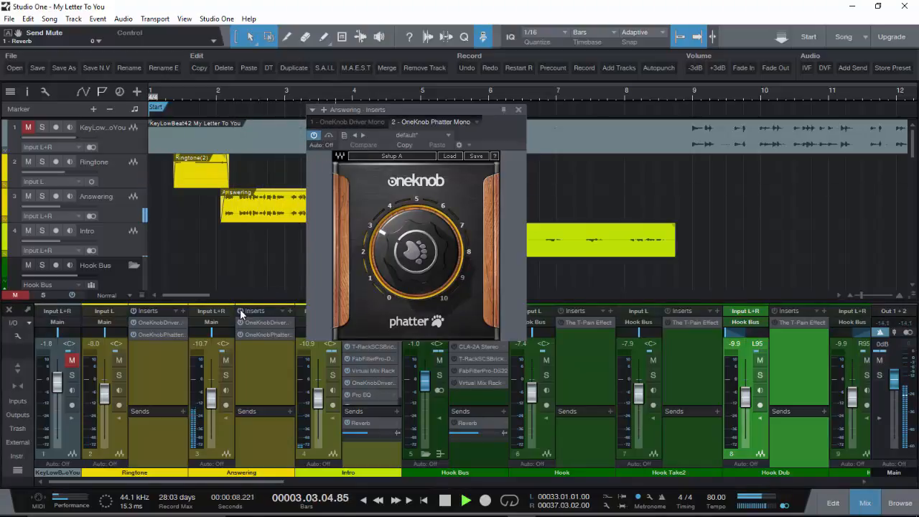
pyautogui.press('space')
pyautogui.press('space')
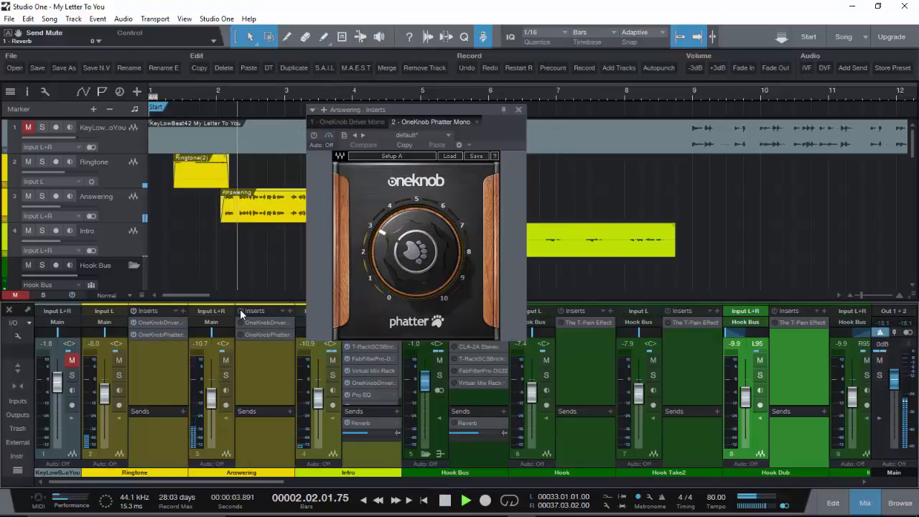
pyautogui.press('space')
pyautogui.click(518, 110)
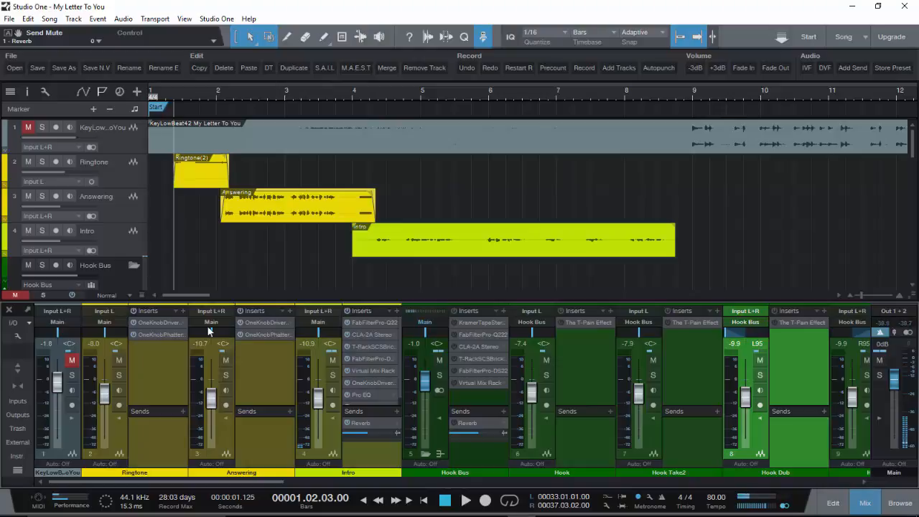
# - Play the Ringtone, Answering and Intro clips without the beat, and again with the KeyLowBeat42 channel unmuted
pyautogui.press('space')
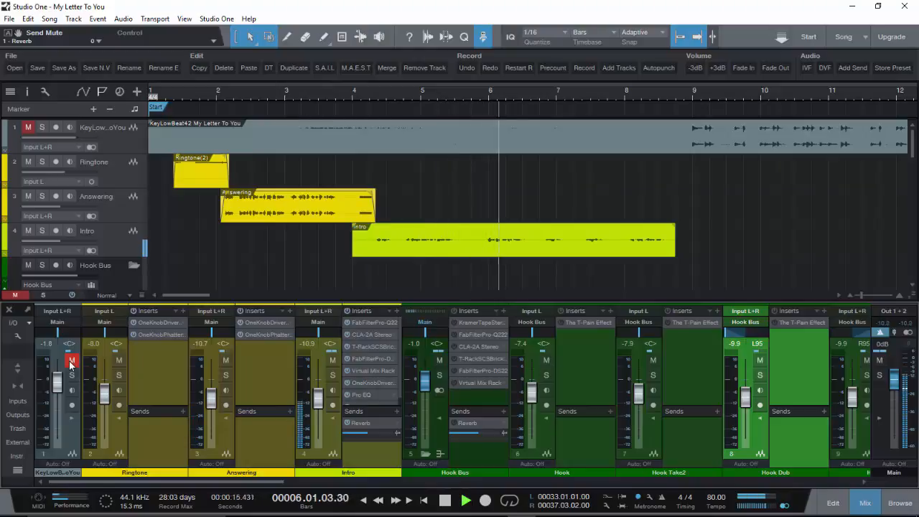
pyautogui.press('space')
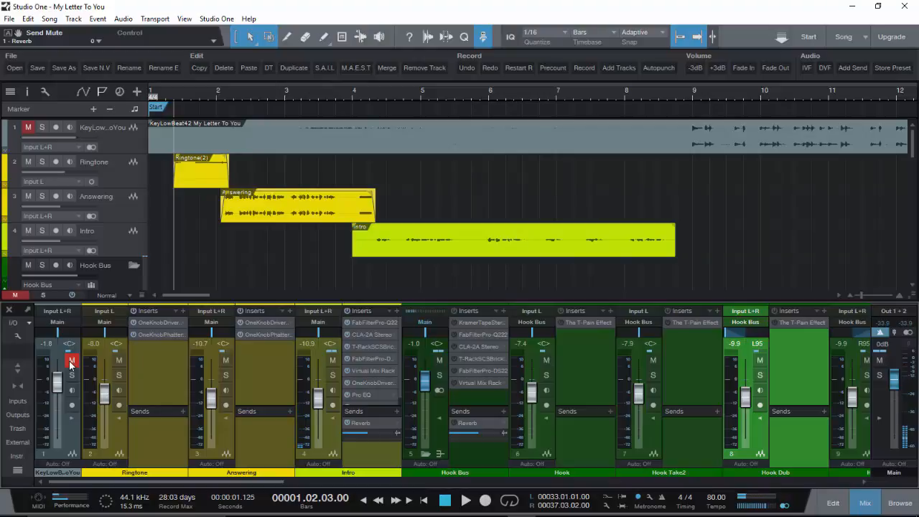
pyautogui.click(71, 361)
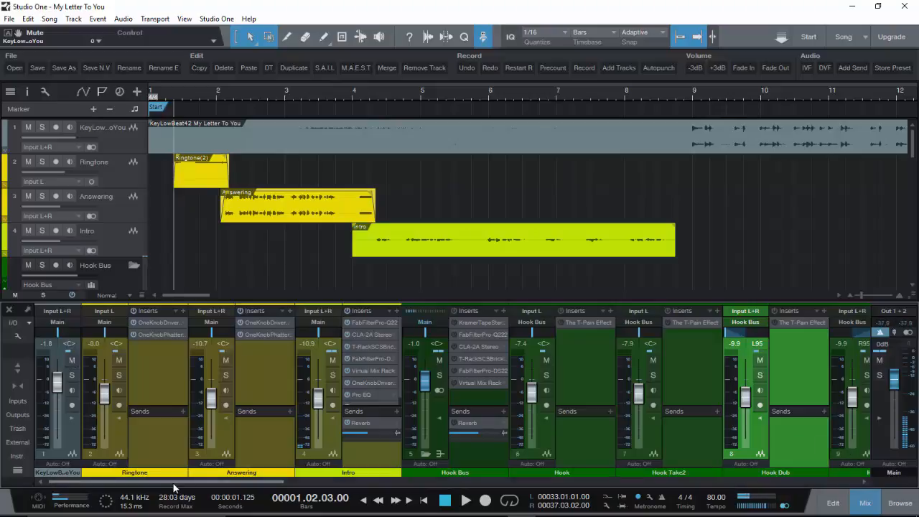
pyautogui.press('space')
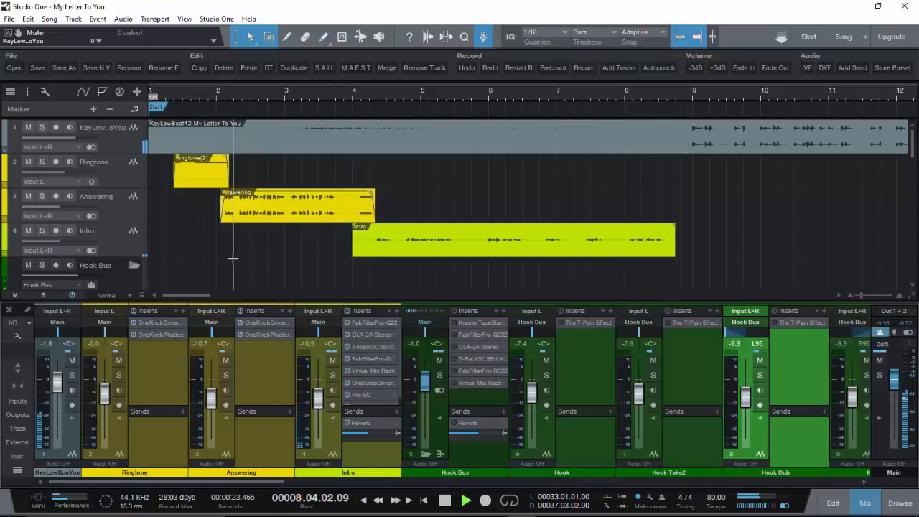
pyautogui.press('space')
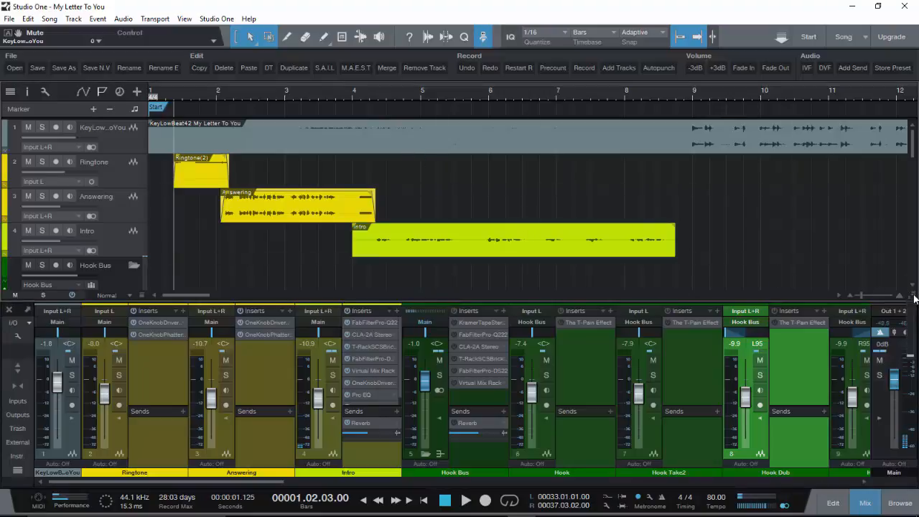
# - Turn off the Intro channel's Reverb send and inserts, and collapse the Intro, Answering and Ringtone channels in the mixer
pyautogui.moveTo(914, 298); pyautogui.dragTo(917, 356)
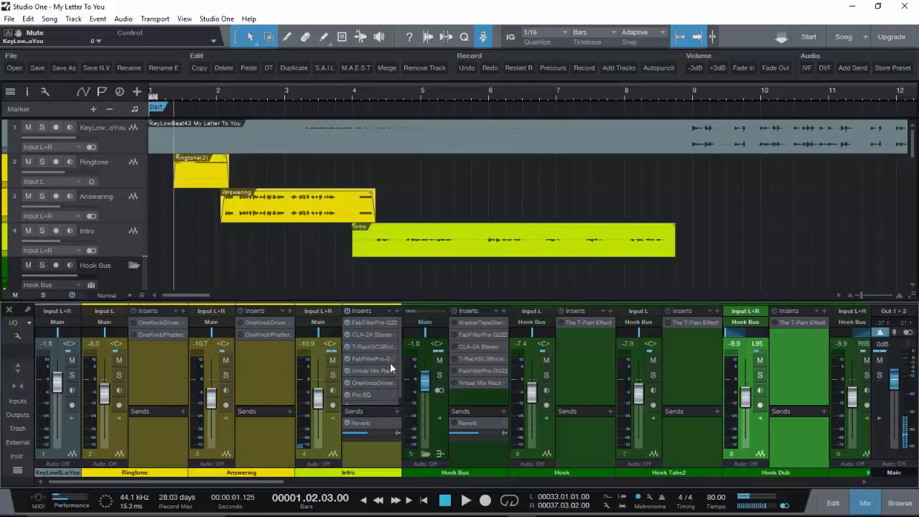
pyautogui.click(346, 423)
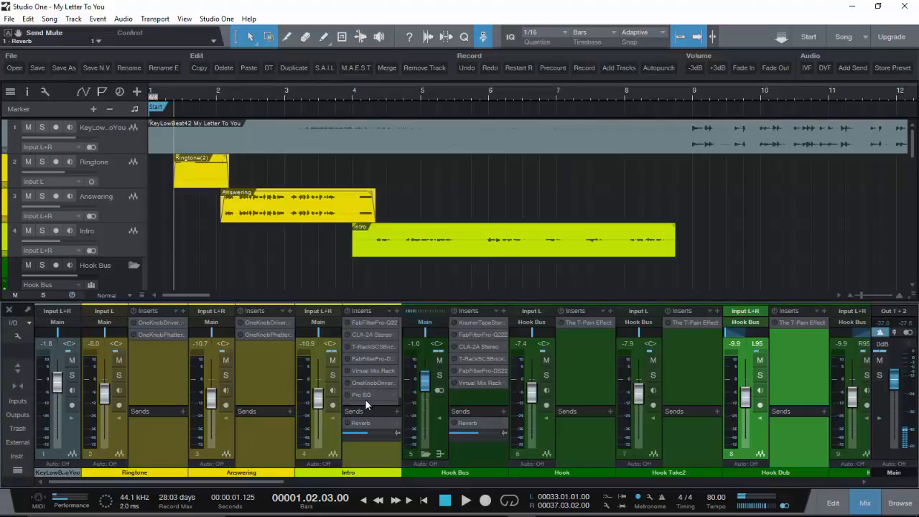
pyautogui.click(334, 419)
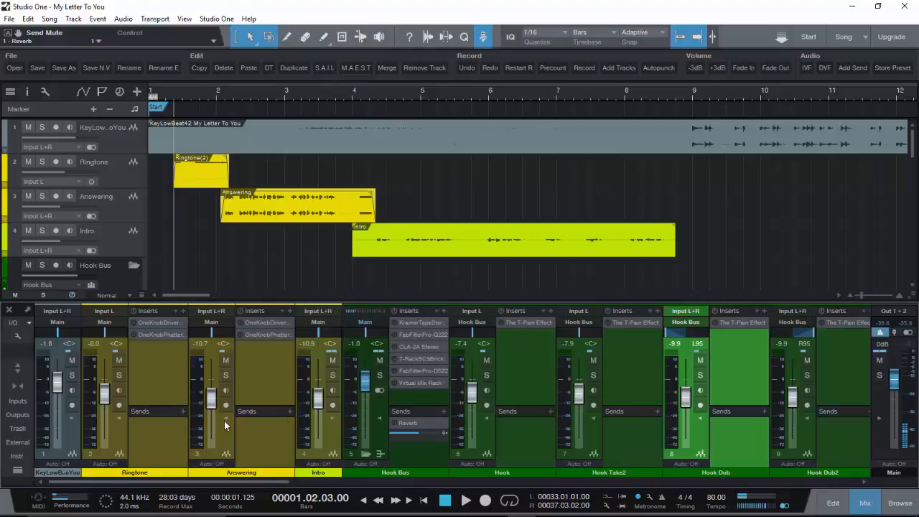
pyautogui.click(226, 419)
pyautogui.click(118, 417)
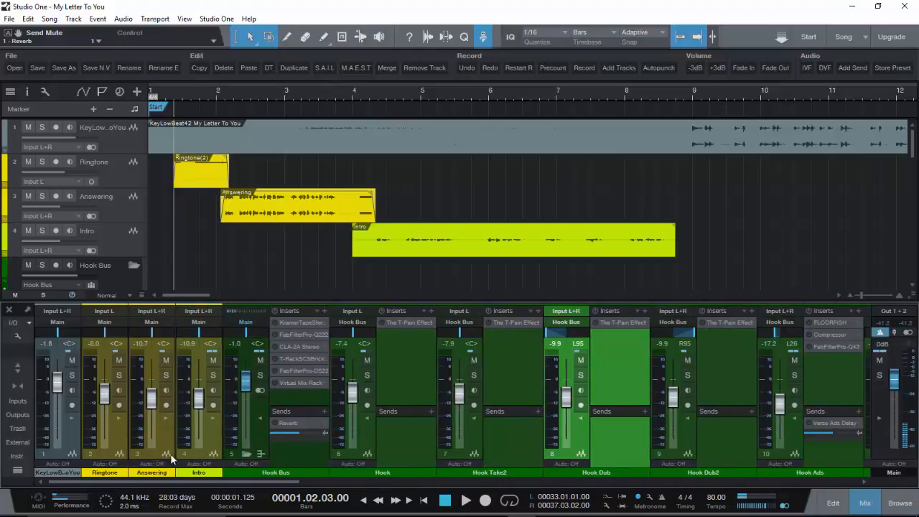
# - Bring the Hook tracks and mixer channels into view and place the playhead at bar 17, where the hook starts
pyautogui.moveTo(212, 490); pyautogui.dragTo(265, 496)
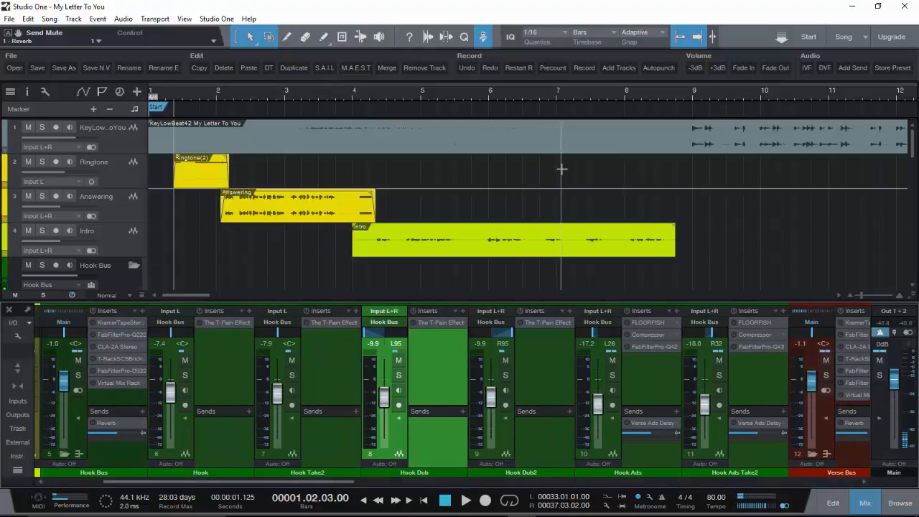
pyautogui.scroll(-3, 558, 164)
pyautogui.scroll(1, 513, 177)
pyautogui.scroll(-5, 513, 97)
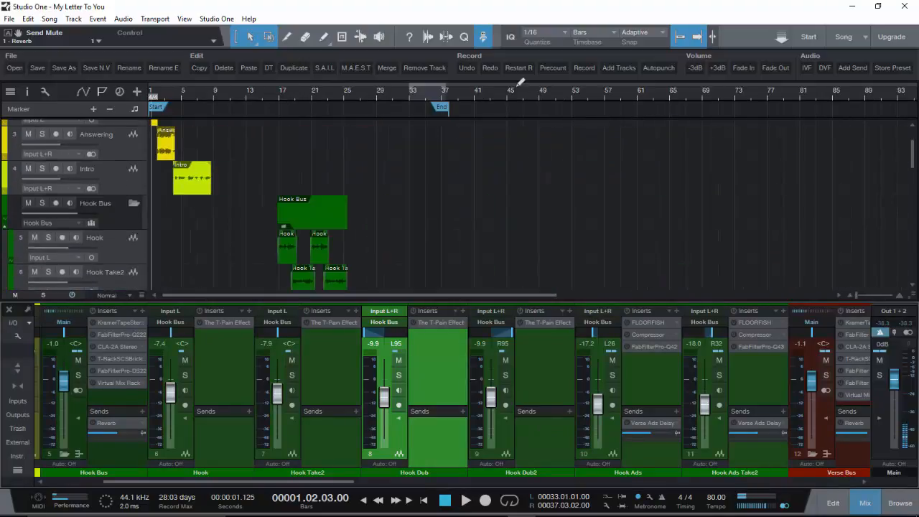
pyautogui.scroll(-3, 234, 162)
pyautogui.scroll(-1, 232, 162)
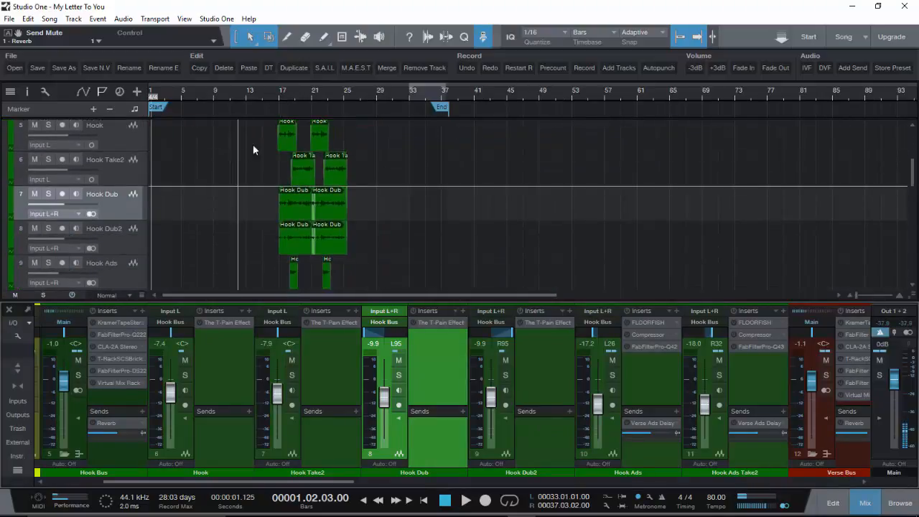
pyautogui.click(277, 97)
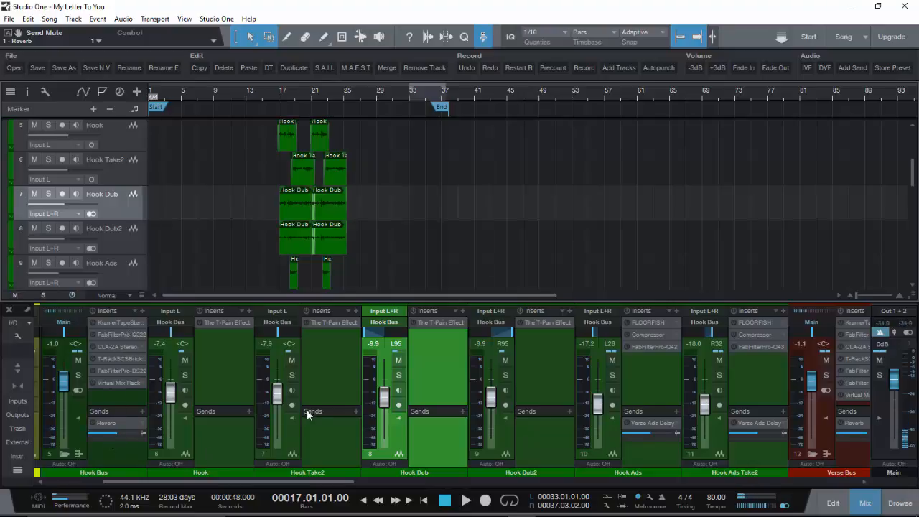
# - Inspect the Hook channel's T-Pain Effect, including its key, scale and style settings, and close it
pyautogui.click(219, 321)
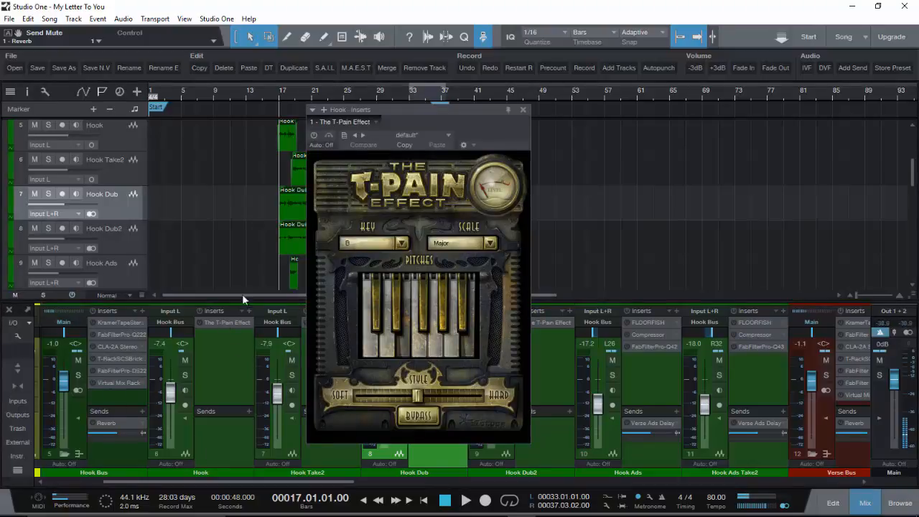
pyautogui.click(523, 110)
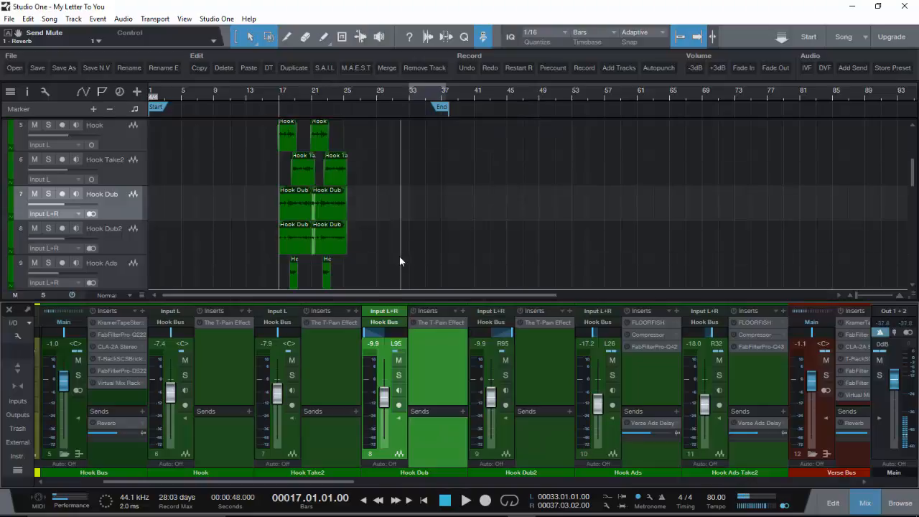
pyautogui.click(226, 323)
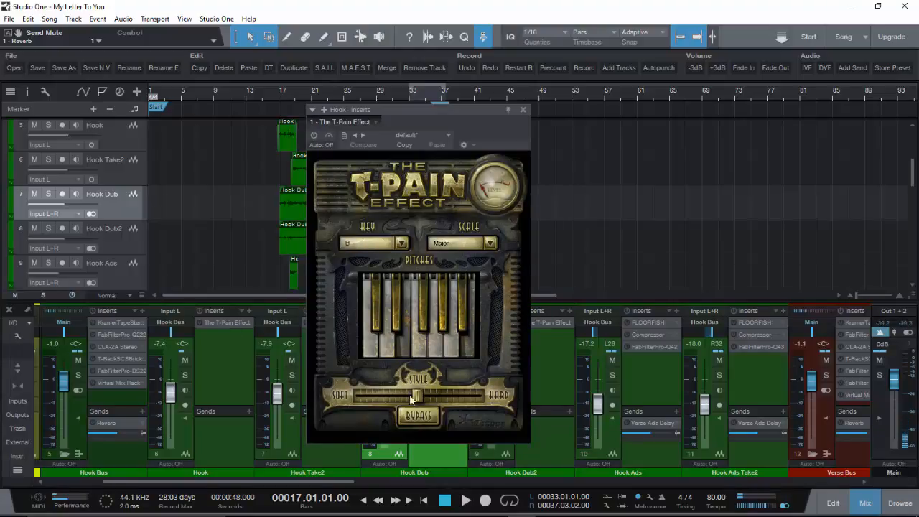
pyautogui.click(522, 110)
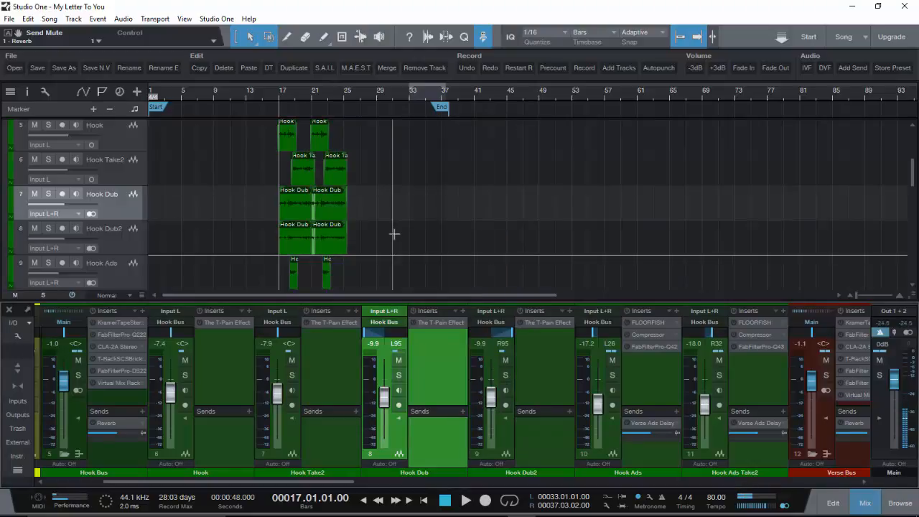
# - Open the Hook Bus's Kramer Tape insert and look through its Mastering presets without loading one
pyautogui.click(119, 321)
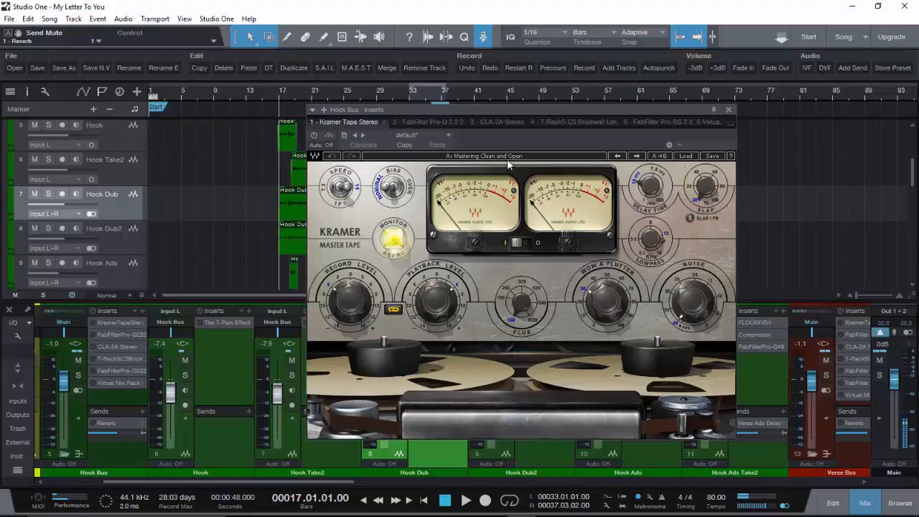
pyautogui.click(689, 158)
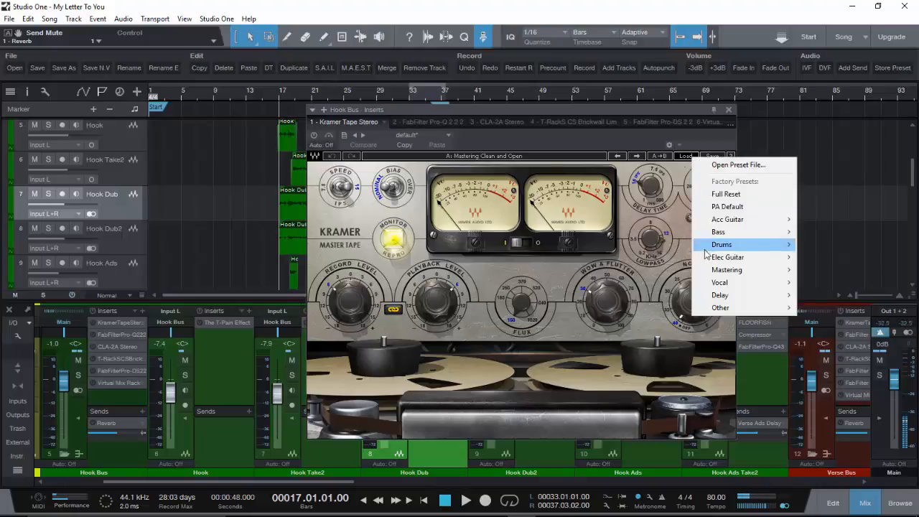
pyautogui.moveTo(715, 269)
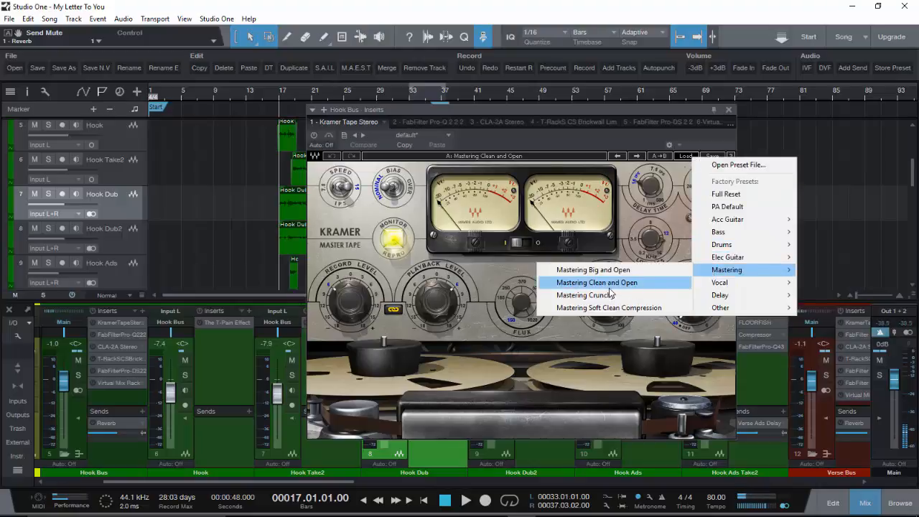
pyautogui.click(476, 263)
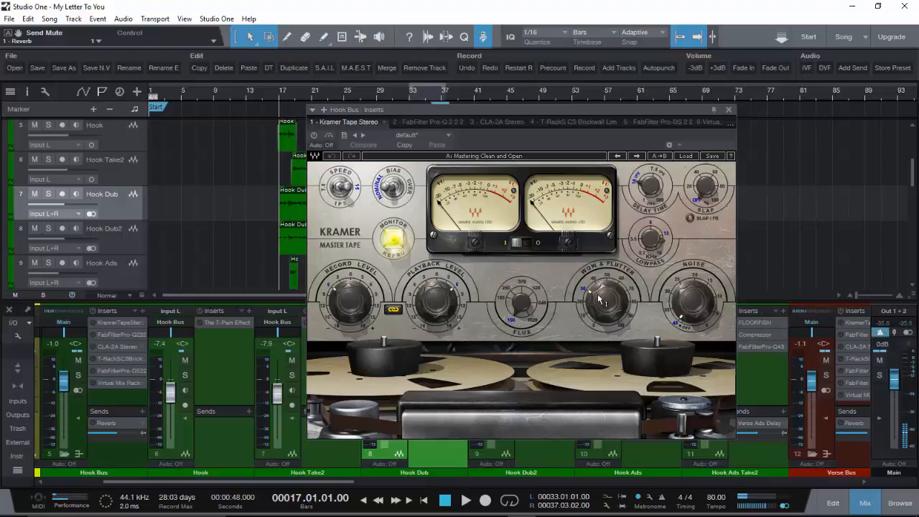
# - Examine the Wow & Flutter, Noise and Flux controls on the Hook Bus's Kramer Tape
pyautogui.moveTo(597, 294)
pyautogui.click(603, 300)
pyautogui.click(693, 309)
pyautogui.moveTo(692, 307)
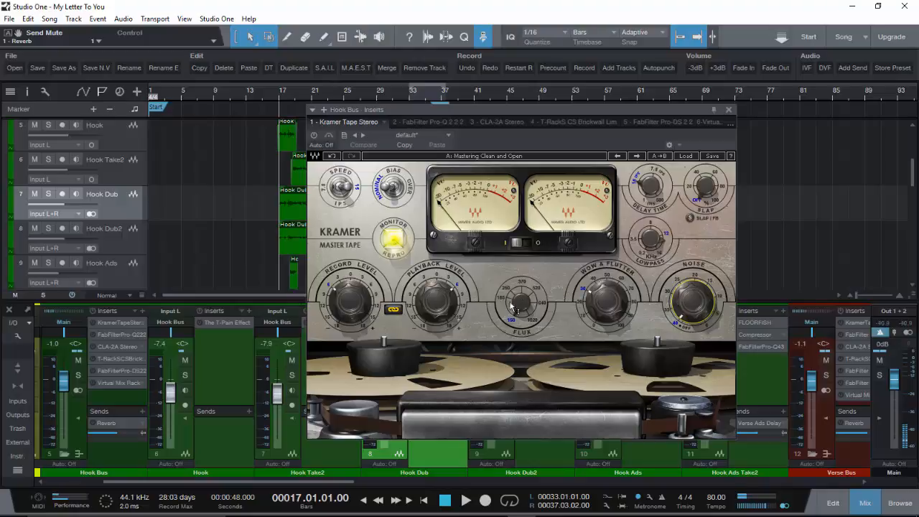
# - Turn on the Hook Bus's Kramer Tape insert and briefly play the hook from bar 17
pyautogui.click(315, 139)
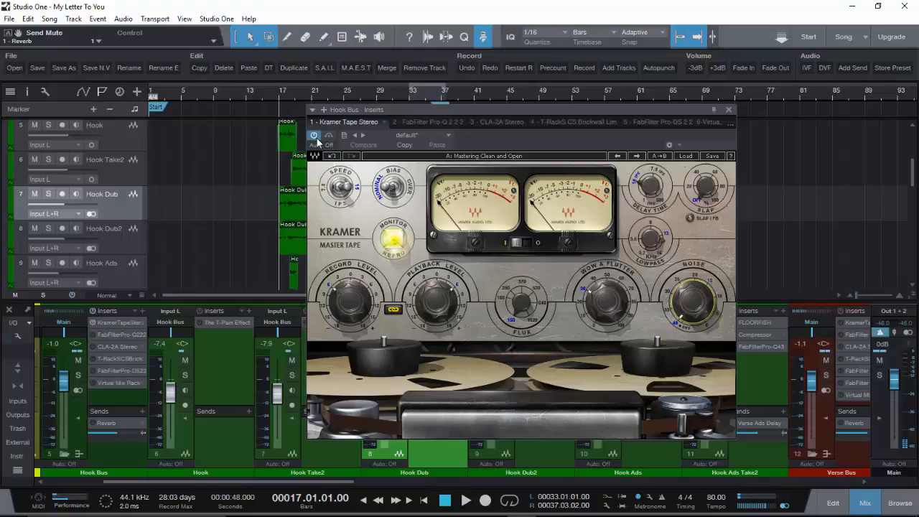
pyautogui.press('space')
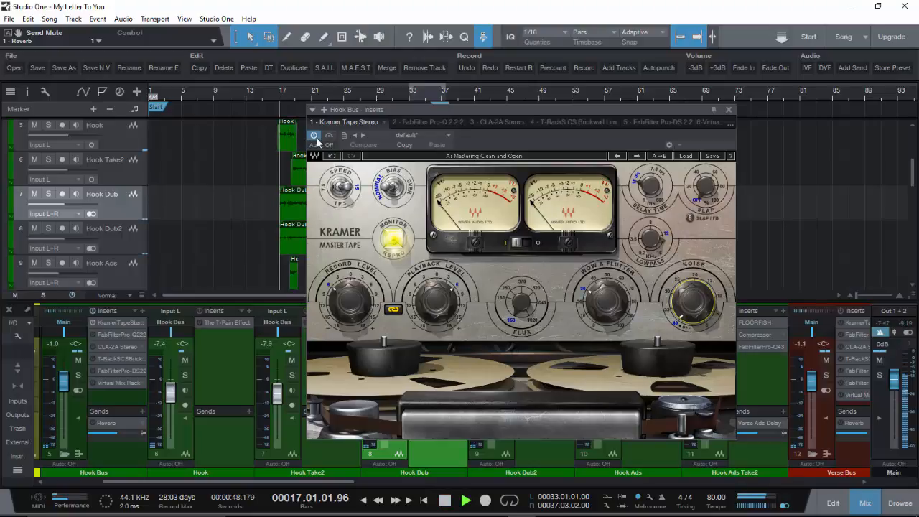
pyautogui.press('space')
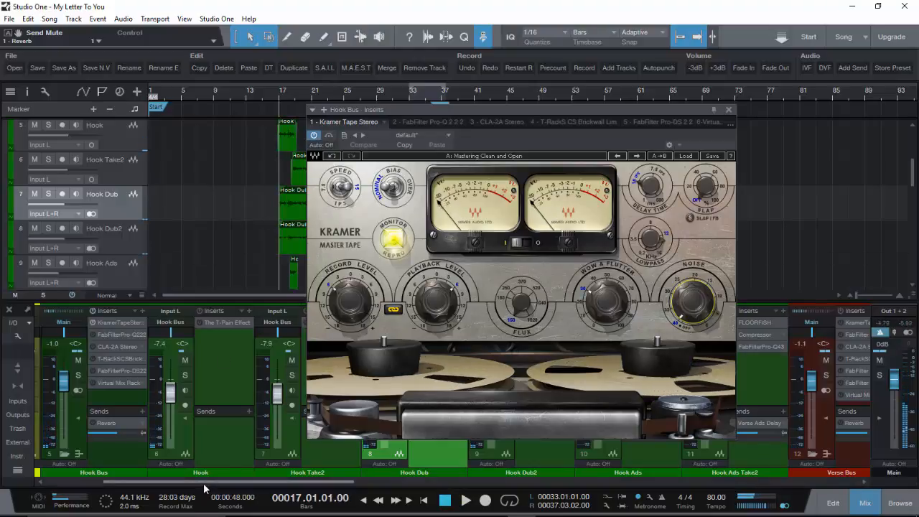
# - Mute the beat on mixer channel 1 and select the Hook Bus channel
pyautogui.moveTo(207, 481); pyautogui.dragTo(162, 481)
pyautogui.click(72, 360)
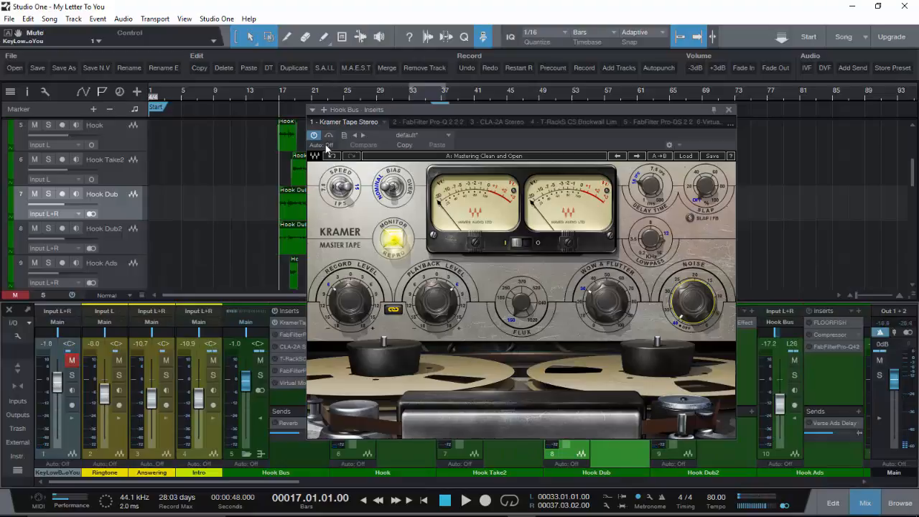
pyautogui.moveTo(264, 481); pyautogui.dragTo(317, 497)
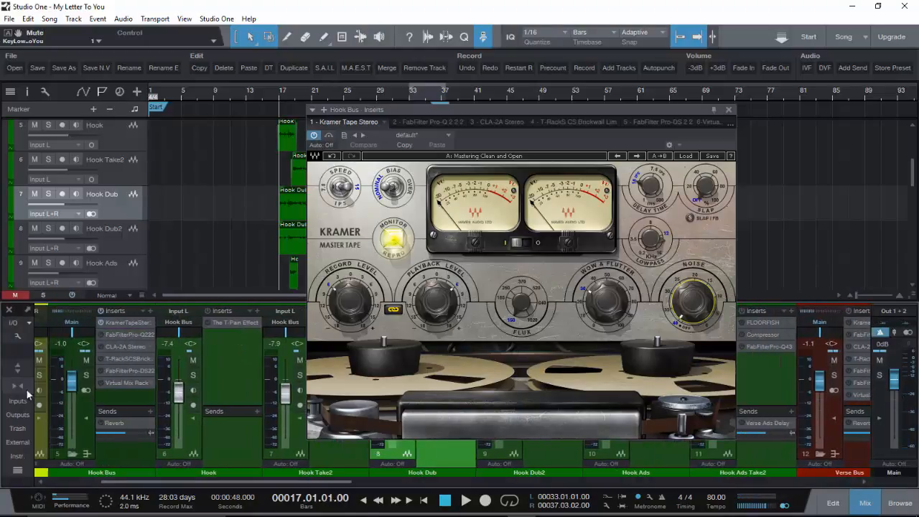
pyautogui.click(92, 449)
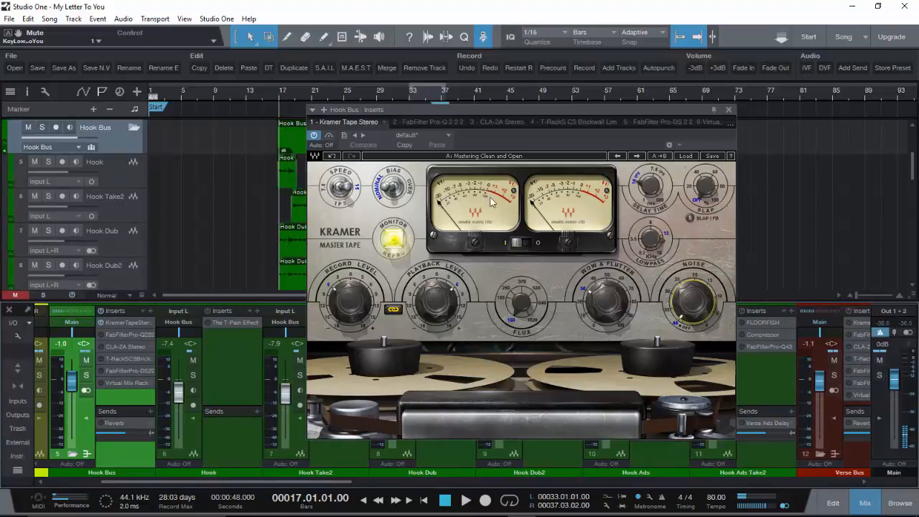
# - Play the hook vocals from bar 17, switching the Kramer Tape off and on to compare, and stop playback
pyautogui.press('space')
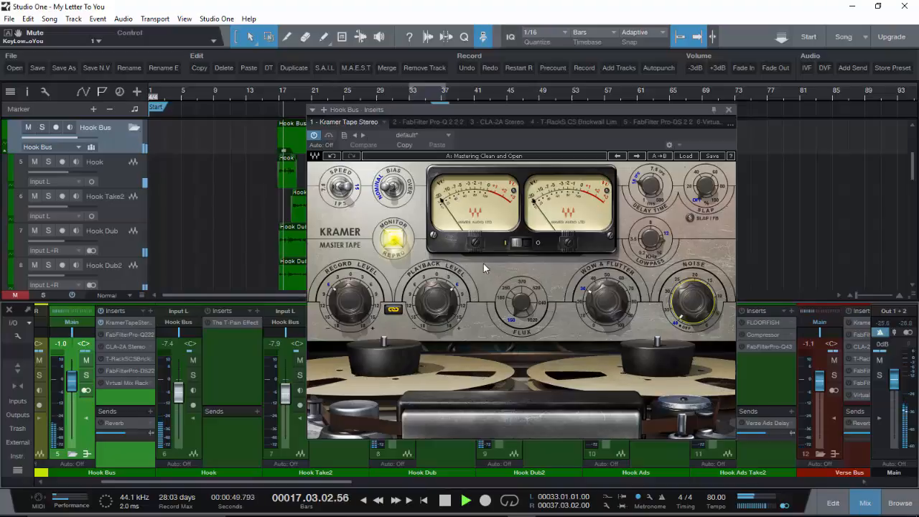
pyautogui.click(317, 137)
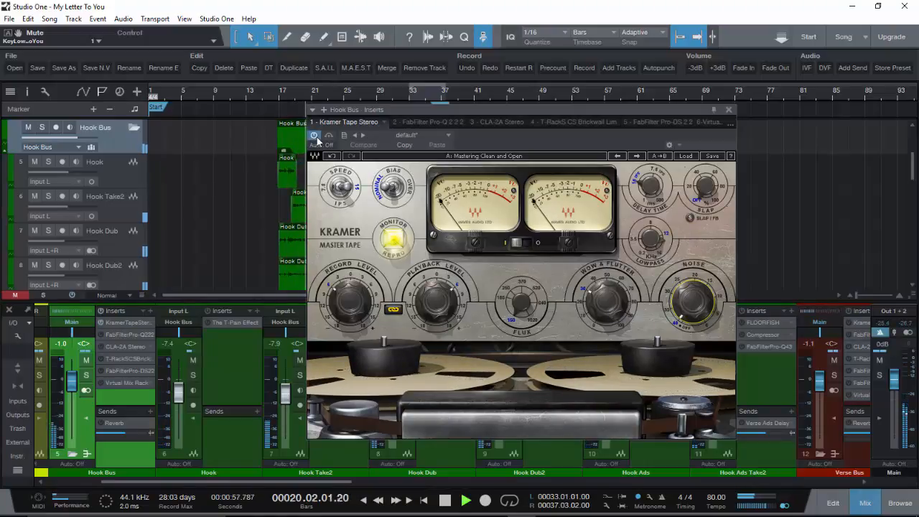
pyautogui.press('space')
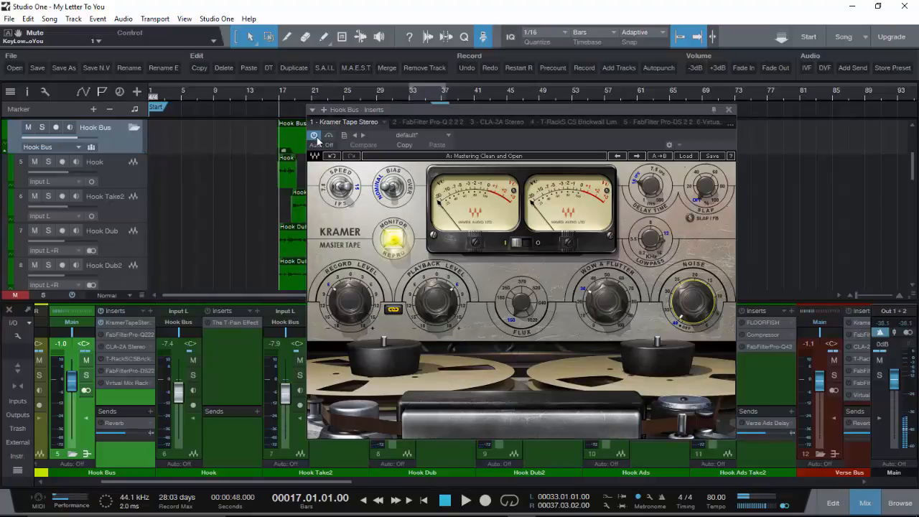
# - Open the Hook Bus's FabFilter Pro-Q insert, turn it on and audition the hook through the EQ
pyautogui.click(430, 124)
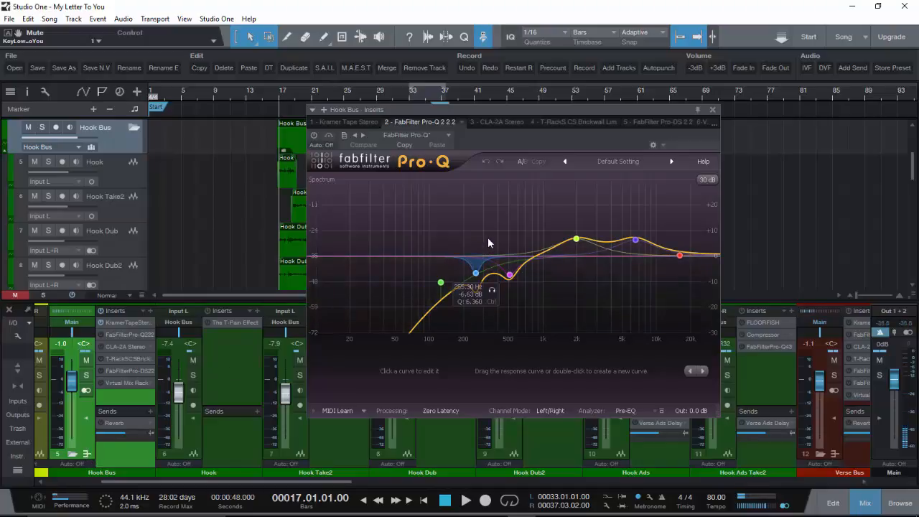
pyautogui.click(317, 137)
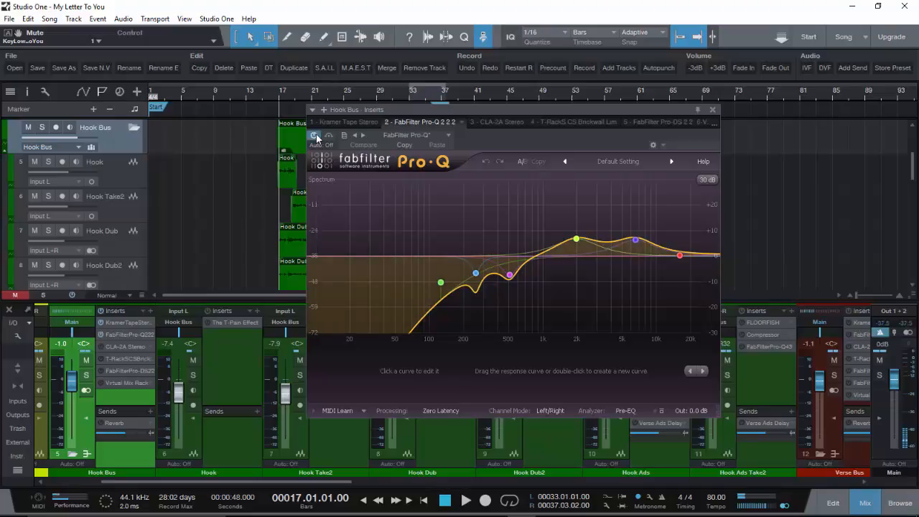
pyautogui.press('space')
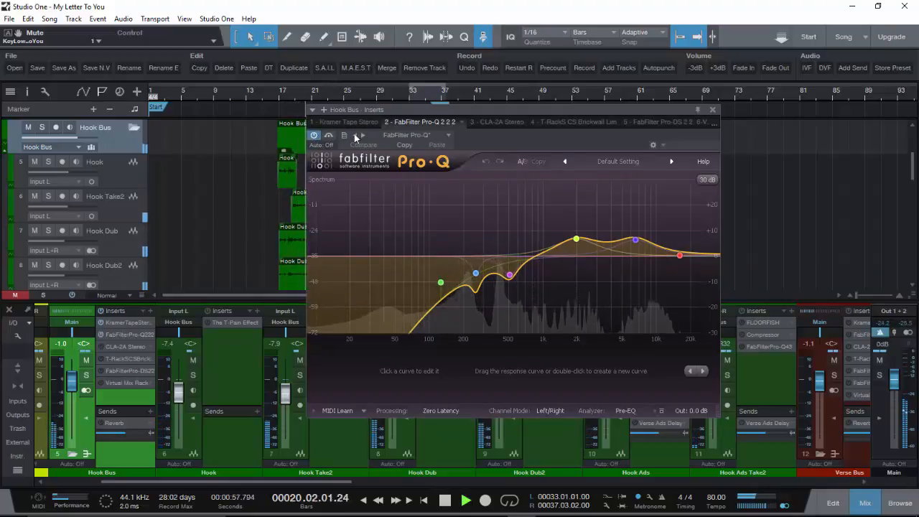
pyautogui.press('space')
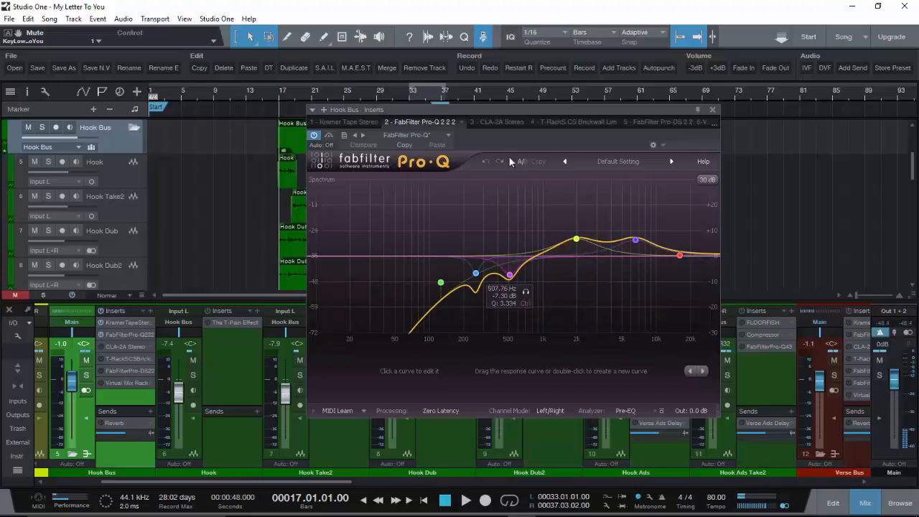
# - Open the Hook Bus's CLA-2A insert, check its Peak Reduction and Gain, and turn the compressor on
pyautogui.click(492, 121)
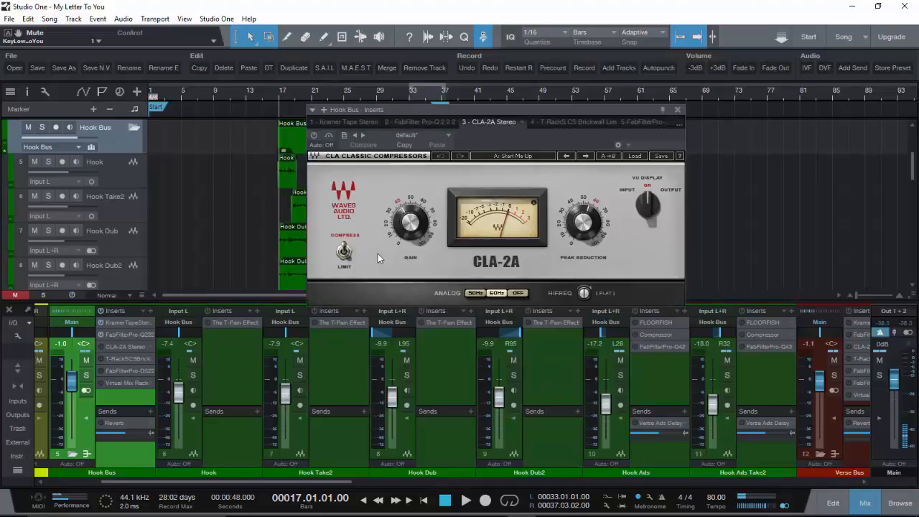
pyautogui.moveTo(585, 228)
pyautogui.moveTo(402, 223)
pyautogui.click(313, 136)
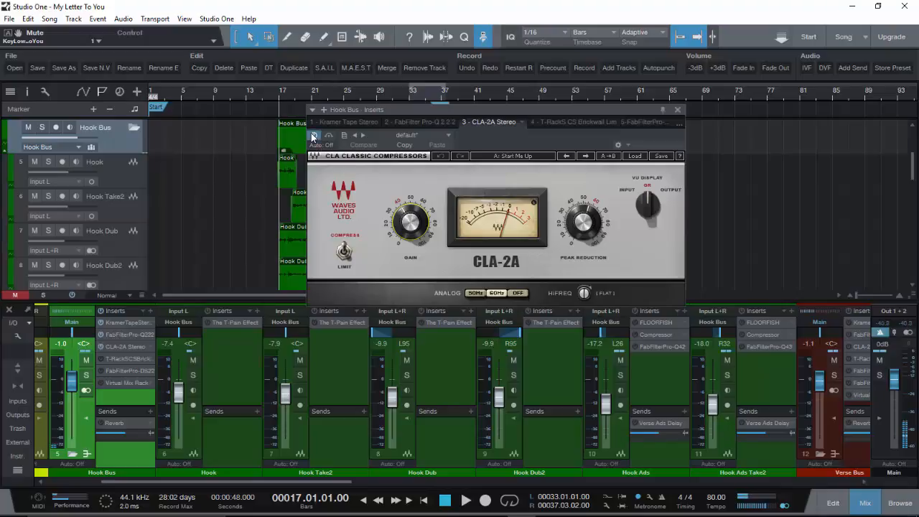
# - Check the Pro-Q and Kramer Tape inserts again, return to the CLA-2A and audition the hook through it
pyautogui.click(425, 122)
pyautogui.click(444, 122)
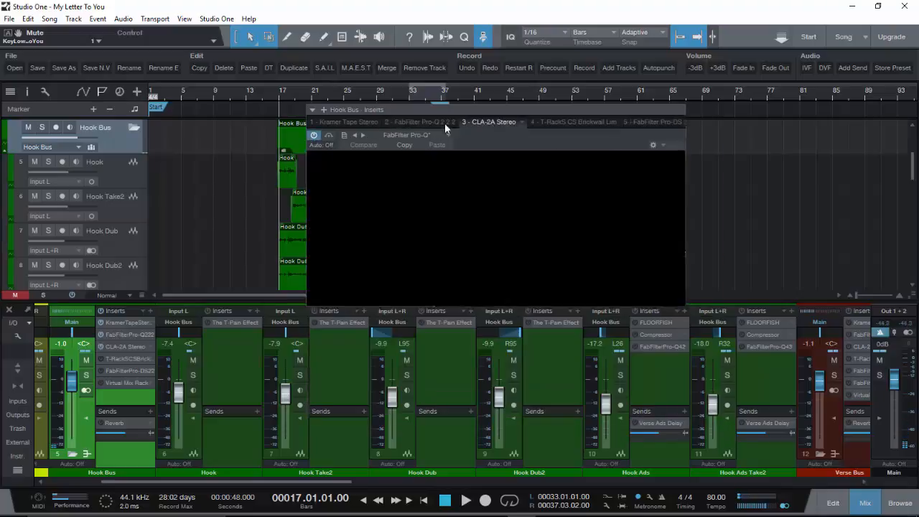
pyautogui.click(339, 124)
pyautogui.click(466, 123)
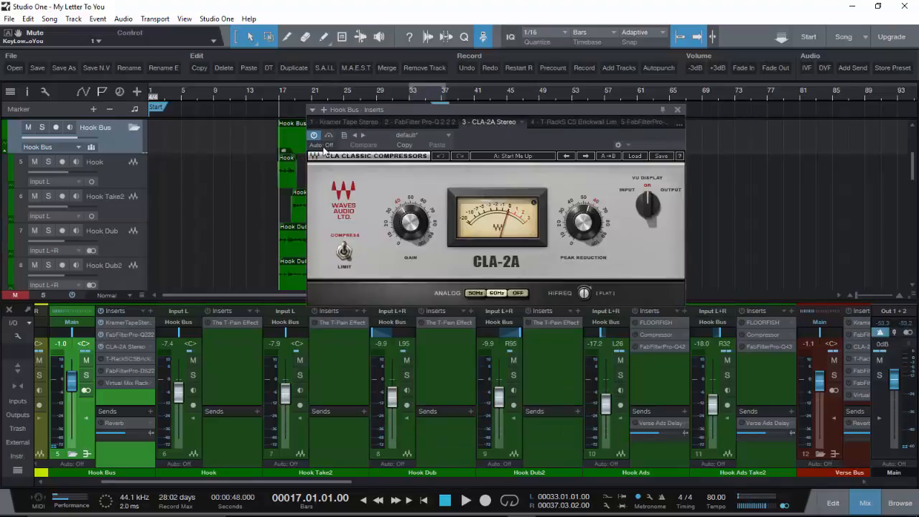
pyautogui.press('space')
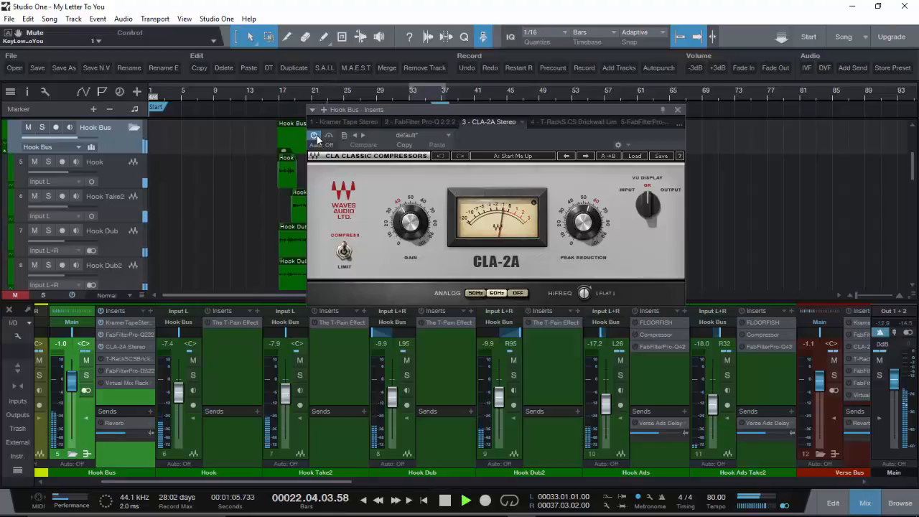
pyautogui.press('space')
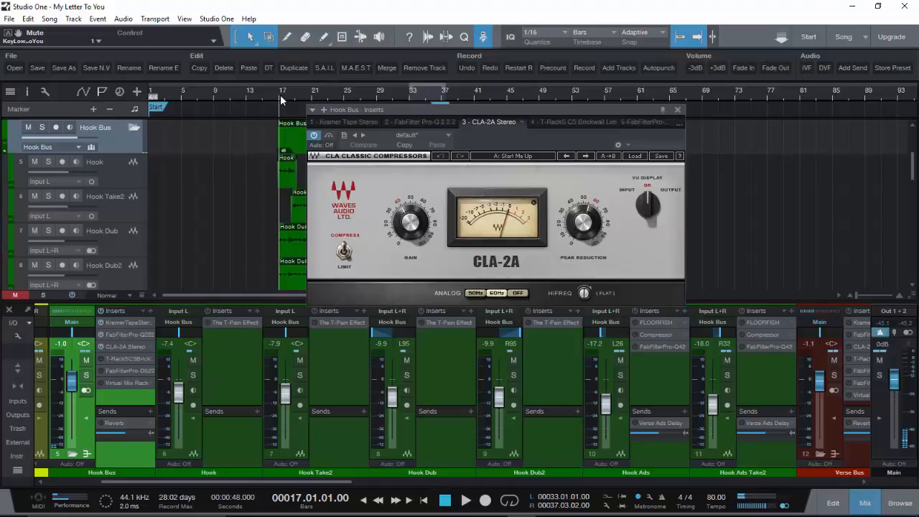
# - Move the CLA-2A window clear of the bar 17 hook clips and replay the hook's opening to compare the compression
pyautogui.scroll(5, 281, 97)
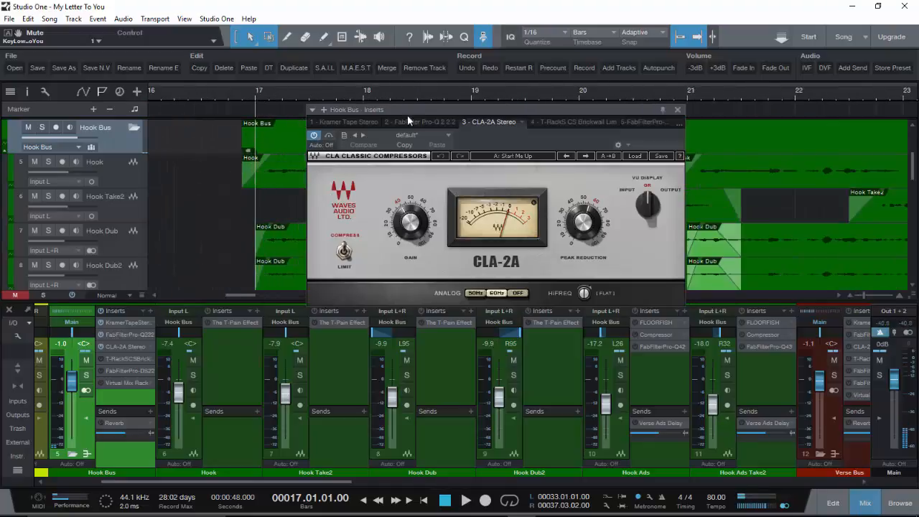
pyautogui.moveTo(418, 109); pyautogui.dragTo(572, 110)
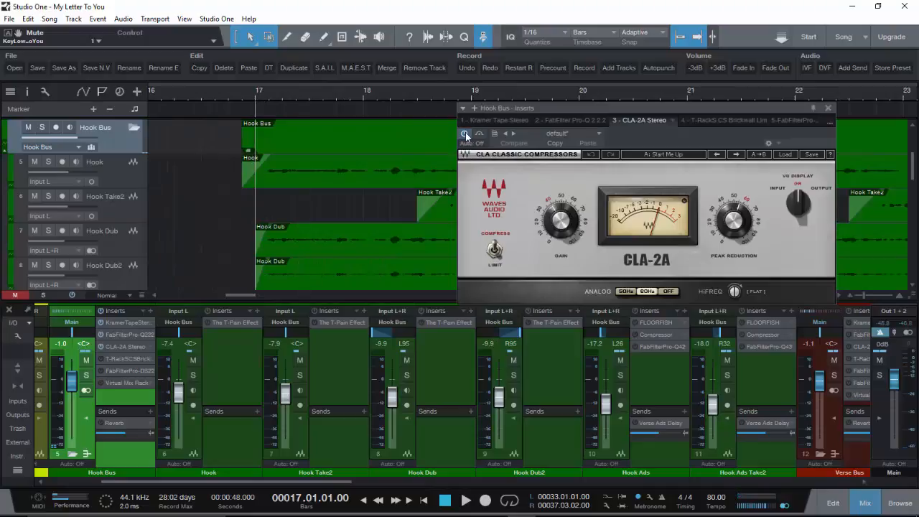
pyautogui.press('space')
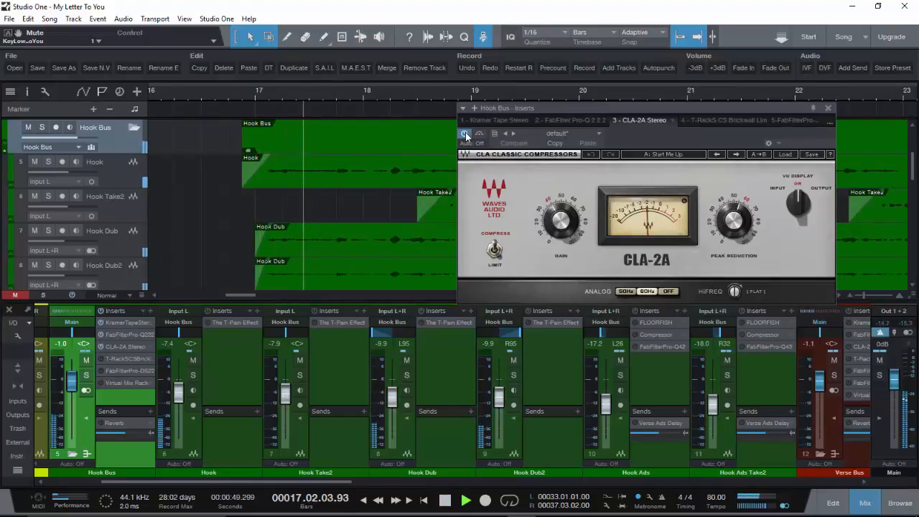
pyautogui.press('space')
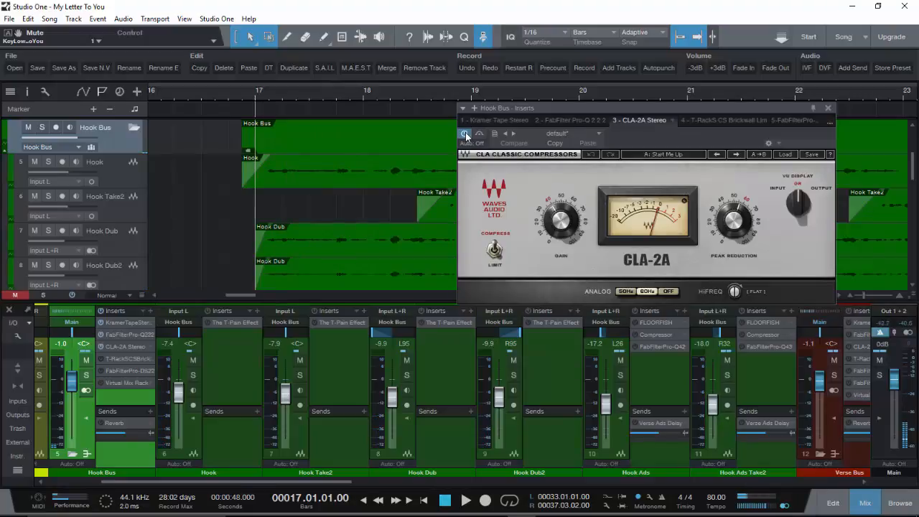
pyautogui.press('space')
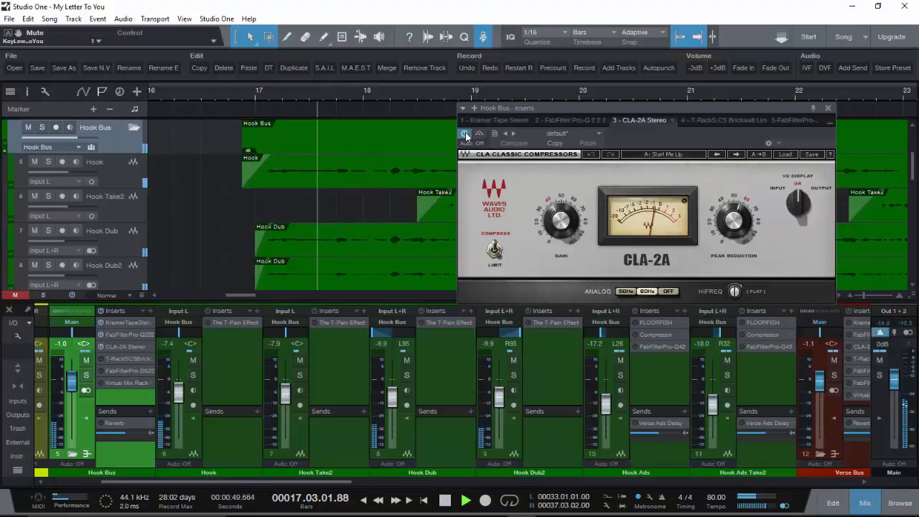
# - Play the hook from bar 17 to hear the CLA-2A compressor working on the Hook Bus
pyautogui.press('space')
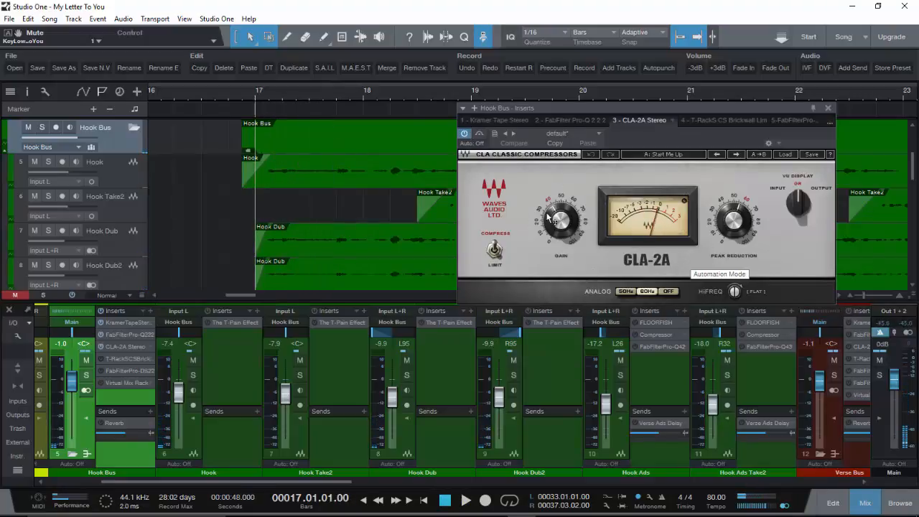
pyautogui.moveTo(554, 214)
pyautogui.press('space')
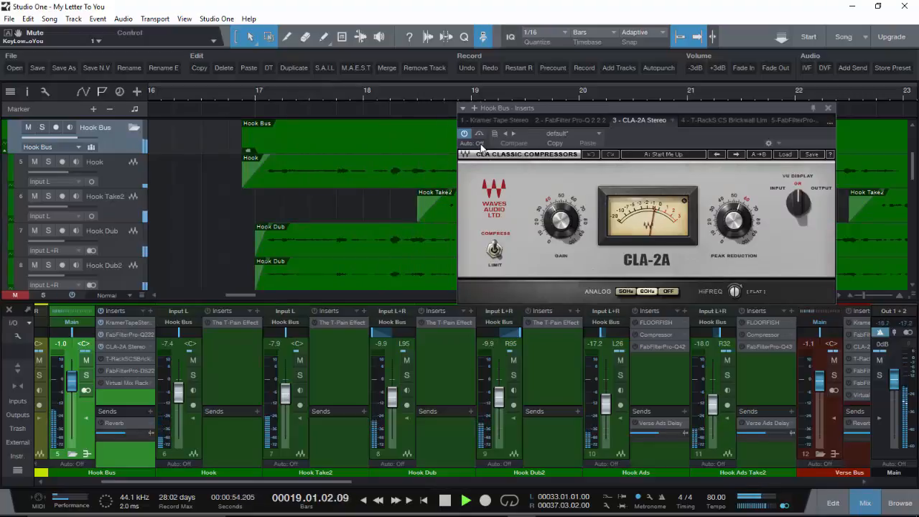
pyautogui.press('space')
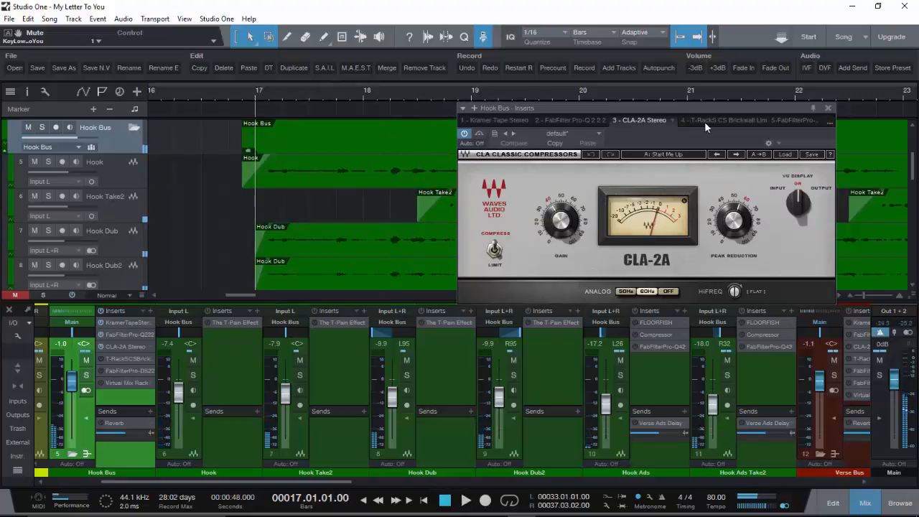
# - Open the T-RackS CS Brickwall Limiter on the Hook Bus, activate it and audition it on the hook from bar 17
pyautogui.click(704, 122)
pyautogui.moveTo(607, 105); pyautogui.dragTo(413, 116)
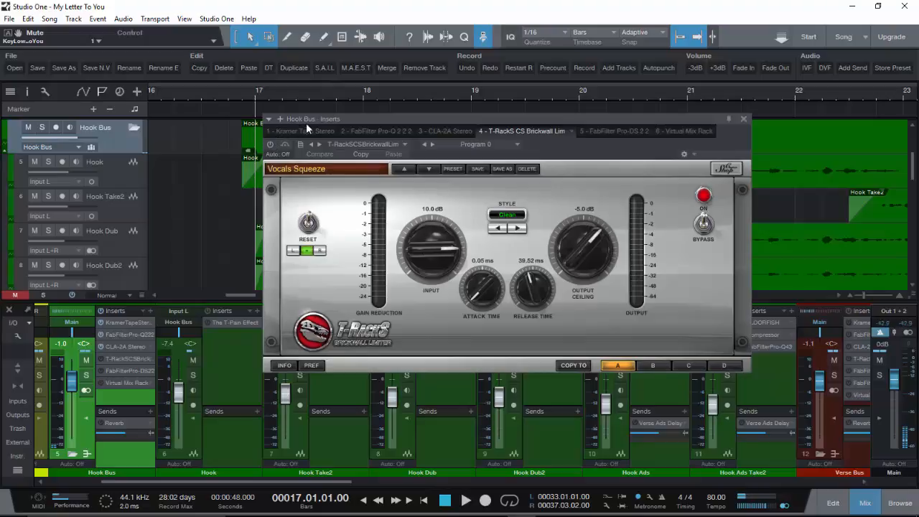
pyautogui.moveTo(305, 122); pyautogui.dragTo(407, 130)
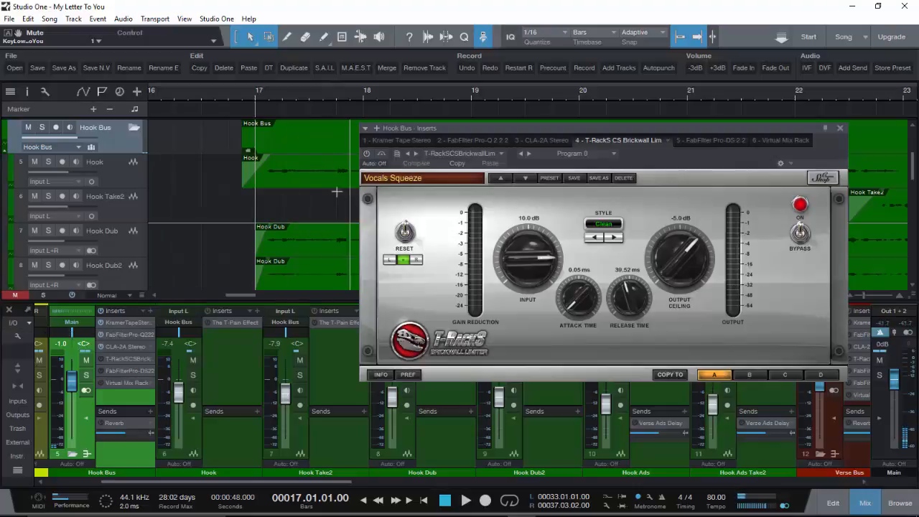
pyautogui.press('space')
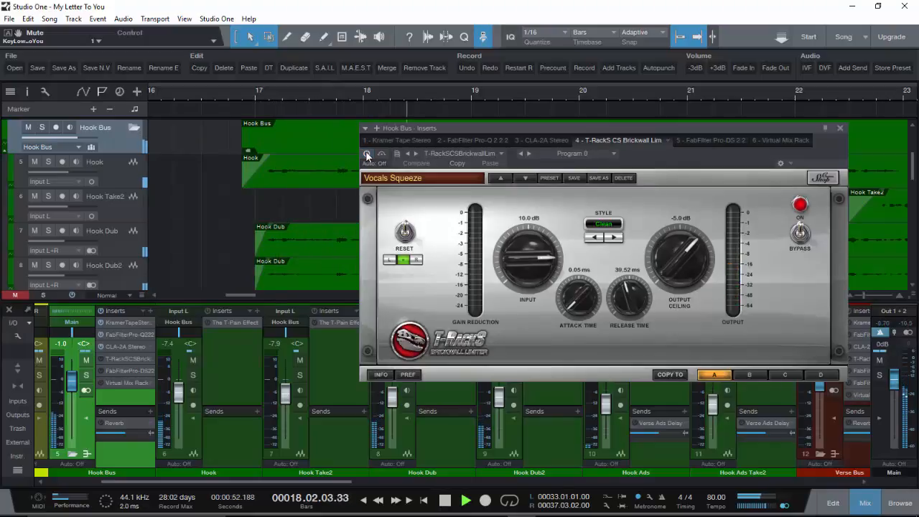
pyautogui.press('space')
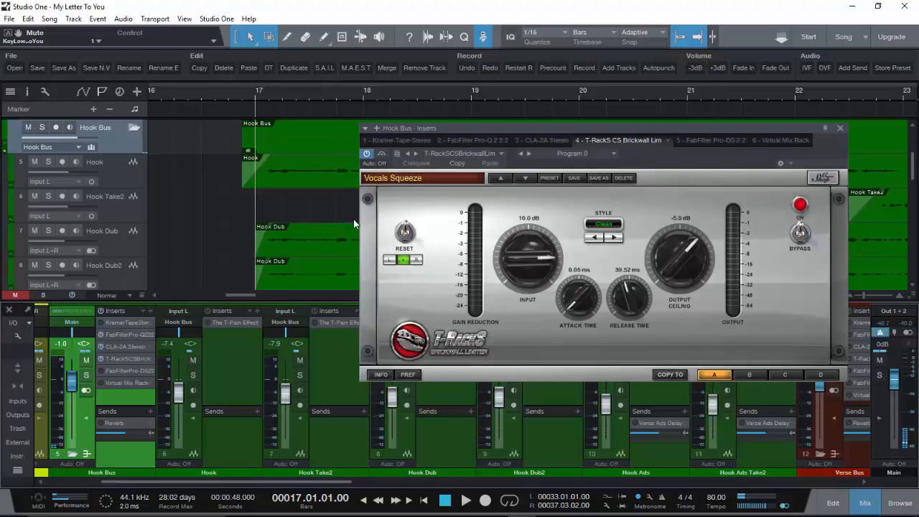
pyautogui.press('space')
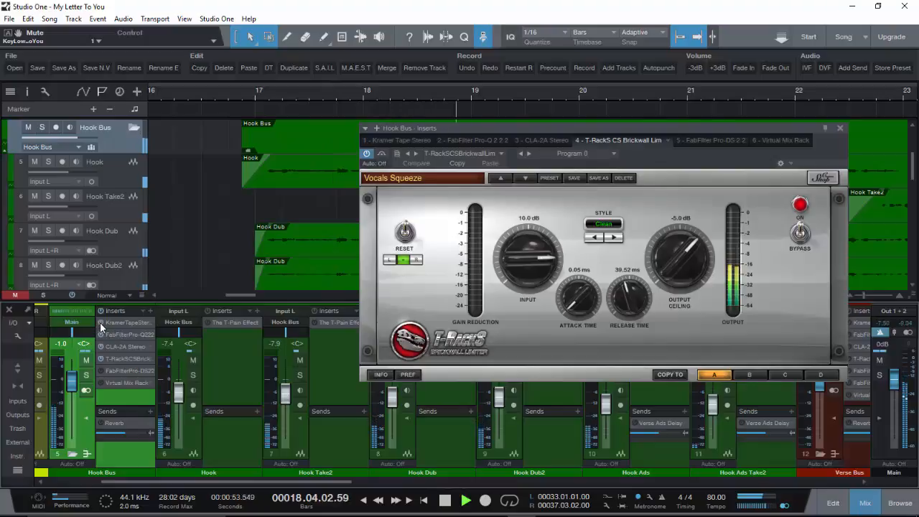
pyautogui.press('space')
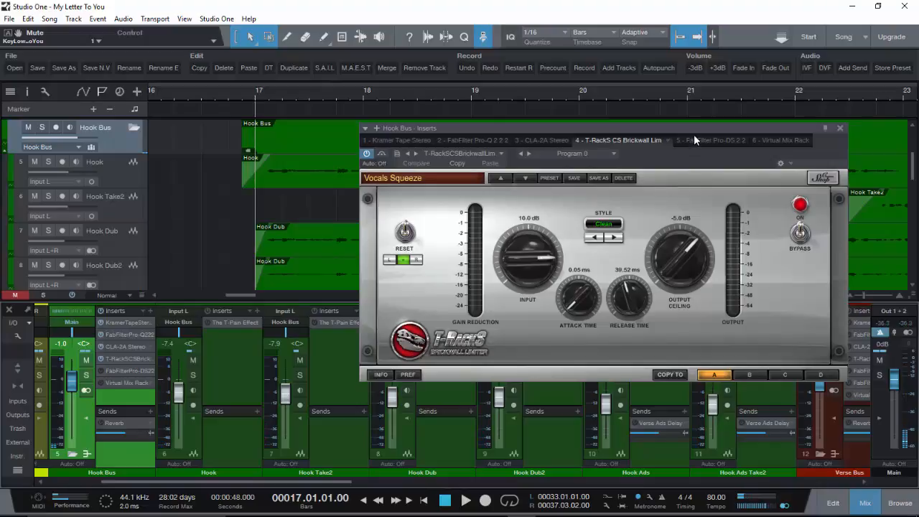
# - Open the FabFilter Pro-DS on the Hook Bus and look through the IK Multimedia Production effects in the browser
pyautogui.moveTo(694, 128); pyautogui.dragTo(554, 109)
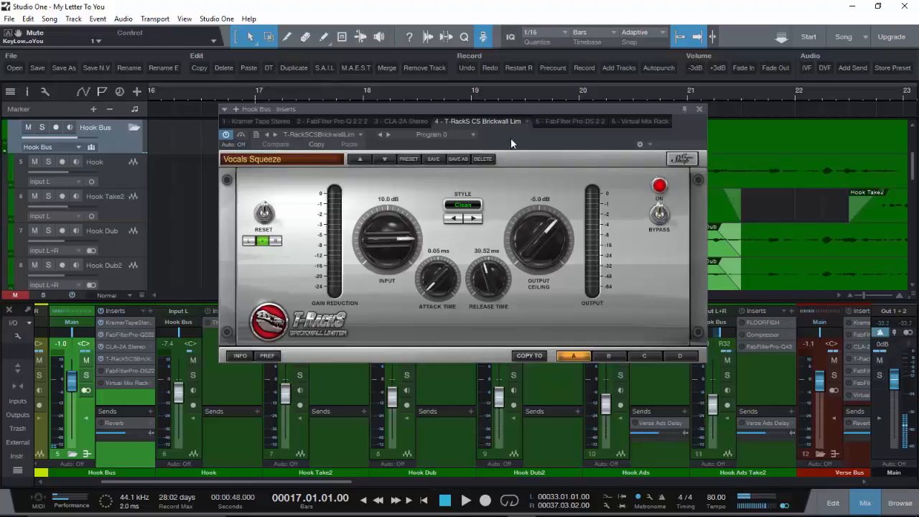
pyautogui.click(554, 122)
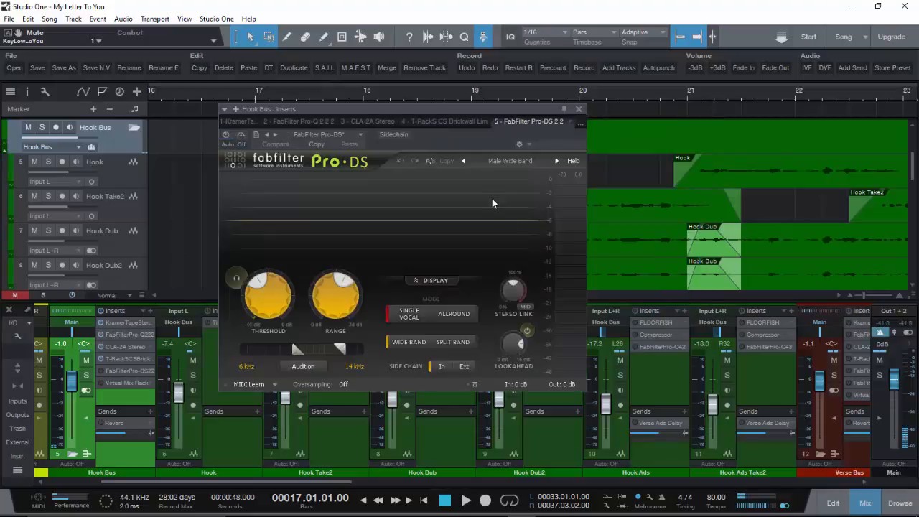
pyautogui.click(886, 504)
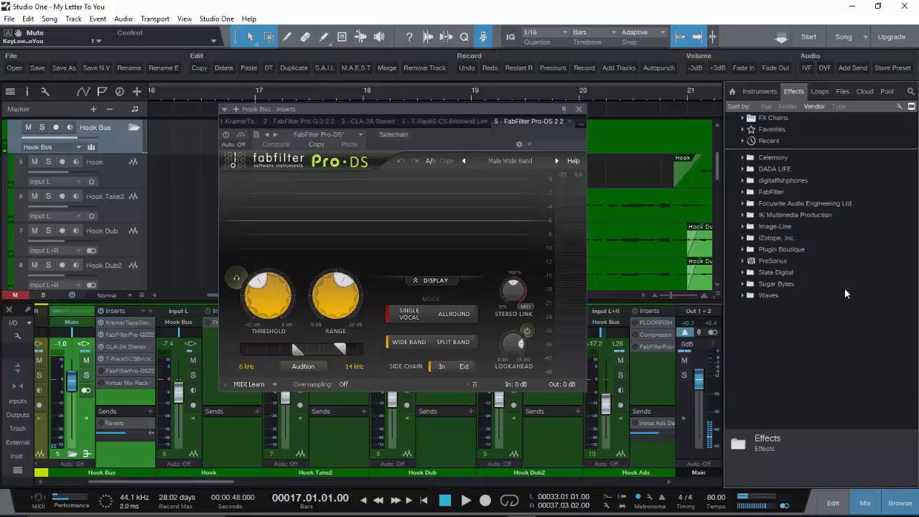
pyautogui.doubleClick(791, 216)
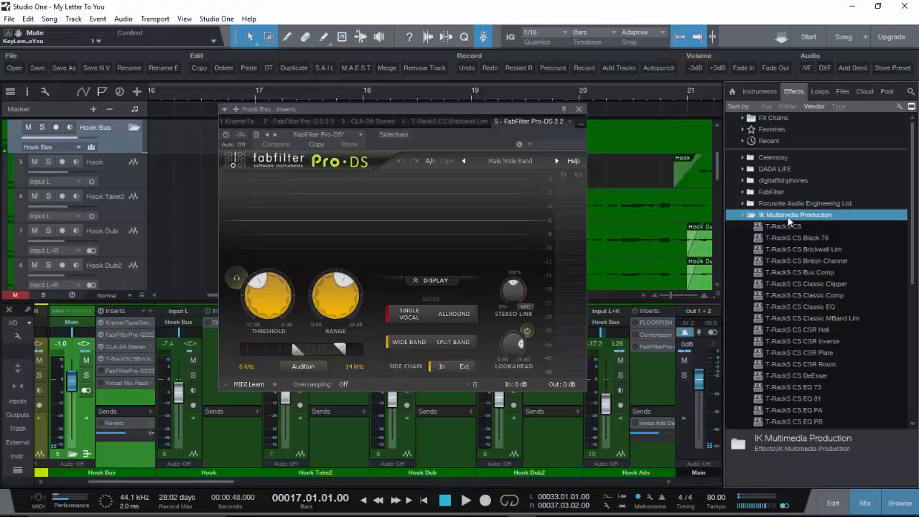
pyautogui.click(899, 503)
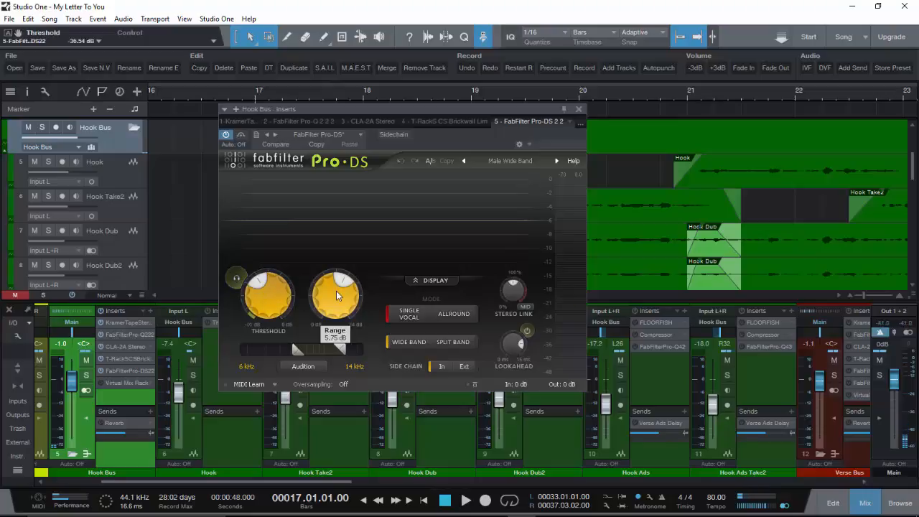
# - Play the hook from bar 17 and briefly audition the Pro-DS triggering signal to hear what the de-esser catches
pyautogui.press('space')
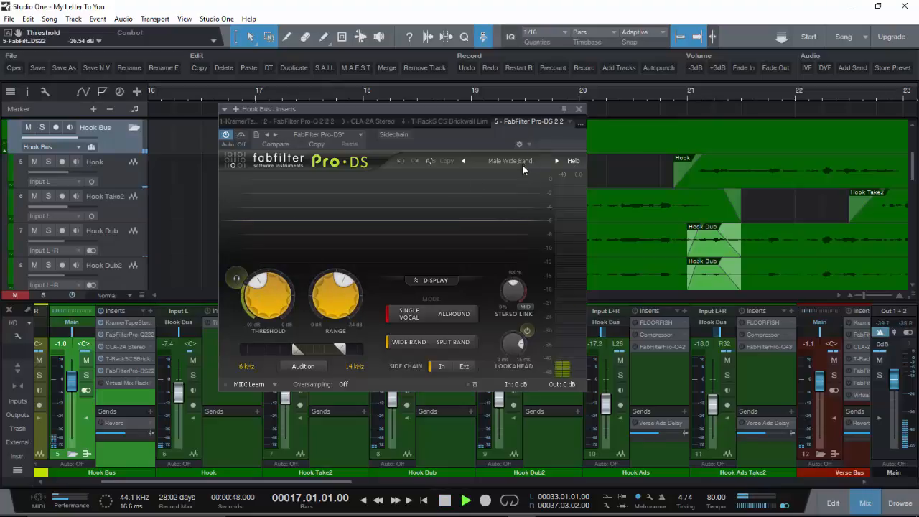
pyautogui.click(237, 277)
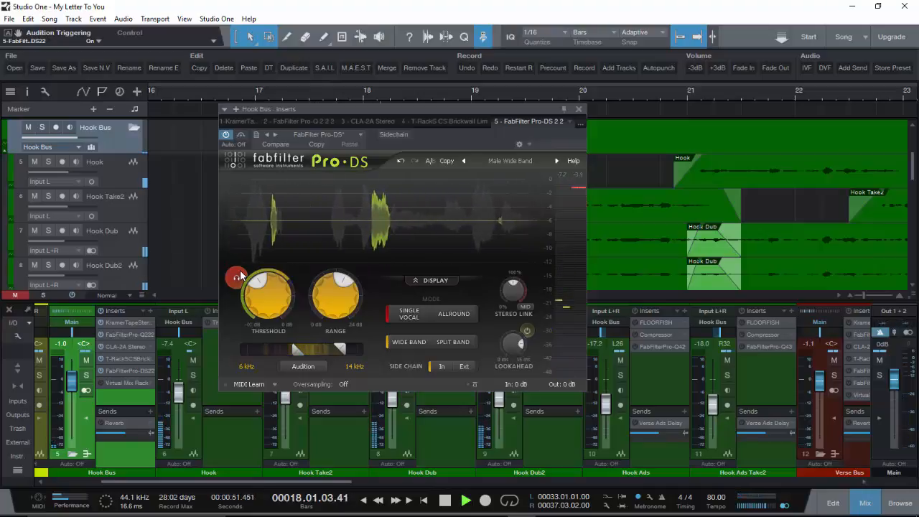
pyautogui.click(237, 277)
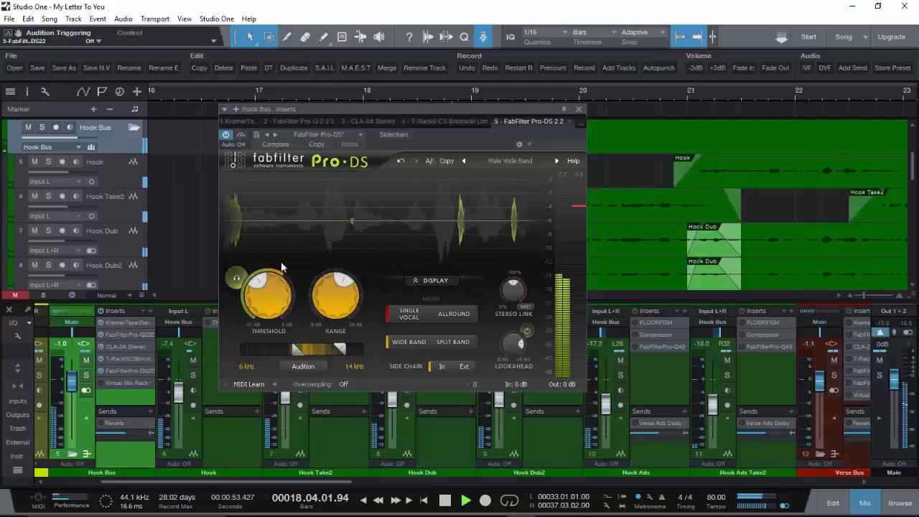
pyautogui.press('space')
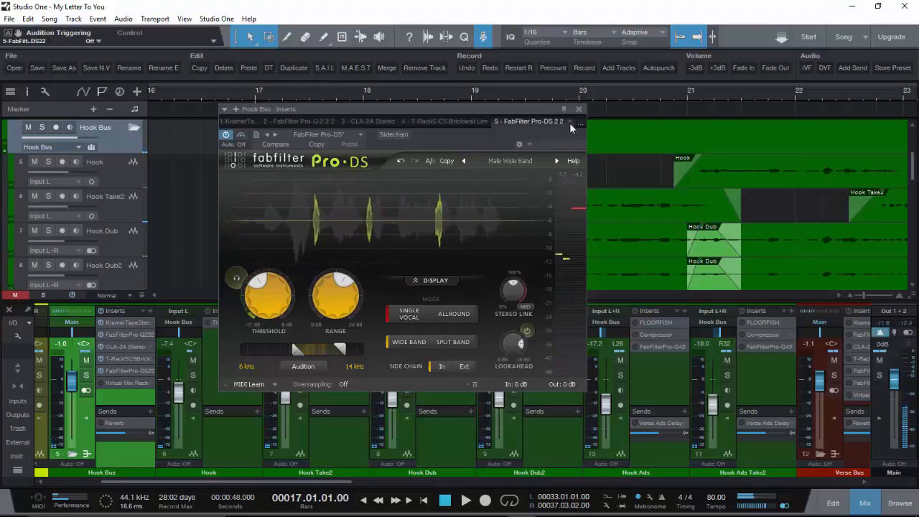
# - Open the Virtual Mix Rack on the Hook Bus, place the FG-S EQ ahead of the Revival module, and close the inserts window
pyautogui.click(570, 122)
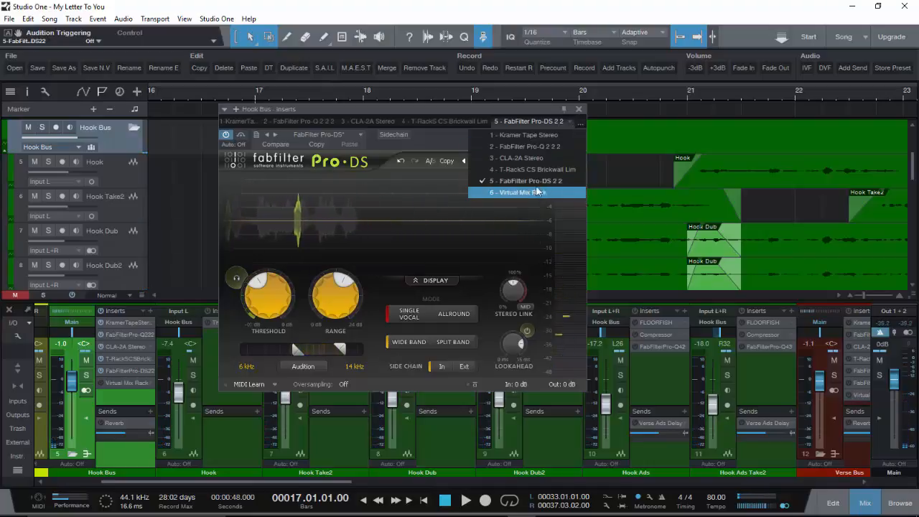
pyautogui.click(537, 191)
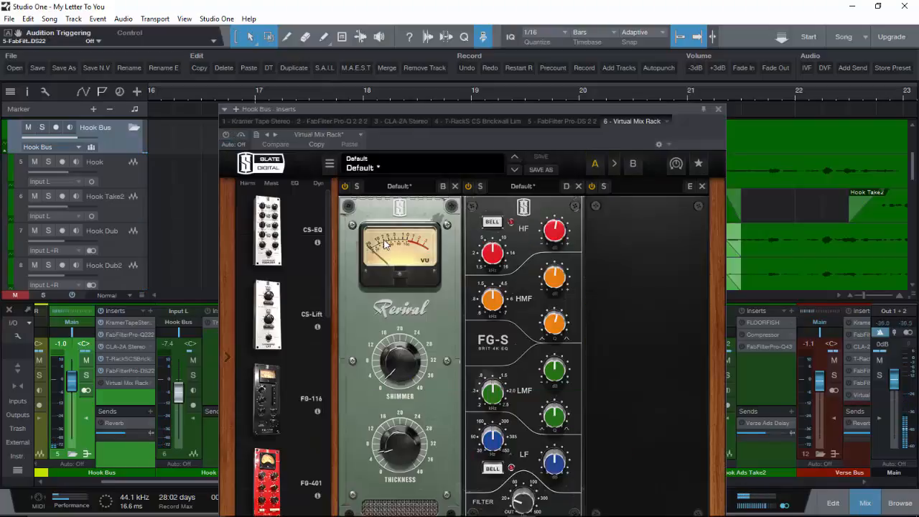
pyautogui.moveTo(532, 228); pyautogui.dragTo(430, 233)
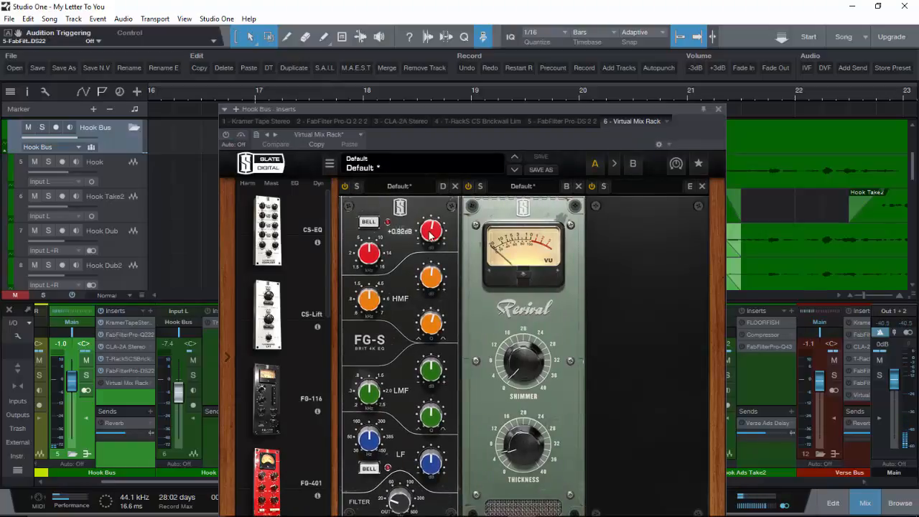
pyautogui.moveTo(432, 290)
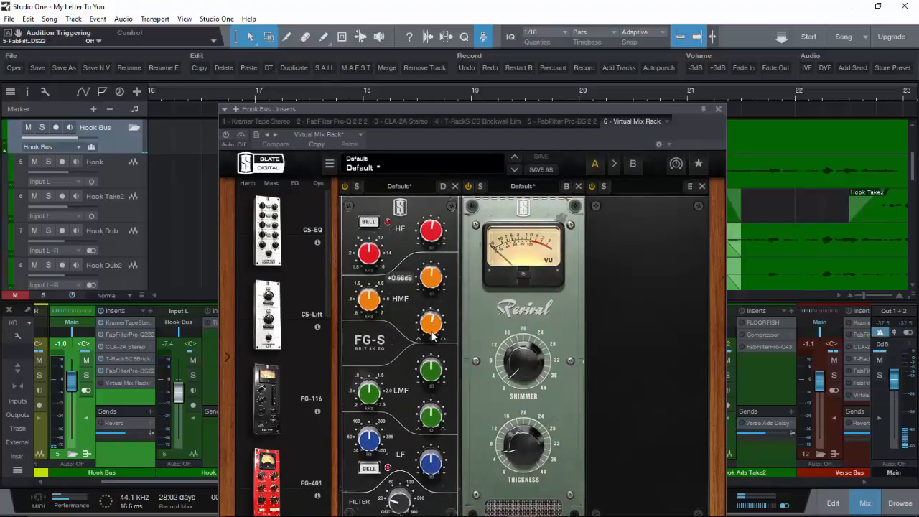
pyautogui.moveTo(432, 335)
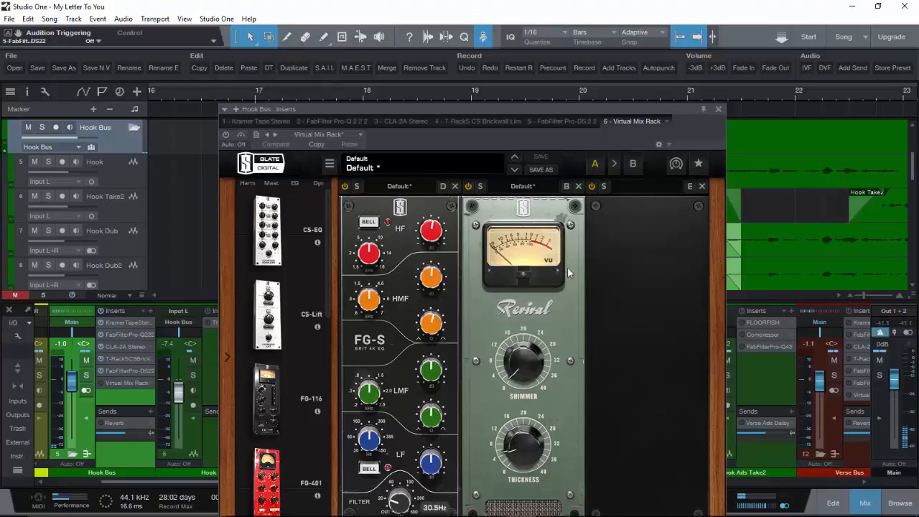
pyautogui.click(718, 111)
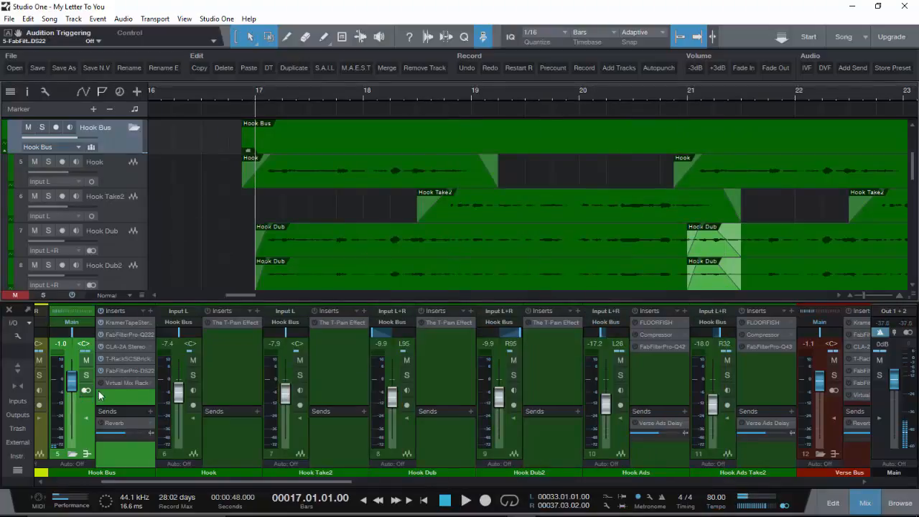
# - Activate the Virtual Mix Rack insert and the Reverb send on the Hook Bus while auditioning the hook from bar 17
pyautogui.press('space')
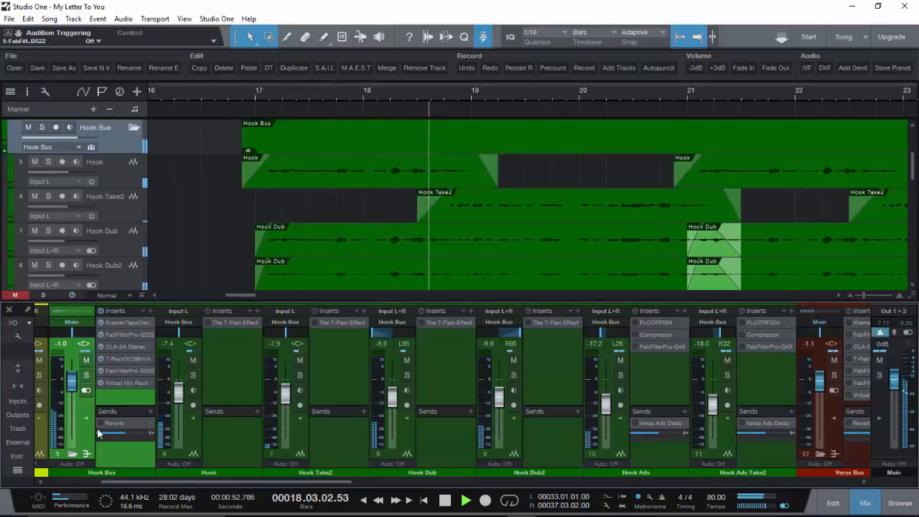
pyautogui.press('space')
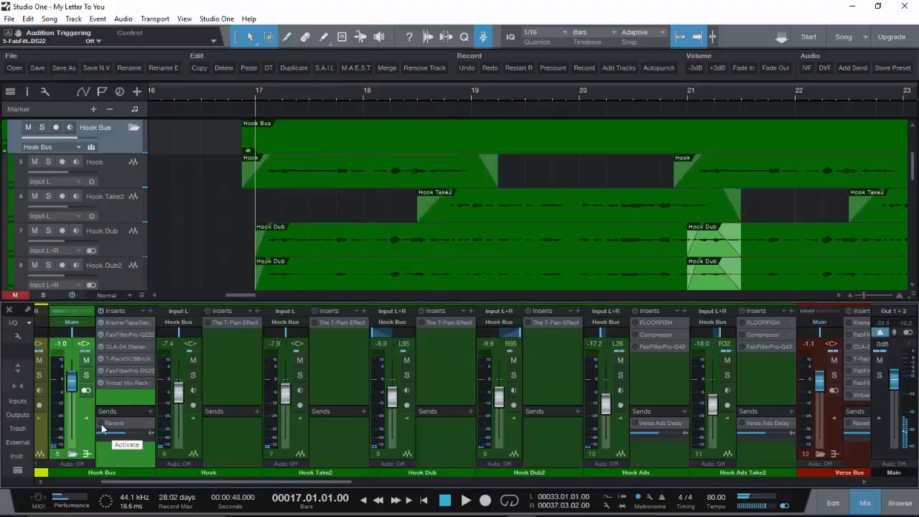
pyautogui.press('space')
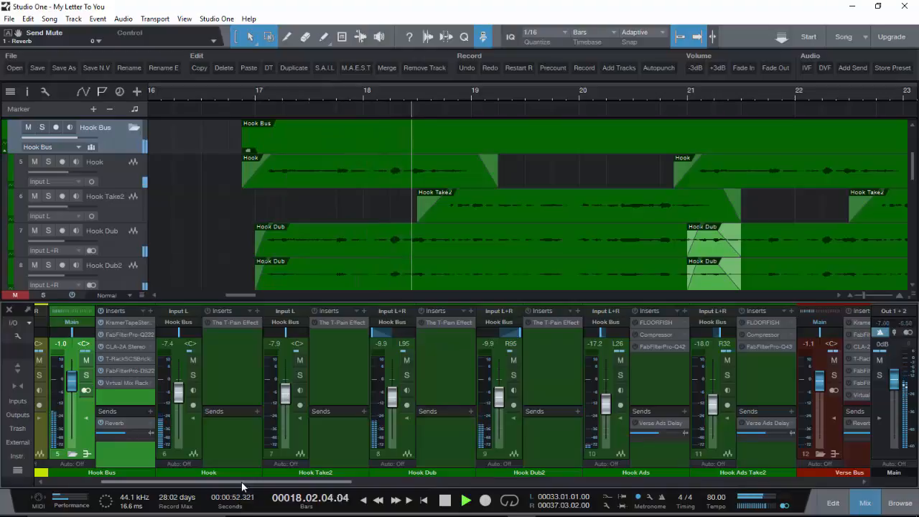
pyautogui.press('space')
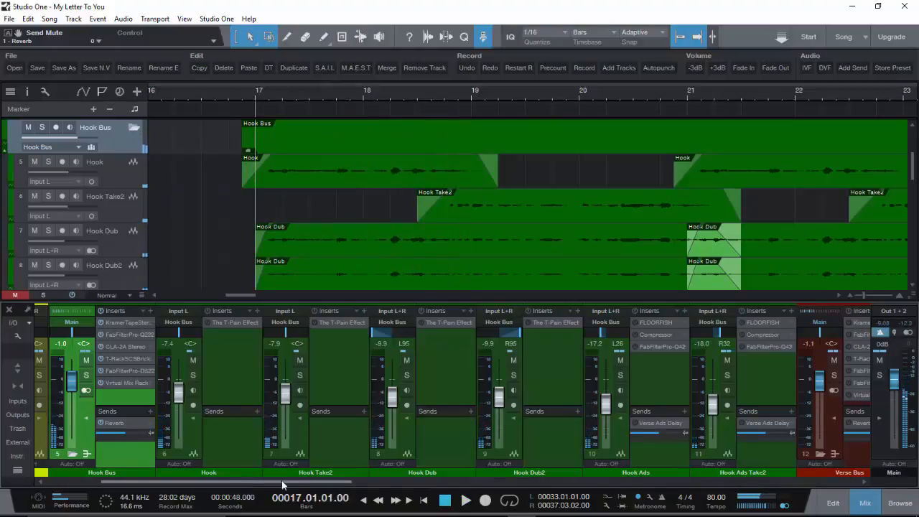
# - Open the Mixverb insert on the Reverb channel to show its settings
pyautogui.moveTo(281, 480); pyautogui.dragTo(790, 480)
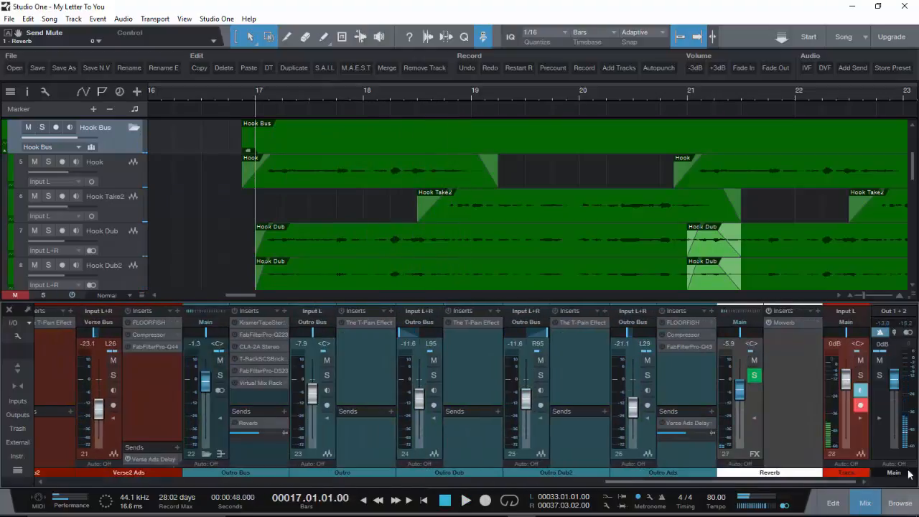
pyautogui.click(790, 322)
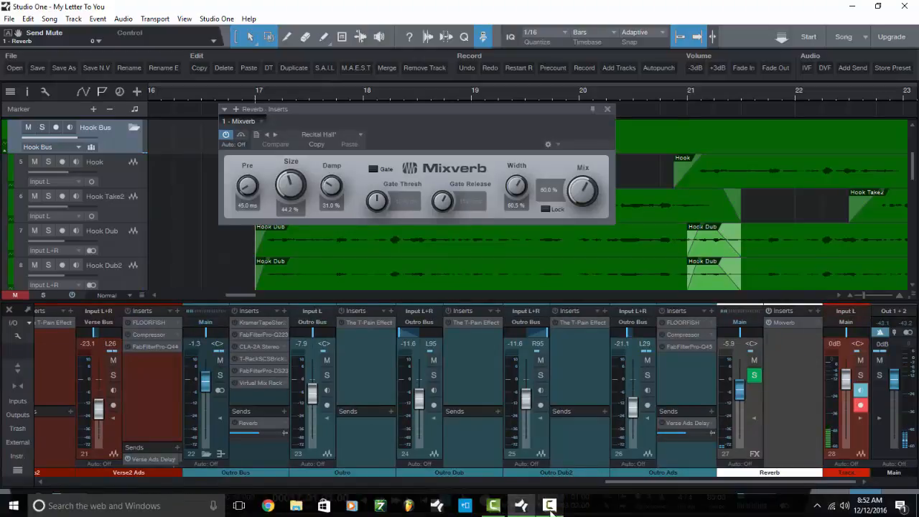
pyautogui.click(549, 505)
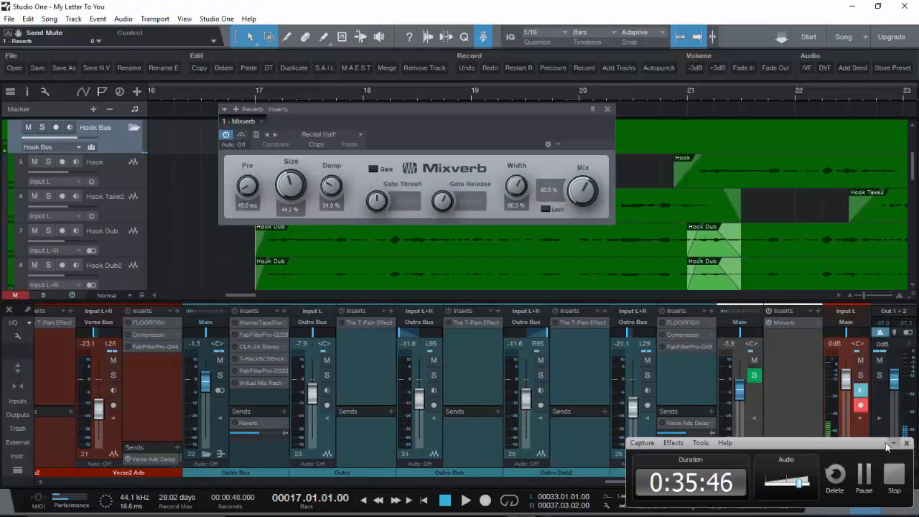
pyautogui.click(903, 444)
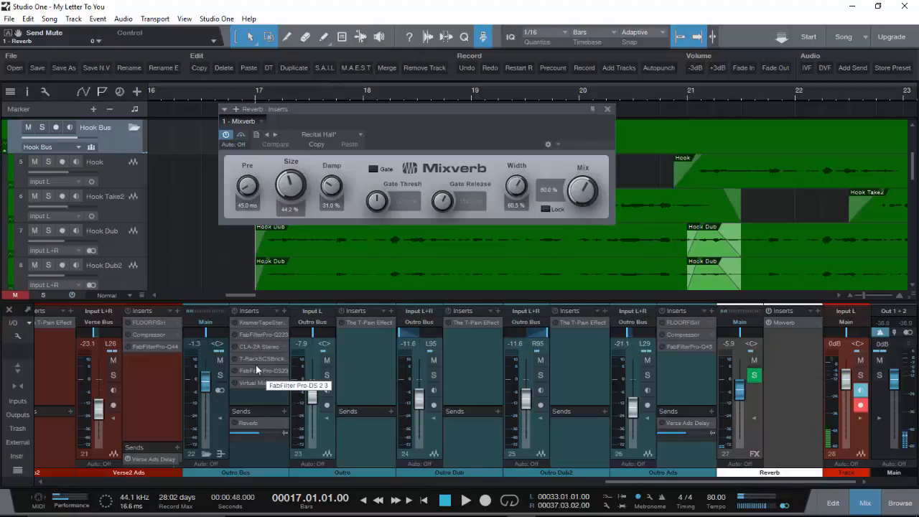
# - Examine the list of Mixverb presets and close it without choosing another preset
pyautogui.moveTo(642, 486); pyautogui.dragTo(470, 491)
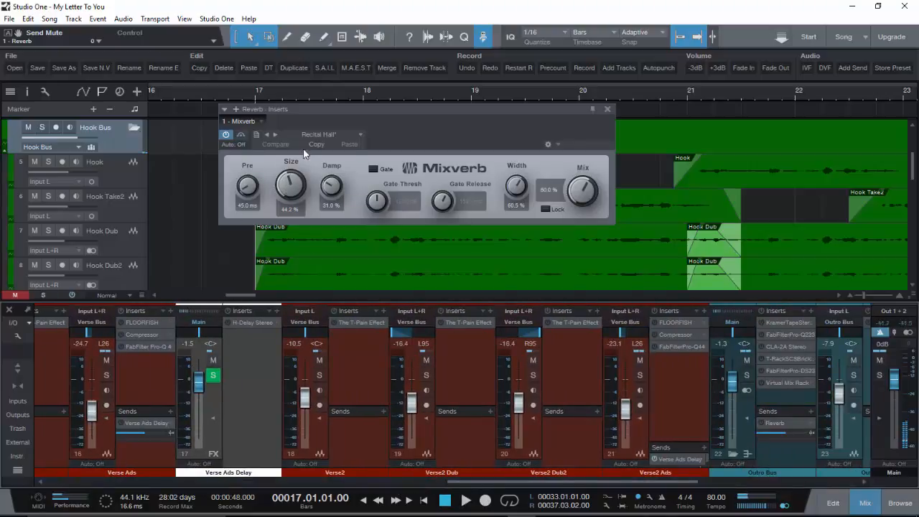
pyautogui.click(312, 135)
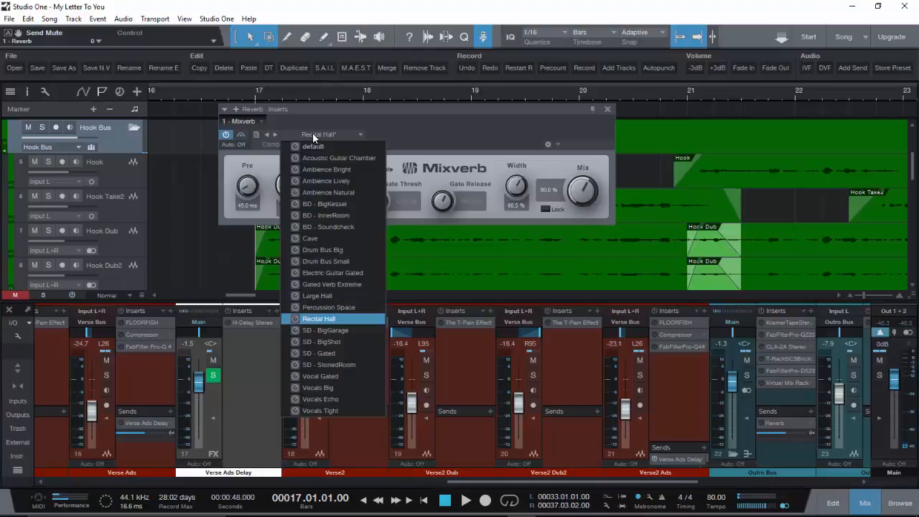
pyautogui.click(409, 125)
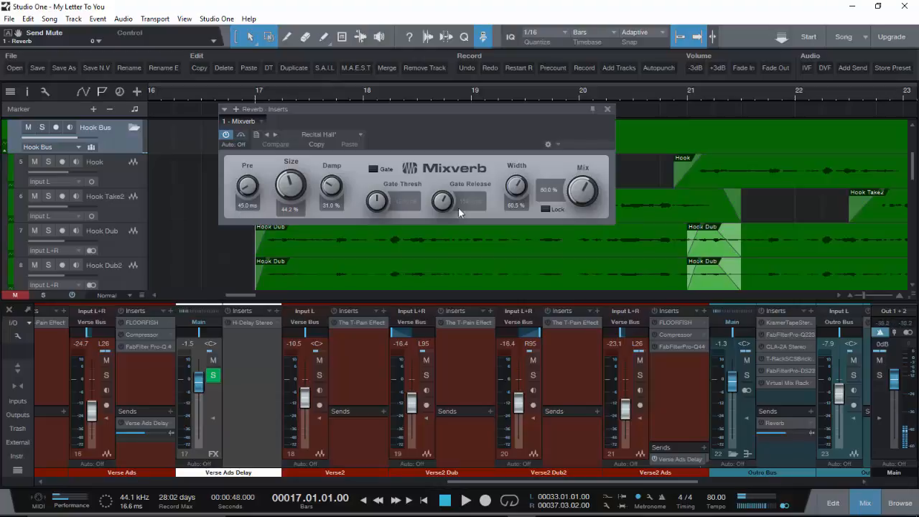
# - Close the Mixverb window and audition the hook from bar 17, toggling the Hook Bus Reverb send off and on for comparison
pyautogui.click(608, 110)
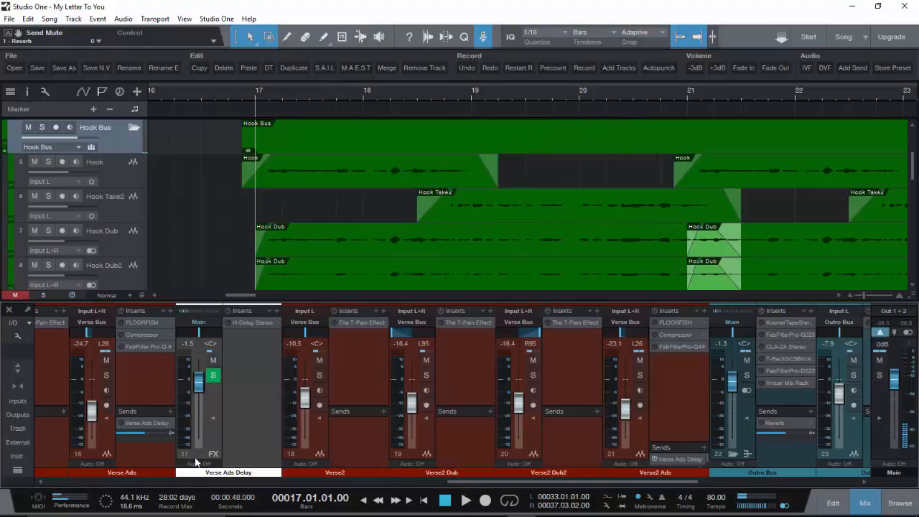
pyautogui.moveTo(482, 481); pyautogui.dragTo(118, 498)
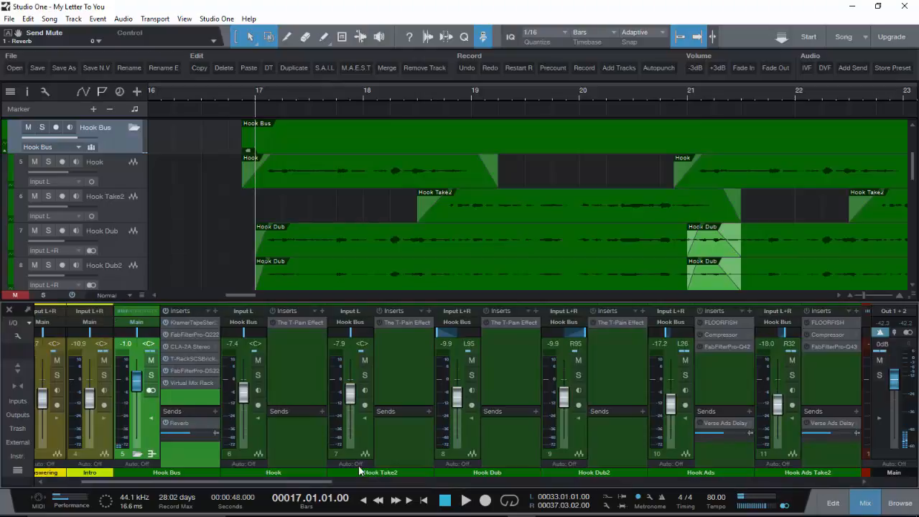
pyautogui.press('space')
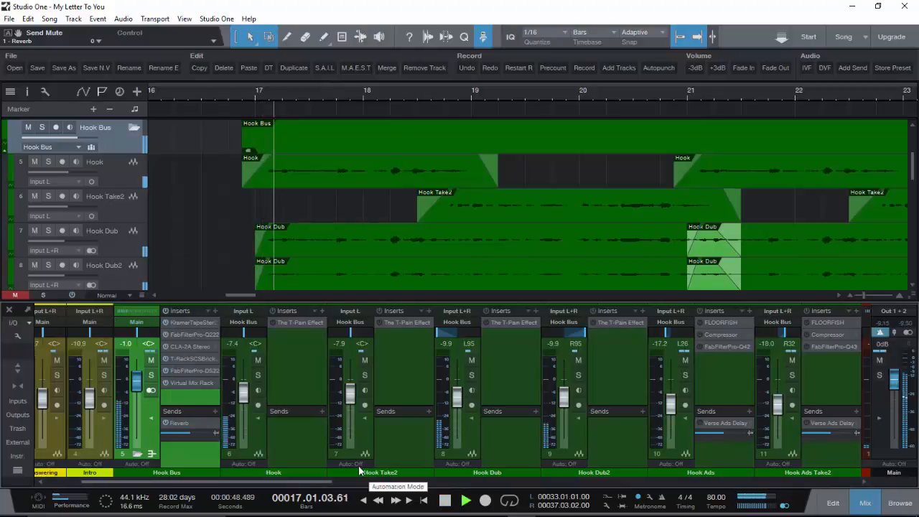
pyautogui.click(168, 424)
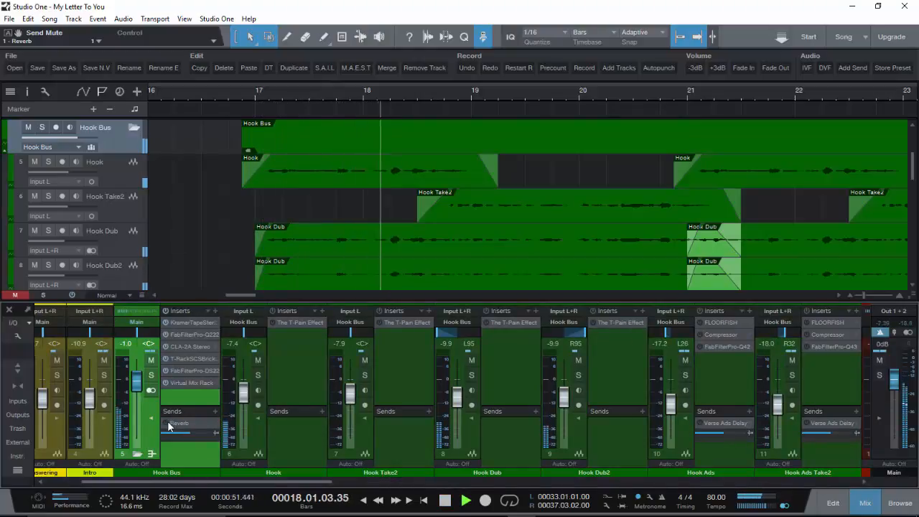
pyautogui.click(168, 425)
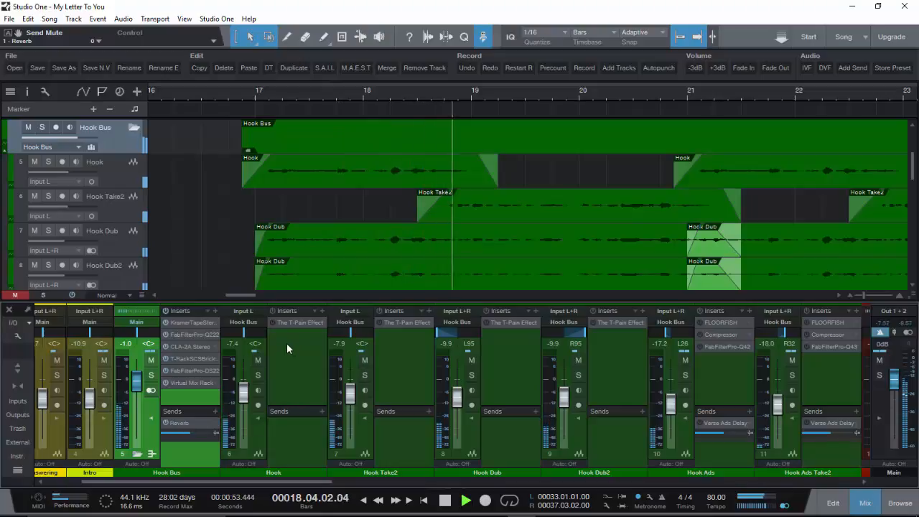
pyautogui.moveTo(305, 481); pyautogui.dragTo(345, 486)
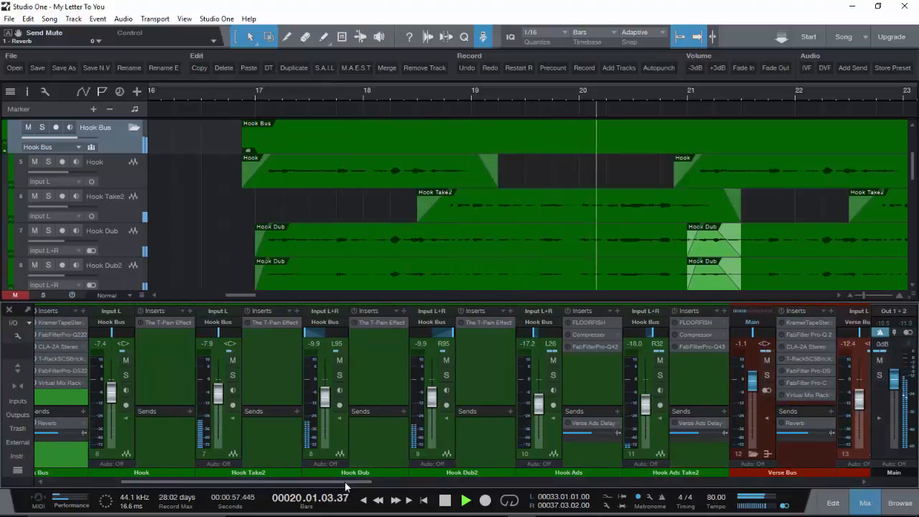
pyautogui.press('space')
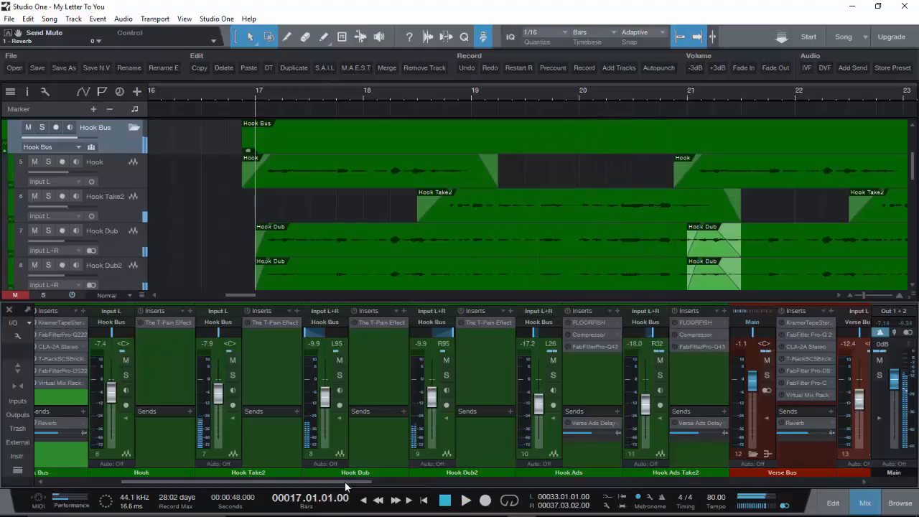
# - Activate the inserts on Hook Ads and Hook Ads Take2, and show the FLOORFISH gate on Hook Ads before closing it
pyautogui.moveTo(345, 486); pyautogui.dragTo(498, 492)
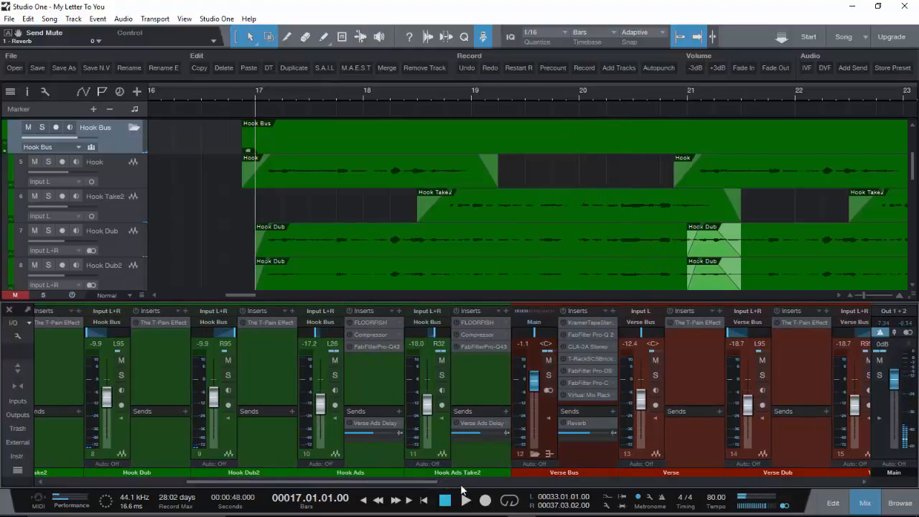
pyautogui.click(377, 325)
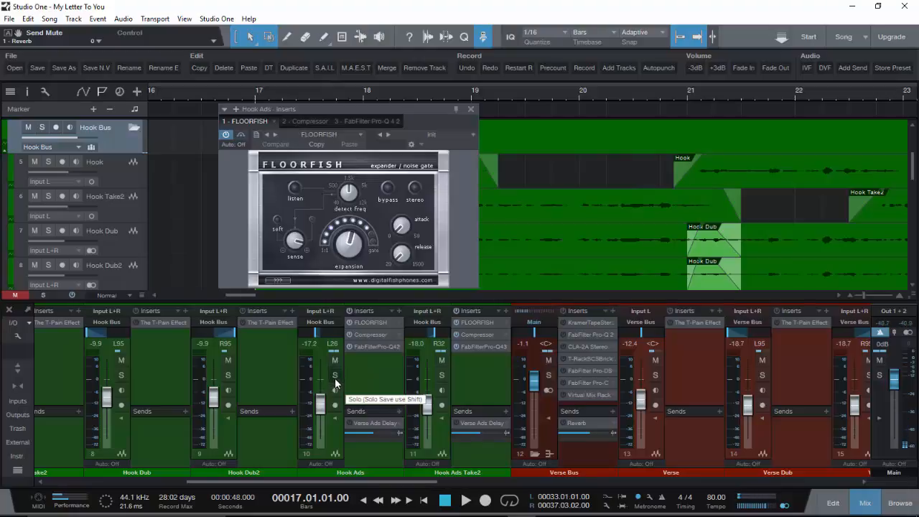
pyautogui.scroll(-3, 551, 243)
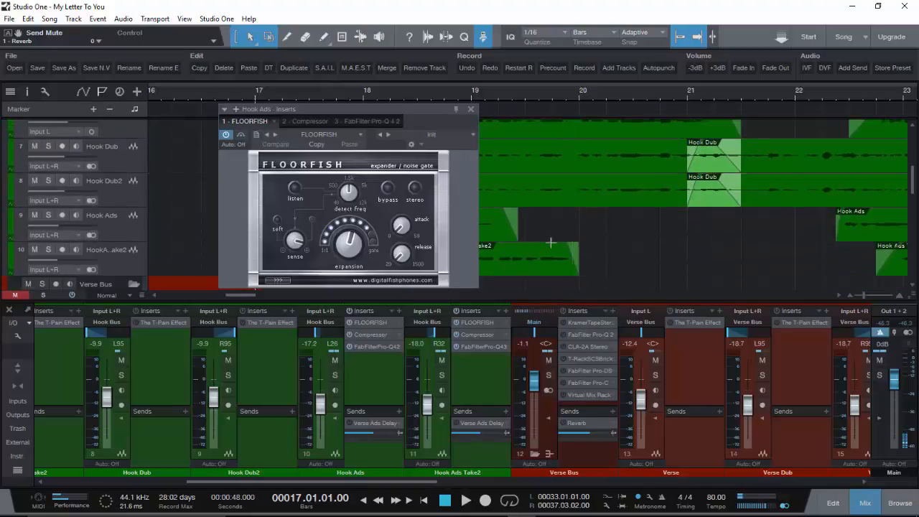
pyautogui.moveTo(385, 112); pyautogui.dragTo(704, 135)
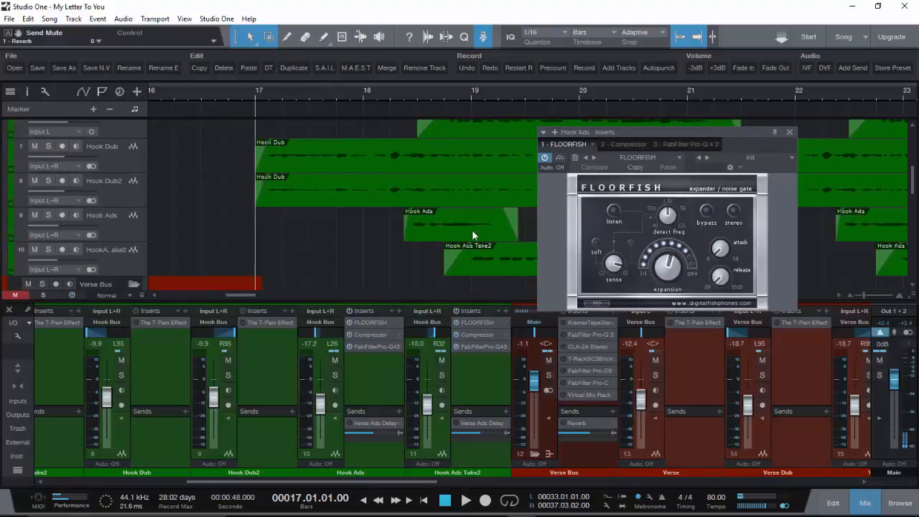
pyautogui.click(790, 132)
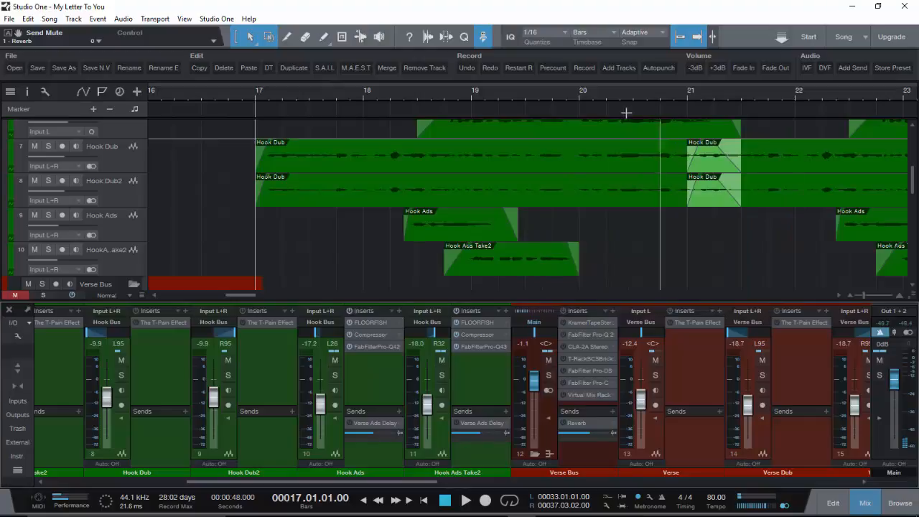
# - Activate the Verse Ads Delay send on Hook Ads and show the Verse Ads Delay channel holding the H-Delay insert
pyautogui.scroll(-3, 630, 97)
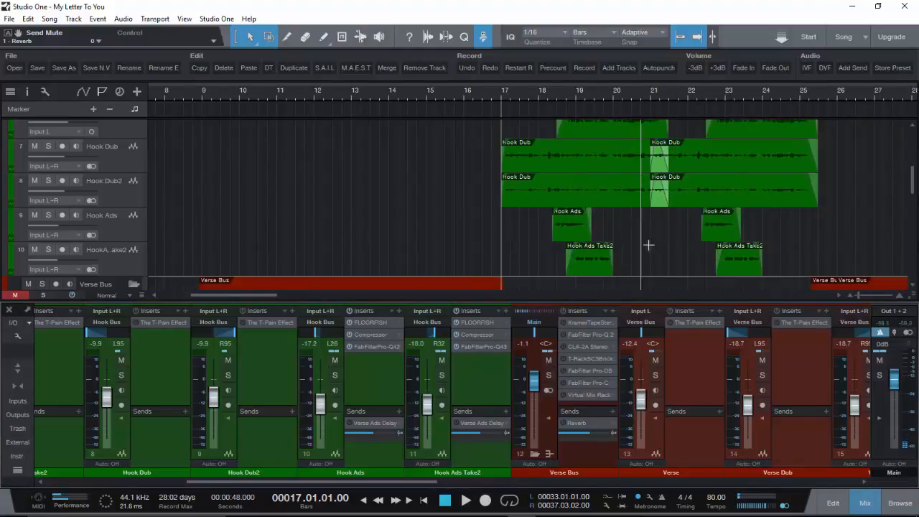
pyautogui.scroll(2, 613, 240)
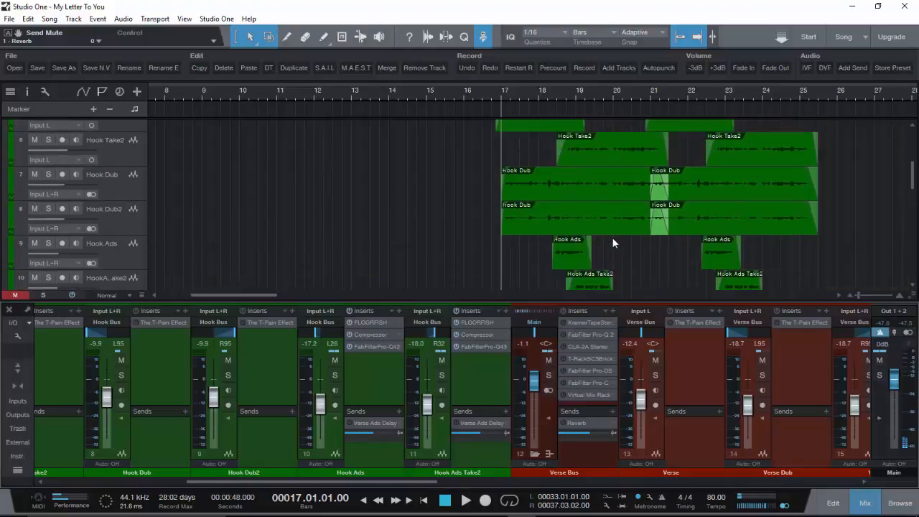
pyautogui.scroll(-2, 651, 244)
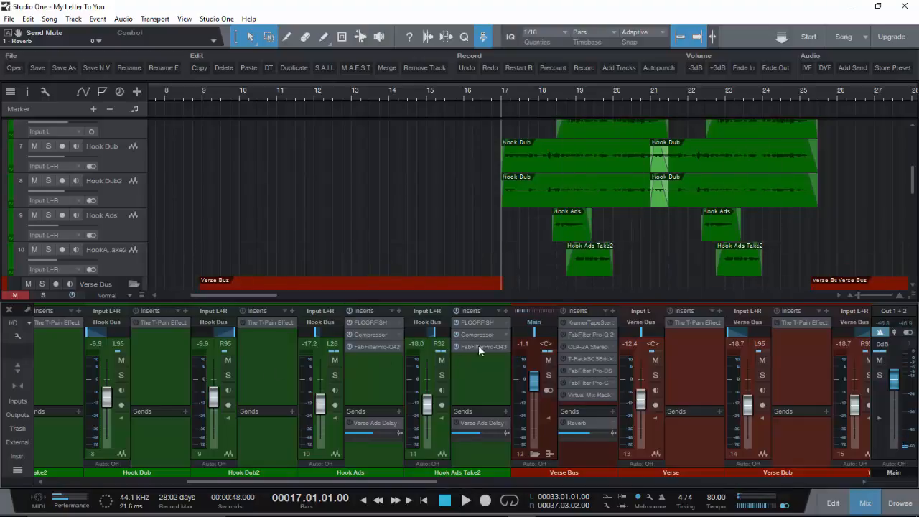
pyautogui.click(348, 423)
pyautogui.moveTo(359, 482); pyautogui.dragTo(574, 489)
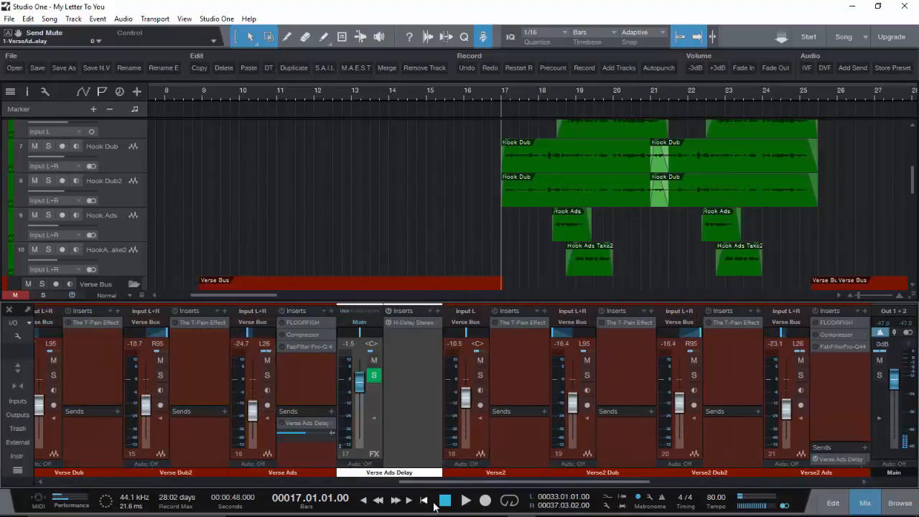
pyautogui.moveTo(440, 486); pyautogui.dragTo(230, 506)
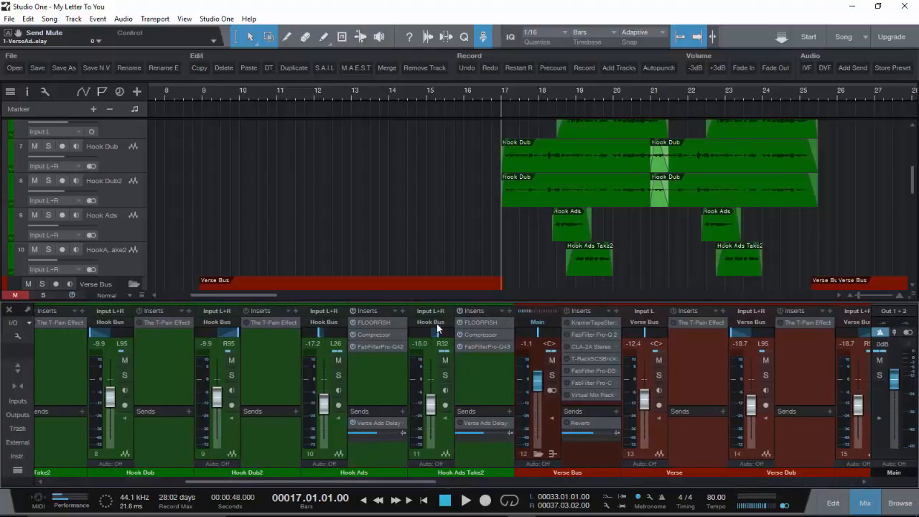
# - Audition the hook from bar 17 with the Verse Ads Delay send on Hook Ads Take2 also activated
pyautogui.press('space')
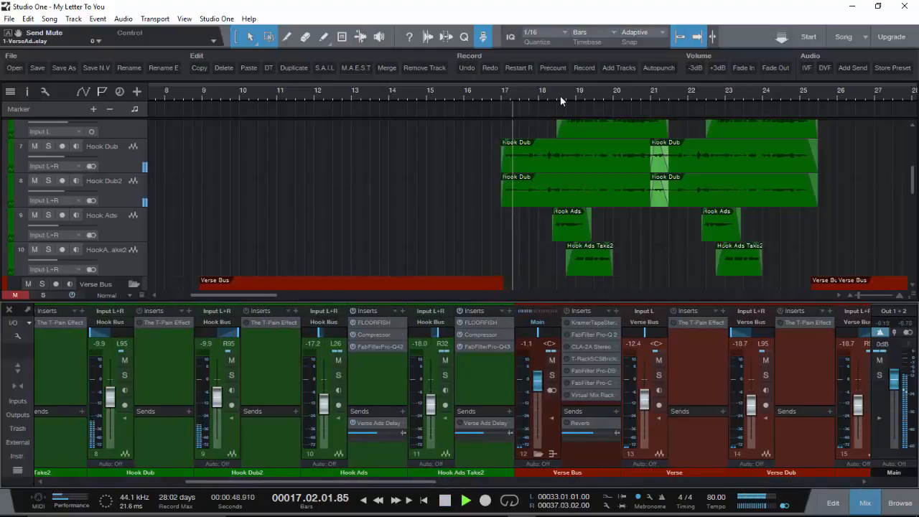
pyautogui.press('space')
pyautogui.press('space')
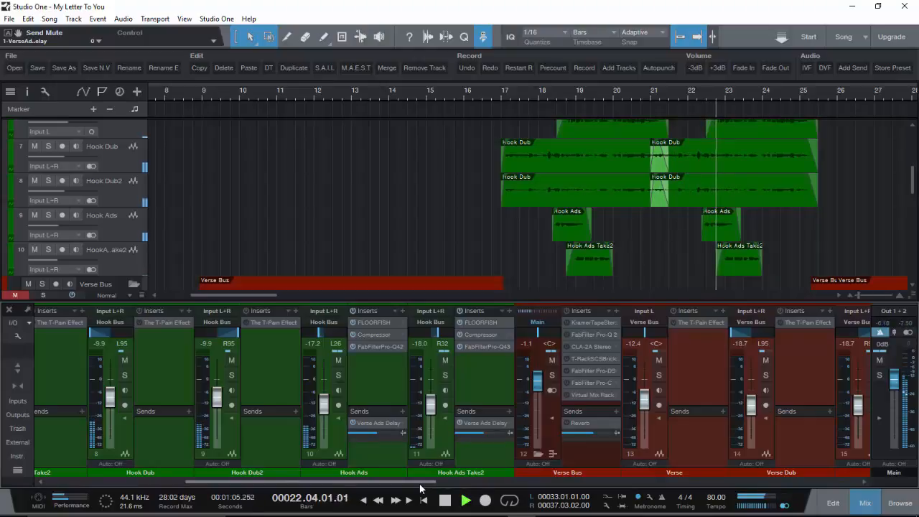
# - Examine the FabFilter Pro-Q curve and preset list on Hook Ads Take2, stop playback, and close the window keeping the Phone preset
pyautogui.click(482, 348)
pyautogui.moveTo(770, 139); pyautogui.dragTo(434, 151)
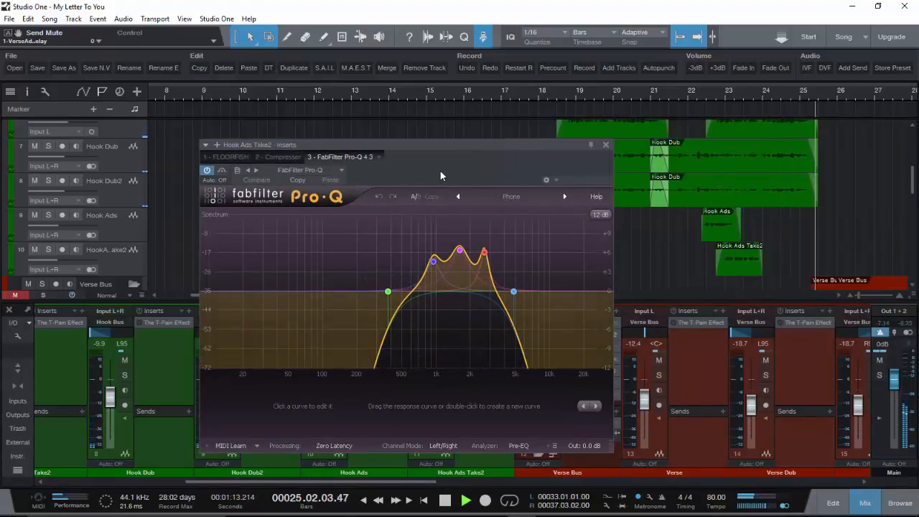
pyautogui.press('space')
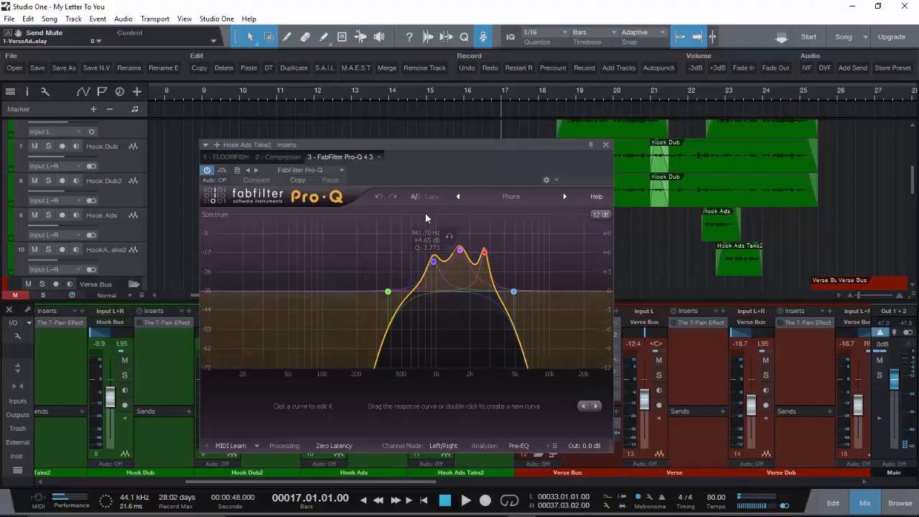
pyautogui.click(505, 197)
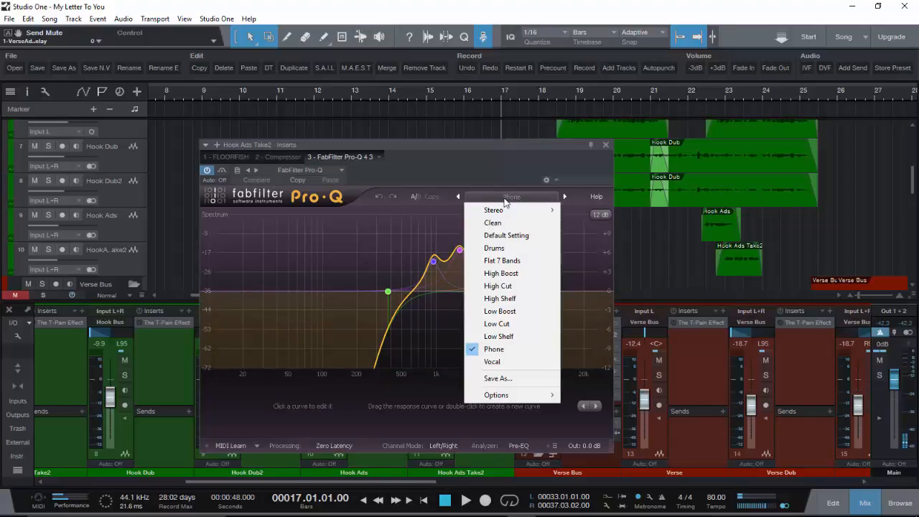
pyautogui.click(491, 158)
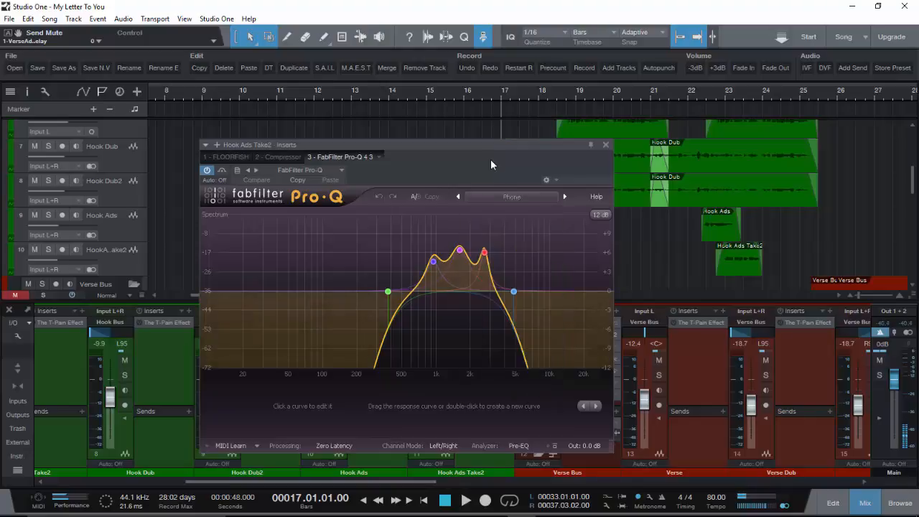
pyautogui.click(605, 145)
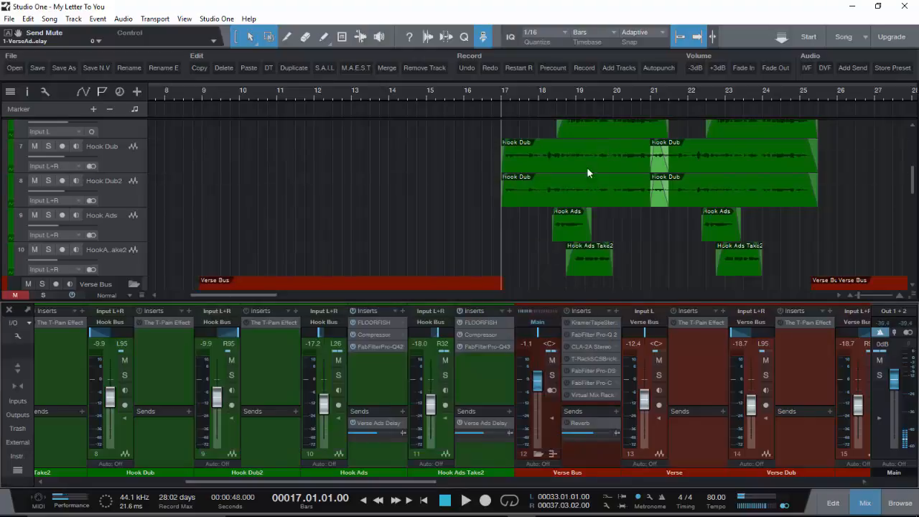
# - Place the playhead at bar 19, solo Hook Ads Take2 and audition it on its own
pyautogui.click(574, 94)
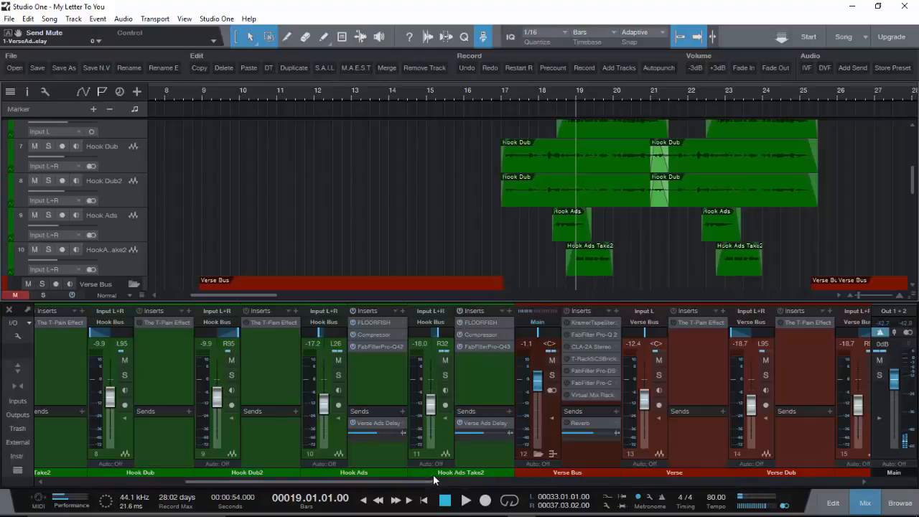
pyautogui.moveTo(432, 479); pyautogui.dragTo(471, 480)
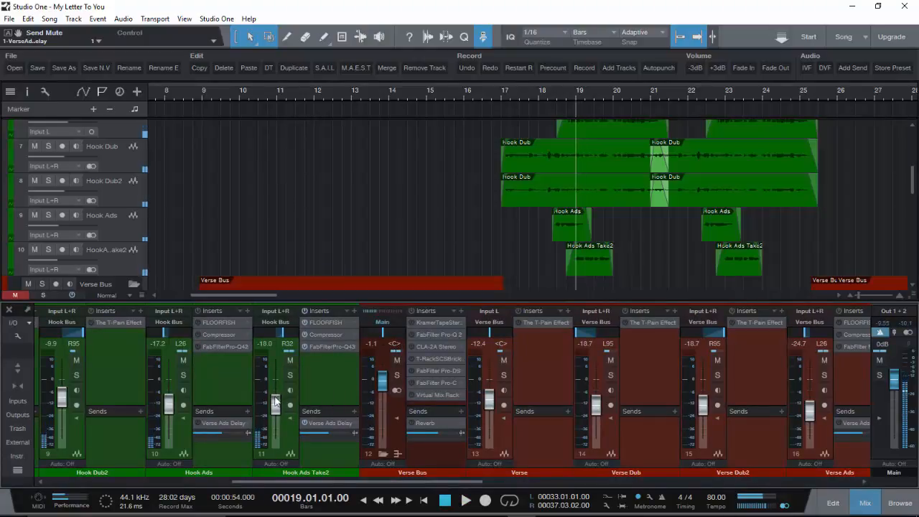
pyautogui.click(291, 374)
pyautogui.click(293, 372)
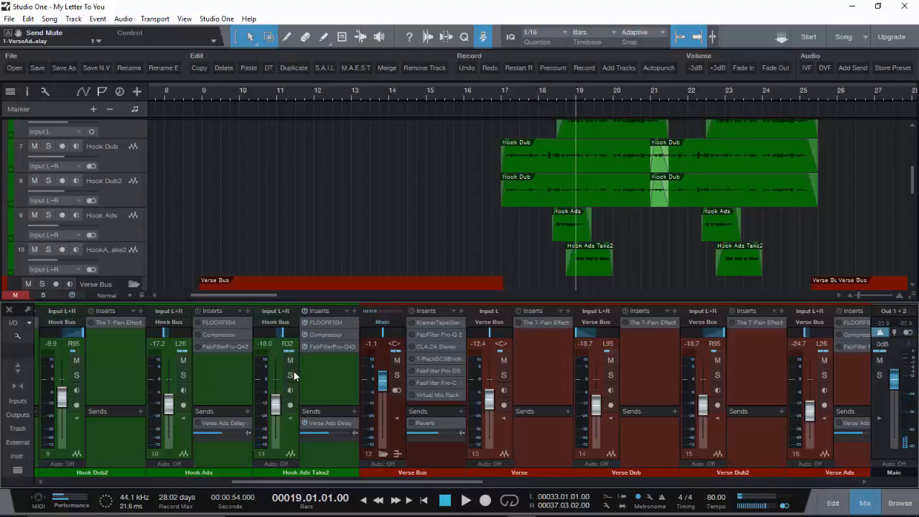
pyautogui.moveTo(347, 482); pyautogui.dragTo(244, 514)
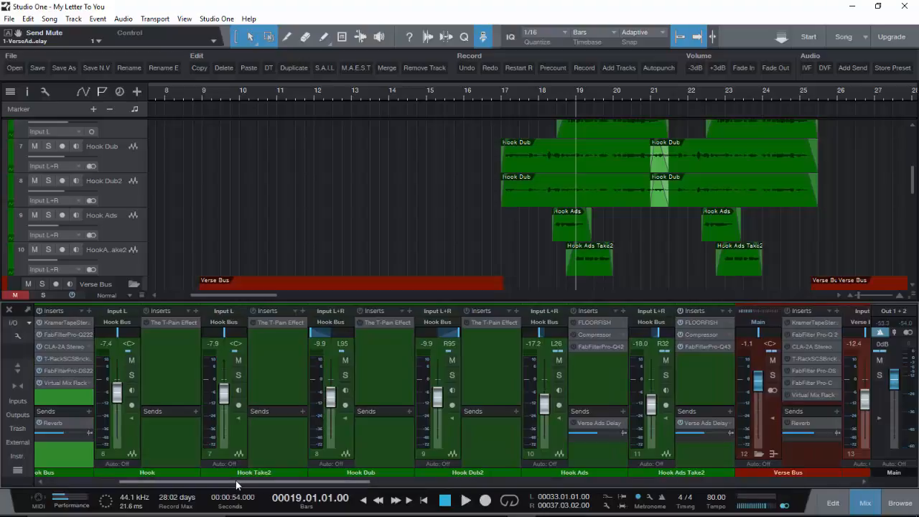
pyautogui.moveTo(235, 480); pyautogui.dragTo(323, 487)
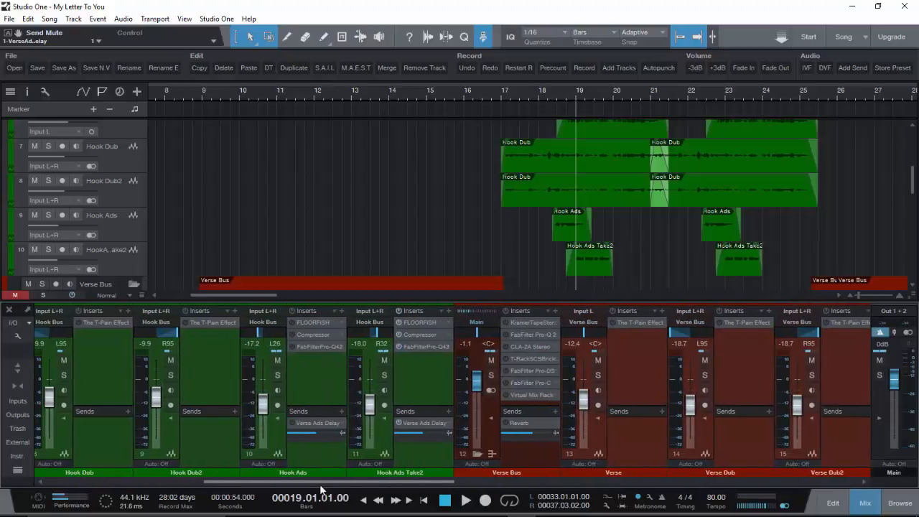
pyautogui.click(385, 375)
pyautogui.press('space')
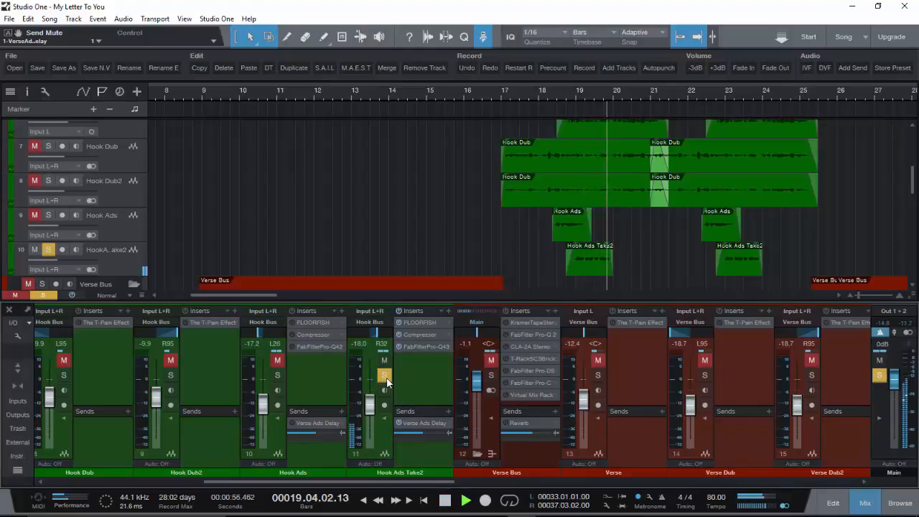
pyautogui.press('space')
pyautogui.press('space')
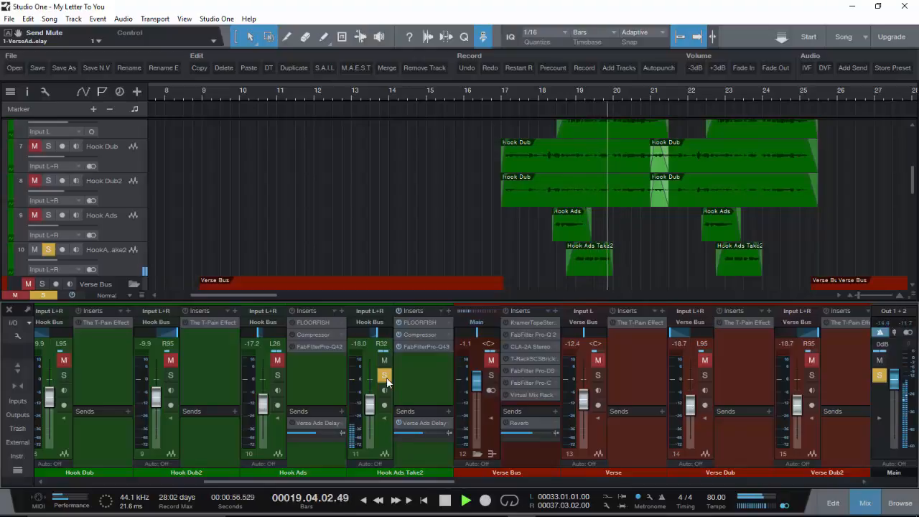
pyautogui.press('space')
# - Audition Hook Ads soloed together with Hook Ads Take2 from bar 18 beat 2, activate its inserts and delay send, and unsolo it
pyautogui.click(549, 96)
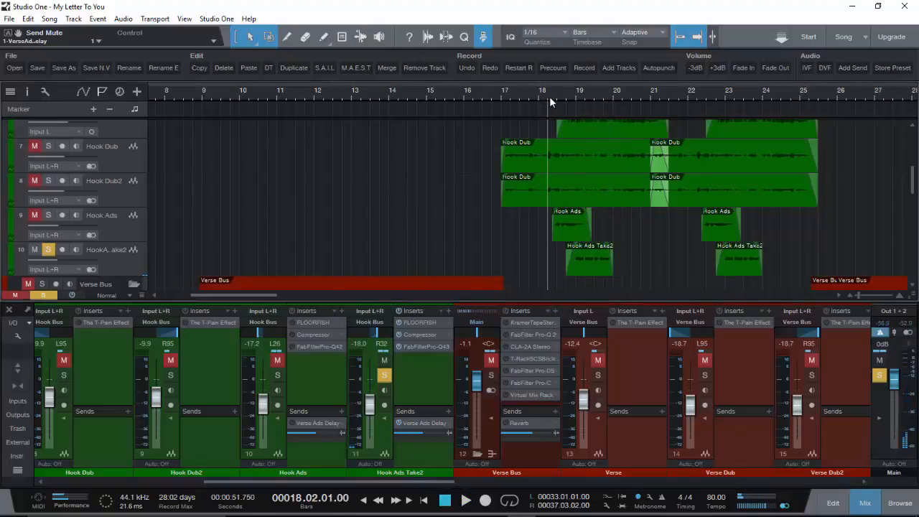
pyautogui.click(277, 375)
pyautogui.press('space')
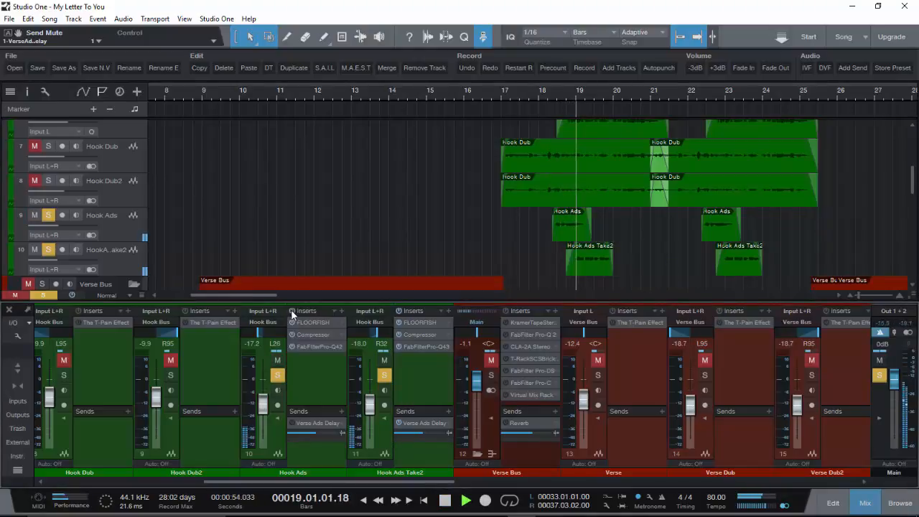
pyautogui.press('space')
pyautogui.press('space')
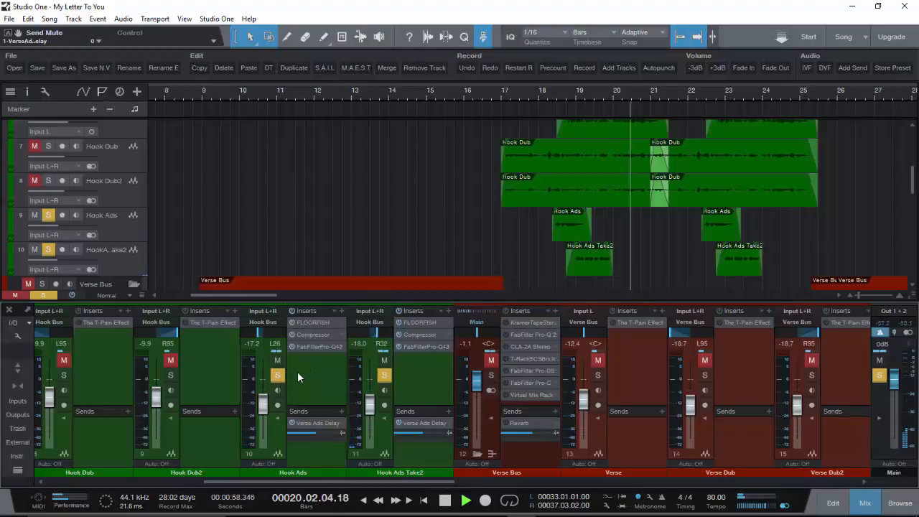
pyautogui.press('space')
pyautogui.click(277, 375)
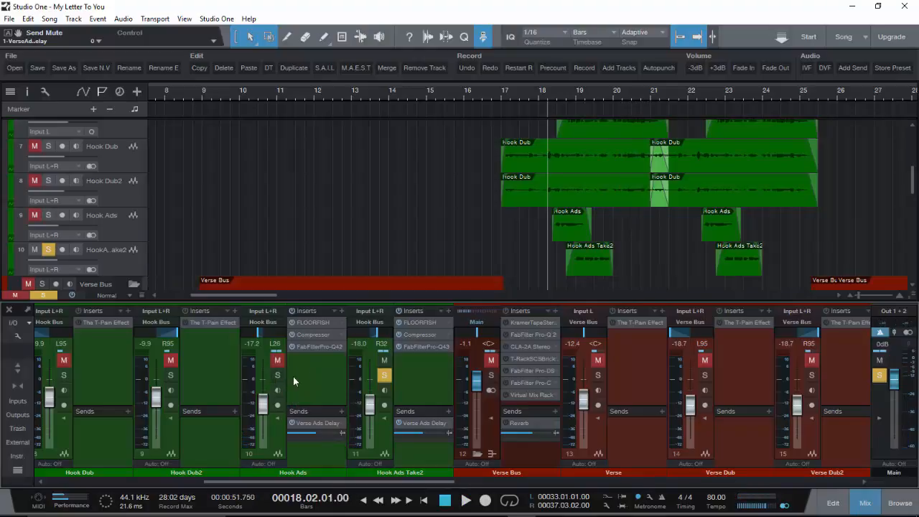
# - Unsolo Hook Ads Take2, examine the H-Delay Stereo settings on the Verse Ads Delay channel, and close the plug-in window
pyautogui.click(384, 374)
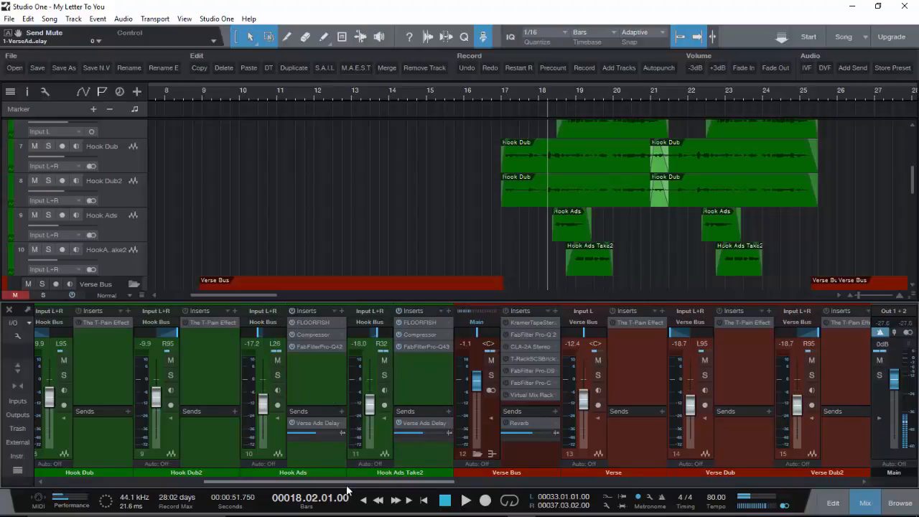
pyautogui.moveTo(348, 485); pyautogui.dragTo(452, 481)
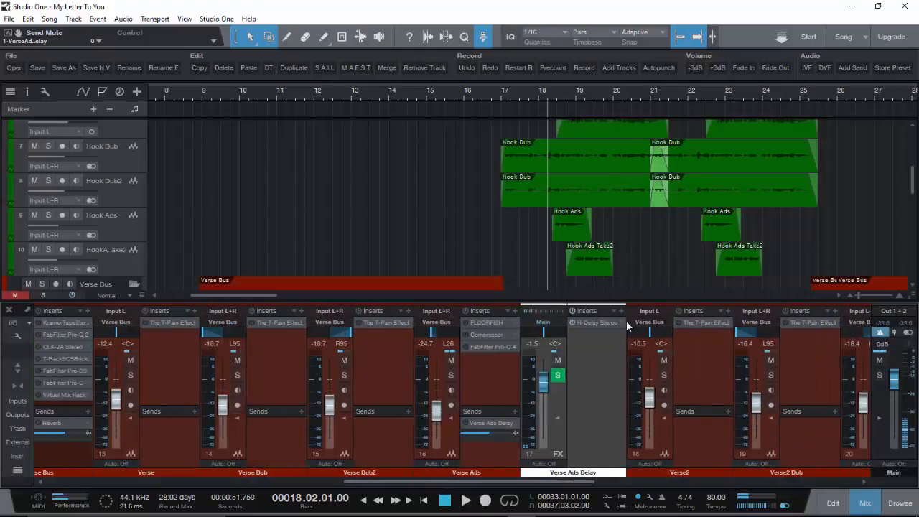
pyautogui.doubleClick(605, 324)
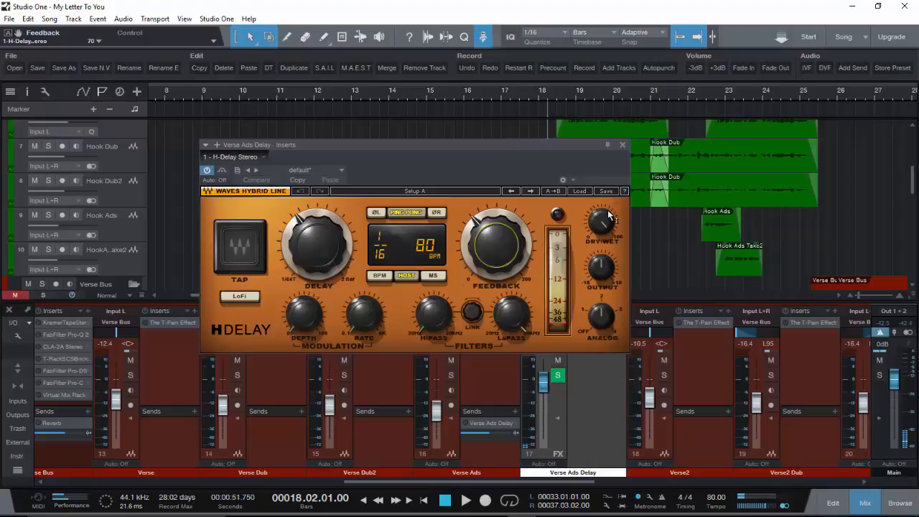
pyautogui.click(622, 145)
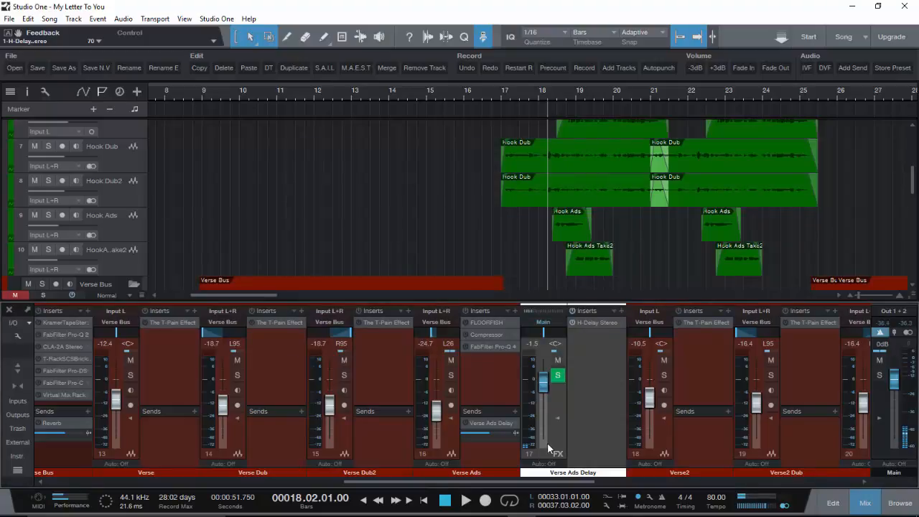
# - Examine the Compressor settings on Hook Ads Take2 and close the plug-in window
pyautogui.moveTo(496, 484); pyautogui.dragTo(373, 486)
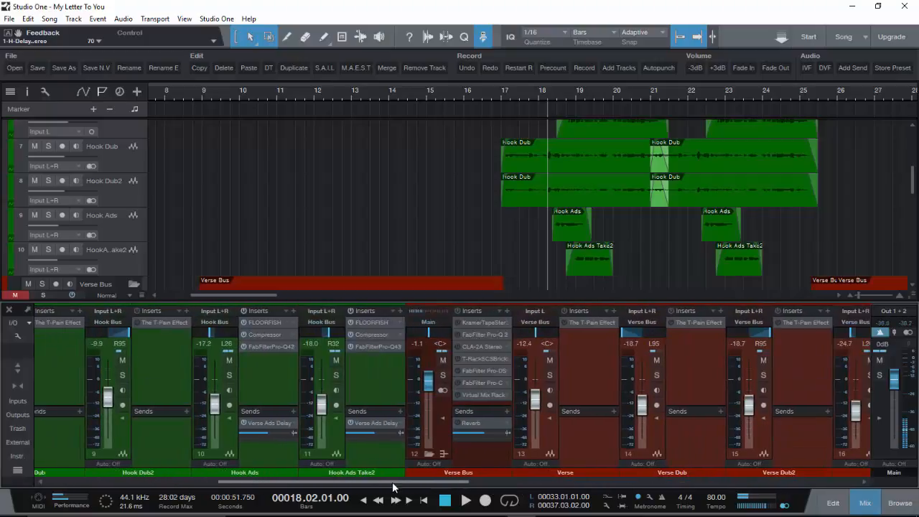
pyautogui.doubleClick(380, 334)
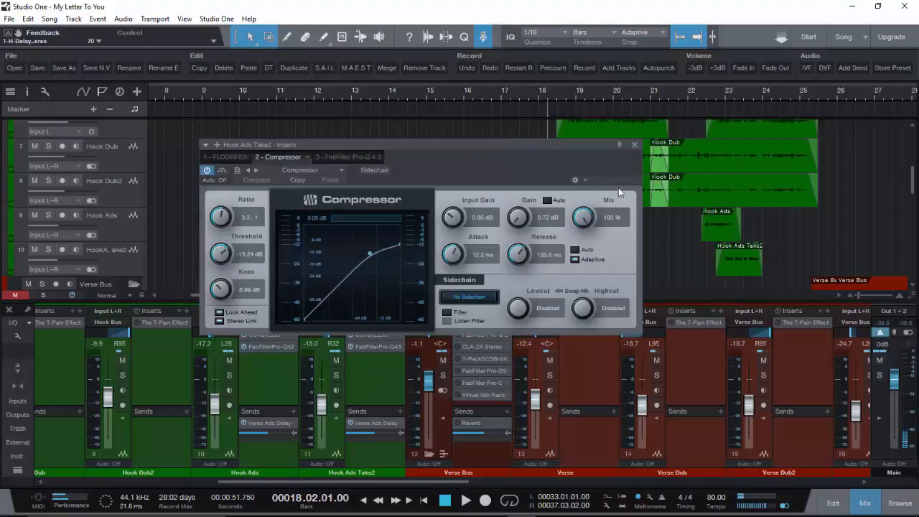
pyautogui.click(635, 146)
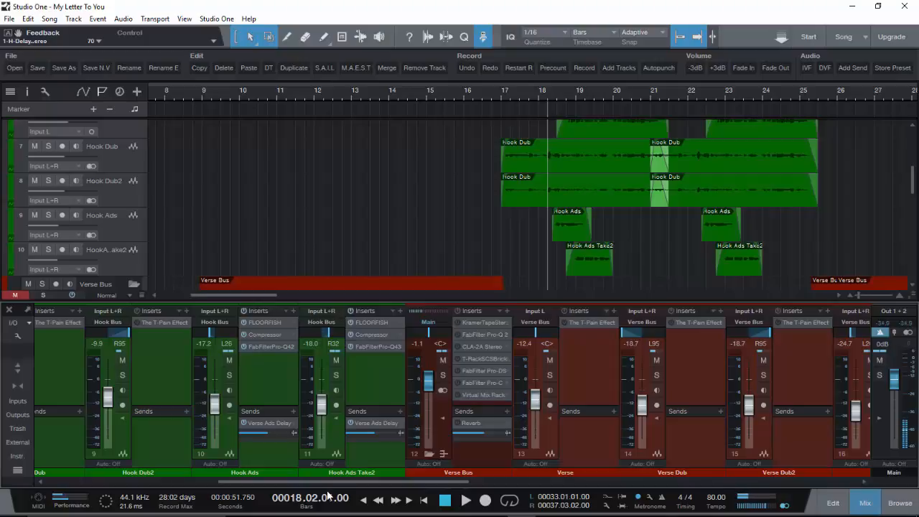
# - Examine the key, scale and style settings of The T-Pain Effect on the Hook channel and close its window
pyautogui.moveTo(350, 480); pyautogui.dragTo(75, 503)
pyautogui.moveTo(146, 501); pyautogui.dragTo(266, 495)
pyautogui.click(118, 324)
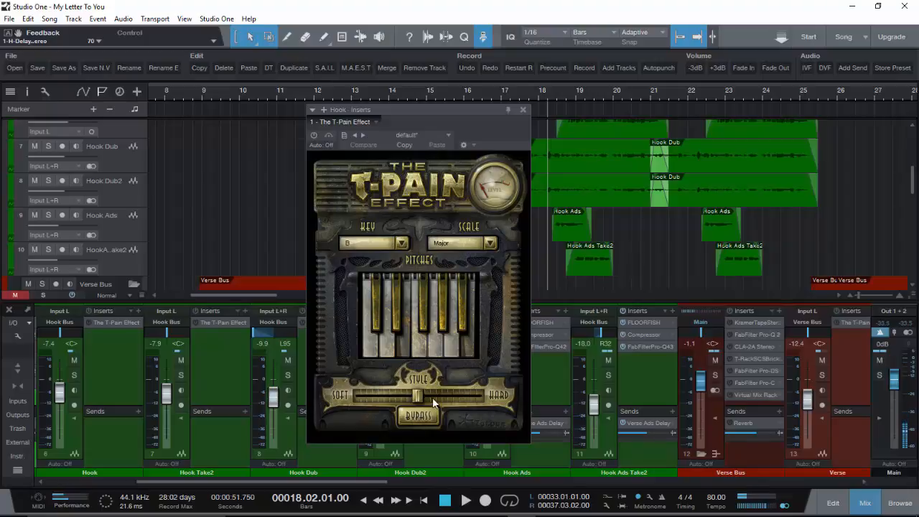
pyautogui.moveTo(432, 399); pyautogui.dragTo(409, 396)
pyautogui.click(523, 109)
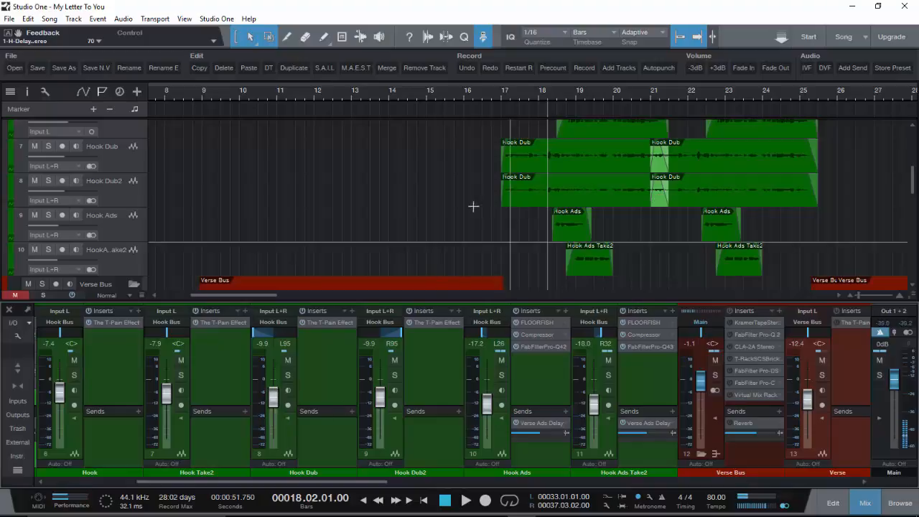
# - Place the playhead at bar 17, audition all the processed hook vocals without the beat, and stop playback
pyautogui.scroll(1, 503, 201)
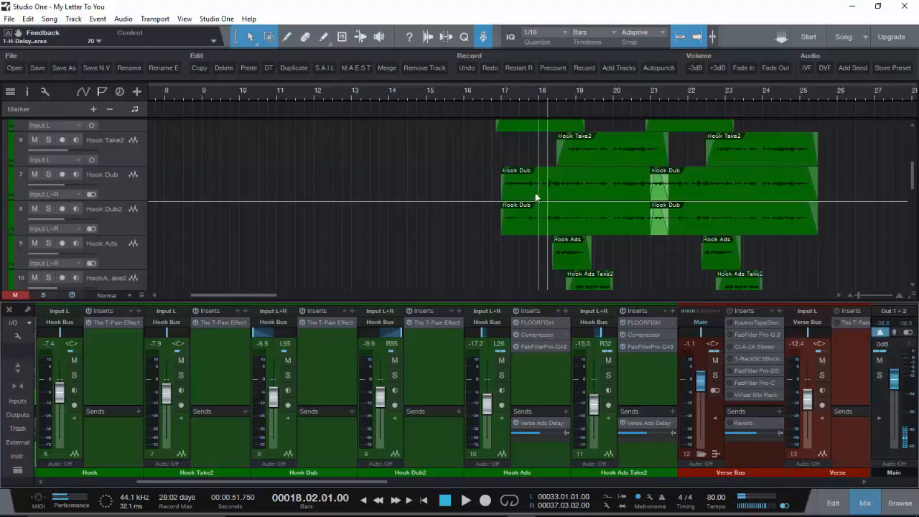
pyautogui.scroll(-1, 535, 193)
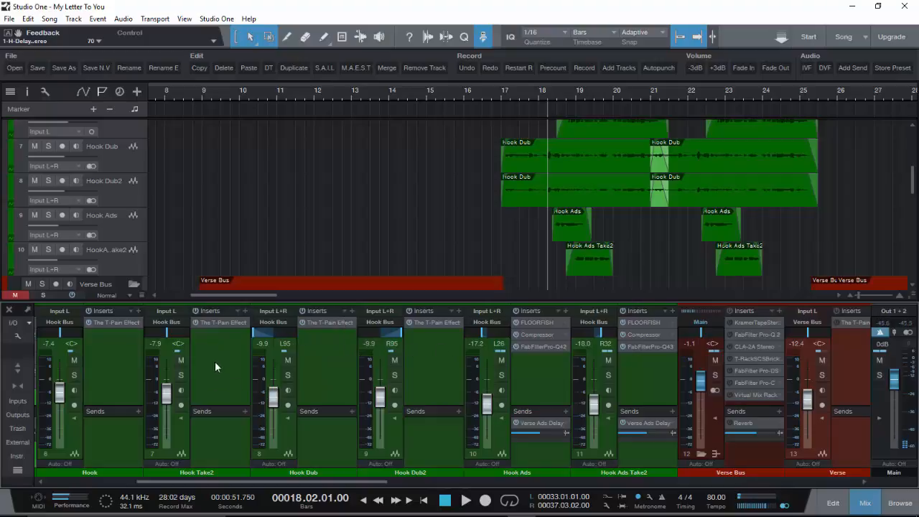
pyautogui.click(501, 98)
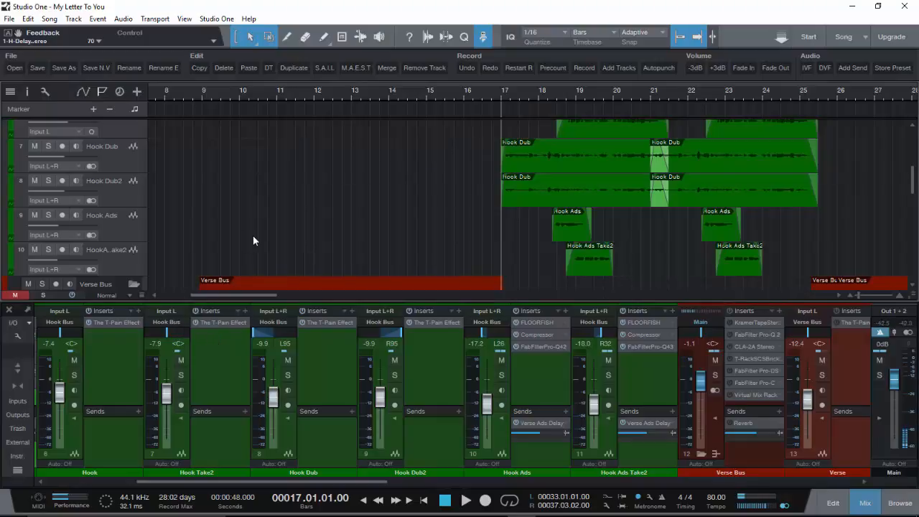
pyautogui.press('space')
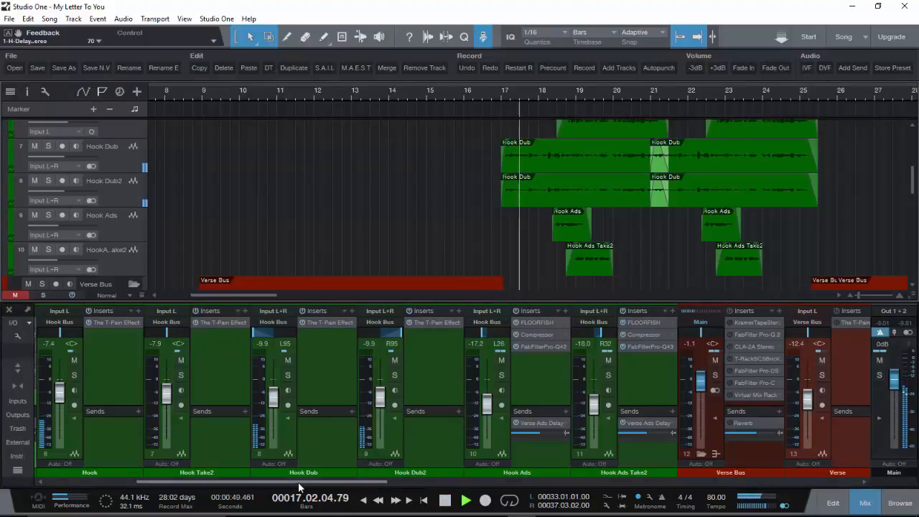
pyautogui.moveTo(300, 485); pyautogui.dragTo(273, 493)
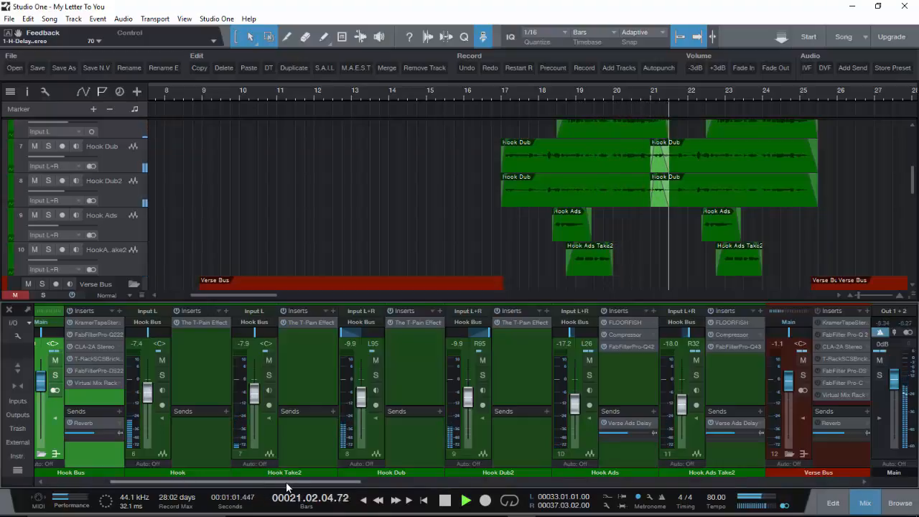
pyautogui.moveTo(285, 481); pyautogui.dragTo(307, 482)
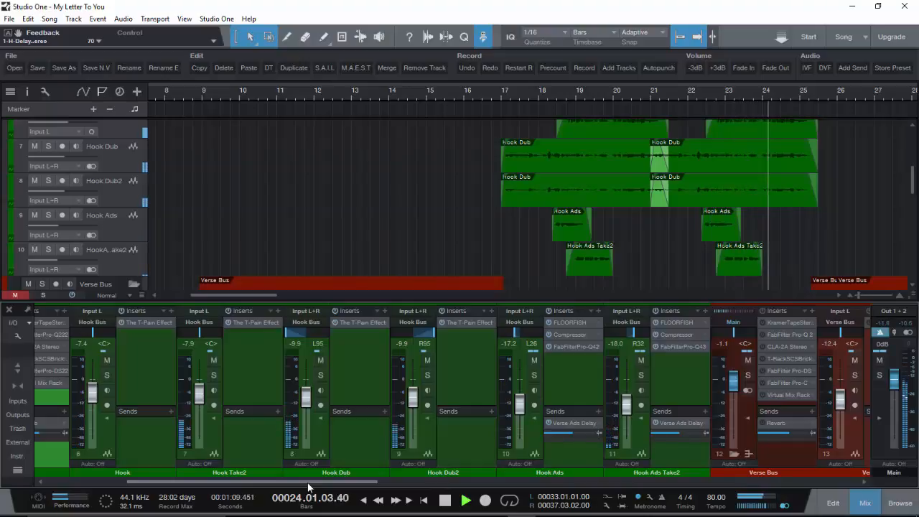
pyautogui.press('space')
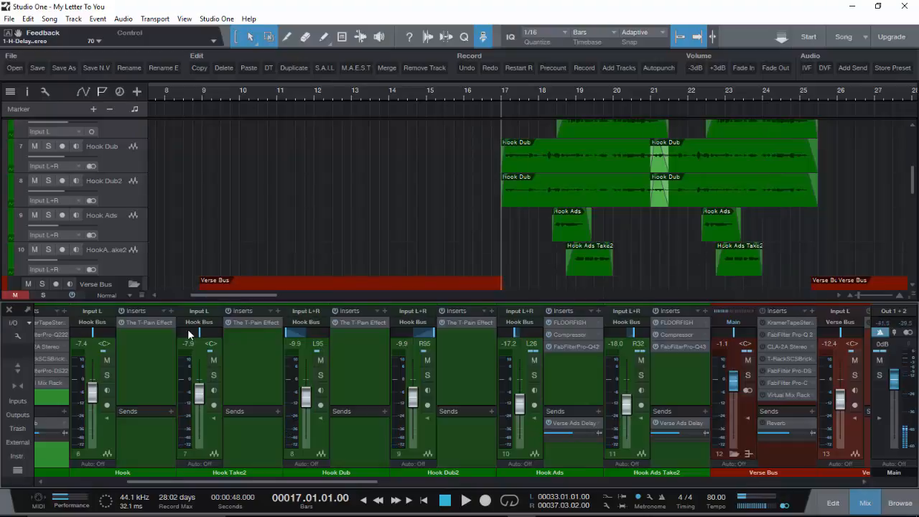
# - Unmute the beat track, audition the hook from bar 17 with the vocals over it, stop playback, and mute the beat again
pyautogui.scroll(2, 352, 216)
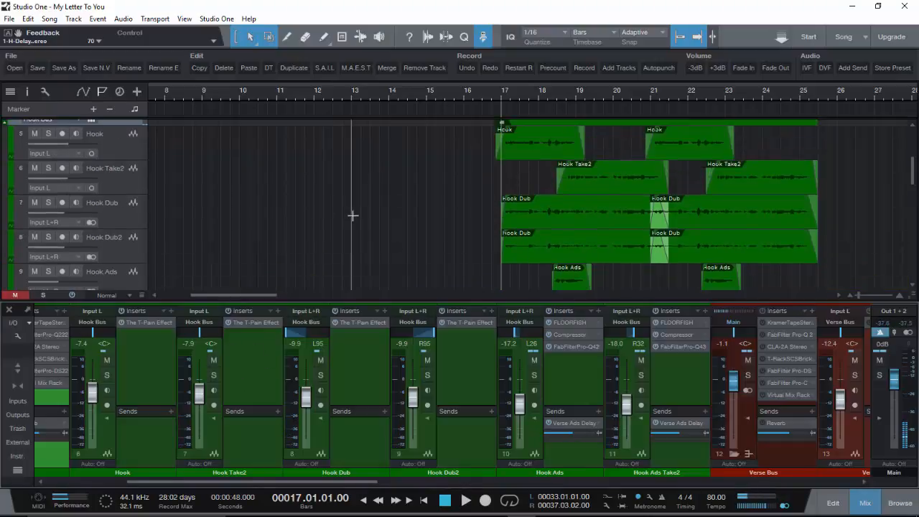
pyautogui.scroll(-2, 353, 215)
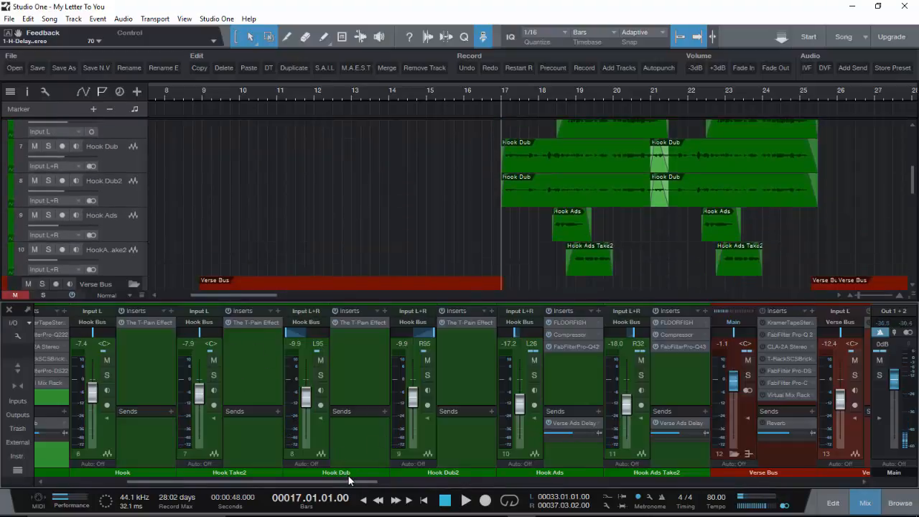
pyautogui.hscroll(-5, 350, 487)
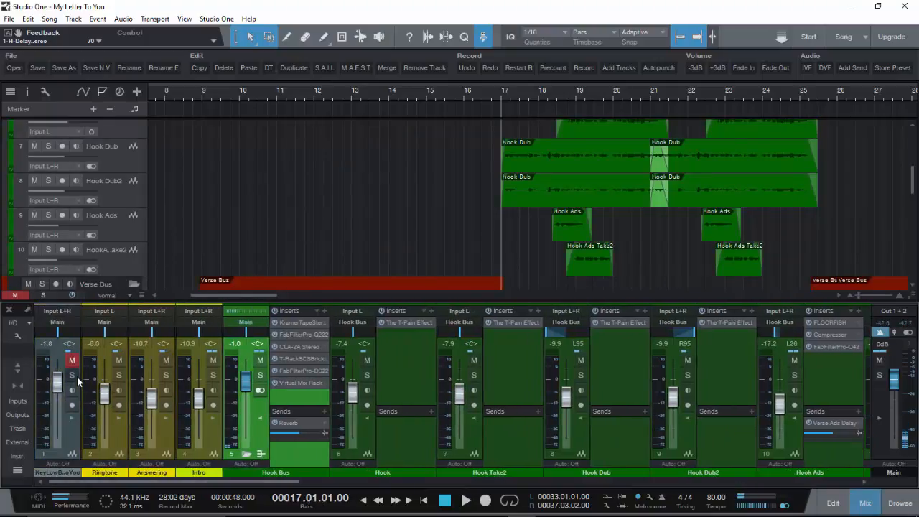
pyautogui.click(71, 362)
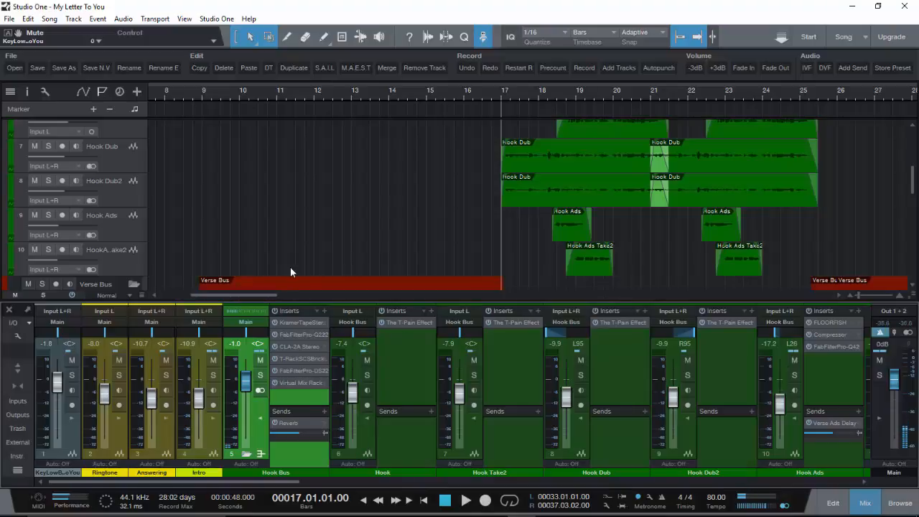
pyautogui.press('space')
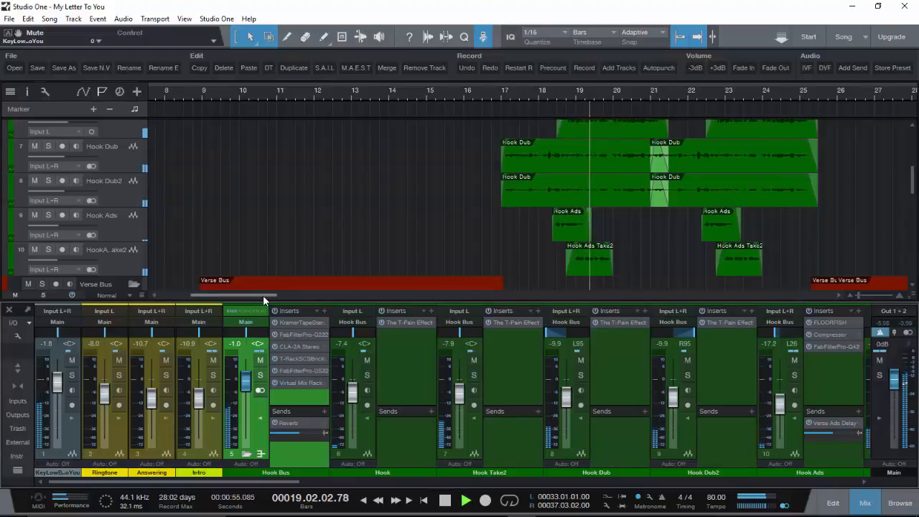
pyautogui.moveTo(262, 296); pyautogui.dragTo(293, 309)
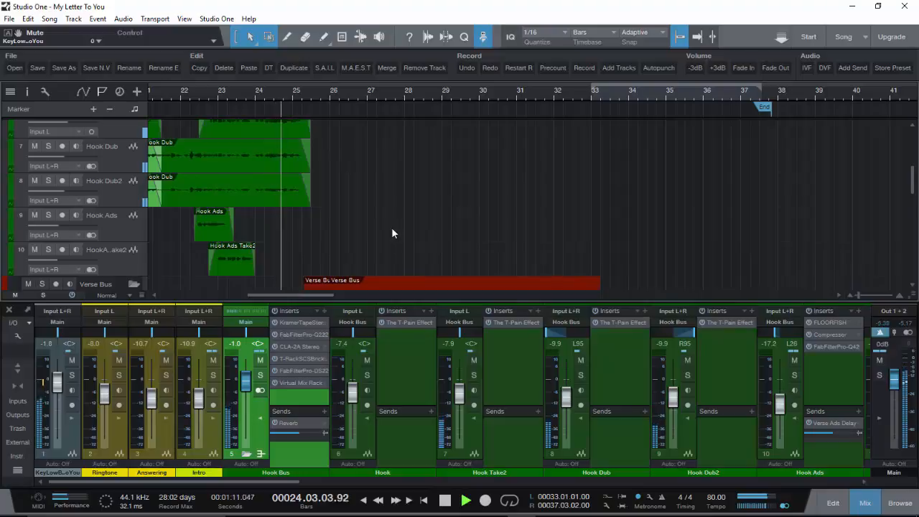
pyautogui.scroll(-2, 392, 227)
pyautogui.press('space')
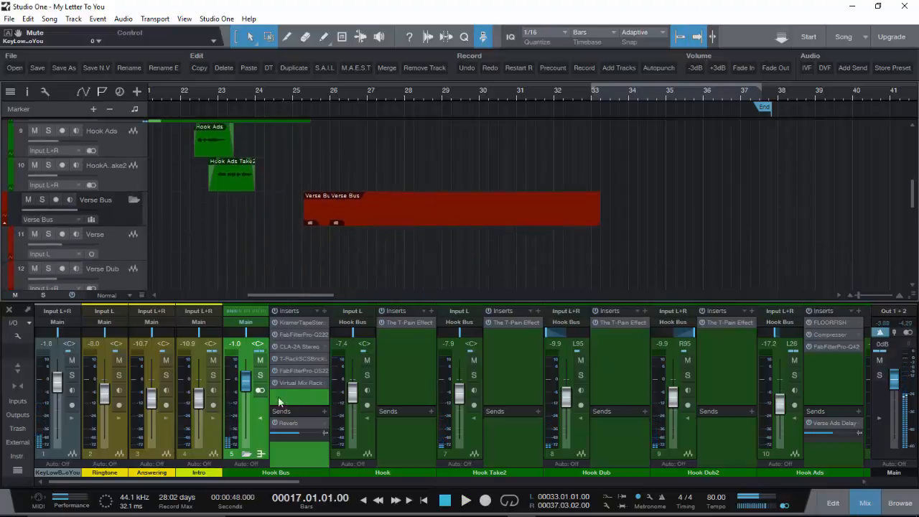
pyautogui.click(73, 360)
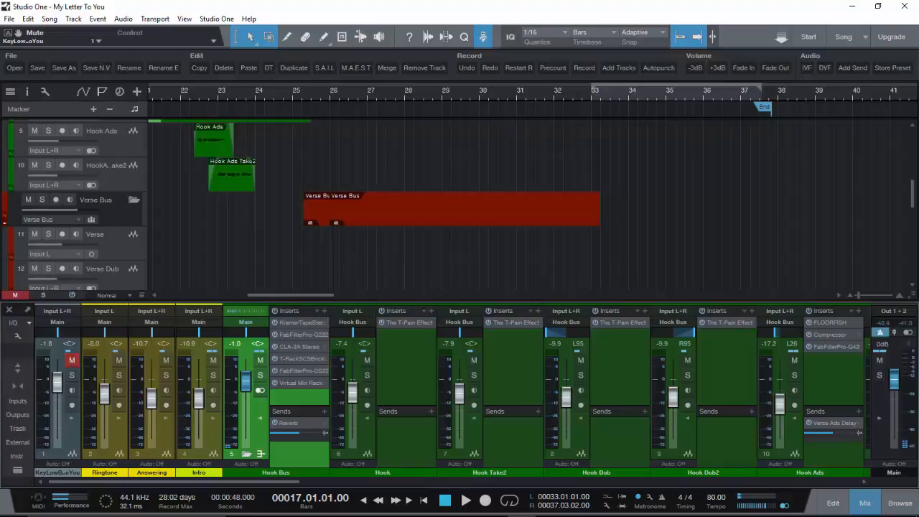
# - Deactivate the Hook Bus inserts and Reverb send, along with the inserts on the individual hook tracks
pyautogui.moveTo(227, 481)
pyautogui.mouseDown()
pyautogui.moveTo(246, 491)
pyautogui.moveTo(225, 482)
pyautogui.mouseUp()
pyautogui.click(273, 311)
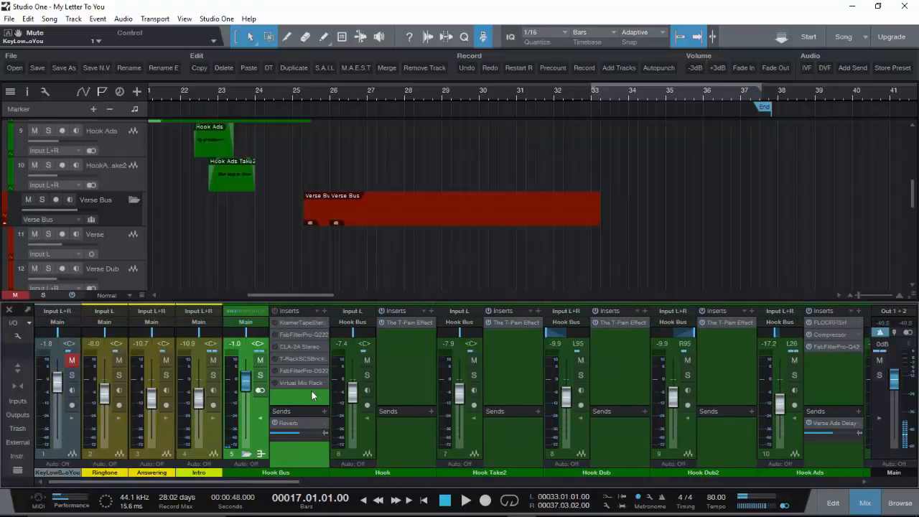
pyautogui.click(274, 424)
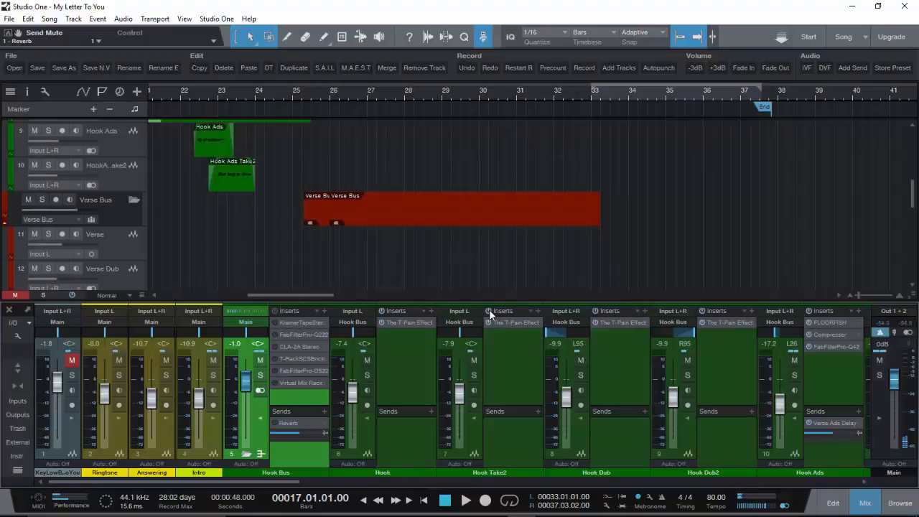
pyautogui.click(598, 315)
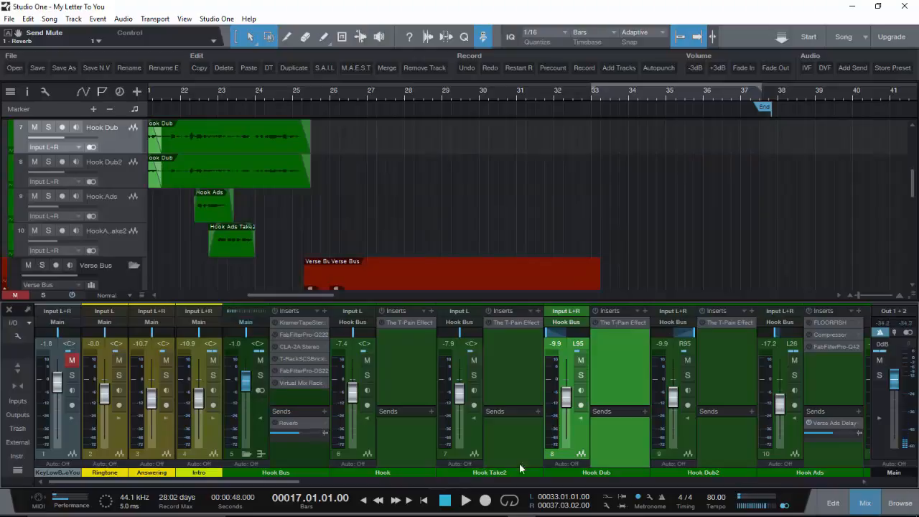
# - Deactivate the Verse Ads Delay sends on Hook Ads and Hook Ads Take2 and collapse both mixer channels
pyautogui.moveTo(290, 481); pyautogui.dragTo(497, 506)
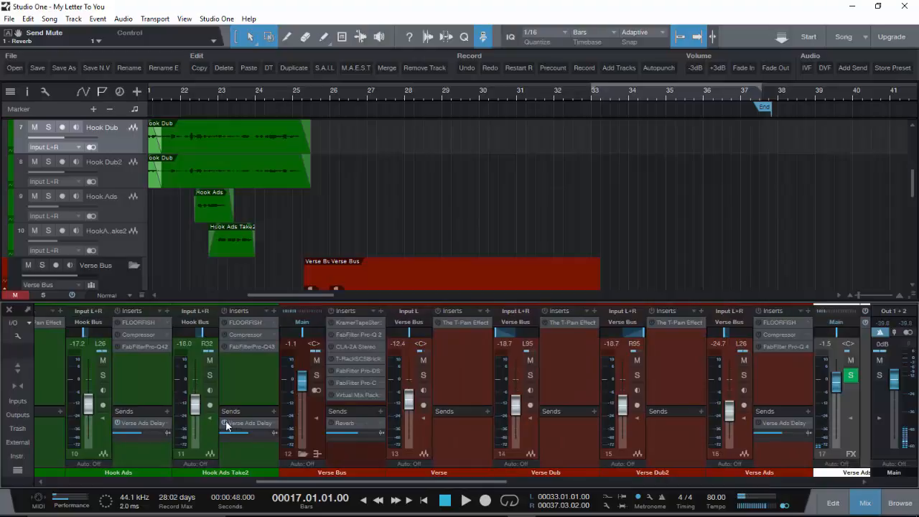
pyautogui.click(104, 415)
pyautogui.click(147, 417)
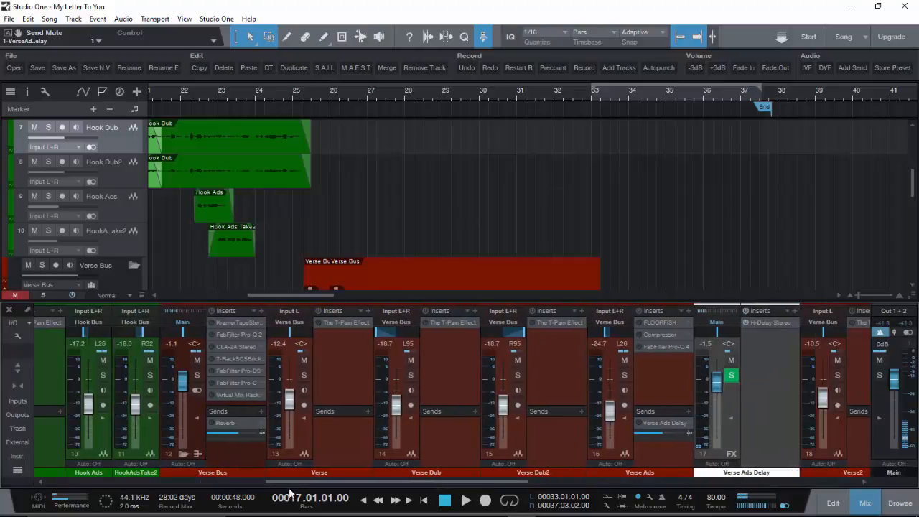
# - Collapse the Hook Dub2, Hook Dub, Hook Take2, Hook and Hook Bus channels in the mixer
pyautogui.click(176, 479)
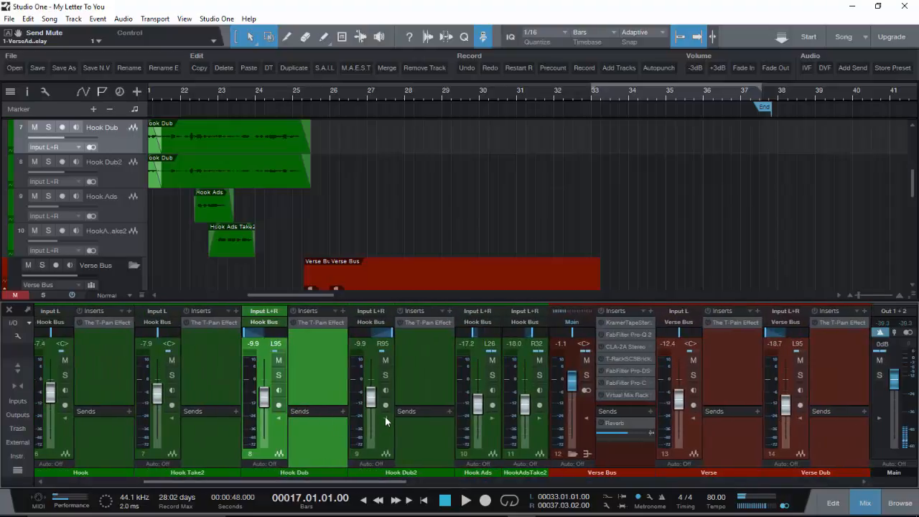
pyautogui.click(385, 416)
pyautogui.click(280, 415)
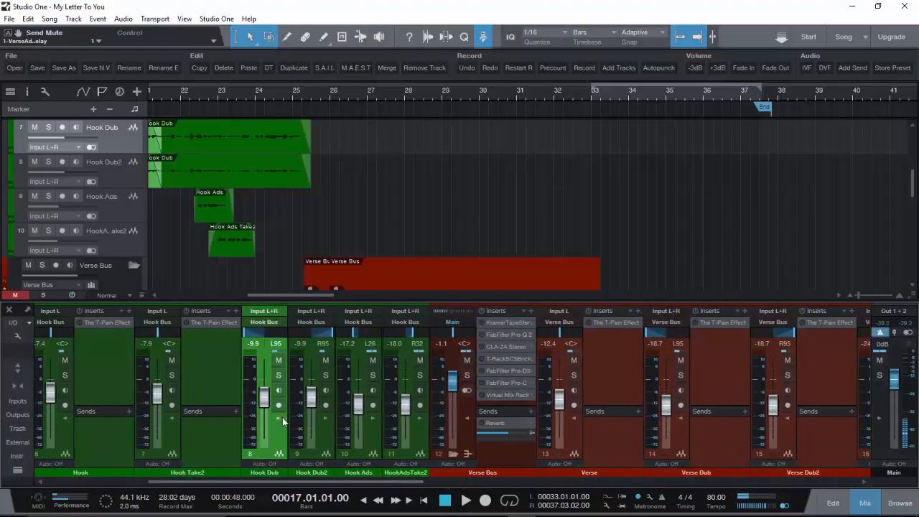
pyautogui.click(173, 418)
pyautogui.moveTo(221, 482); pyautogui.dragTo(158, 484)
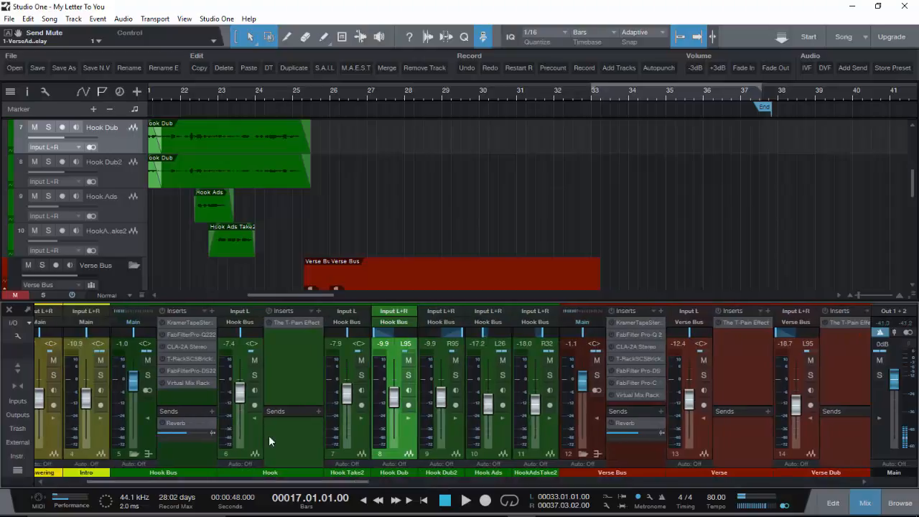
pyautogui.click(254, 417)
pyautogui.click(175, 461)
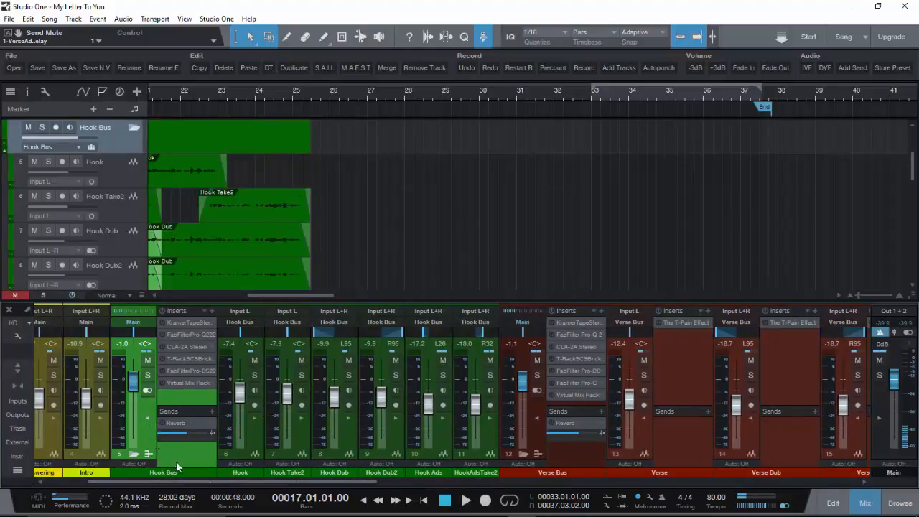
pyautogui.click(148, 418)
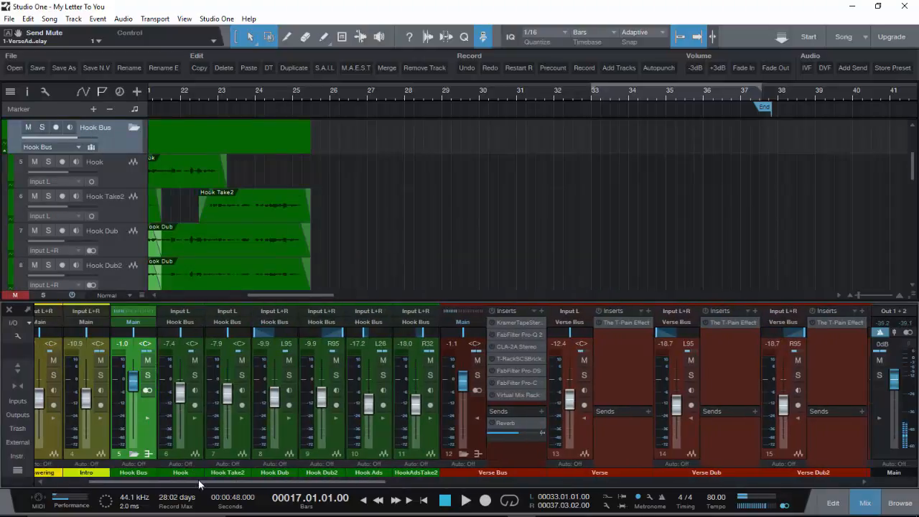
pyautogui.moveTo(199, 479); pyautogui.dragTo(256, 479)
pyautogui.scroll(-2, 381, 246)
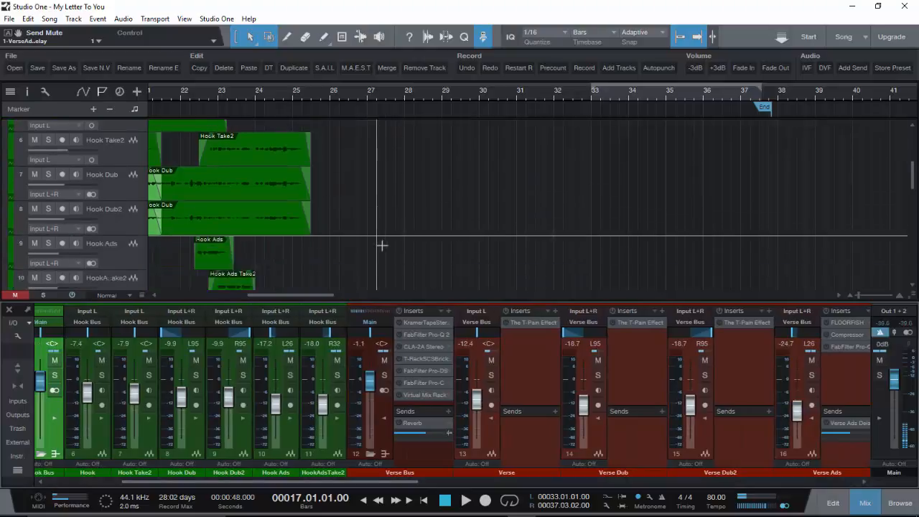
# - Move the playback position to bar 25, just ahead of the Verse2 clips
pyautogui.scroll(-5, 404, 222)
pyautogui.scroll(1, 308, 170)
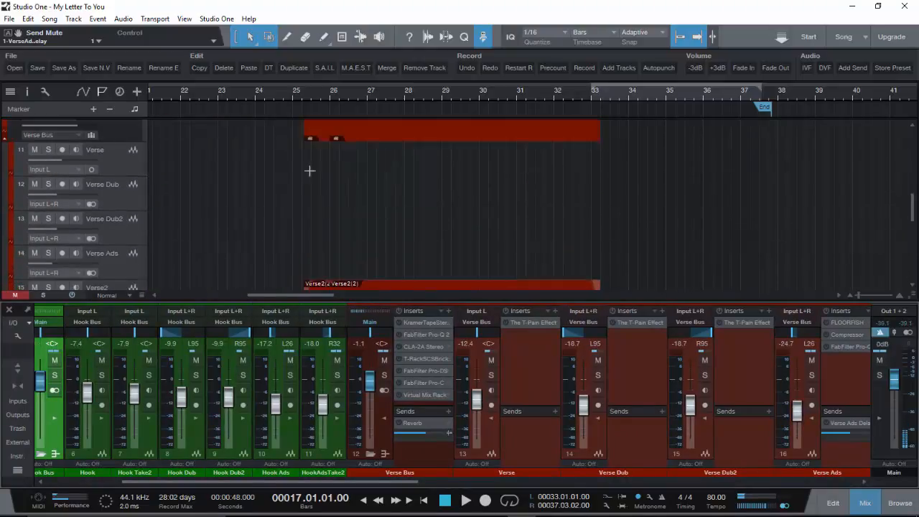
pyautogui.click(291, 99)
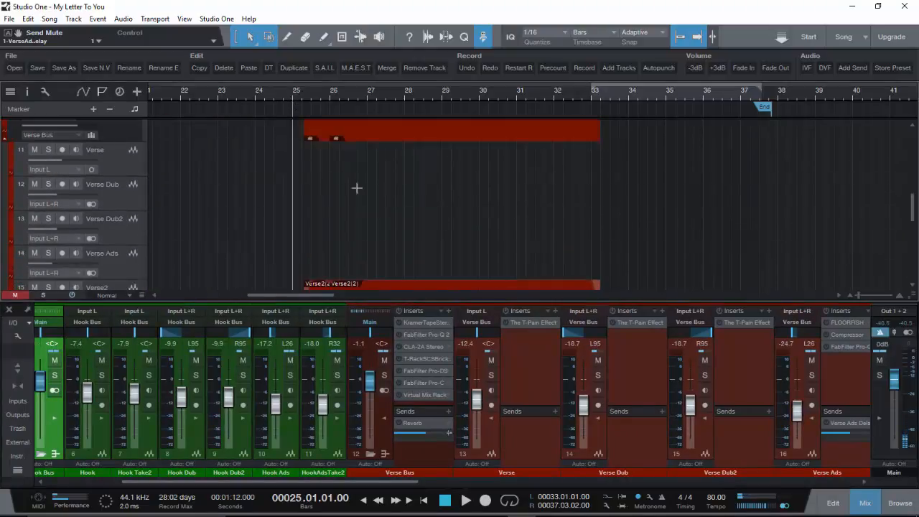
pyautogui.scroll(-5, 426, 252)
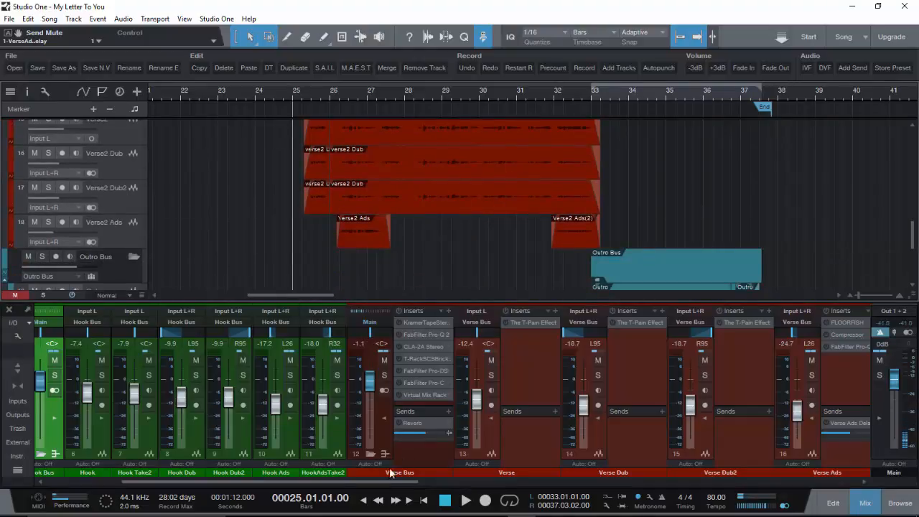
pyautogui.moveTo(392, 480); pyautogui.dragTo(473, 495)
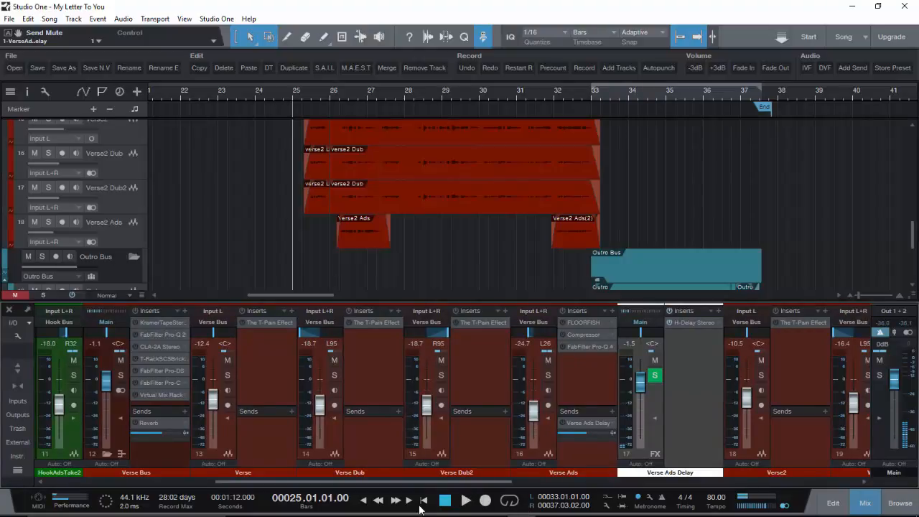
# - Activate the Verse Bus inserts and review the Kramer Tape, FabFilter Pro-Q 2, CLA-2A and T-RackS brickwall limiter settings
pyautogui.click(164, 323)
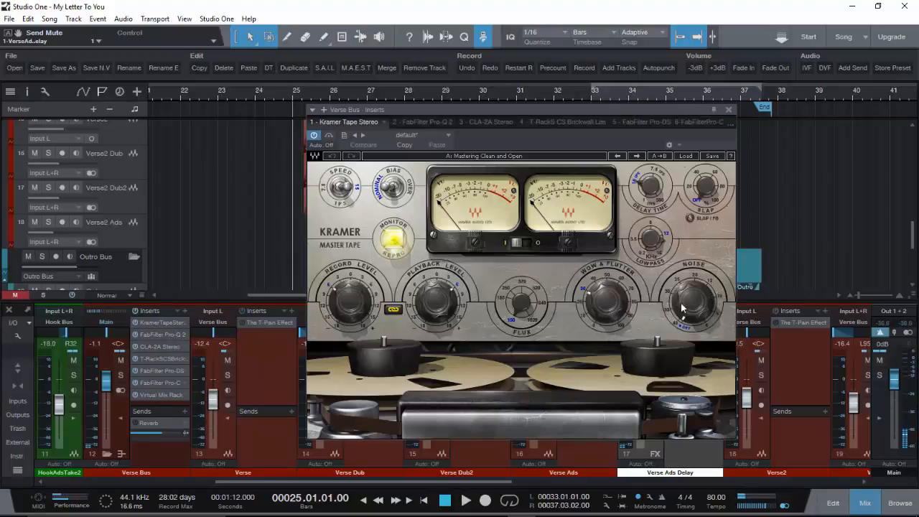
pyautogui.click(727, 110)
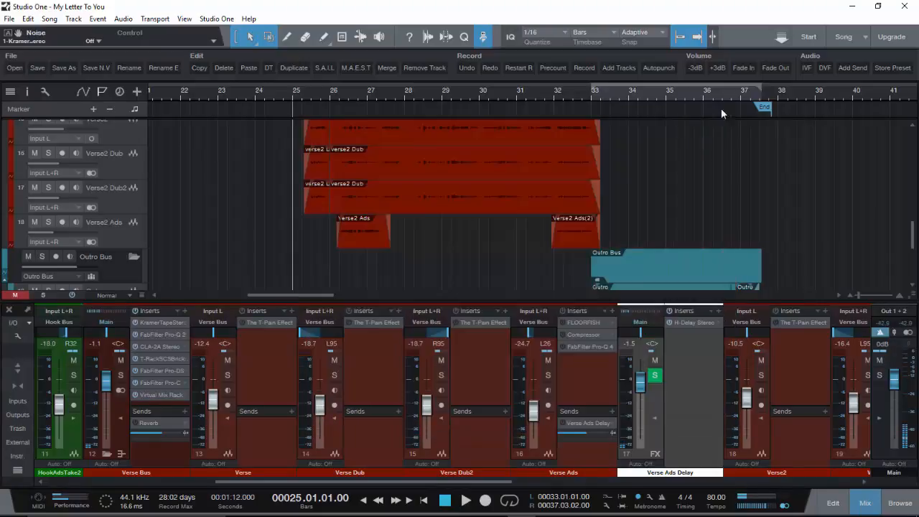
pyautogui.click(171, 325)
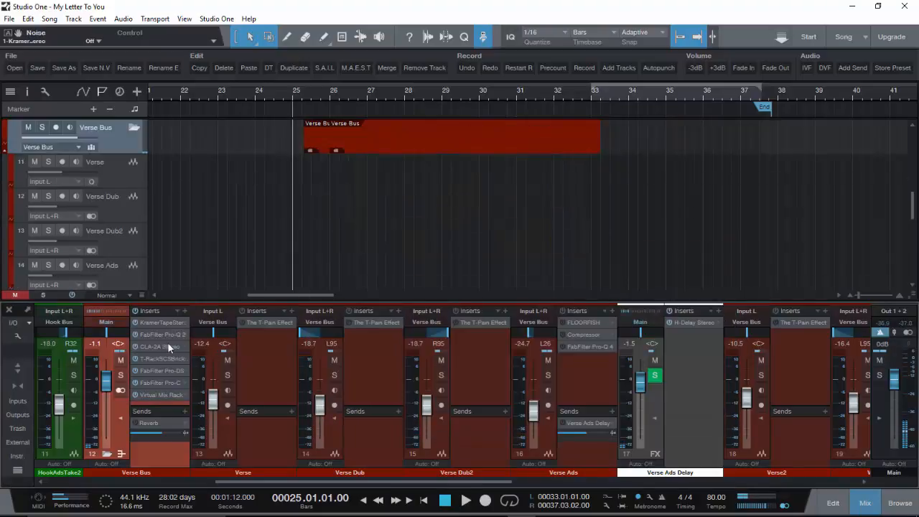
pyautogui.click(169, 320)
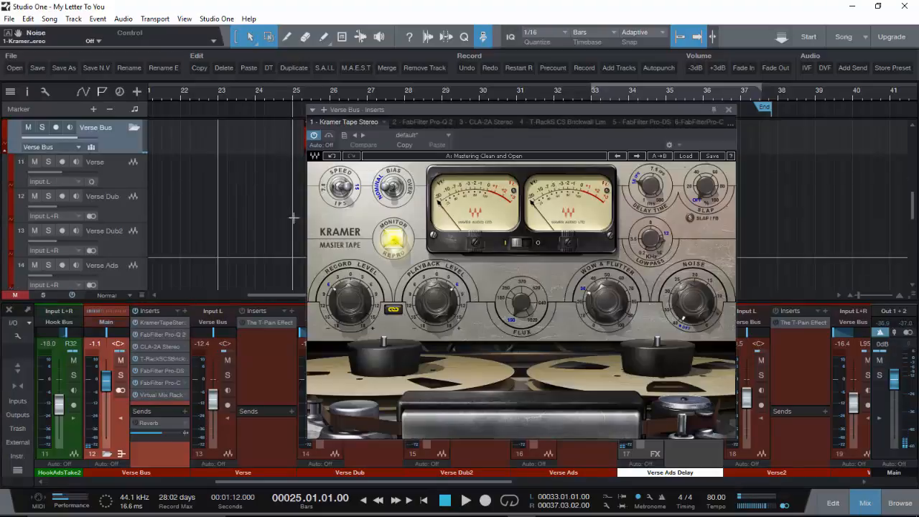
pyautogui.click(418, 121)
pyautogui.click(491, 123)
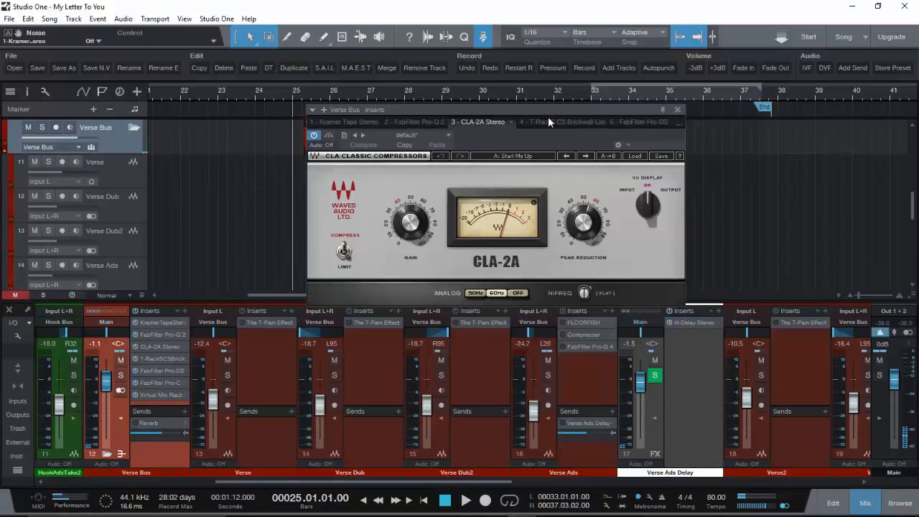
pyautogui.click(549, 121)
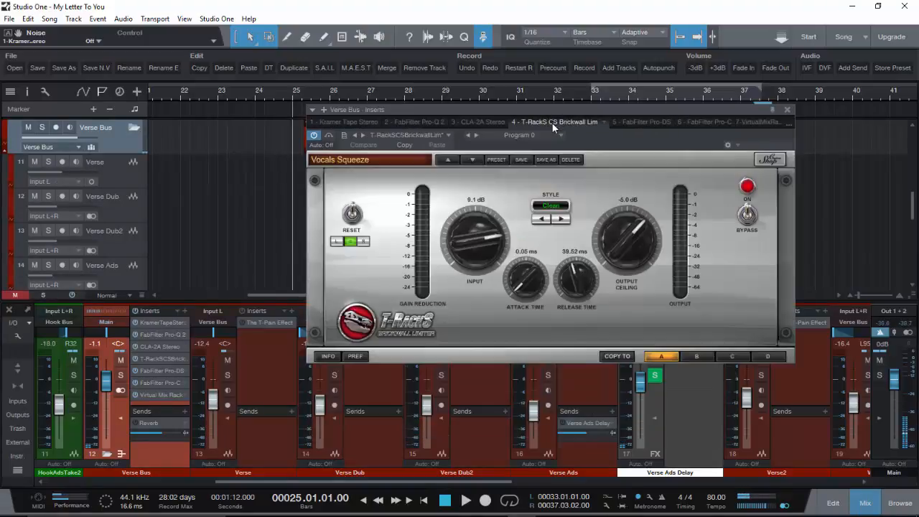
# - Review the FabFilter Pro-DS, FabFilter Pro-C and Virtual Mix Rack settings on the Verse Bus
pyautogui.click(634, 122)
pyautogui.click(667, 123)
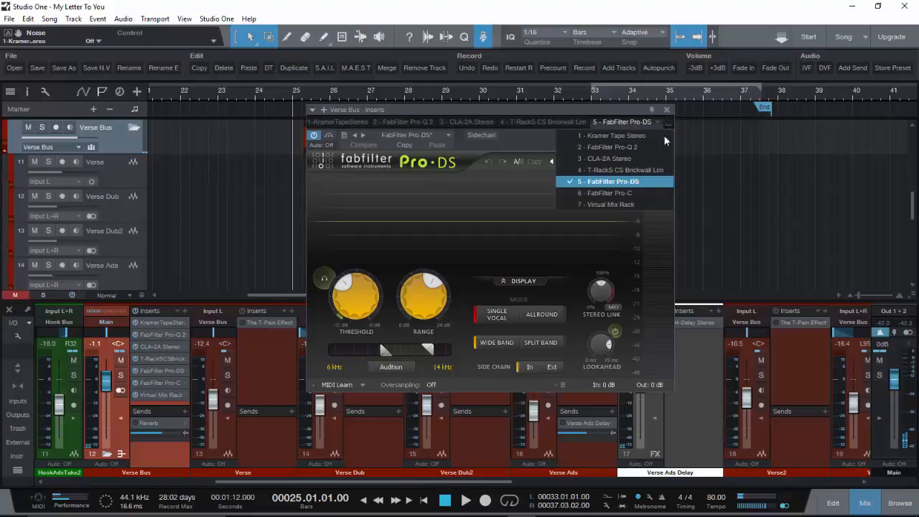
pyautogui.click(614, 193)
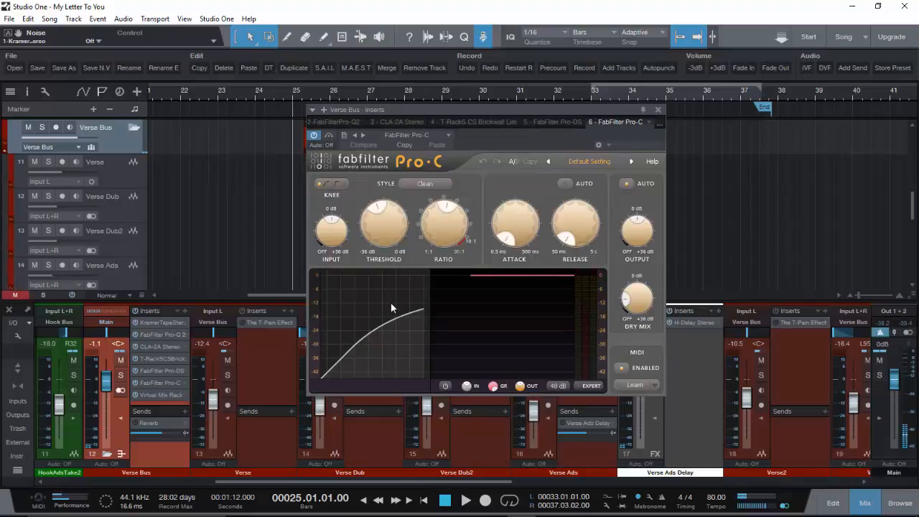
pyautogui.click(660, 123)
pyautogui.click(617, 204)
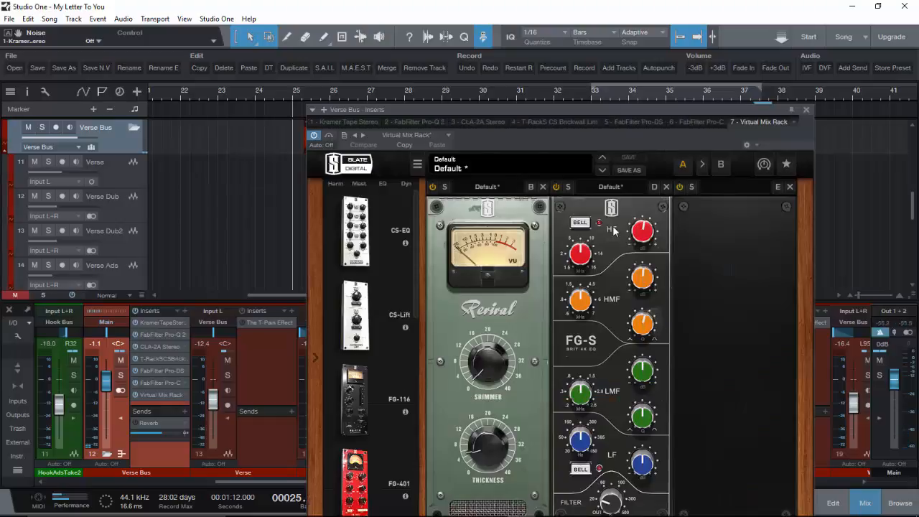
pyautogui.moveTo(619, 262); pyautogui.dragTo(495, 262)
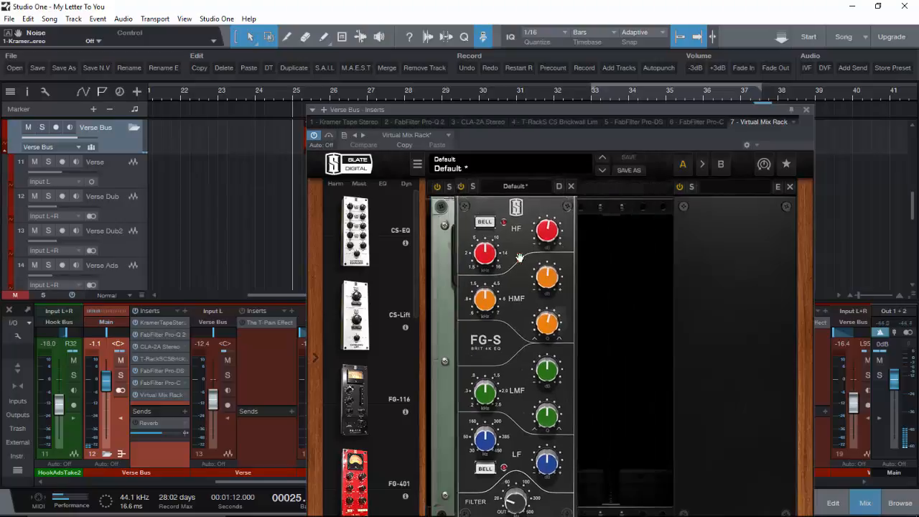
# - Return to FabFilter Pro-C on the Verse Bus, examine its threshold, ratio and release, and close the plug-in window
pyautogui.click(701, 121)
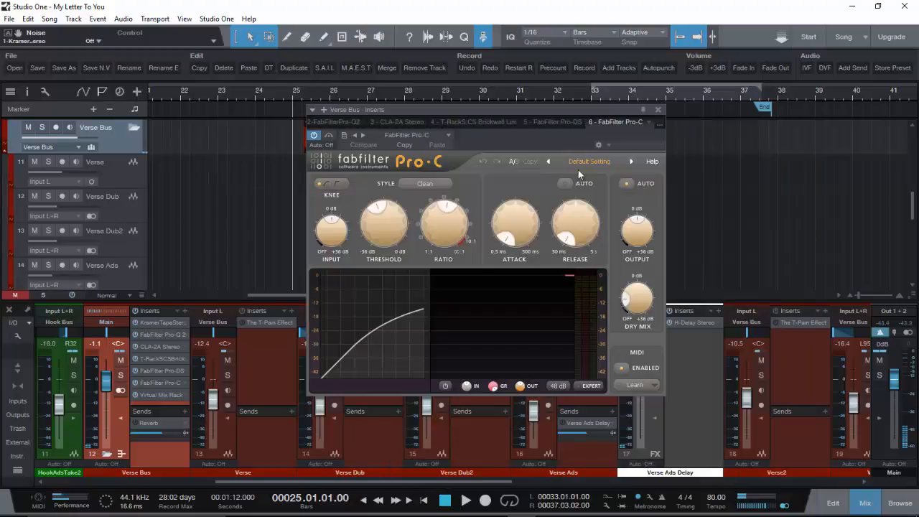
pyautogui.click(384, 217)
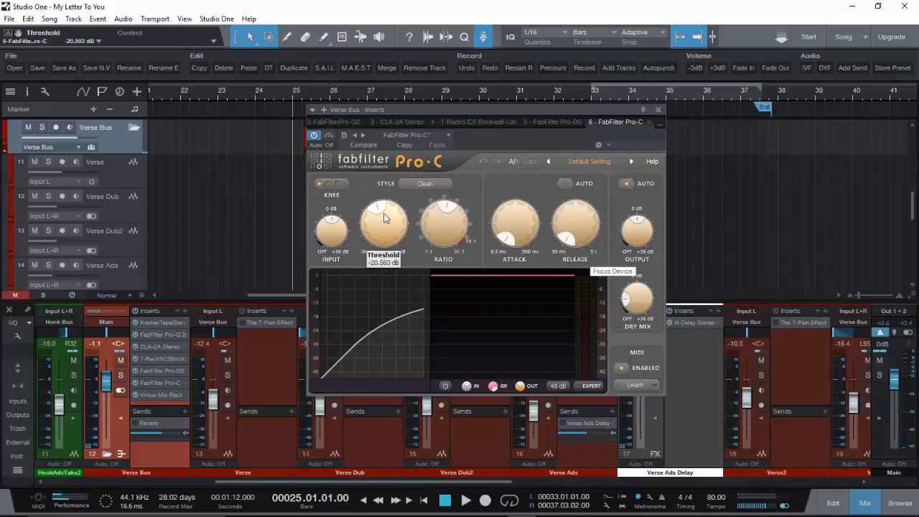
pyautogui.click(442, 218)
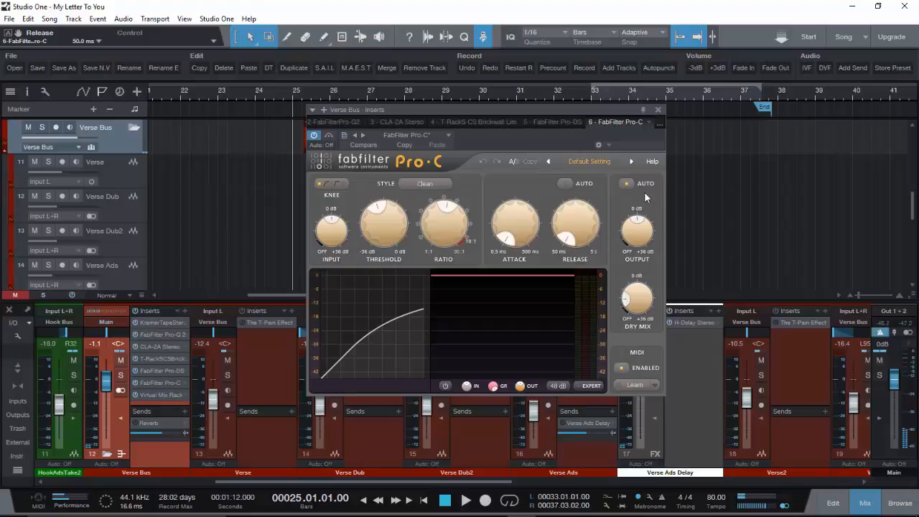
pyautogui.click(657, 109)
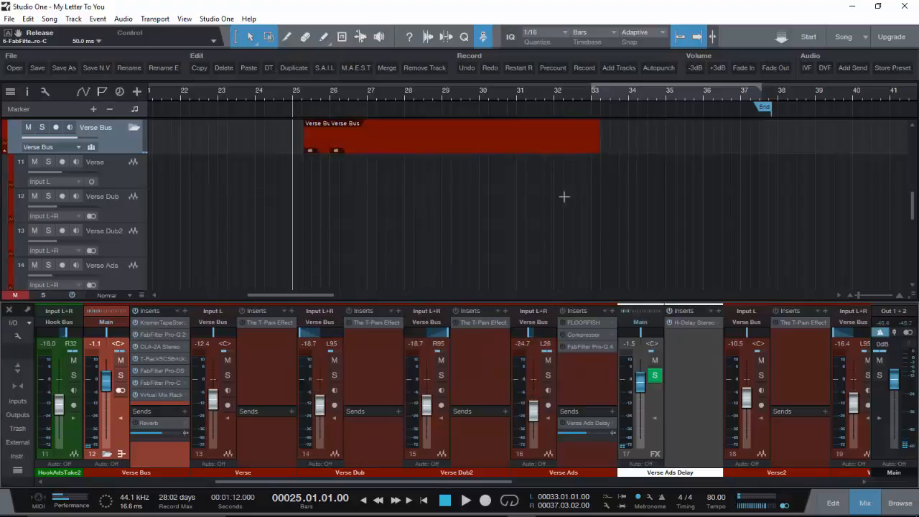
# - Activate the Verse Bus Reverb send, audition the second verse from bar 25, and stop playback
pyautogui.scroll(-6, 293, 266)
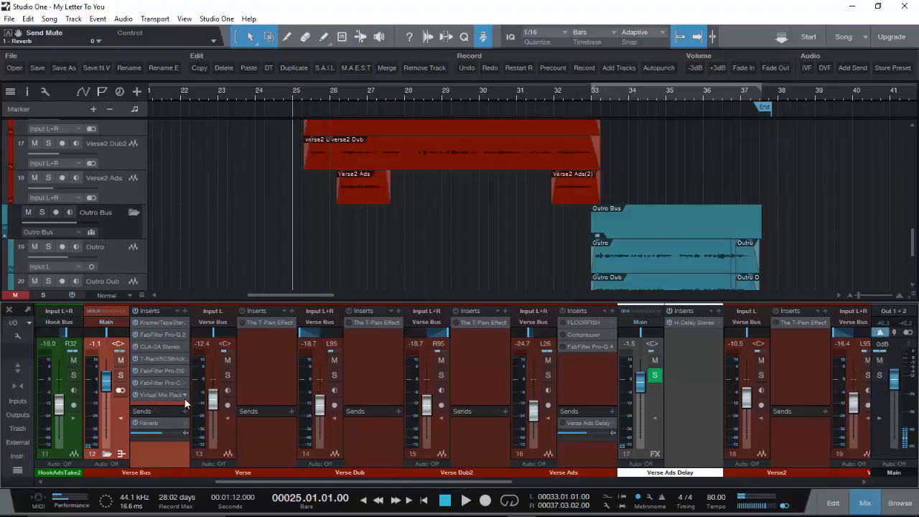
pyautogui.press('space')
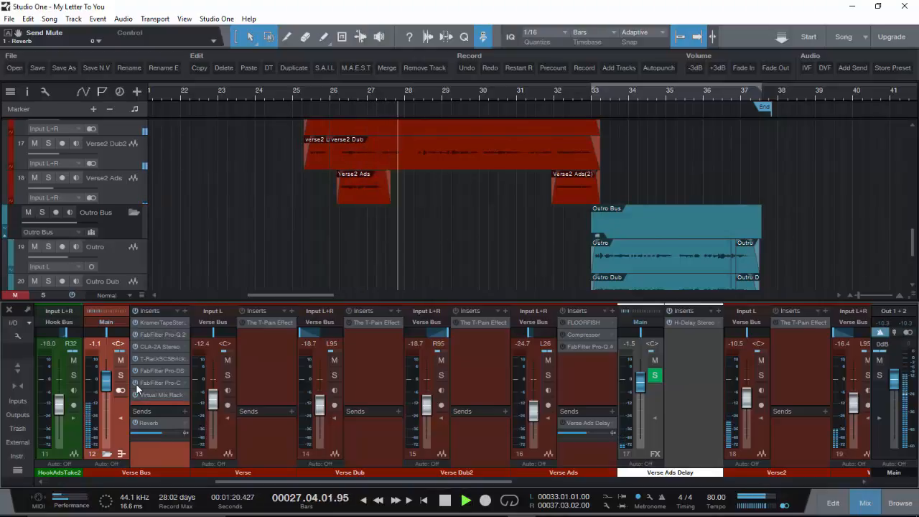
pyautogui.press('space')
# - Reopen FabFilter Pro-C on the Verse Bus, examine its compression style options, and close it without choosing another
pyautogui.click(168, 379)
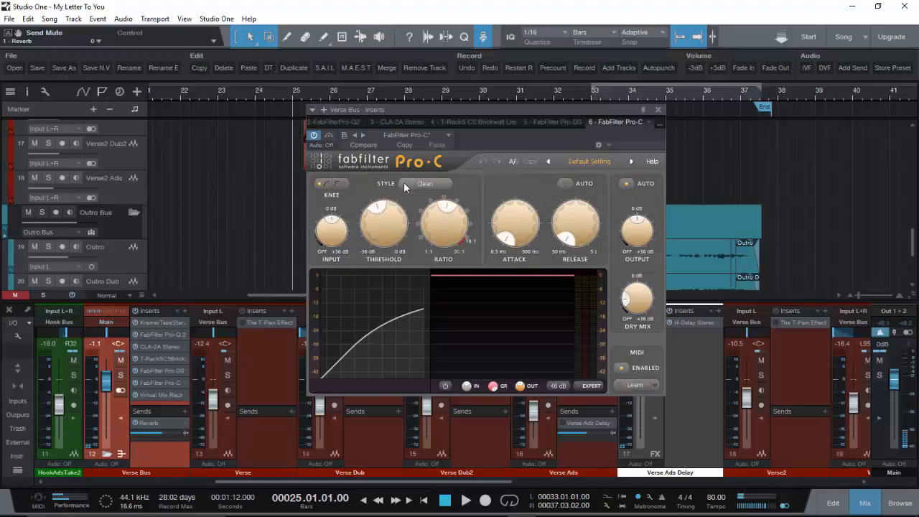
pyautogui.click(429, 184)
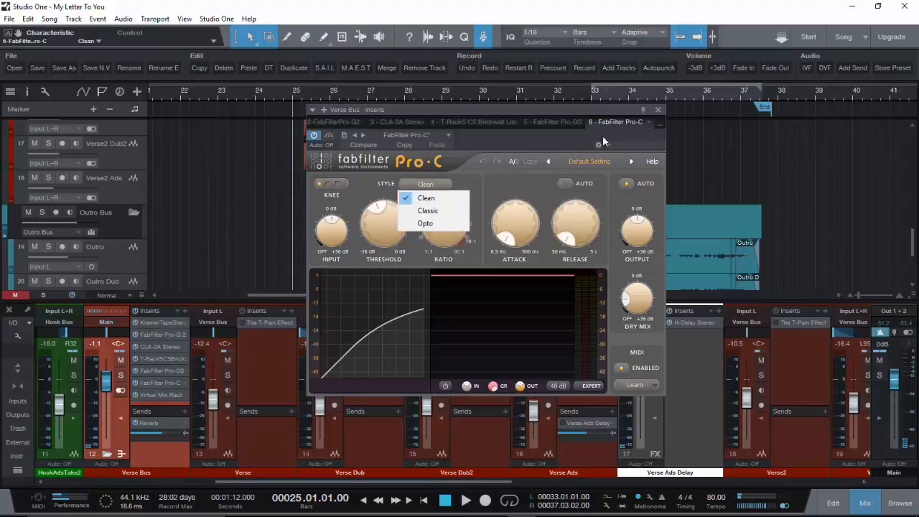
pyautogui.click(560, 138)
pyautogui.click(657, 109)
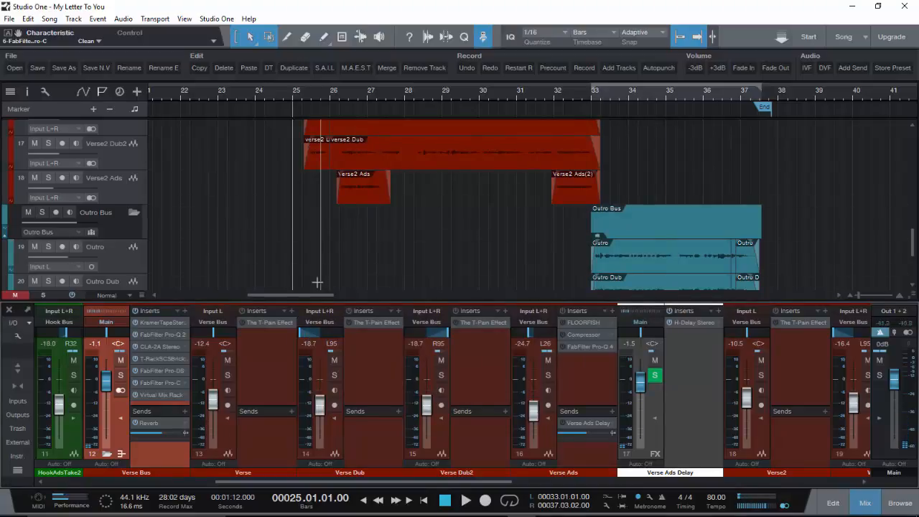
pyautogui.doubleClick(168, 382)
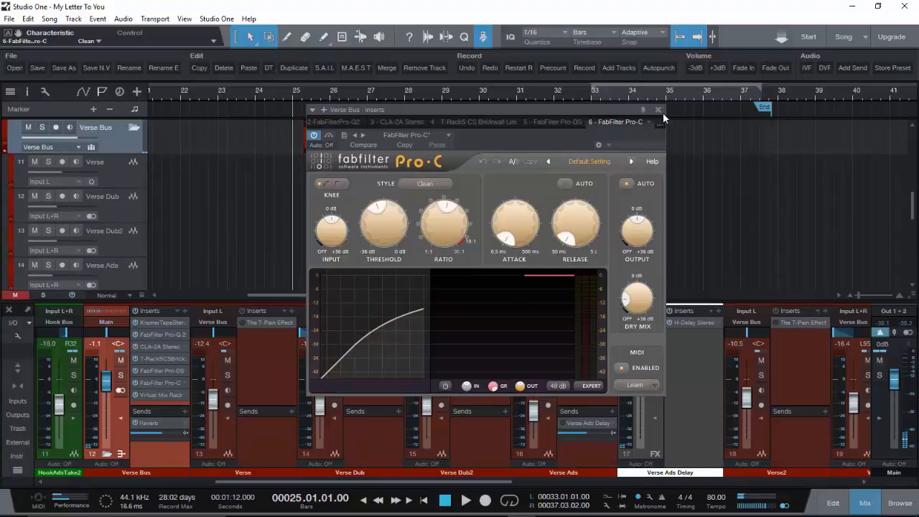
pyautogui.click(658, 110)
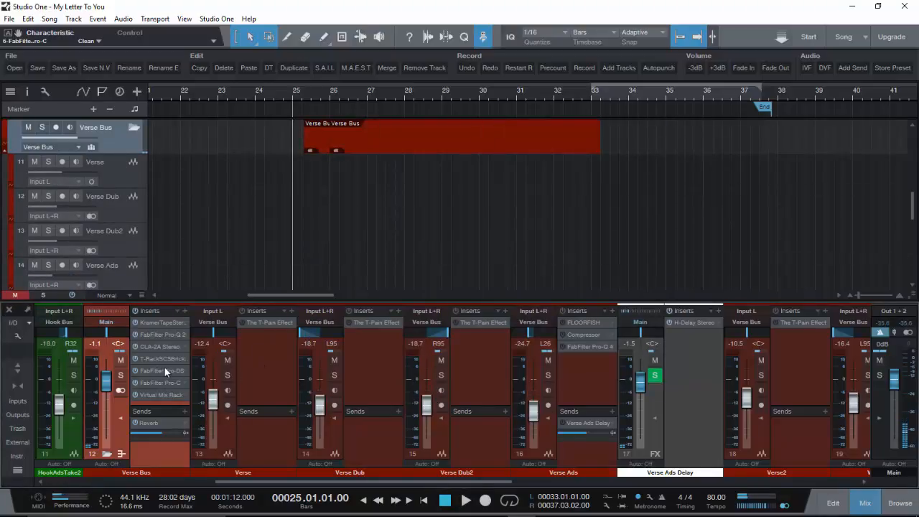
# - Lower the Verse channel's volume to -13.2 dB
pyautogui.hscroll(1, 169, 363)
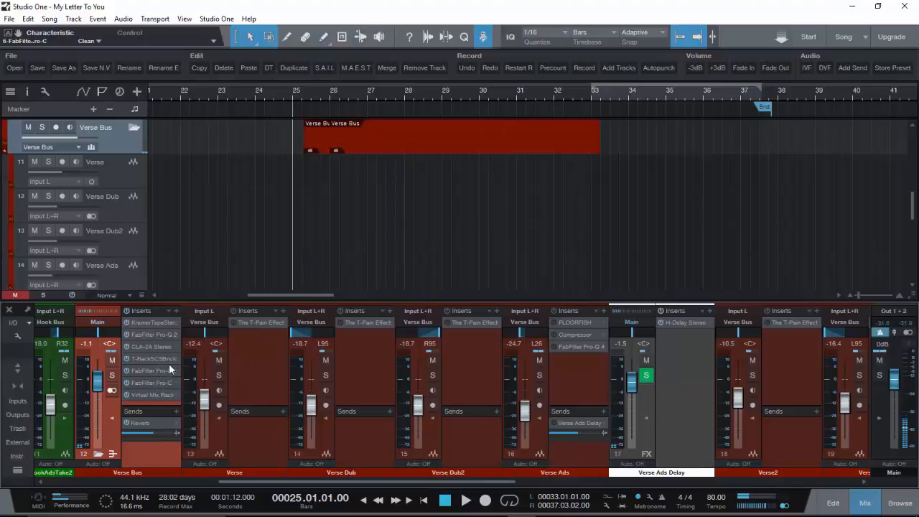
pyautogui.scroll(-1, 203, 380)
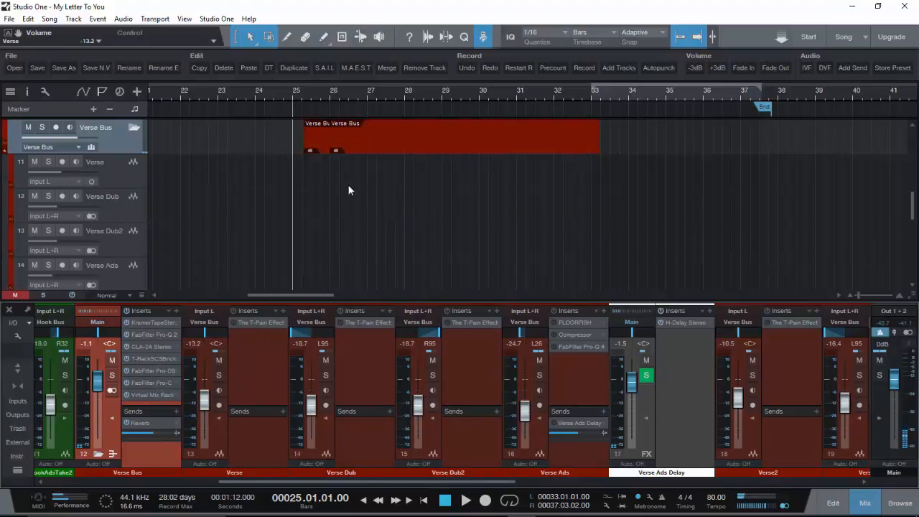
# - Check The T-Pain Effect's key, scale and style on the Verse channel, and activate it on Verse, Verse Dub and Verse Dub2
pyautogui.scroll(2, 348, 184)
pyautogui.scroll(-8, 347, 212)
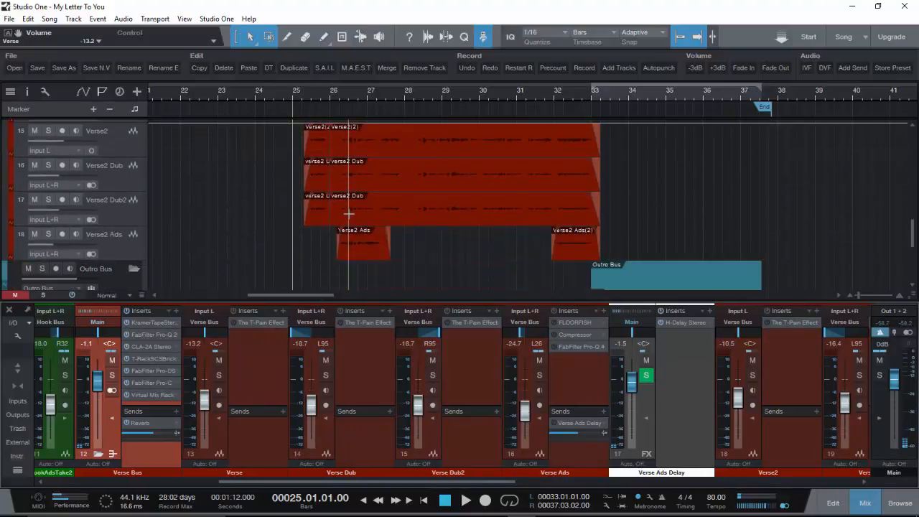
pyautogui.scroll(2, 430, 234)
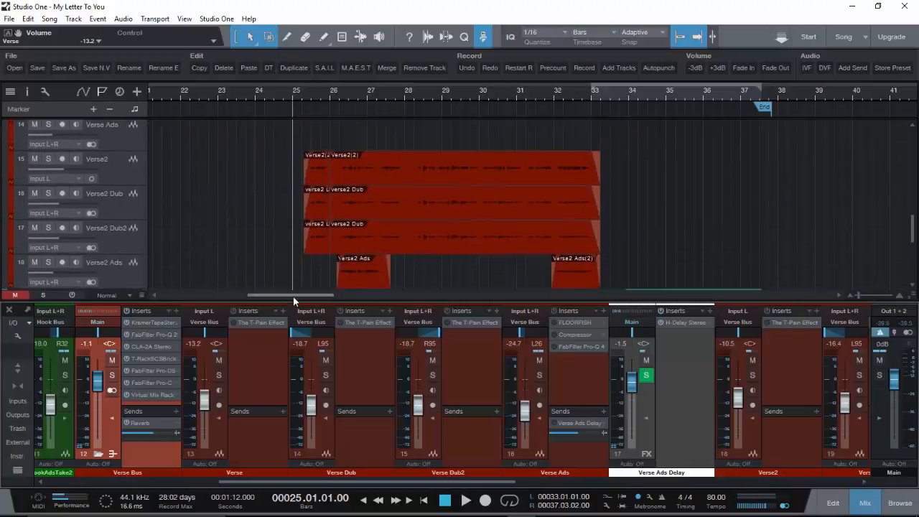
pyautogui.moveTo(293, 295)
pyautogui.mouseDown()
pyautogui.moveTo(265, 295)
pyautogui.moveTo(302, 305)
pyautogui.mouseUp()
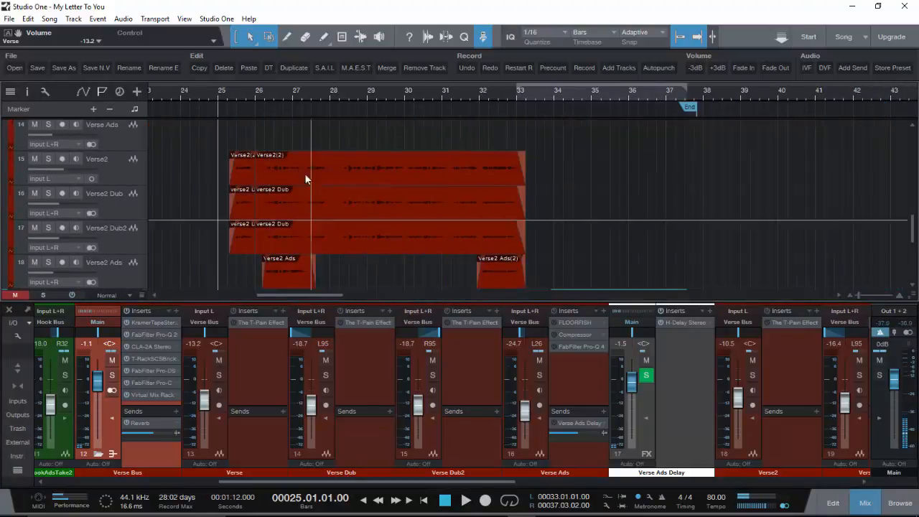
pyautogui.scroll(-3, 326, 161)
pyautogui.scroll(4, 348, 199)
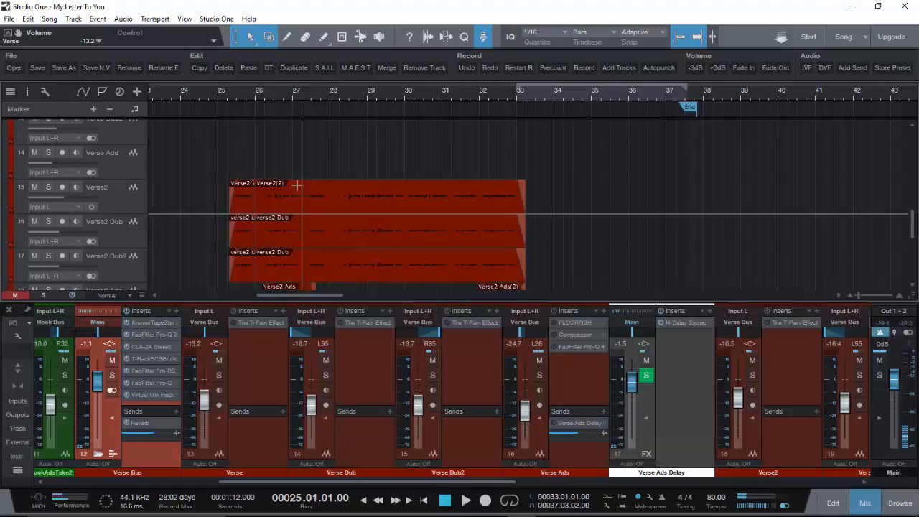
pyautogui.click(246, 322)
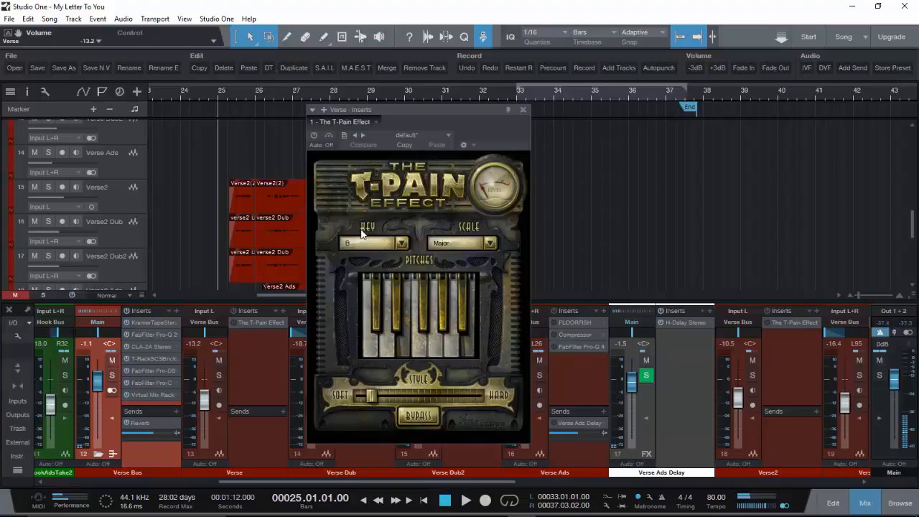
pyautogui.click(374, 400)
pyautogui.click(523, 110)
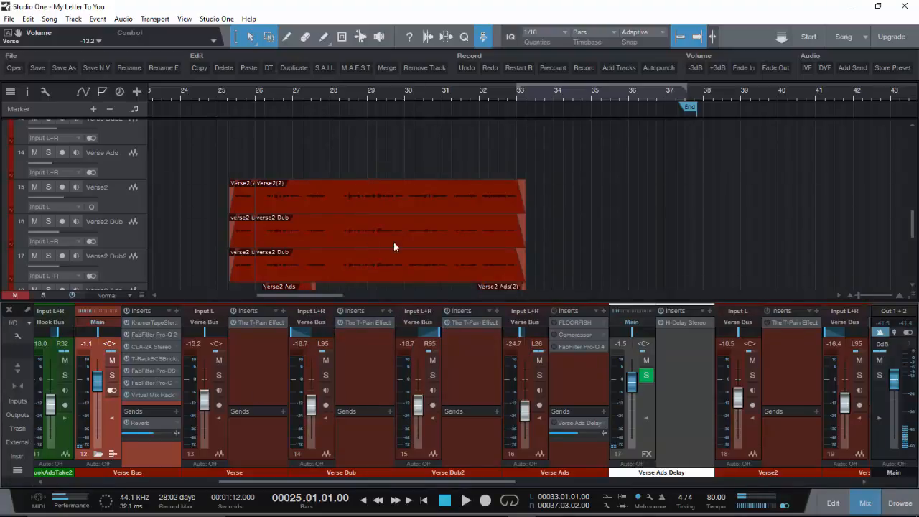
pyautogui.scroll(-1, 327, 214)
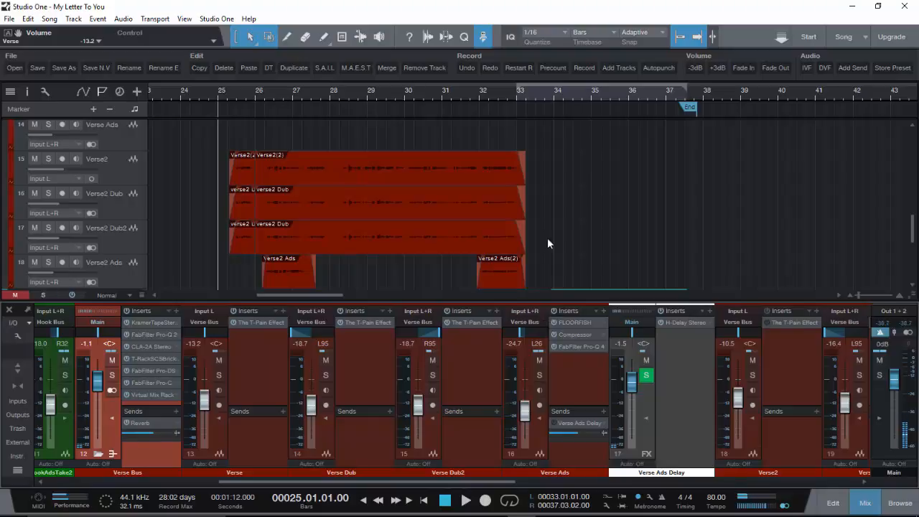
pyautogui.scroll(-2, 547, 243)
pyautogui.scroll(2, 550, 208)
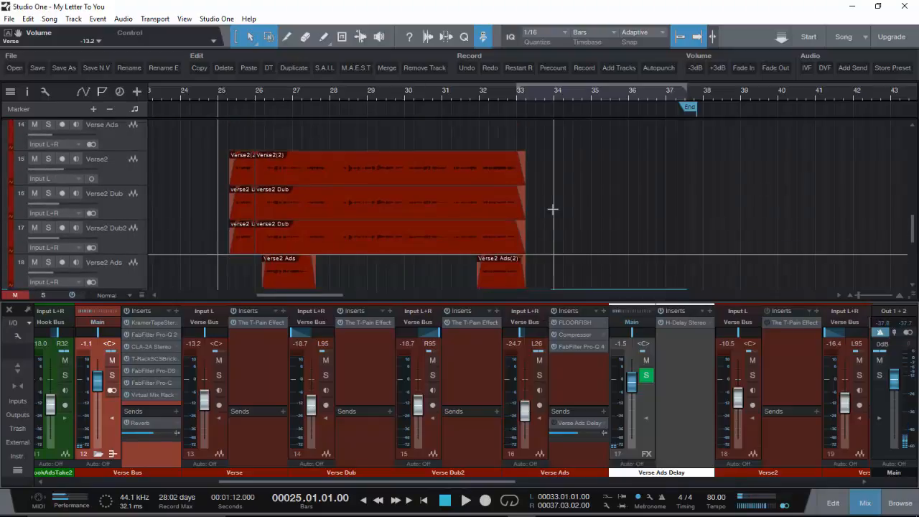
# - Audition the second verse from bar 25 with the Verse Ads Delay send active, and stop playback
pyautogui.scroll(-1, 553, 209)
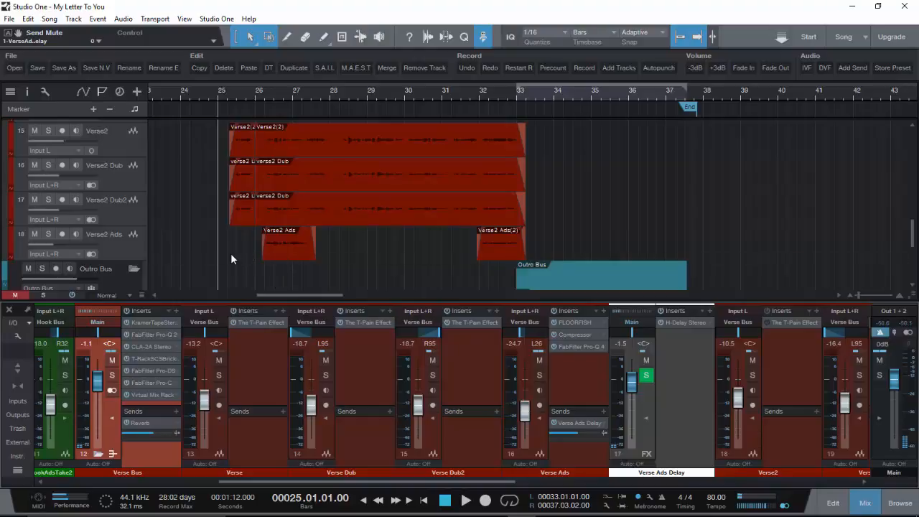
pyautogui.press('space')
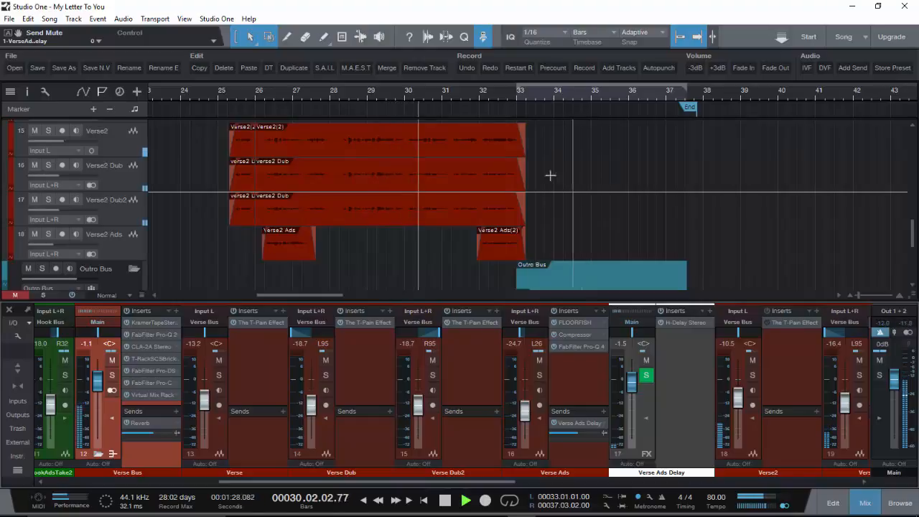
pyautogui.press('space')
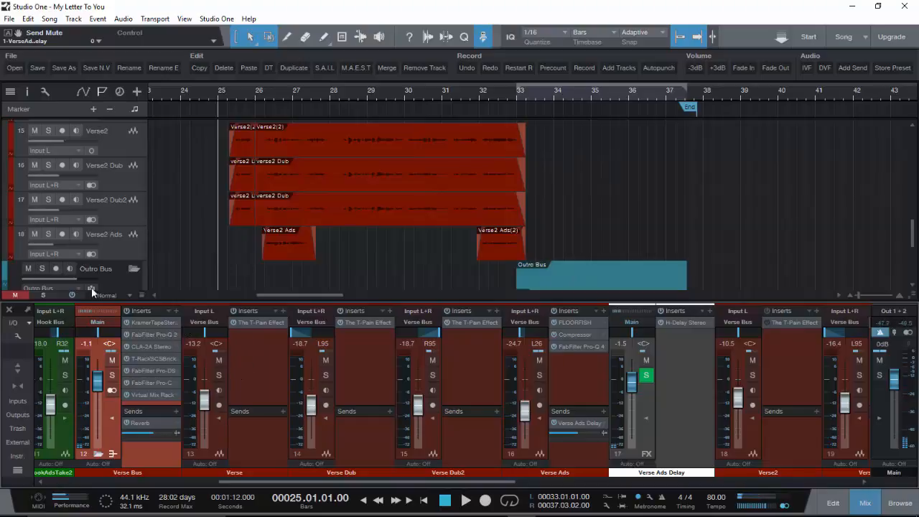
# - Deactivate the Verse Bus inserts and Reverb send, and collapse the insert racks of Verse Dub2, Verse Dub, Verse and Verse Bus
pyautogui.click(126, 422)
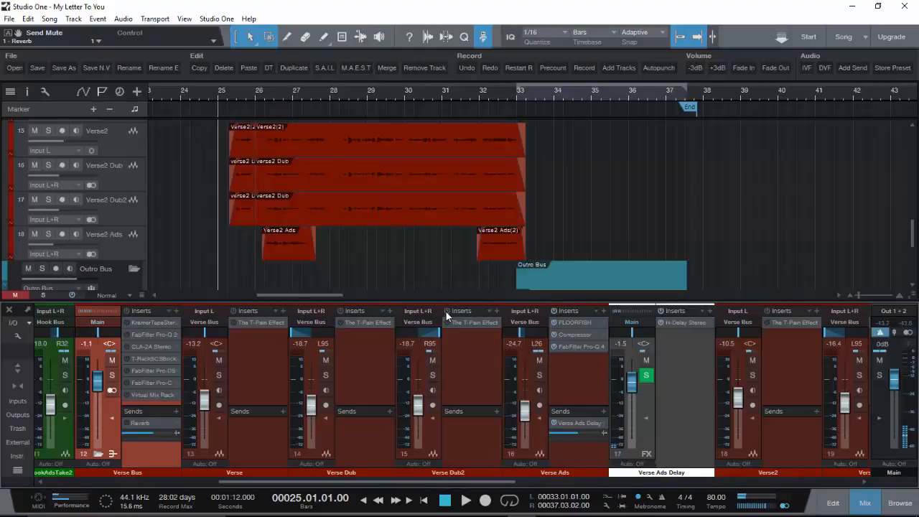
pyautogui.click(432, 418)
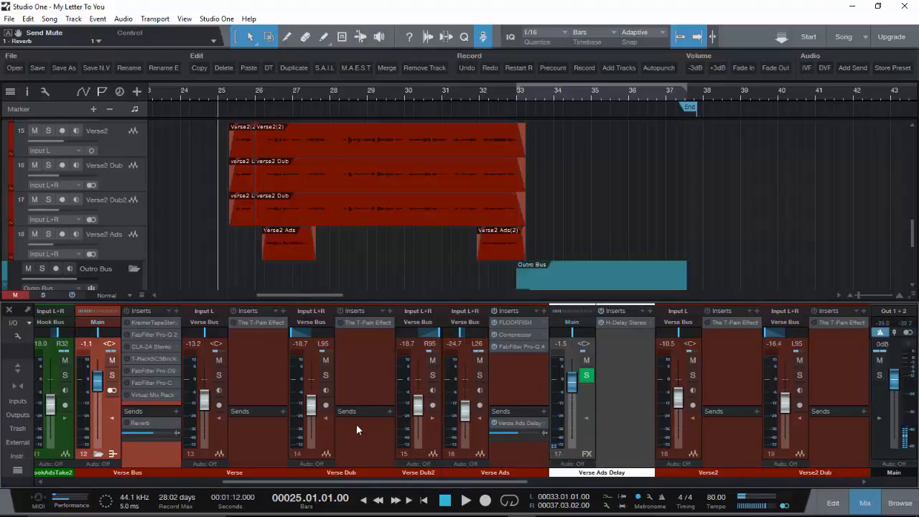
pyautogui.click(323, 421)
pyautogui.click(325, 417)
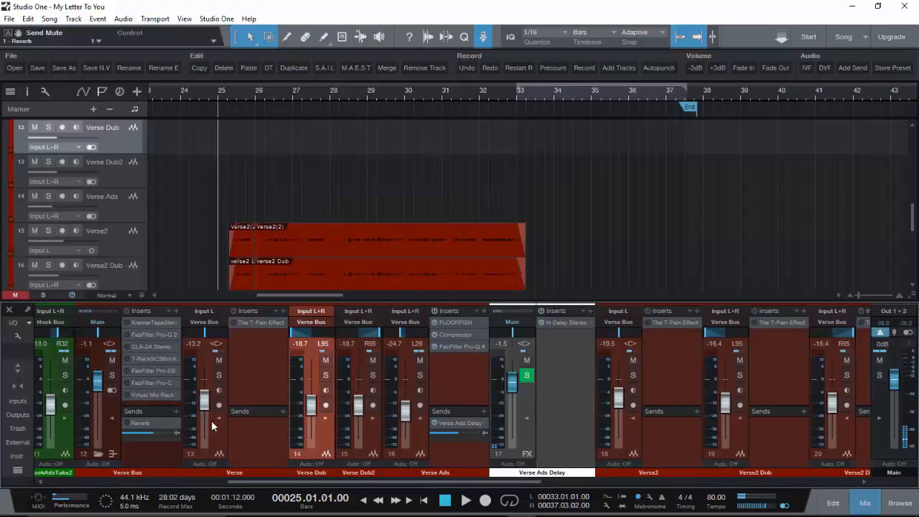
pyautogui.click(219, 416)
pyautogui.click(113, 418)
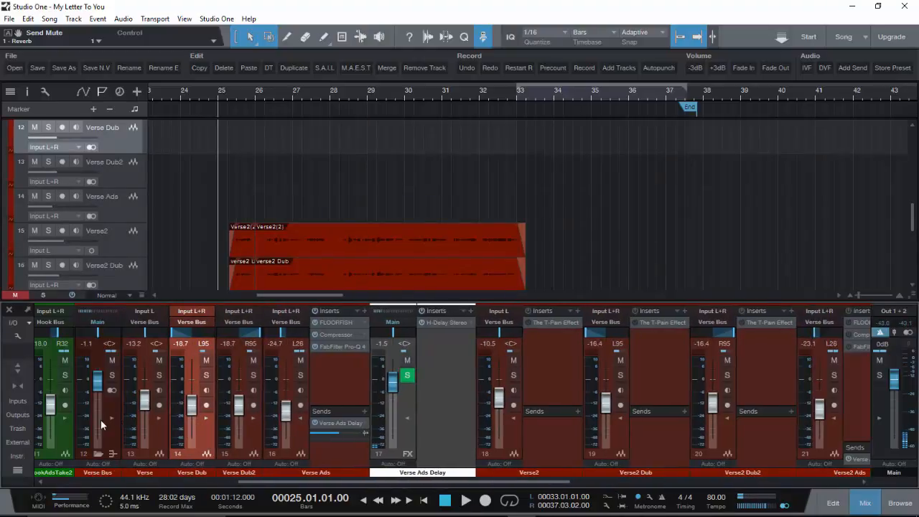
pyautogui.click(113, 415)
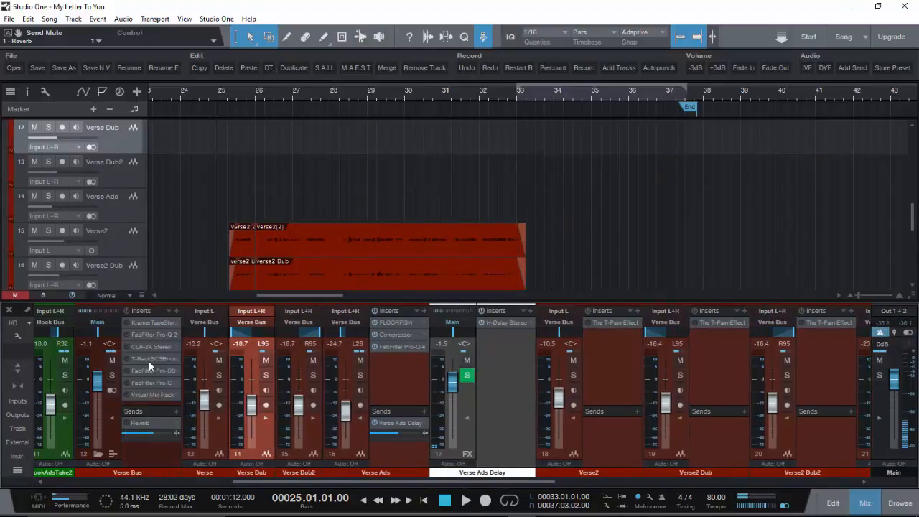
pyautogui.click(115, 413)
# - Move the playback position to bar 33, where the outro vocals start
pyautogui.scroll(-2, 498, 281)
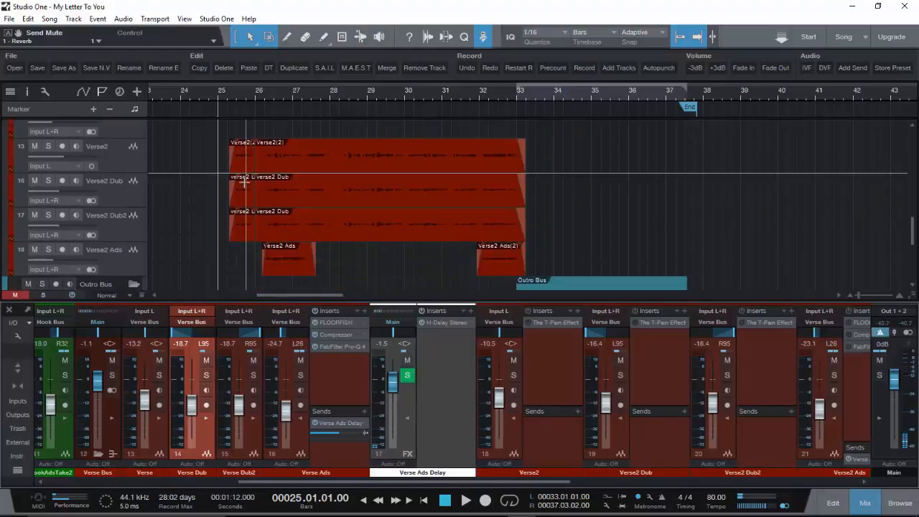
pyautogui.scroll(-4, 497, 281)
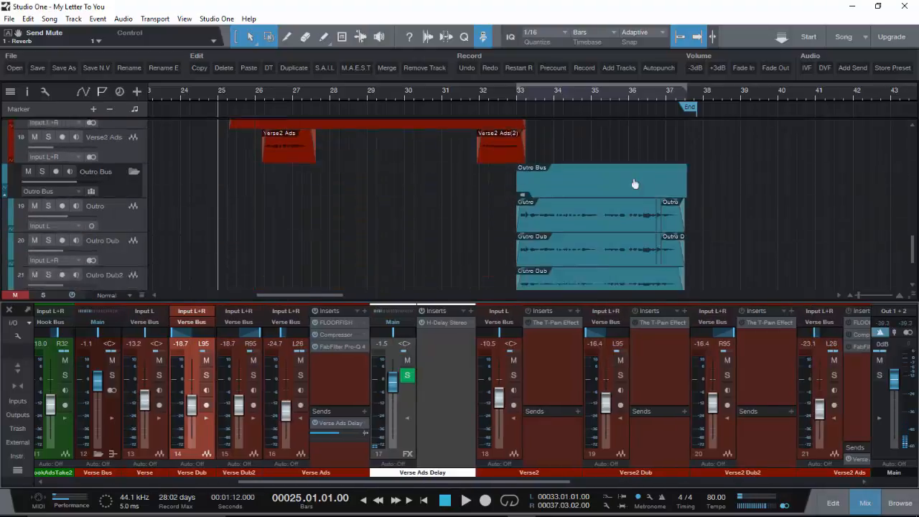
pyautogui.click(516, 94)
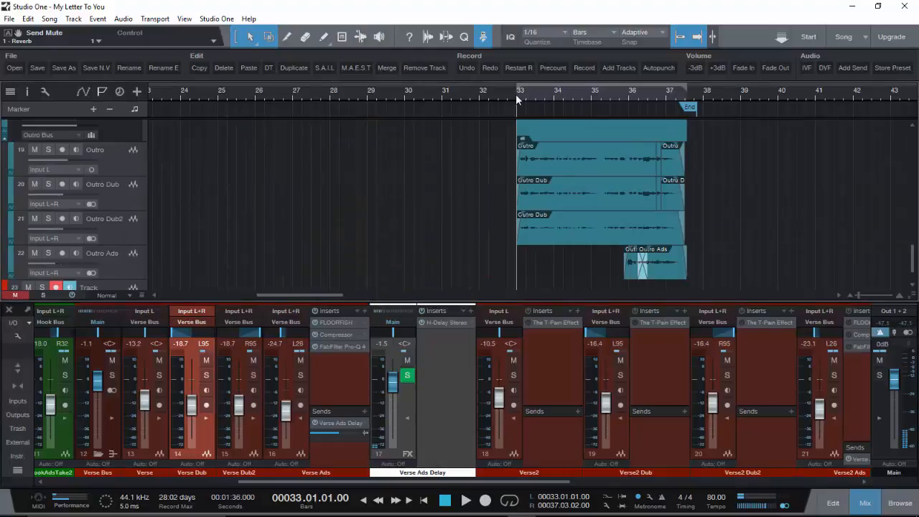
# - Collapse the insert racks of Verse Ads, Verse Ads Delay, Verse2, Verse2 Dub, Verse2 Dub2 and Verse2 Ads
pyautogui.click(300, 418)
pyautogui.click(348, 417)
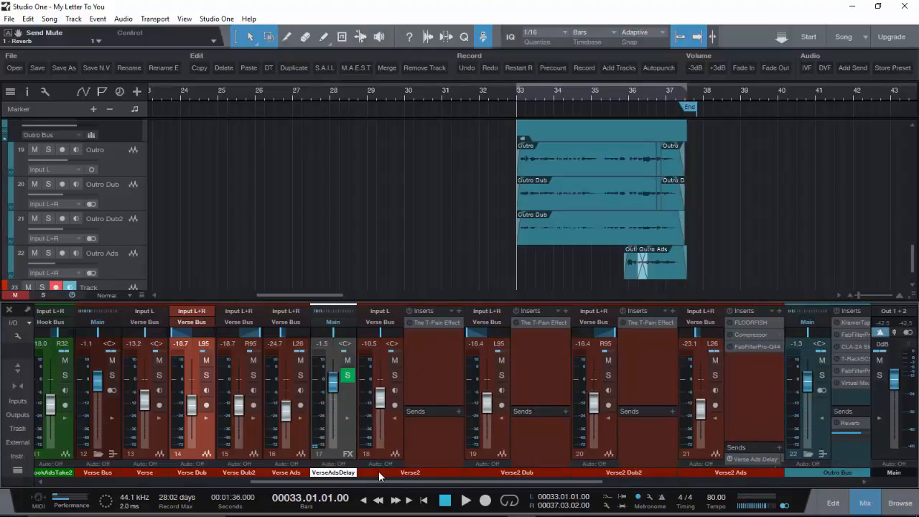
pyautogui.scroll(-4, 378, 477)
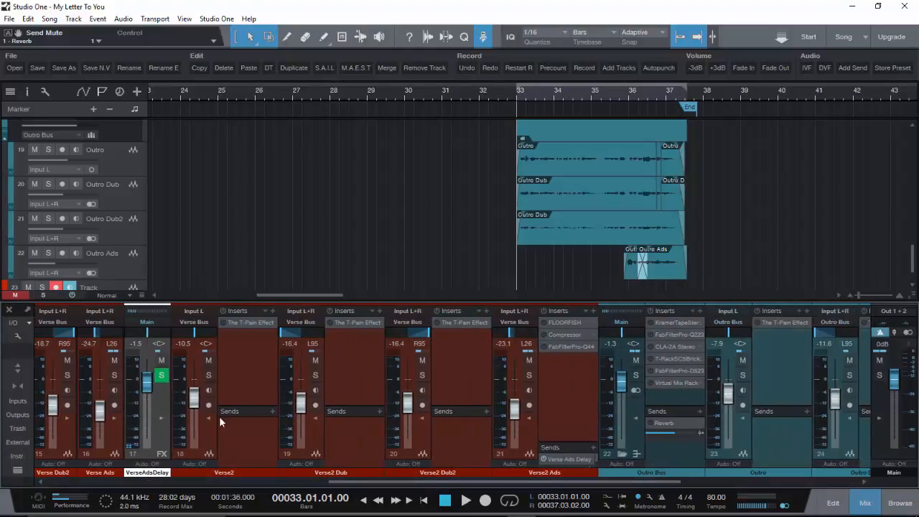
pyautogui.click(203, 415)
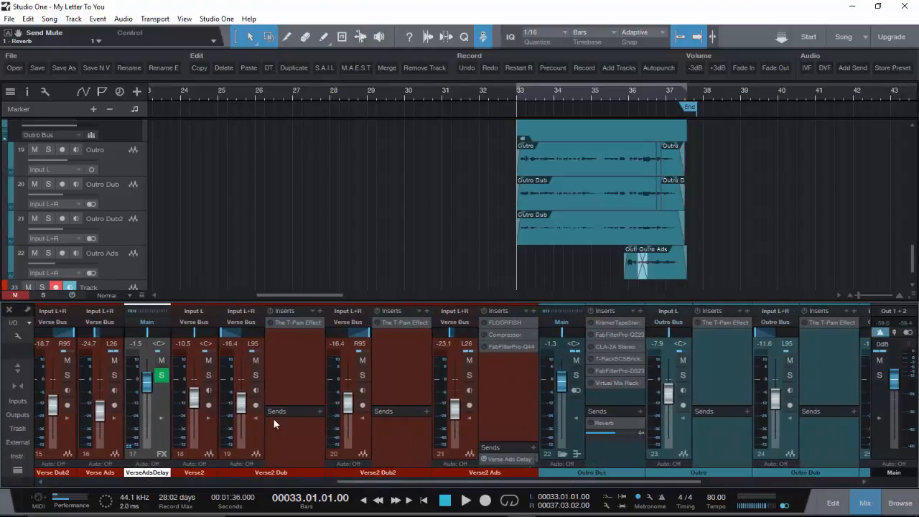
pyautogui.click(254, 416)
pyautogui.click(301, 416)
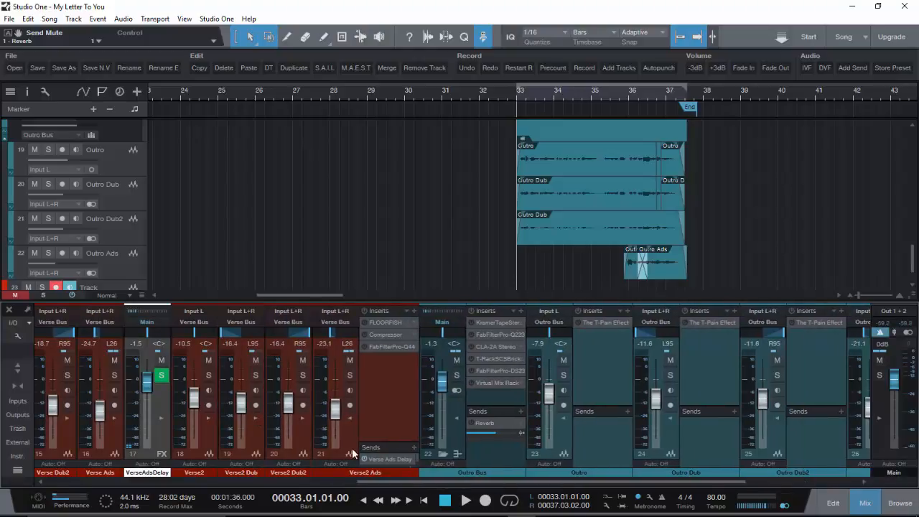
pyautogui.click(351, 416)
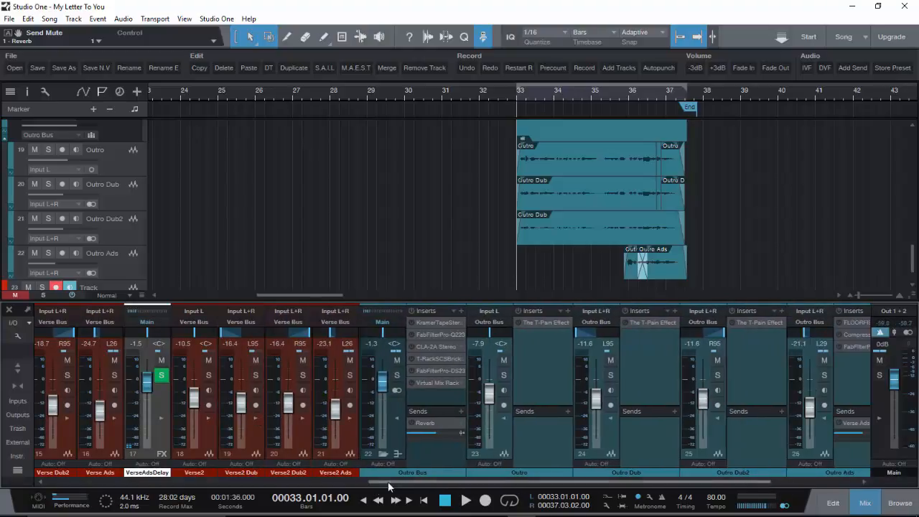
# - Move the playback position to bar 25 beat 2, play the start of the second verse briefly, and stop
pyautogui.scroll(5, 407, 200)
pyautogui.scroll(-2, 408, 201)
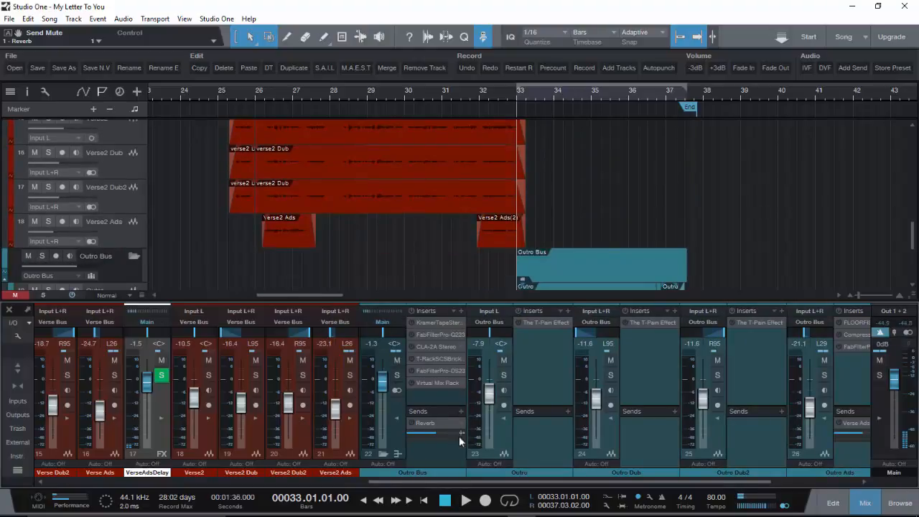
pyautogui.hscroll(-5, 434, 475)
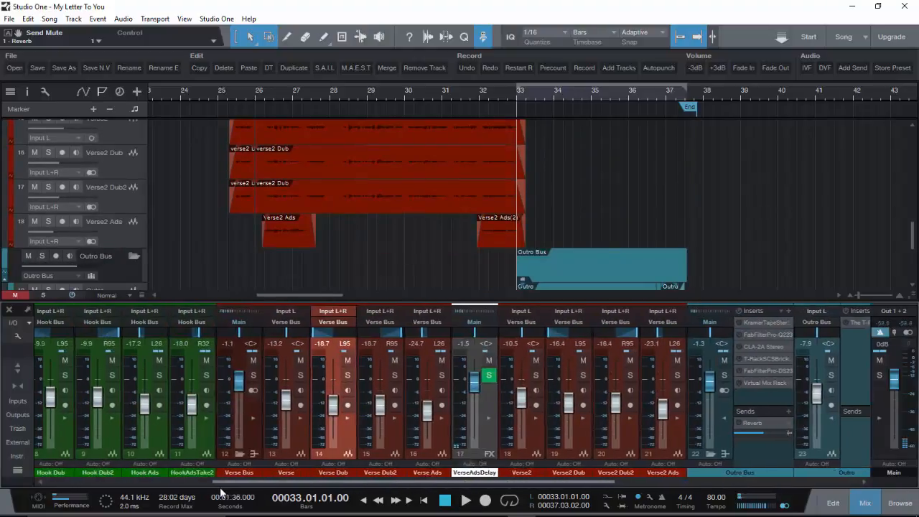
pyautogui.click(229, 93)
pyautogui.press('space')
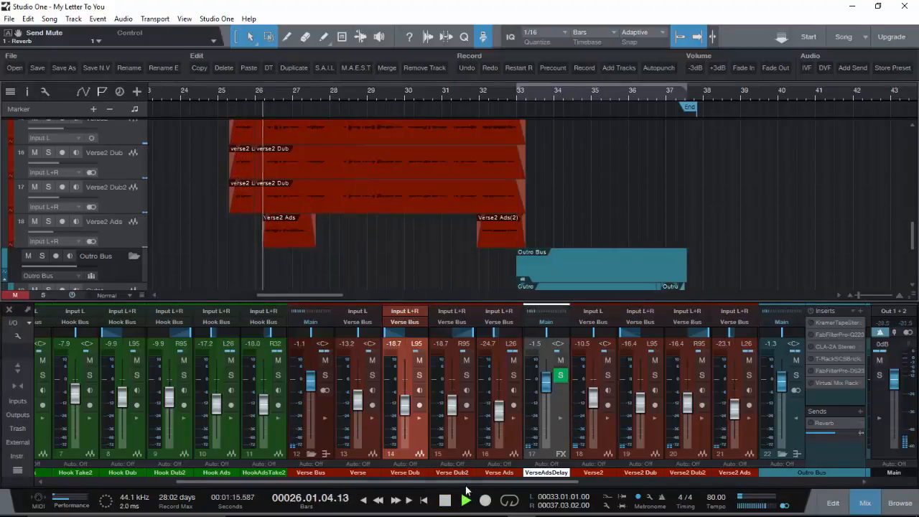
pyautogui.moveTo(466, 483); pyautogui.dragTo(505, 483)
pyautogui.press('space')
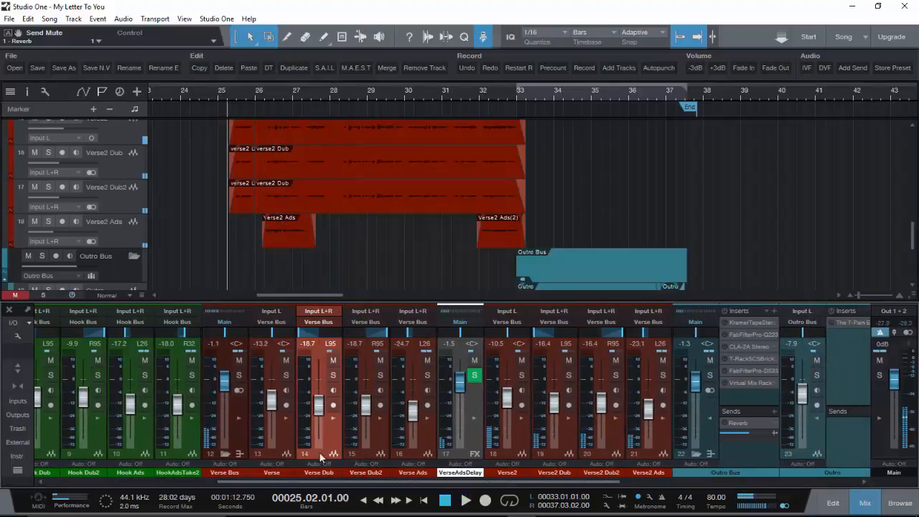
# - Expand the Verse Bus insert rack and reactivate its inserts and Reverb send
pyautogui.click(236, 417)
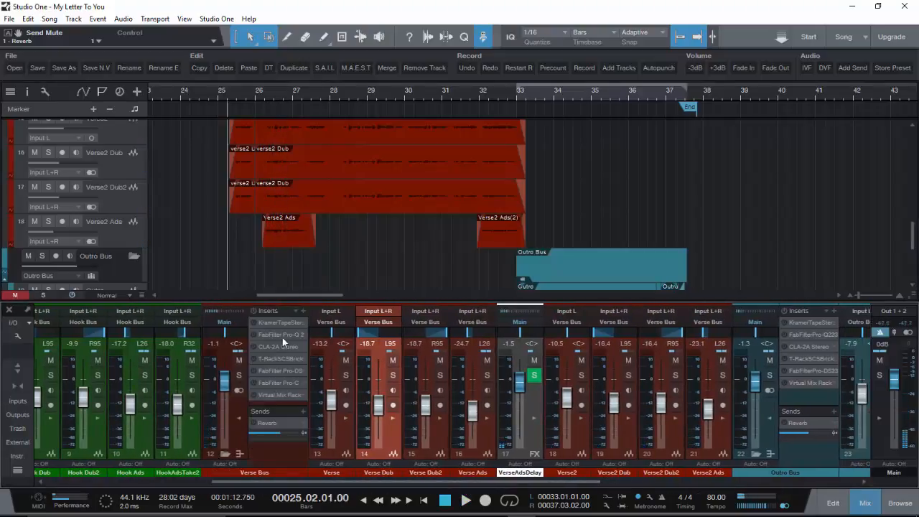
pyautogui.click(254, 422)
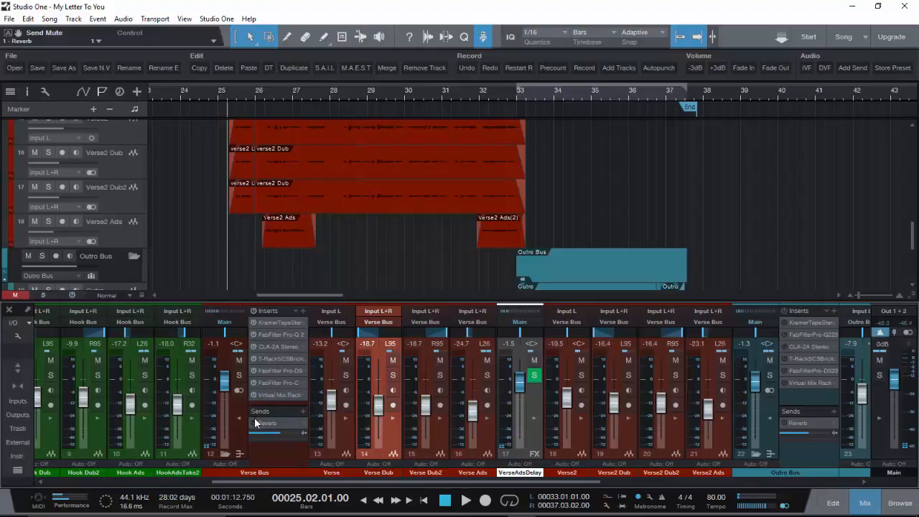
# - Expand Verse2, Verse2 Dub, Verse2 Dub2 and Verse2 Ads, activate their inserts, and audition the second verse from bar 25 beat 2
pyautogui.moveTo(310, 485); pyautogui.dragTo(503, 480)
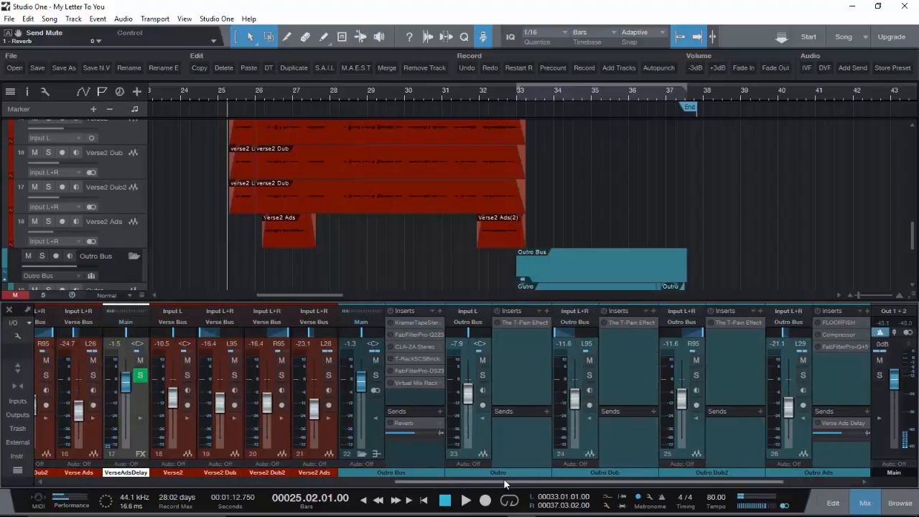
pyautogui.click(187, 416)
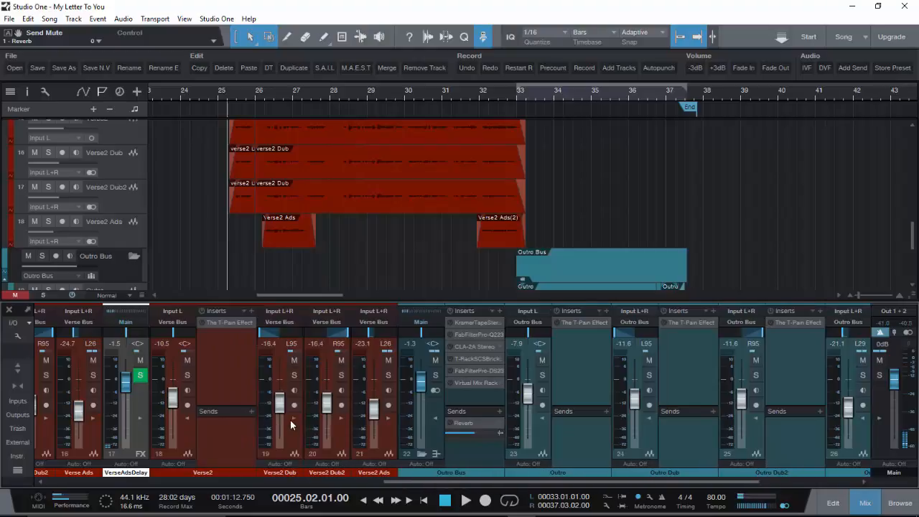
pyautogui.click(292, 419)
pyautogui.click(402, 418)
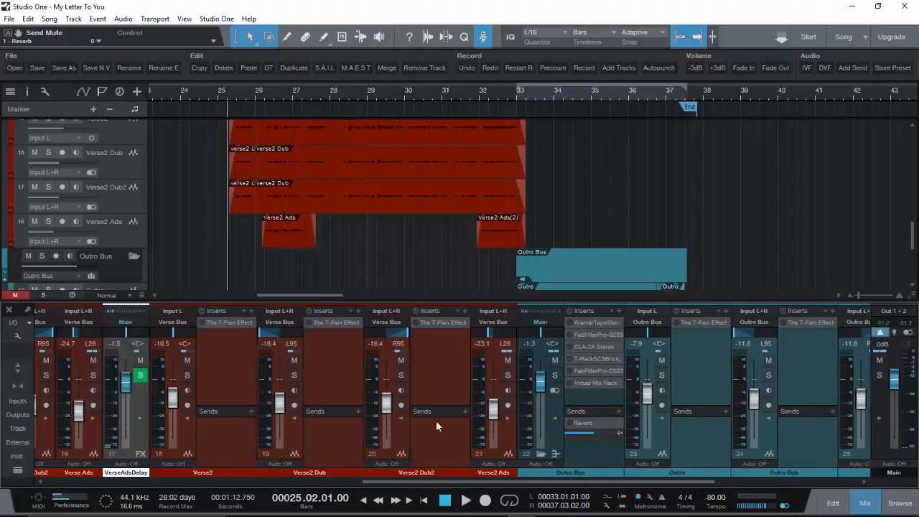
pyautogui.click(503, 418)
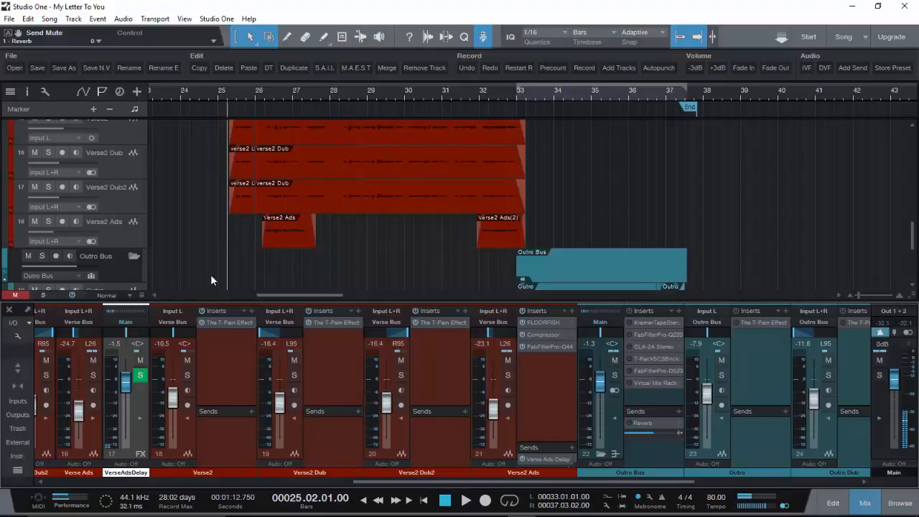
pyautogui.press('space')
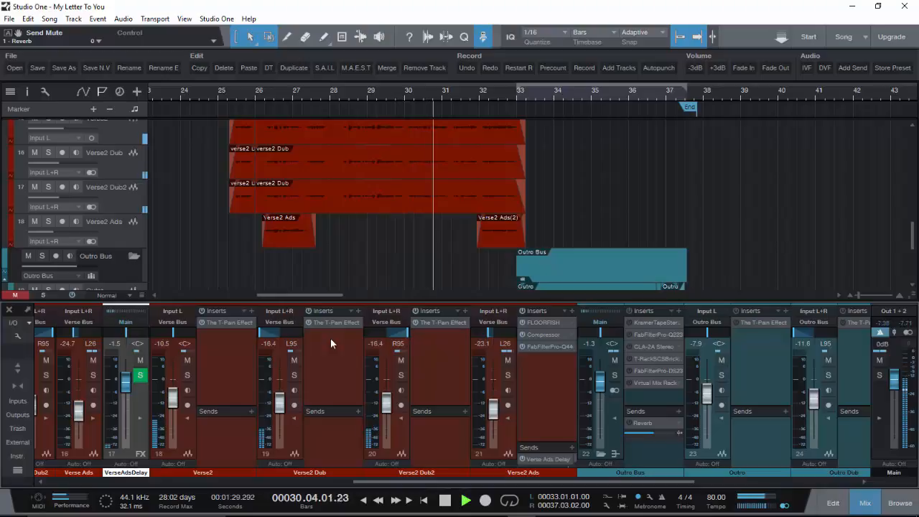
pyautogui.press('space')
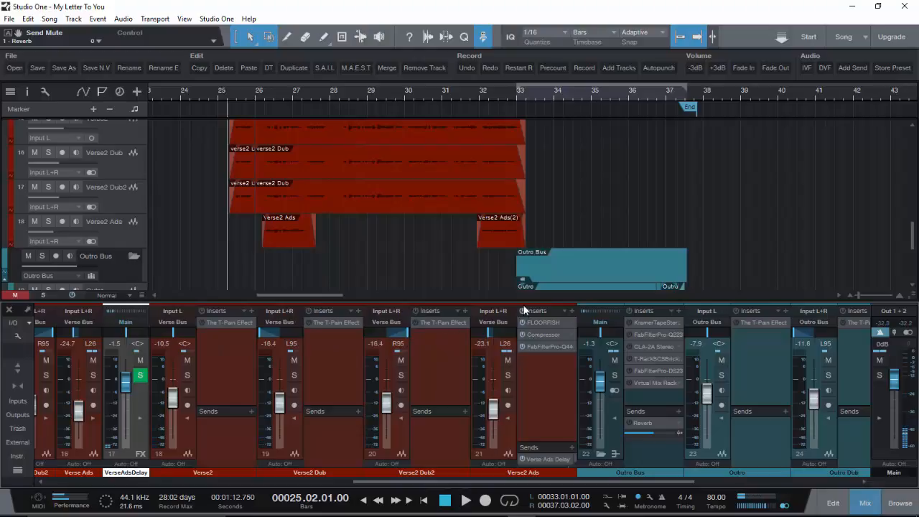
# - Deactivate the four Verse2 channels' inserts and the Verse2 Ads delay send, and collapse their insert racks
pyautogui.click(508, 419)
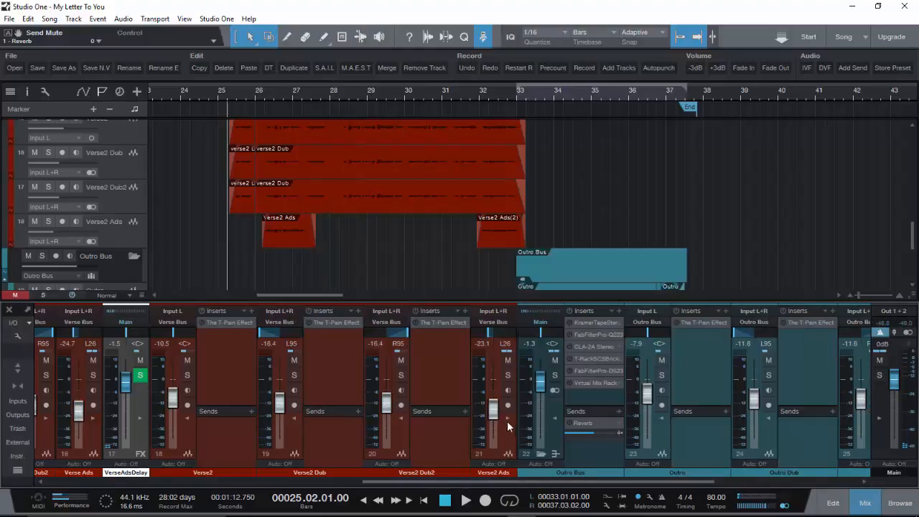
pyautogui.click(398, 418)
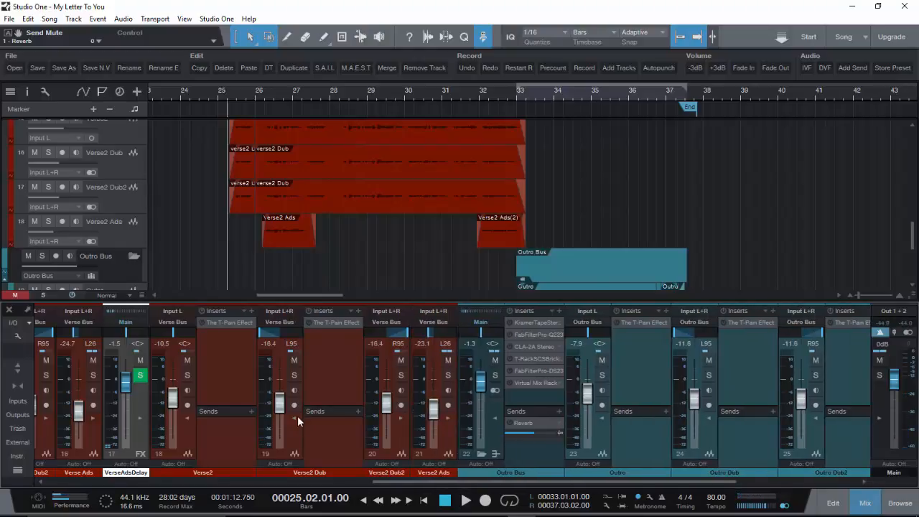
pyautogui.click(446, 422)
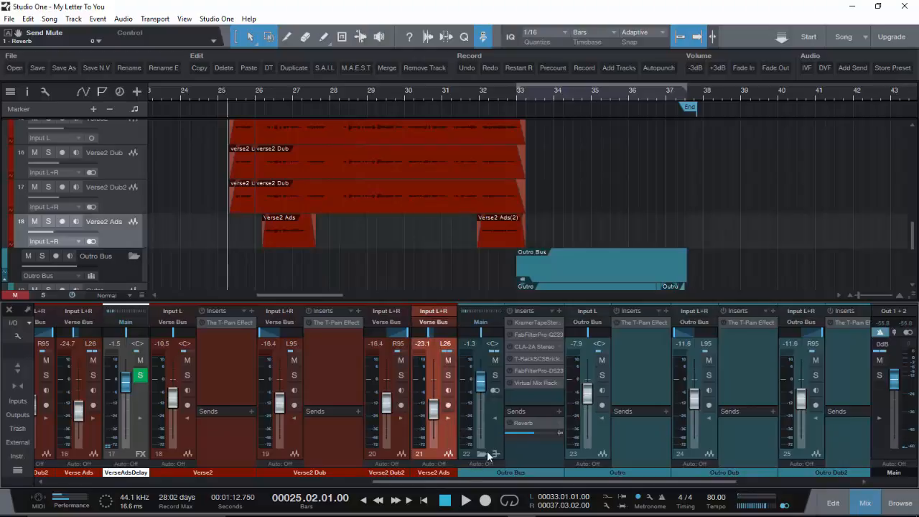
pyautogui.click(448, 416)
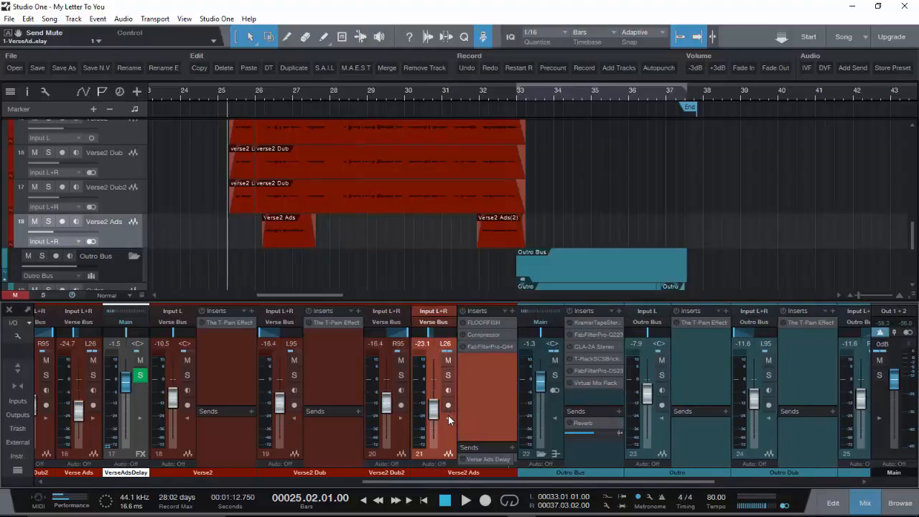
pyautogui.click(448, 415)
pyautogui.click(291, 416)
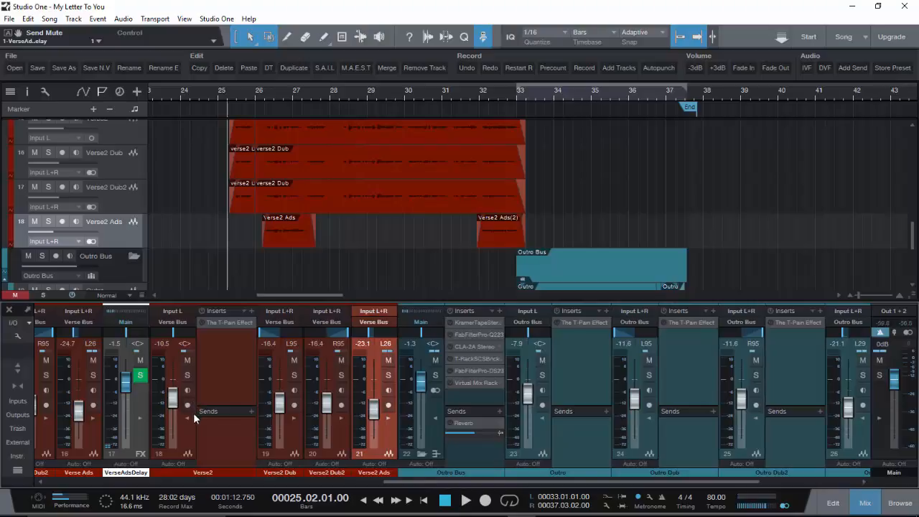
pyautogui.click(187, 418)
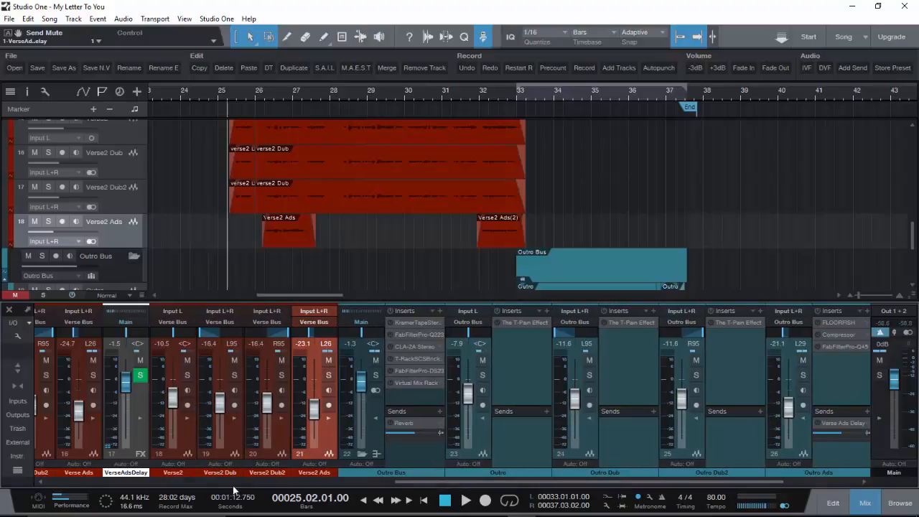
pyautogui.moveTo(402, 482); pyautogui.dragTo(237, 490)
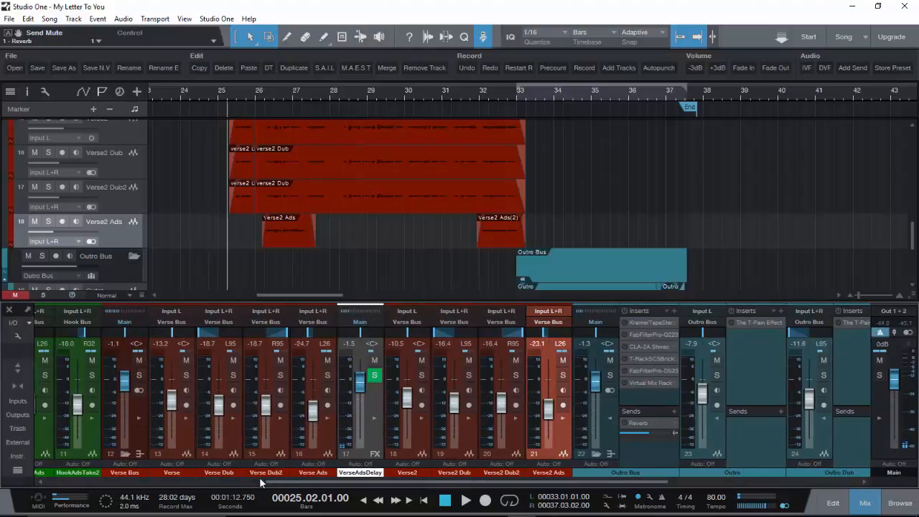
# - Bring the Outro Bus channels into the mixer view and move the playback position to bar 33
pyautogui.moveTo(262, 480); pyautogui.dragTo(469, 491)
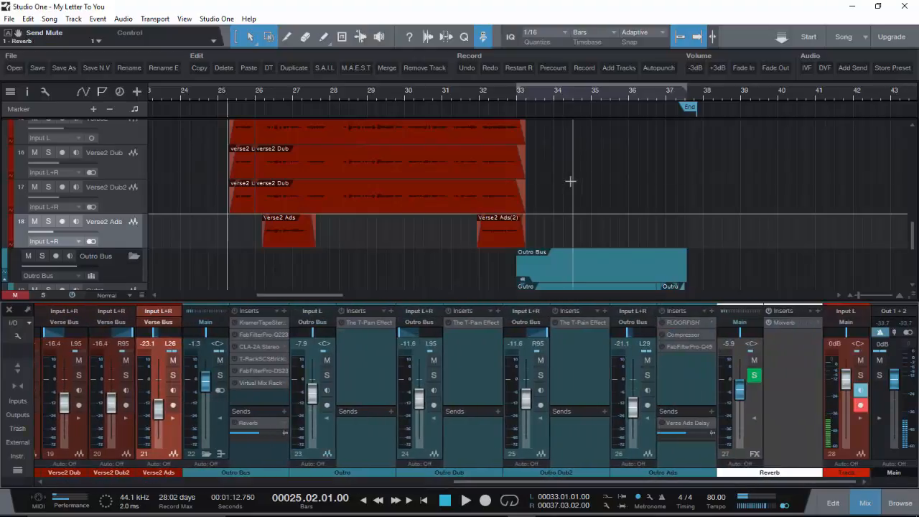
pyautogui.scroll(-3, 570, 180)
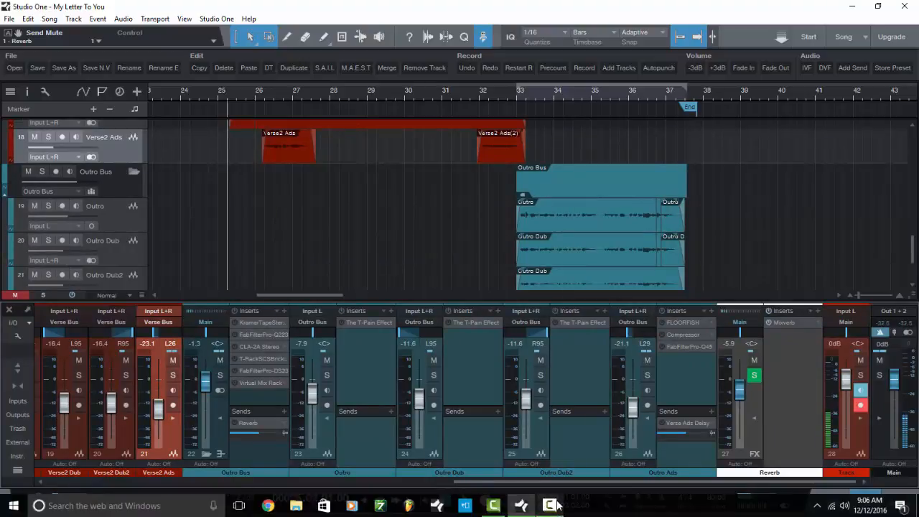
pyautogui.click(550, 507)
pyautogui.click(892, 446)
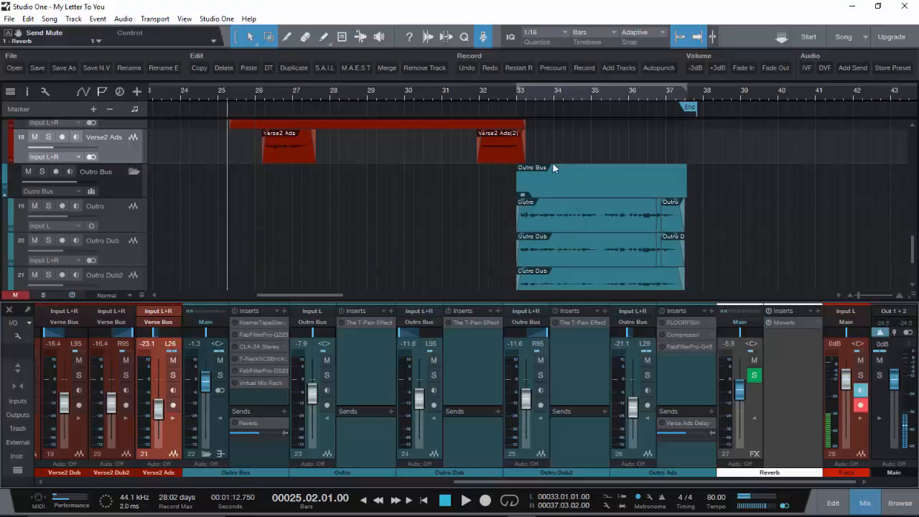
pyautogui.scroll(-3, 492, 127)
pyautogui.click(519, 98)
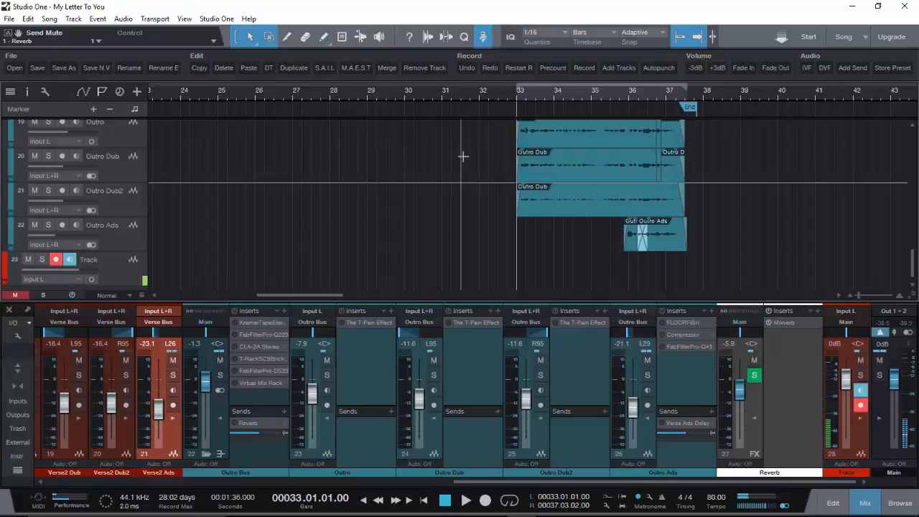
# - Activate the inserts and sends on Outro Bus, Outro, Outro Dub, Outro Dub2 and Outro Ads
pyautogui.scroll(-1, 454, 160)
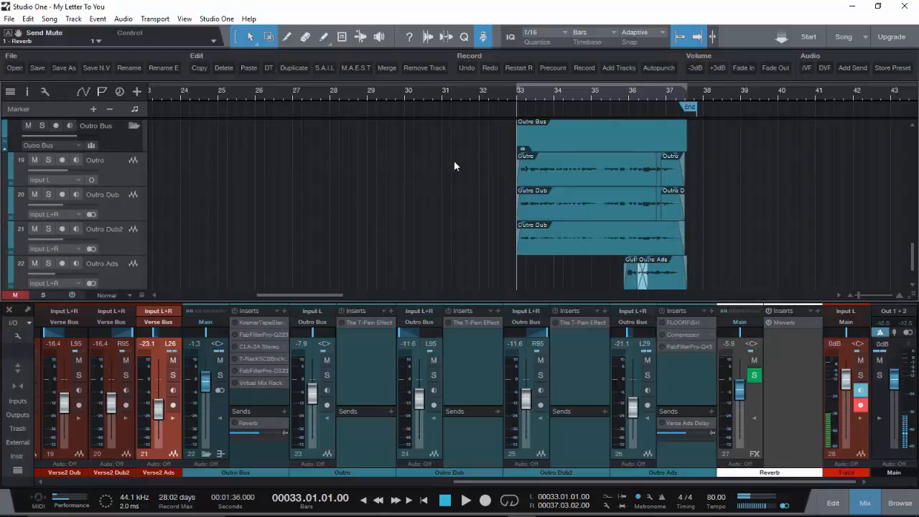
pyautogui.scroll(3, 454, 160)
pyautogui.scroll(-1, 453, 161)
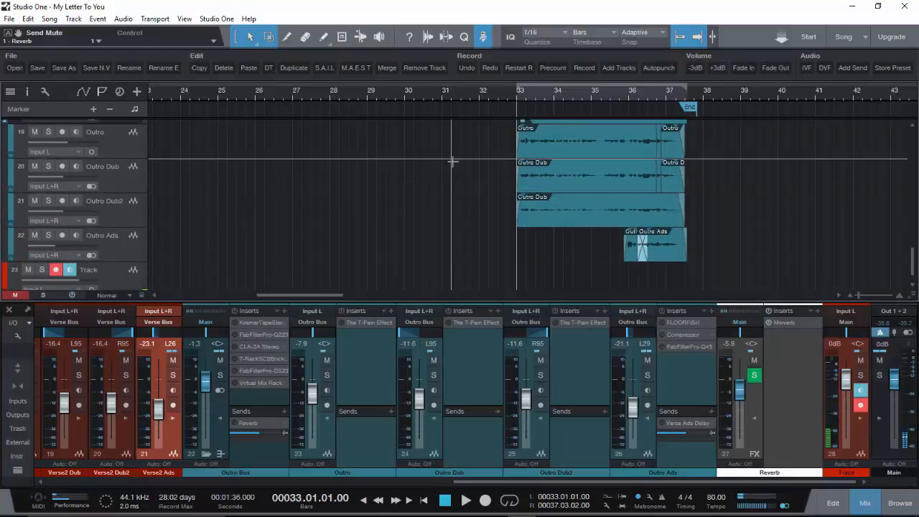
pyautogui.scroll(1, 453, 160)
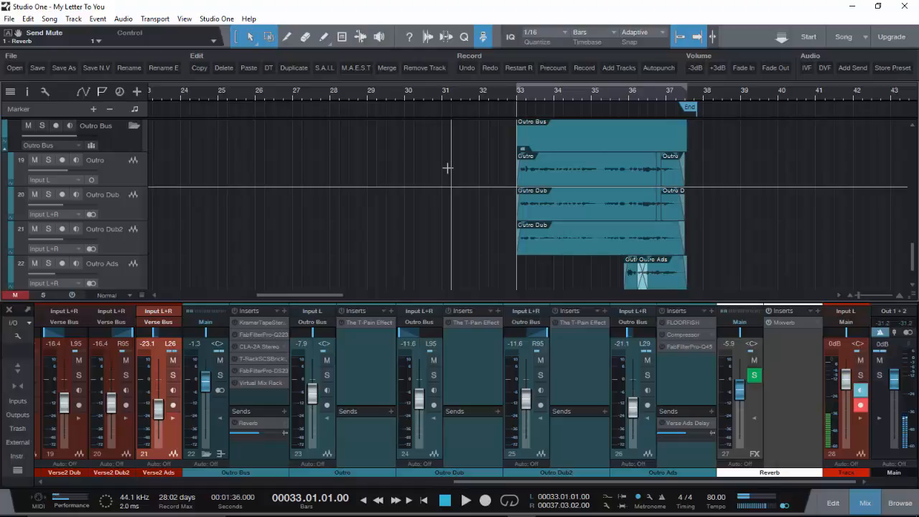
pyautogui.scroll(-2, 447, 173)
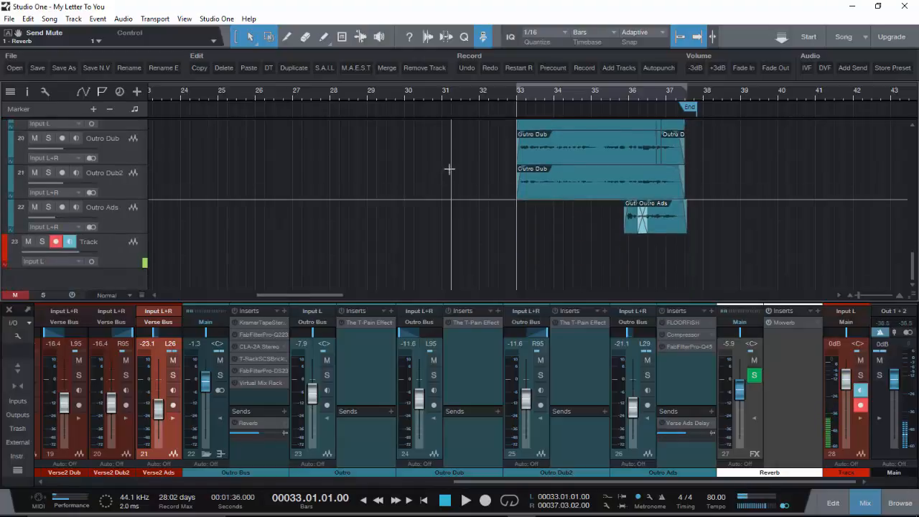
pyautogui.scroll(-1, 449, 168)
pyautogui.scroll(1, 448, 169)
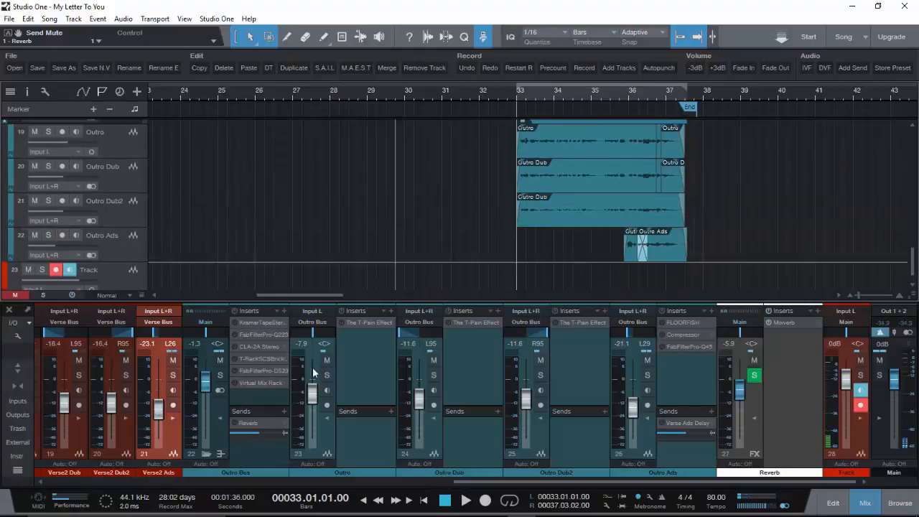
pyautogui.click(231, 321)
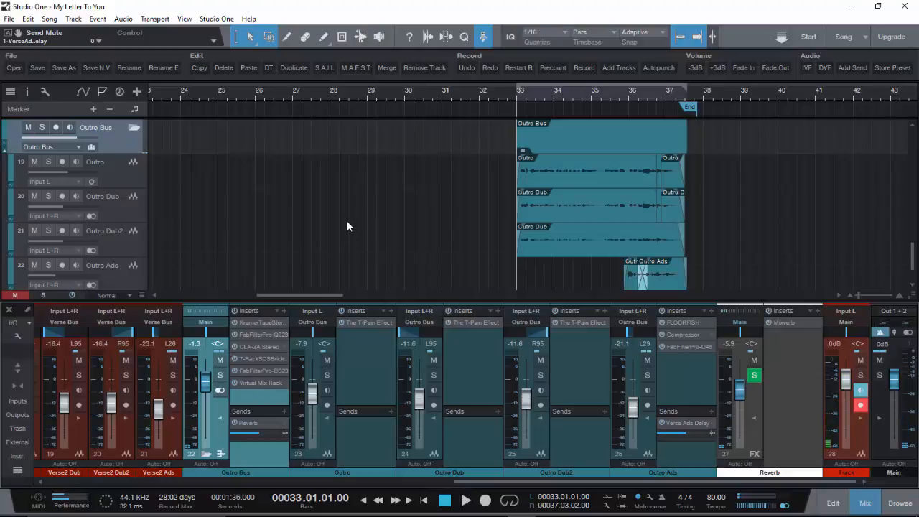
# - Inspect The T-Pain Effect settings on the Outro channel, close the plug-in, and play the outro from bar 33
pyautogui.scroll(-1, 347, 221)
pyautogui.scroll(1, 347, 227)
pyautogui.scroll(-1, 439, 212)
pyautogui.scroll(1, 433, 218)
pyautogui.scroll(-1, 439, 225)
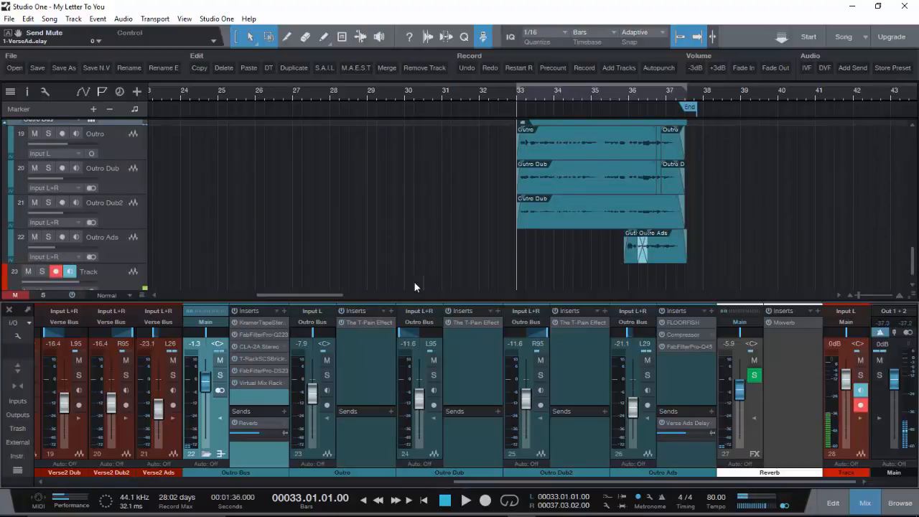
pyautogui.click(379, 324)
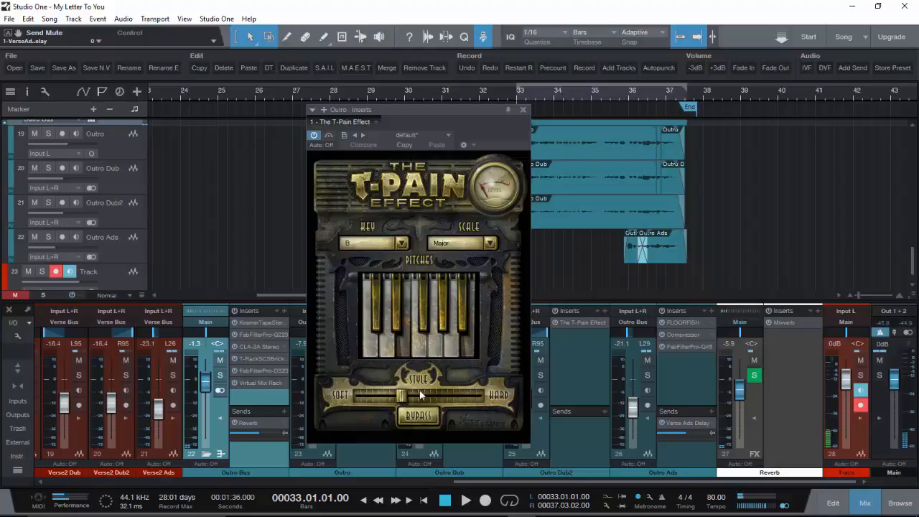
pyautogui.click(522, 110)
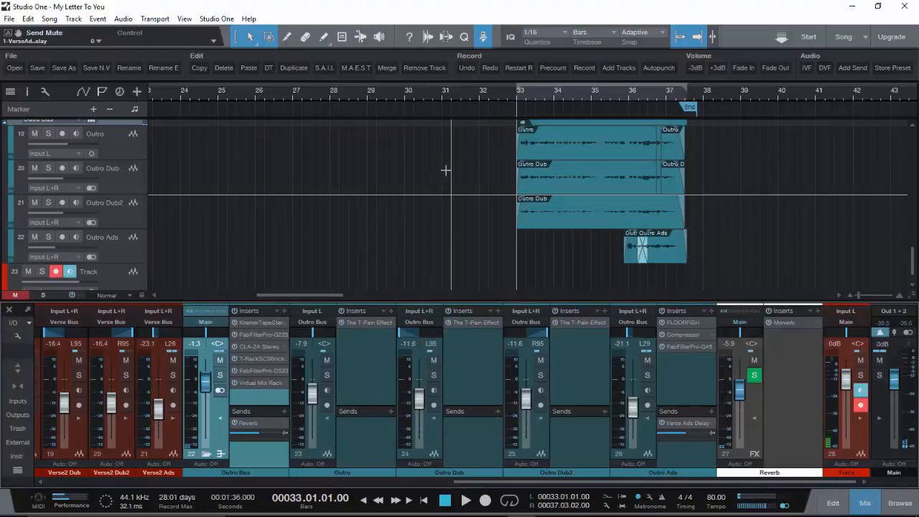
pyautogui.press('space')
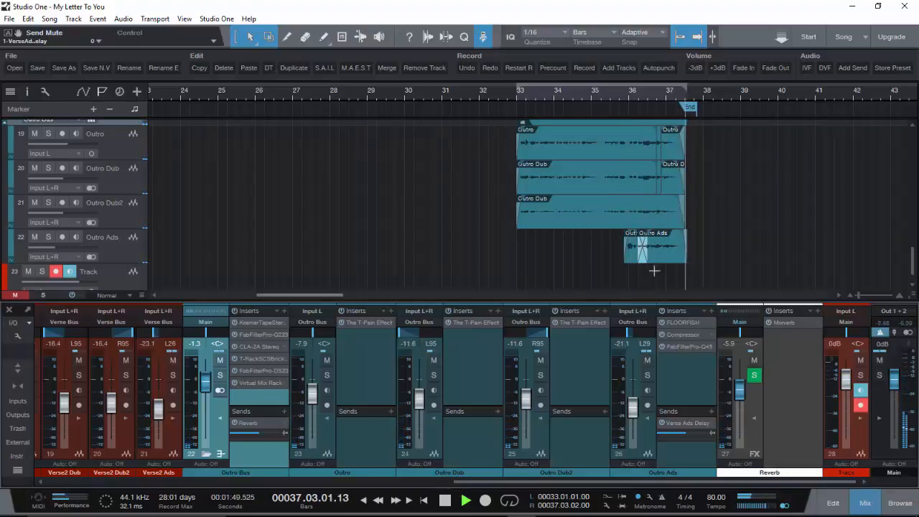
# - Move the playback position to bar 35 beat 4, audition Outro Ads in solo, and unsolo the channel
pyautogui.click(634, 97)
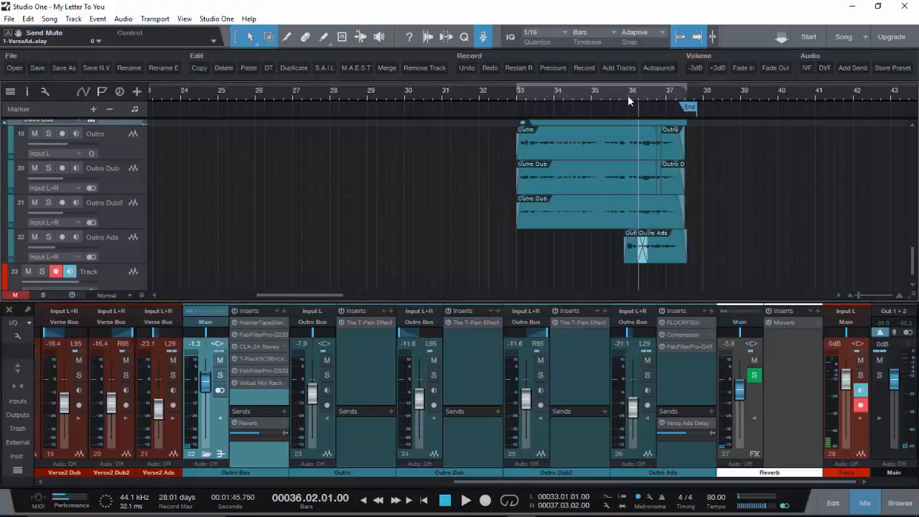
pyautogui.click(628, 94)
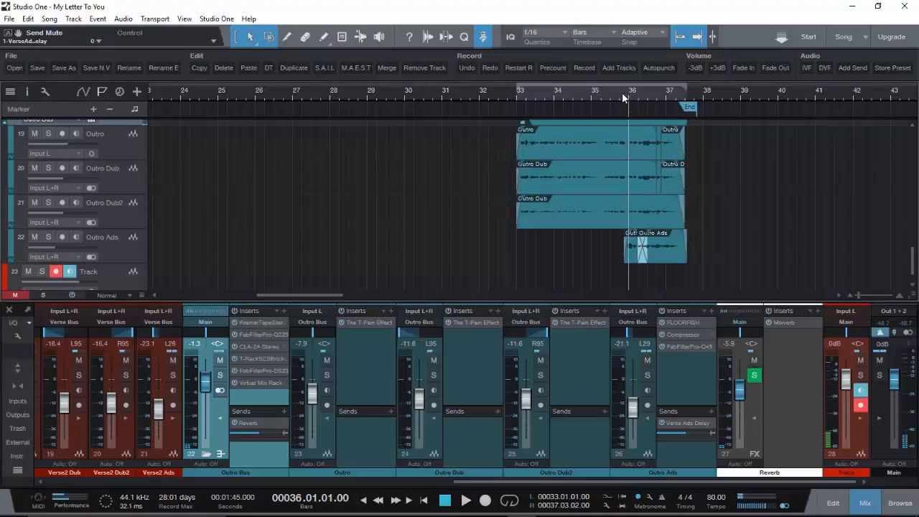
pyautogui.click(623, 91)
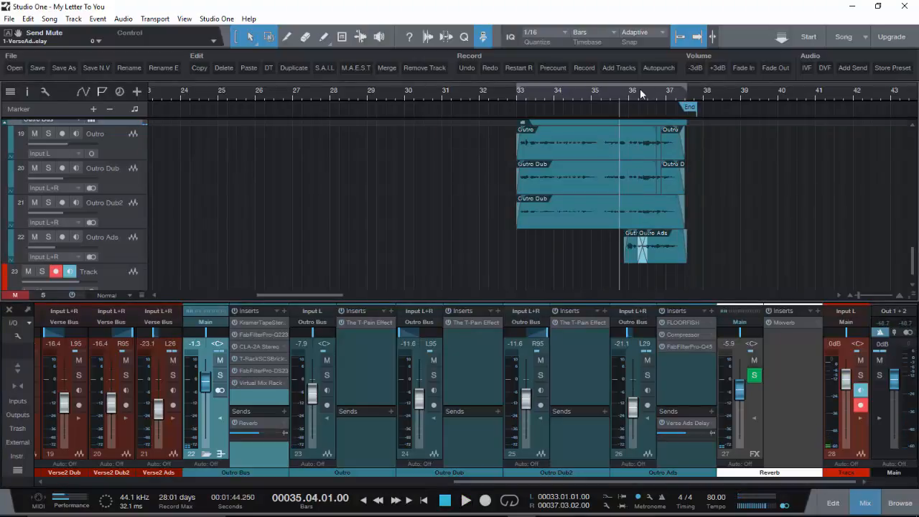
pyautogui.click(652, 372)
pyautogui.press('space')
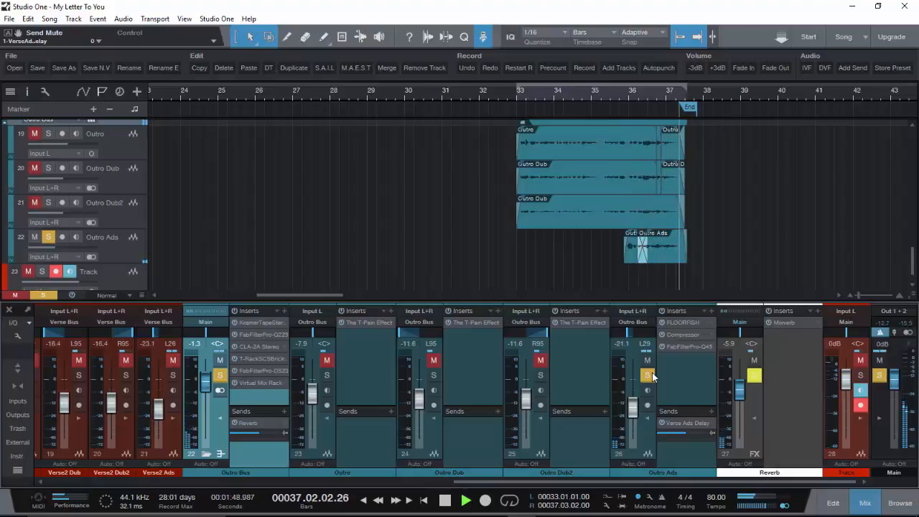
pyautogui.click(651, 373)
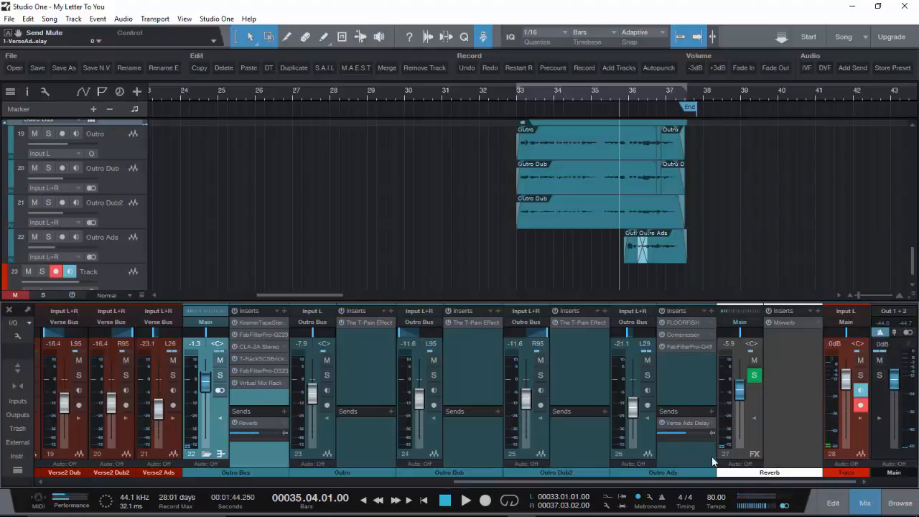
# - Collapse the insert racks of Outro Ads, Outro Dub2, Outro Dub, Outro and Outro Bus
pyautogui.click(646, 420)
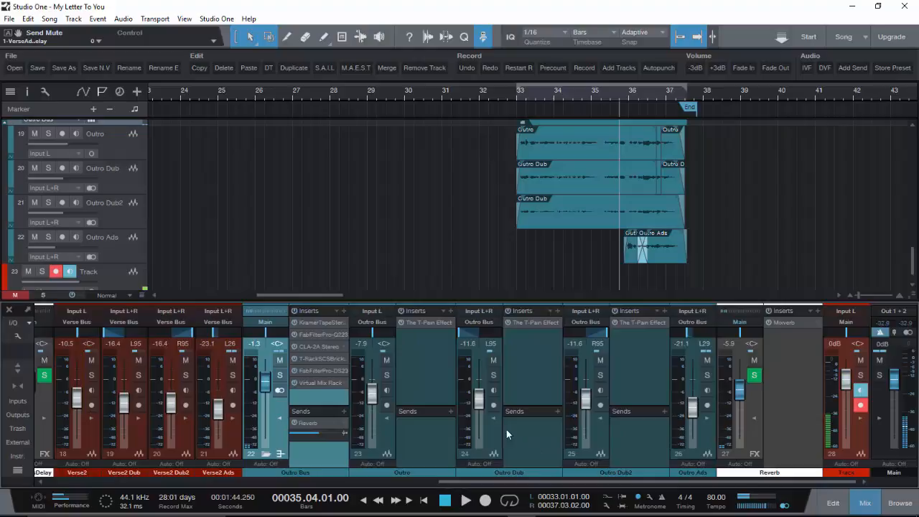
pyautogui.click(599, 418)
pyautogui.click(660, 419)
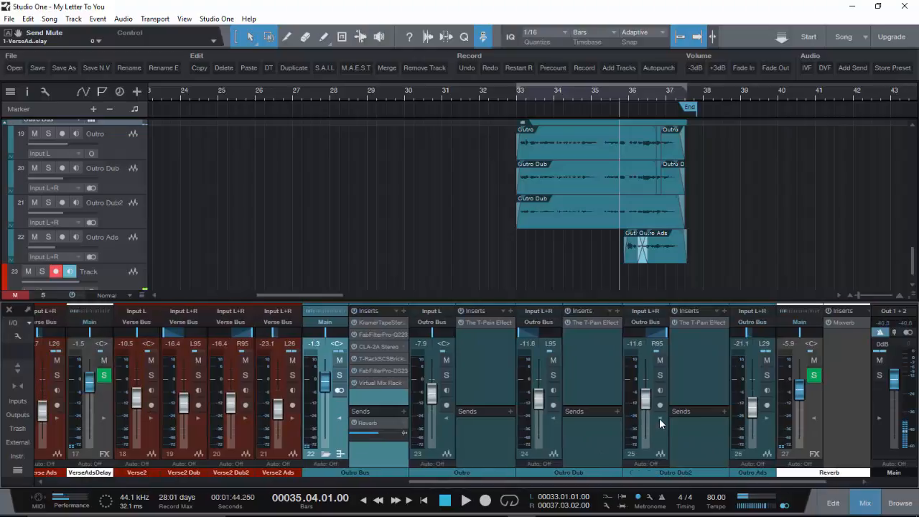
pyautogui.click(661, 418)
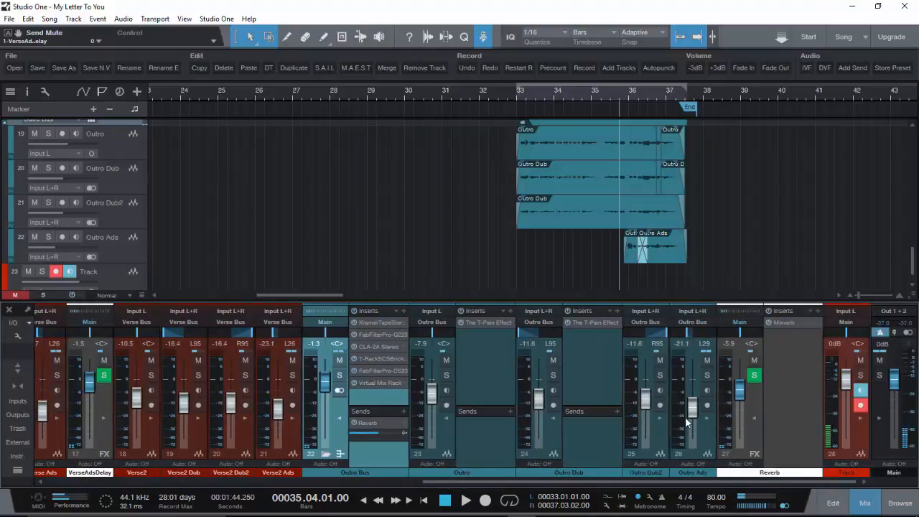
pyautogui.click(551, 419)
pyautogui.click(508, 417)
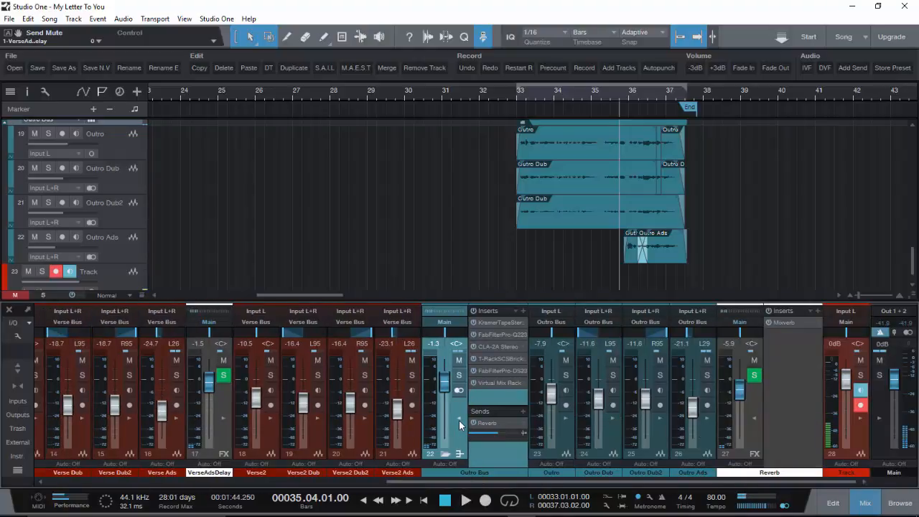
pyautogui.click(459, 420)
pyautogui.click(516, 419)
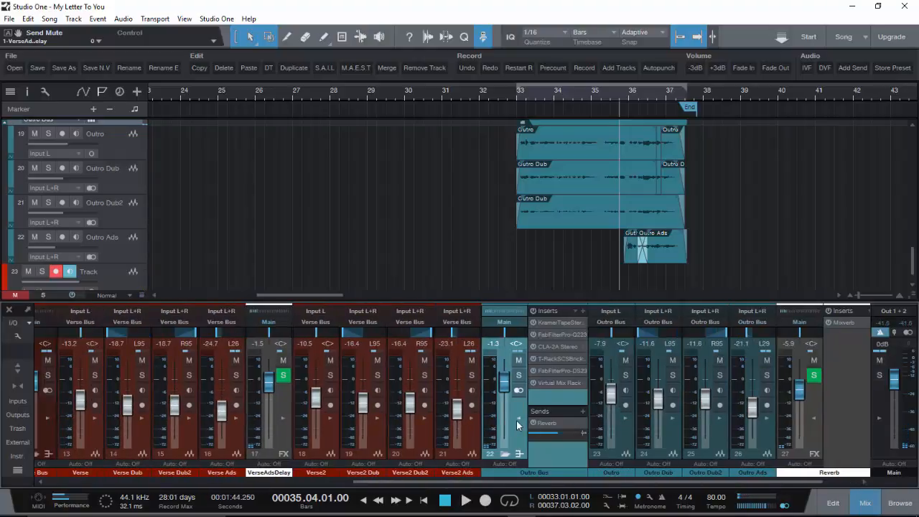
pyautogui.click(521, 420)
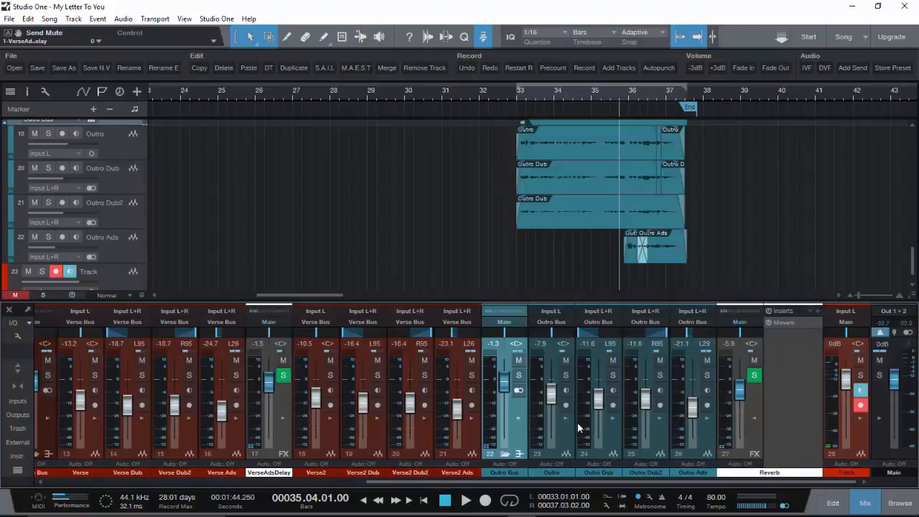
pyautogui.click(704, 417)
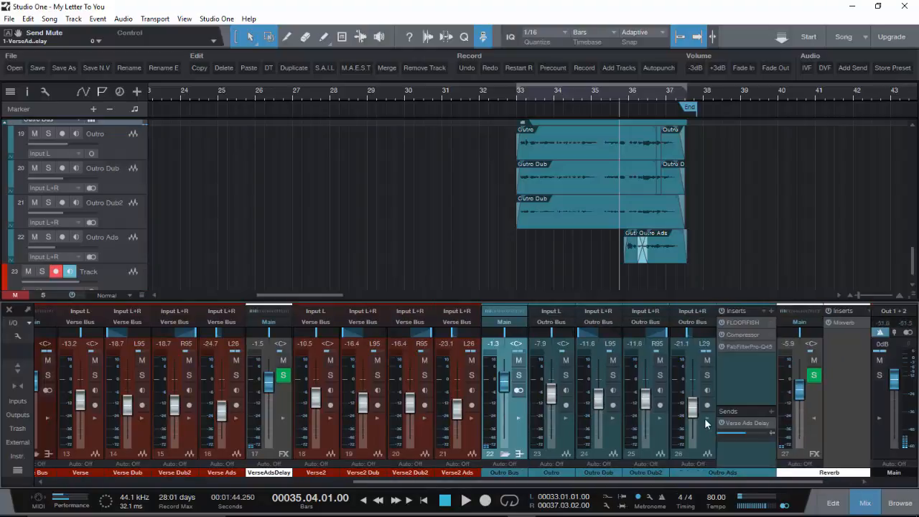
pyautogui.click(704, 418)
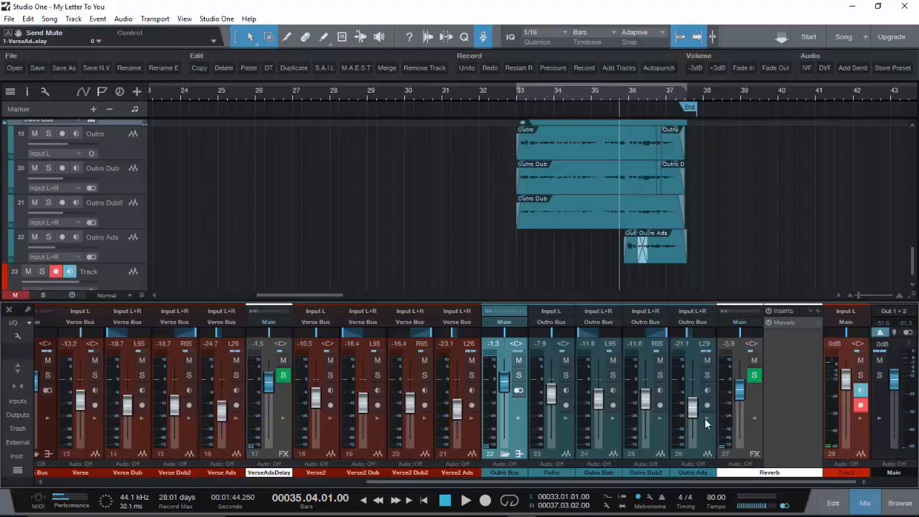
pyautogui.click(661, 418)
pyautogui.click(660, 418)
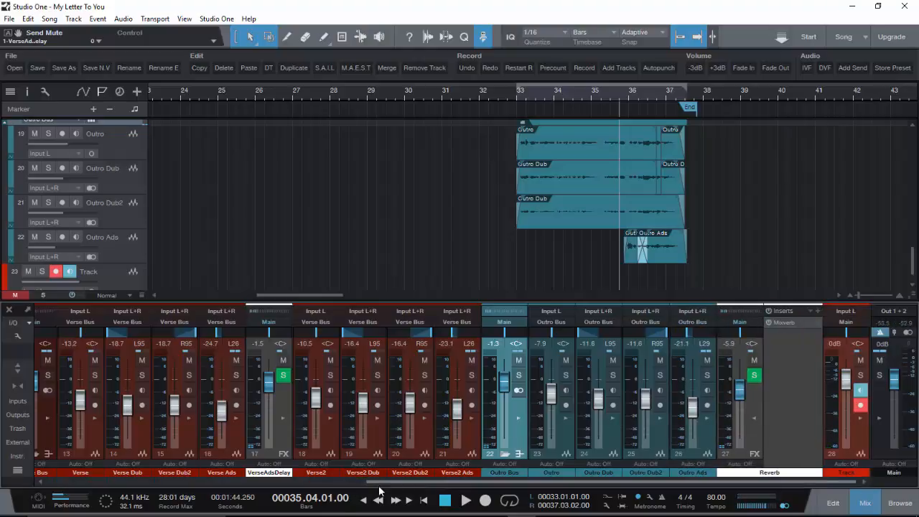
# - Move the playback position to bar 33, unmute the KeyLow beat channel, and play the outro vocals with the beat
pyautogui.moveTo(382, 489); pyautogui.dragTo(38, 486)
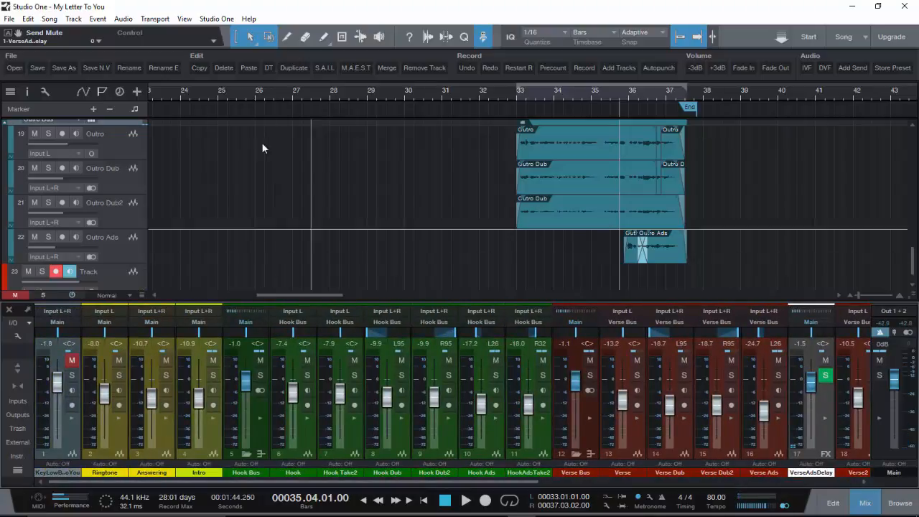
pyautogui.scroll(-2, 306, 94)
pyautogui.scroll(-3, 306, 94)
pyautogui.scroll(2, 276, 137)
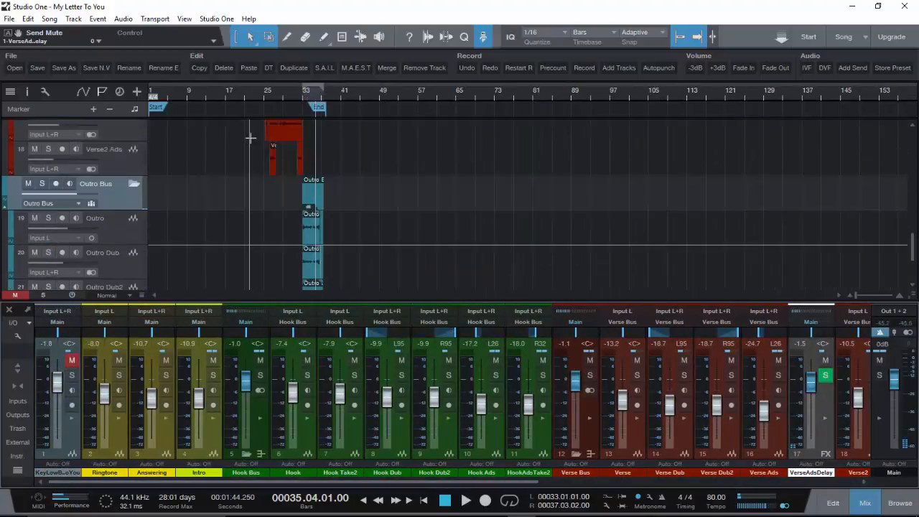
pyautogui.click(308, 99)
pyautogui.click(301, 95)
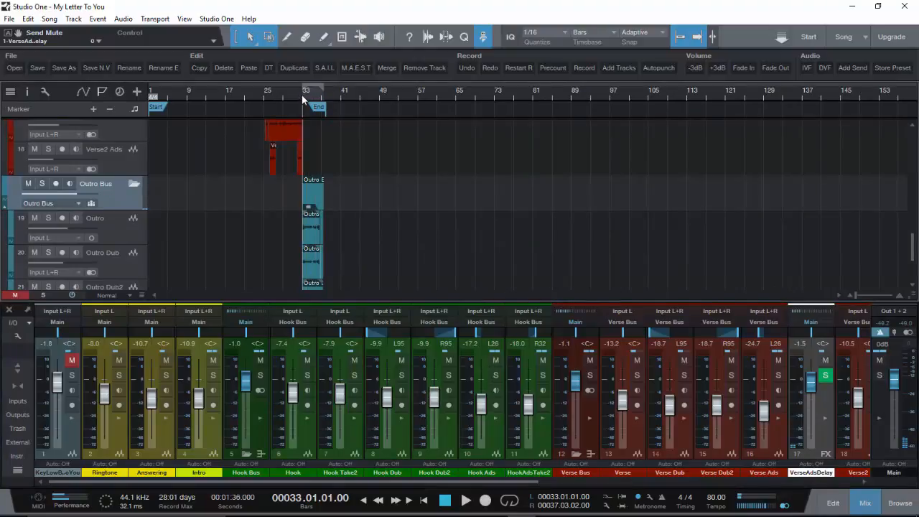
pyautogui.click(72, 361)
pyautogui.press('space')
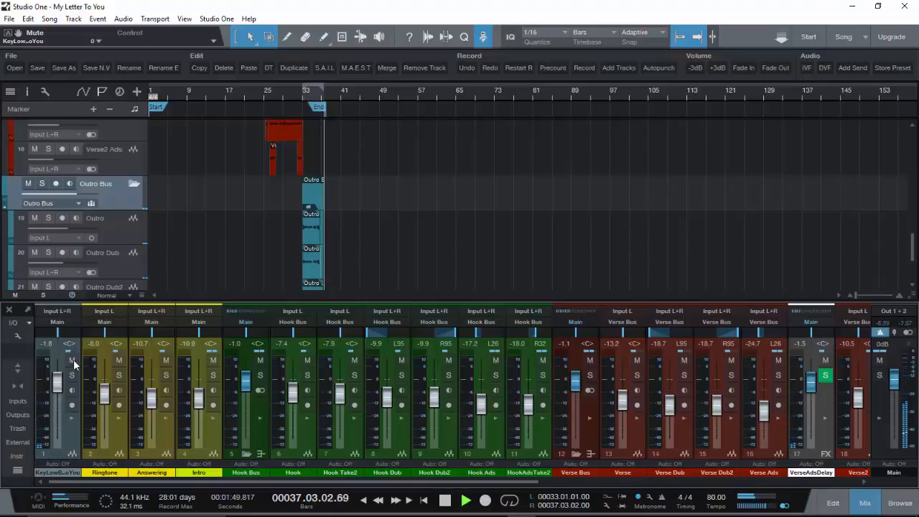
# - Stop playback, mute the KeyLow beat channel again, and return to the first tracks of the arrangement
pyautogui.press('space')
pyautogui.click(71, 359)
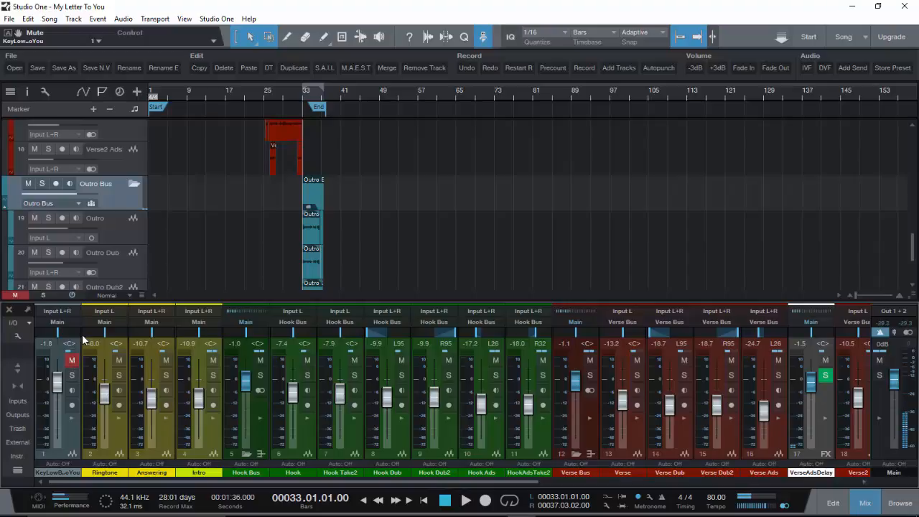
pyautogui.scroll(1, 178, 175)
pyautogui.scroll(15, 179, 176)
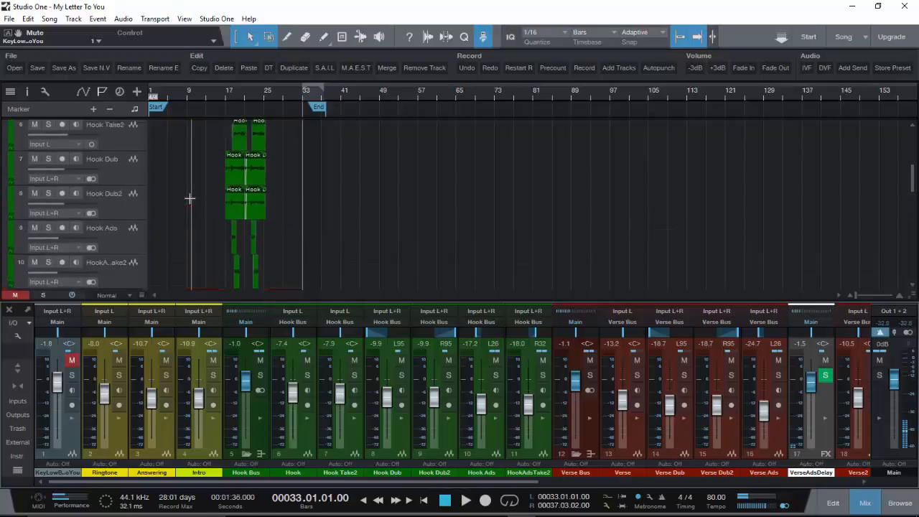
pyautogui.scroll(1, 190, 198)
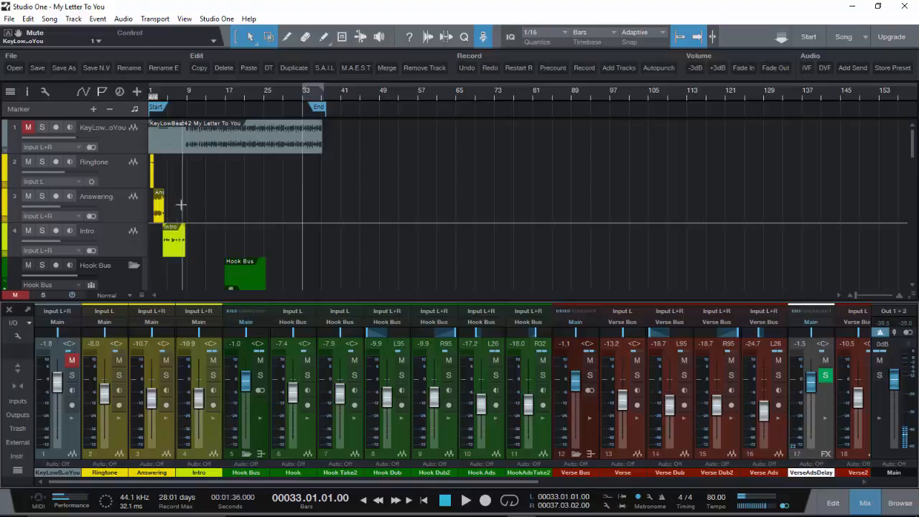
# - Review the arrangement from the intro tracks through the hook and verse groups down to the outro vocals
pyautogui.scroll(-2, 180, 205)
pyautogui.scroll(-6, 278, 206)
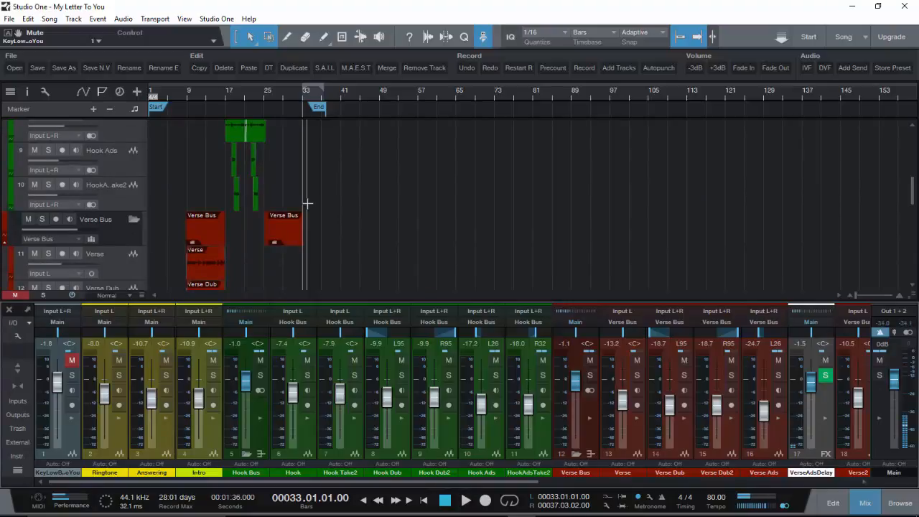
pyautogui.scroll(-2, 313, 203)
pyautogui.scroll(-2, 313, 203)
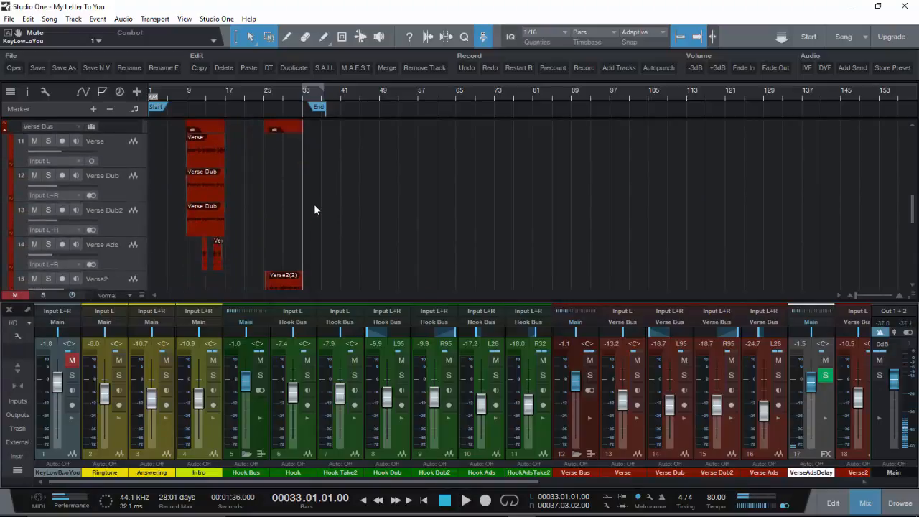
pyautogui.scroll(-2, 313, 209)
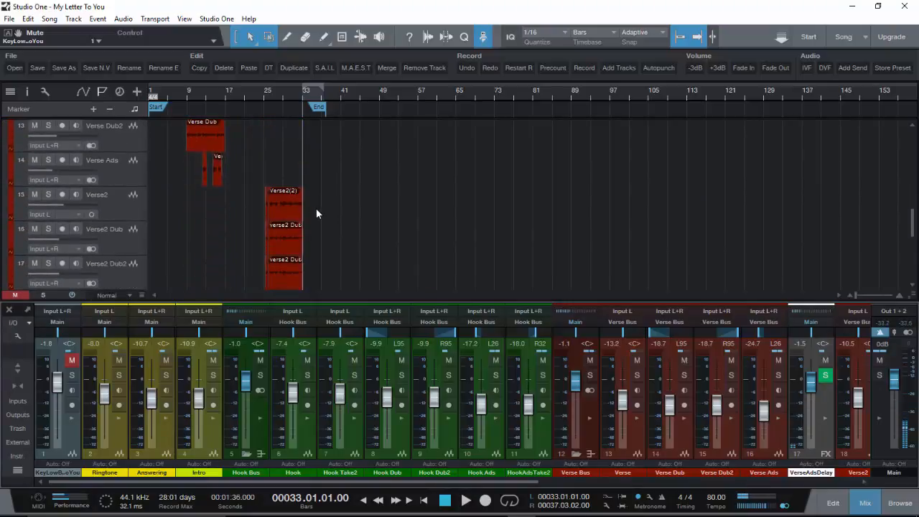
pyautogui.scroll(-2, 336, 215)
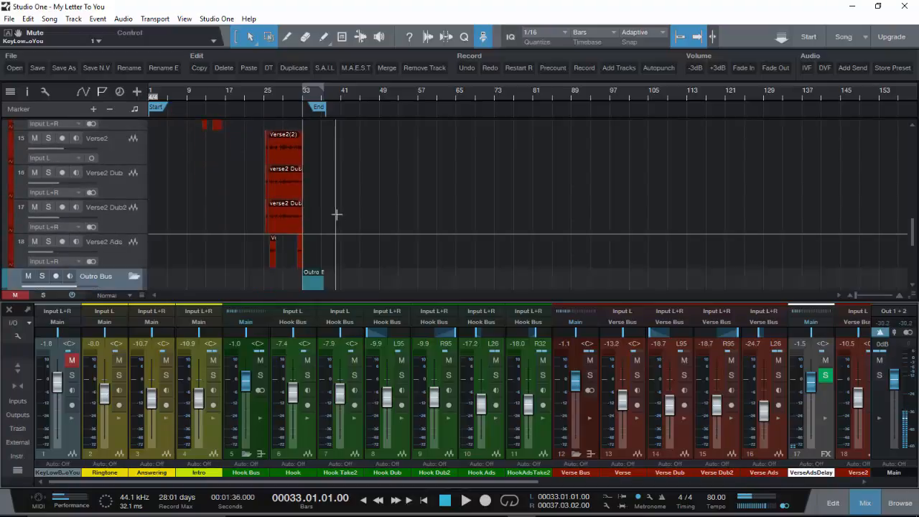
pyautogui.scroll(-4, 336, 214)
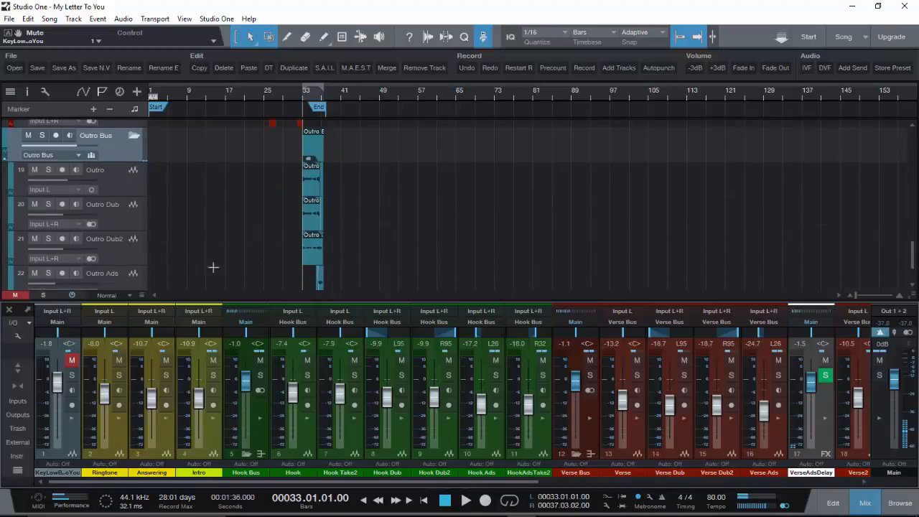
pyautogui.scroll(-1, 281, 209)
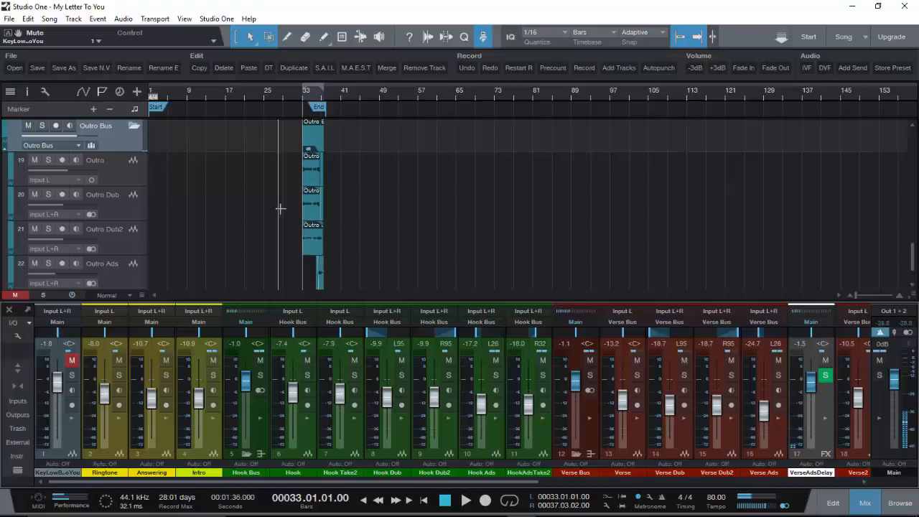
pyautogui.scroll(-1, 280, 208)
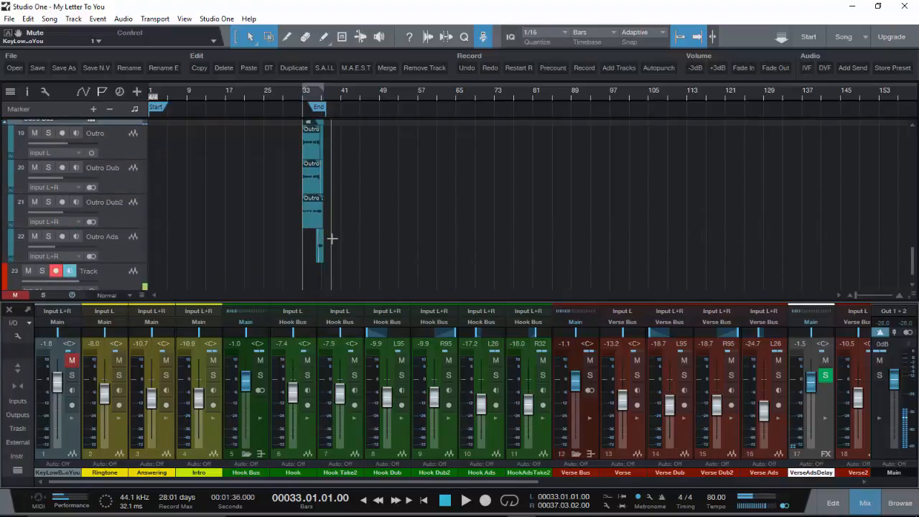
# - Collapse the insert rack of the Reverb effects channel and return the mixer to its first channels
pyautogui.scroll(8, 331, 238)
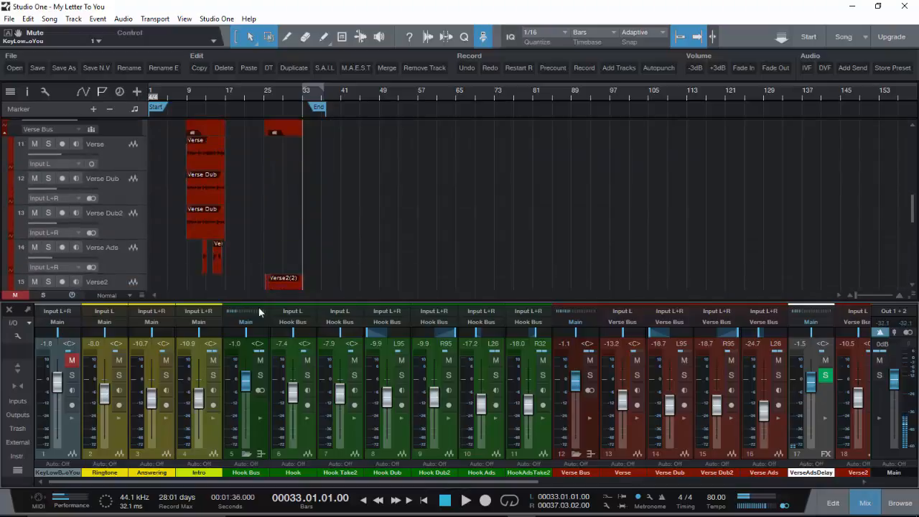
pyautogui.moveTo(300, 481)
pyautogui.moveTo(299, 478); pyautogui.dragTo(628, 503)
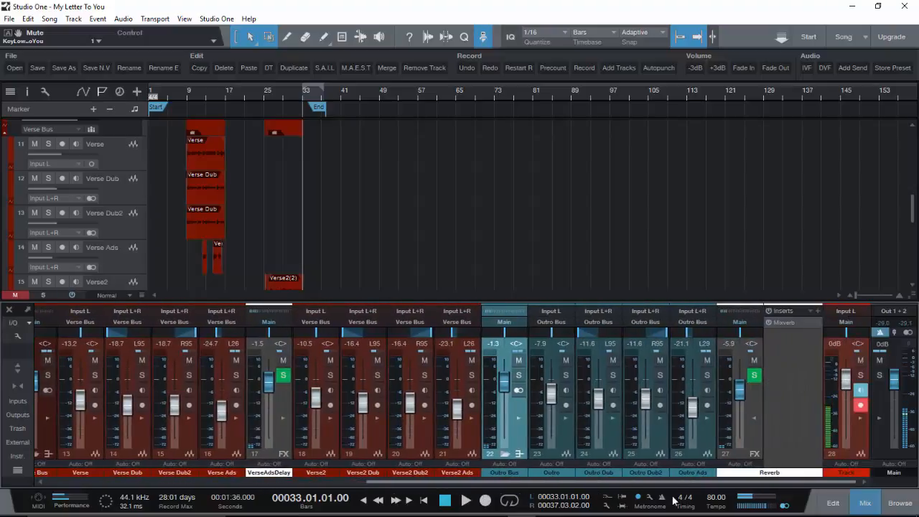
pyautogui.scroll(-2, 319, 249)
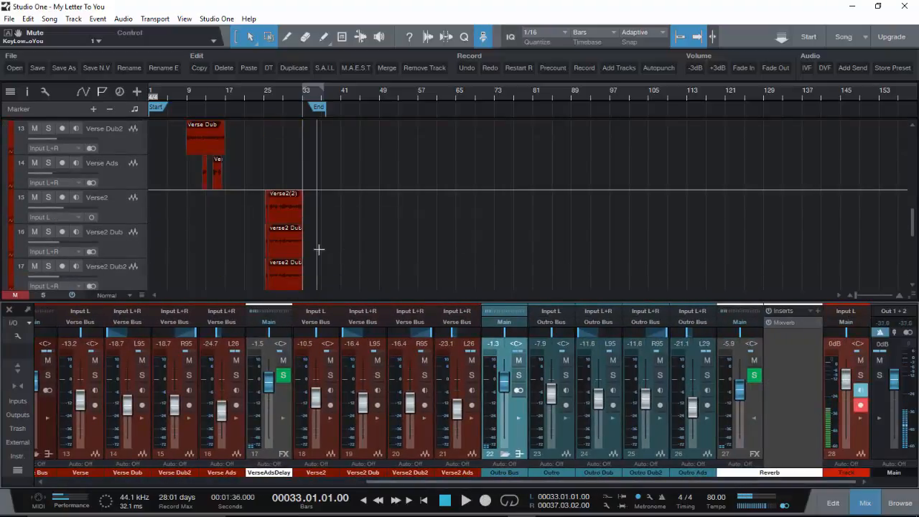
pyautogui.click(754, 417)
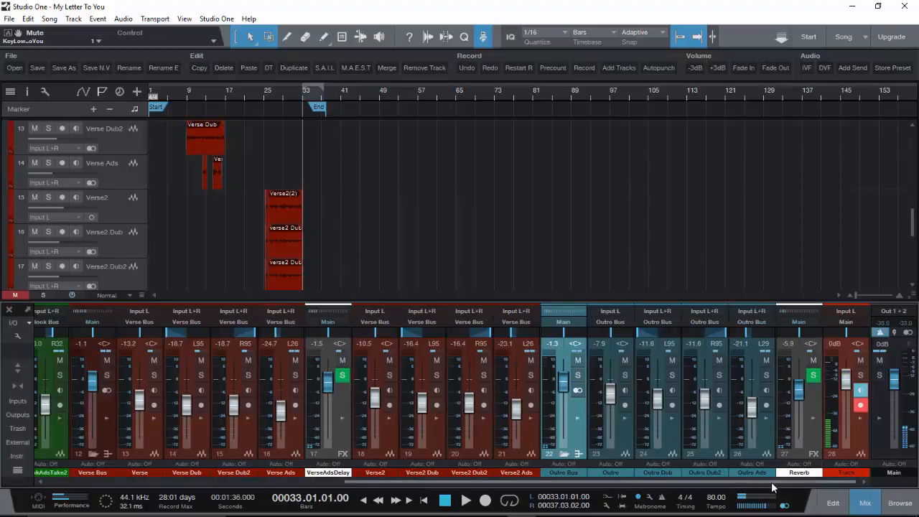
pyautogui.moveTo(759, 488); pyautogui.dragTo(387, 500)
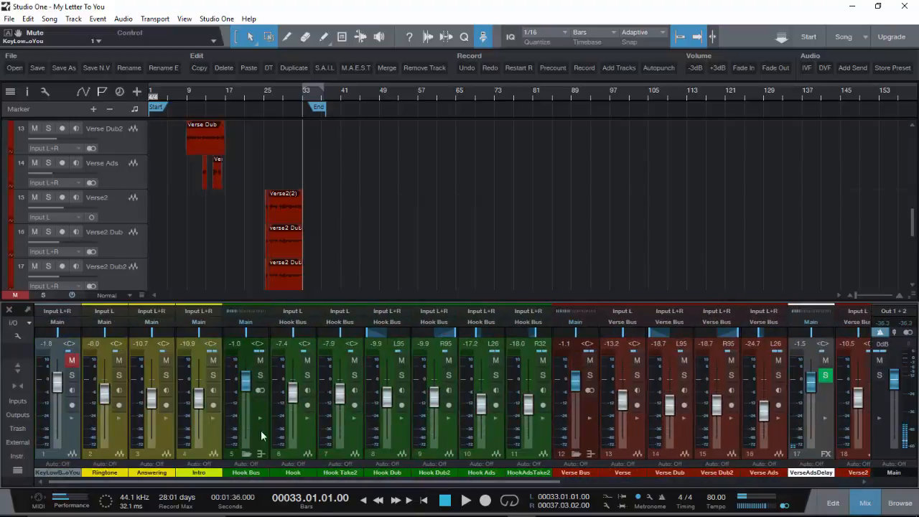
pyautogui.scroll(1, 191, 239)
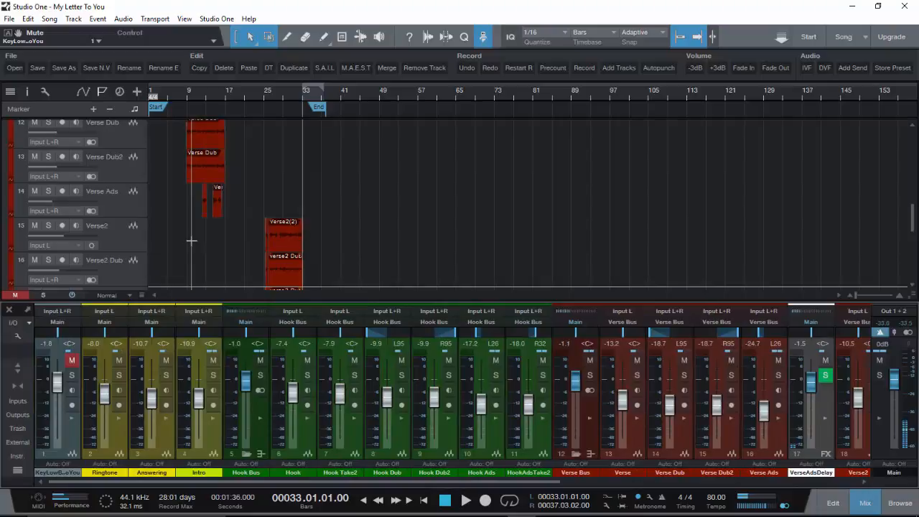